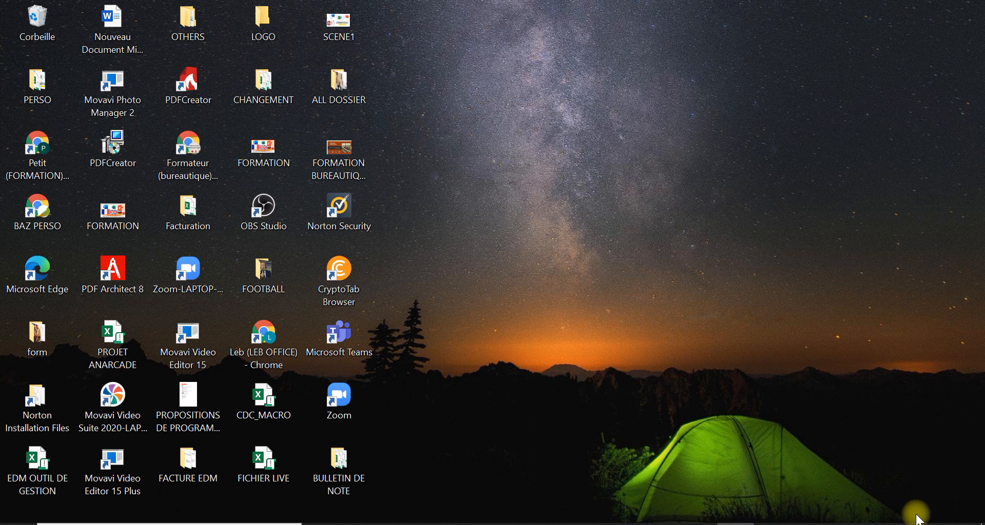
- Create a new folder named TRAVAUX on the desktop and look inside it
{"action": "right_click", "coordinate": [482, 322]}
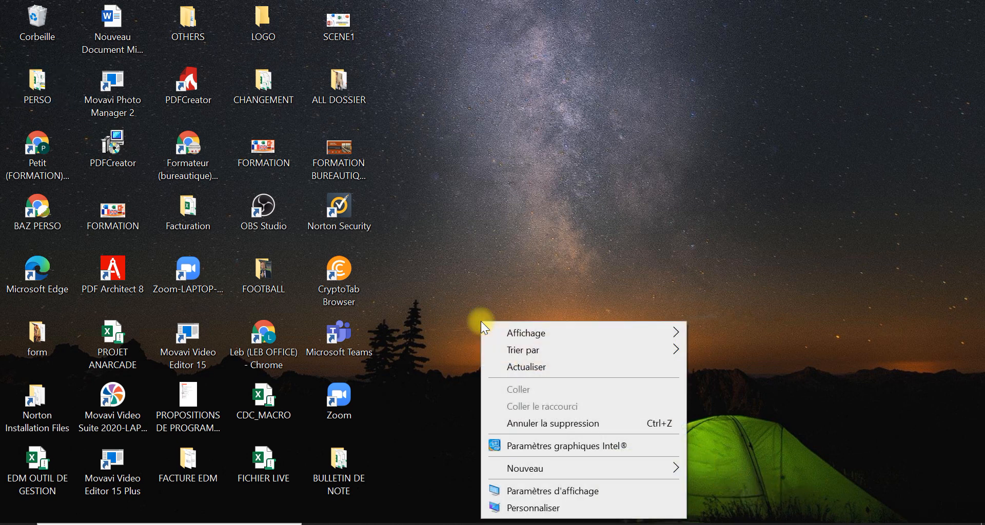
{"action": "mouse_move", "coordinate": [530, 470]}
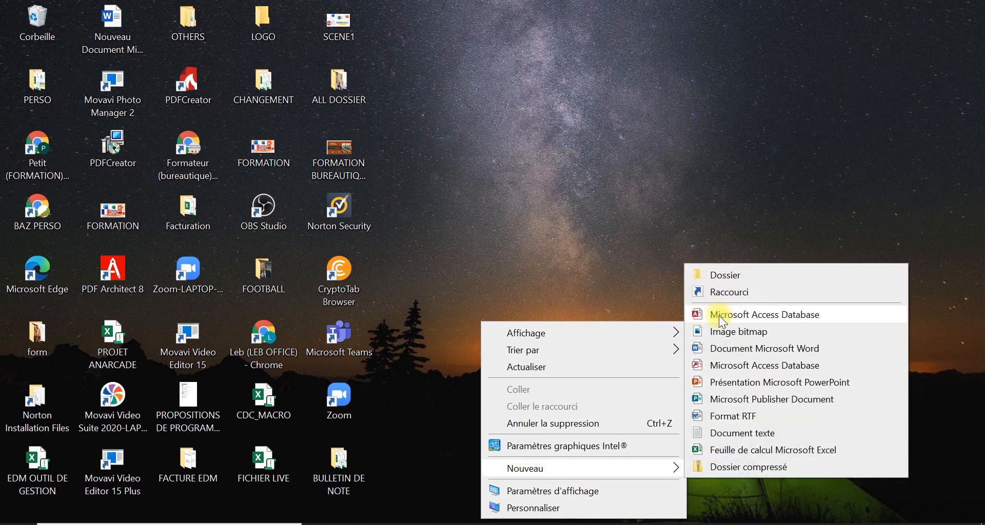
{"action": "left_click", "coordinate": [723, 275]}
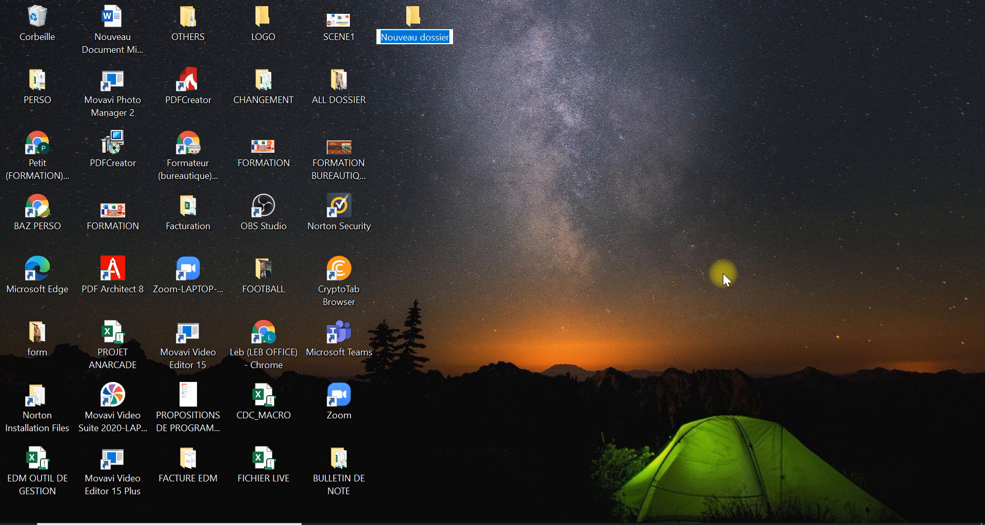
{"action": "type", "text": "t"}
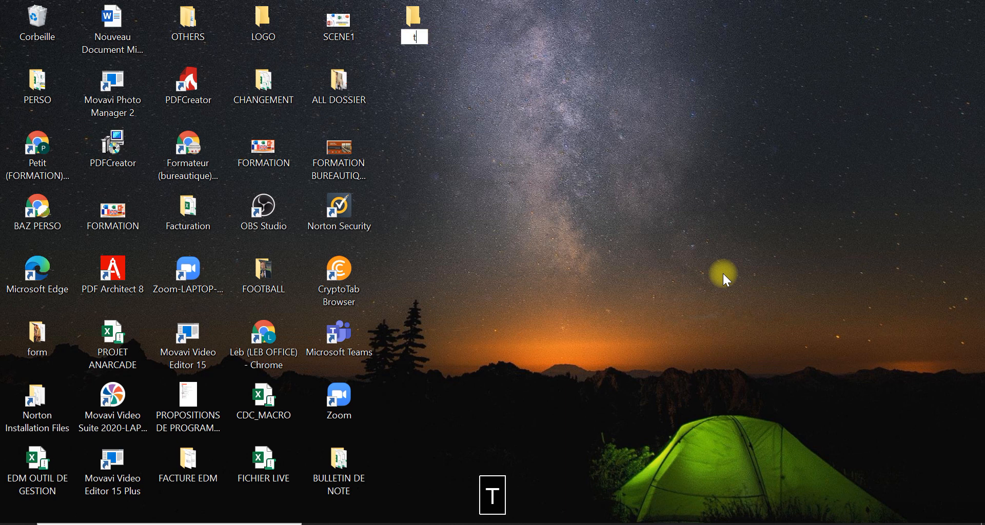
{"action": "key", "text": "BackSpace"}
{"action": "key", "text": "Caps_Lock"}
{"action": "type", "text": "TRAVAUX"}
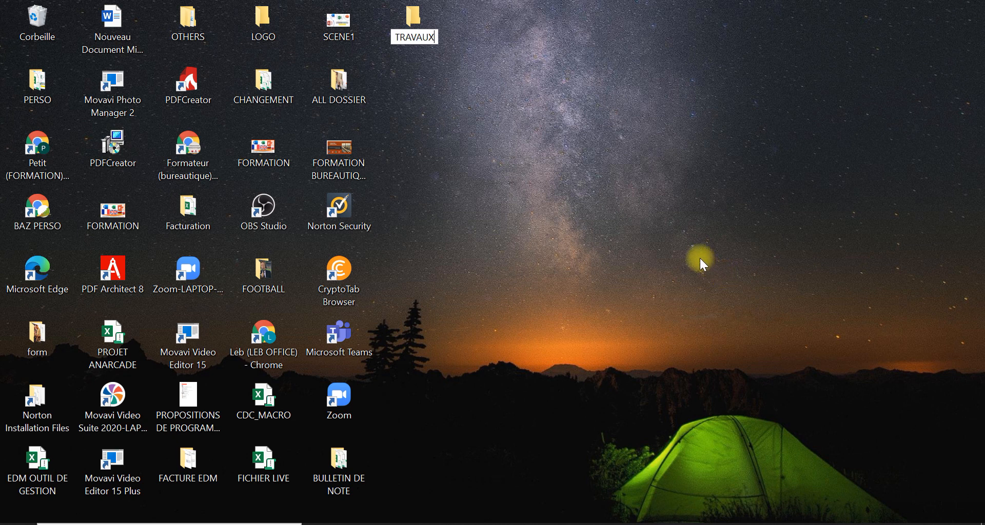
{"action": "left_click", "coordinate": [604, 210]}
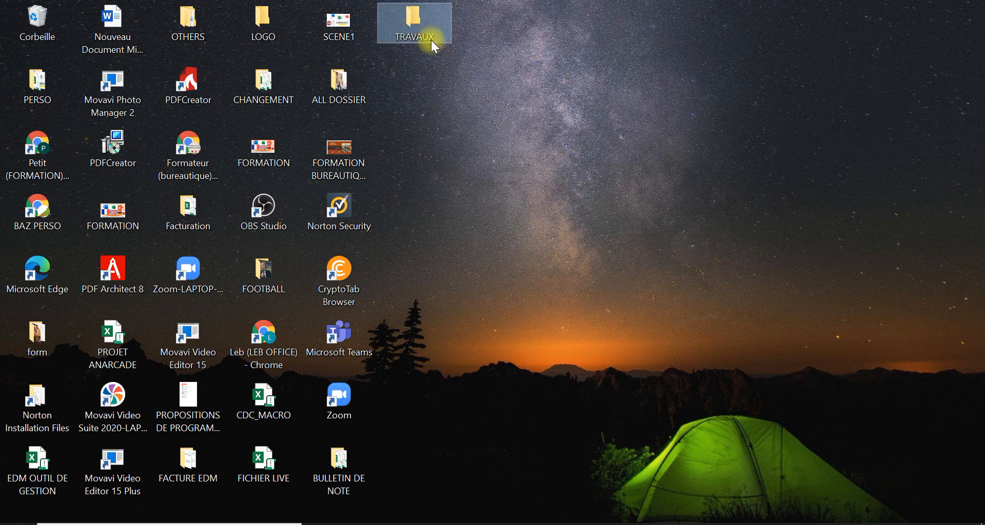
{"action": "double_click", "coordinate": [424, 20]}
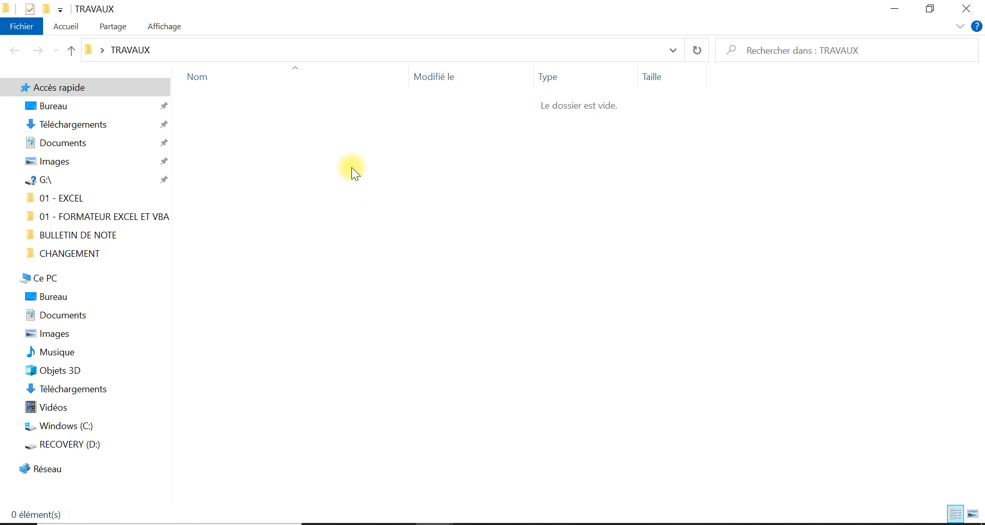
{"action": "left_click", "coordinate": [963, 5]}
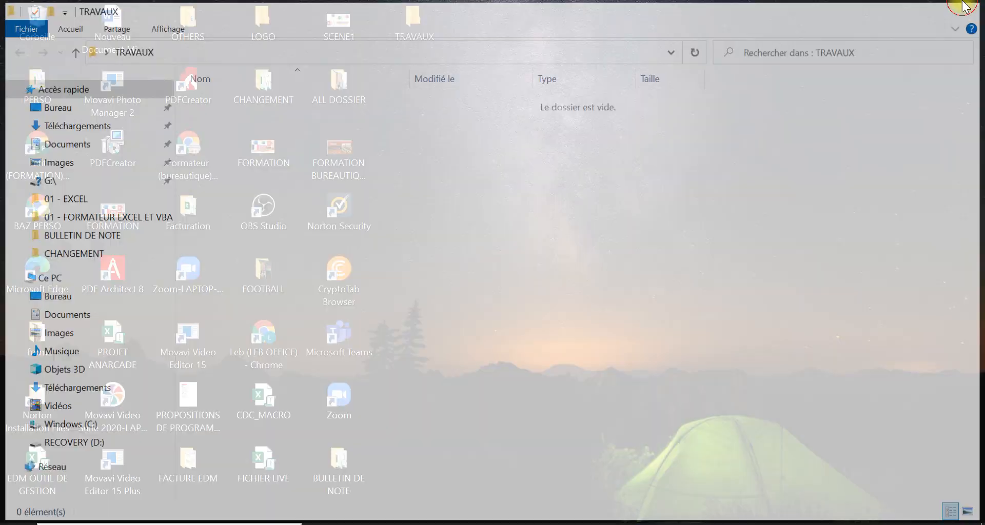
- Copy the FRANCE ITALIE EURO 2000 video from the FOOTBALL folder into the TRAVAUX folder
{"action": "double_click", "coordinate": [274, 272]}
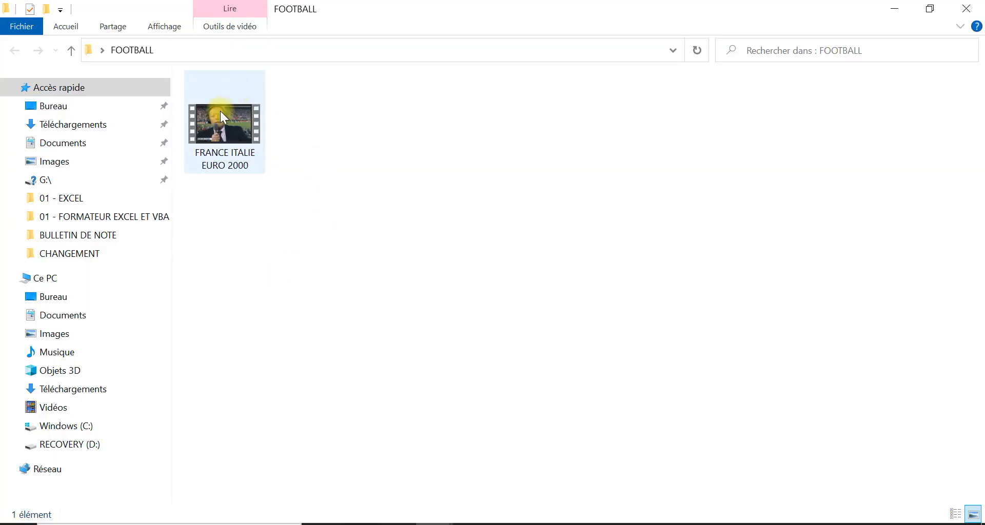
{"action": "left_click", "coordinate": [220, 111]}
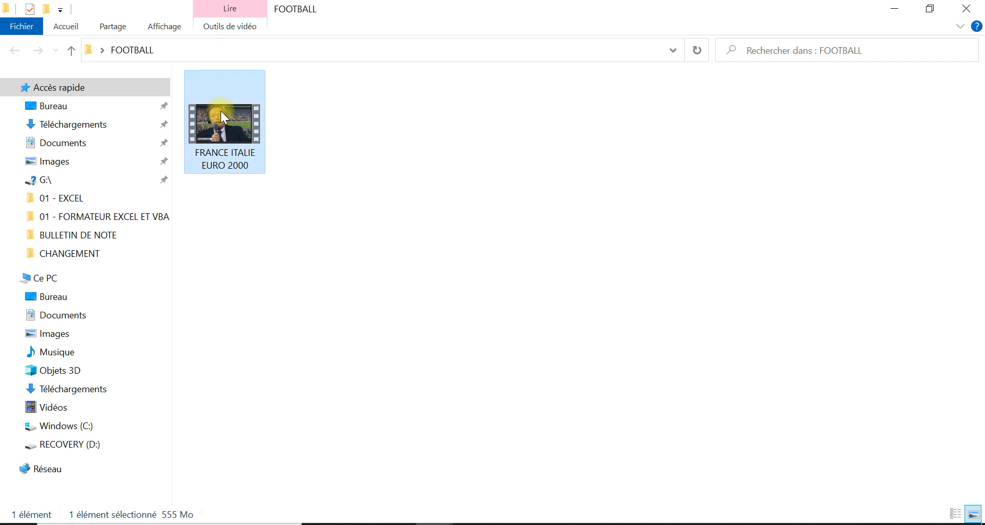
{"action": "right_click", "coordinate": [229, 123]}
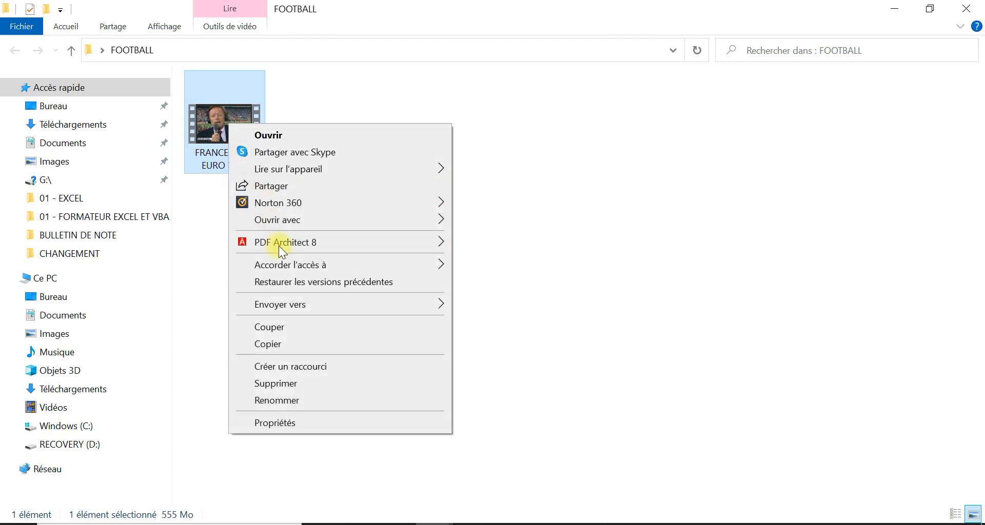
{"action": "left_click", "coordinate": [275, 343]}
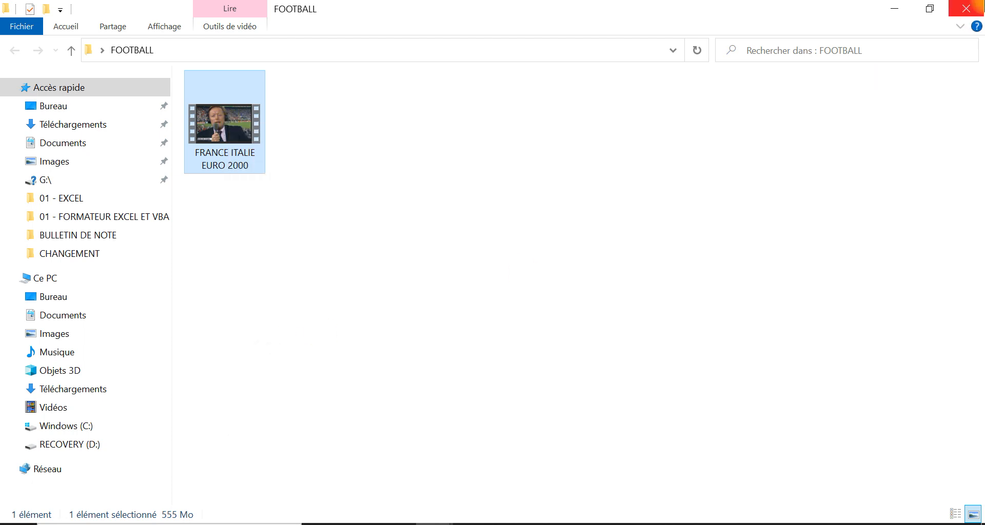
{"action": "left_click", "coordinate": [981, 7]}
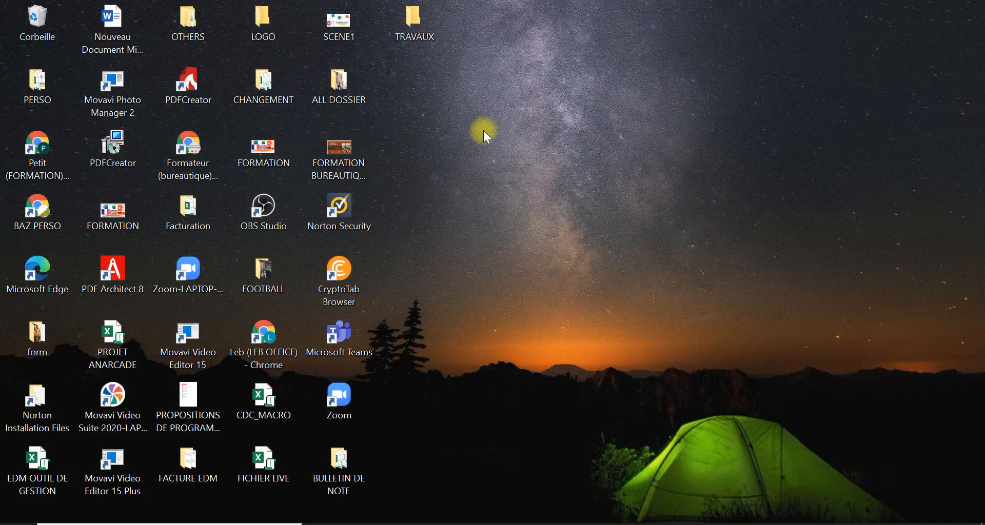
{"action": "double_click", "coordinate": [425, 32]}
{"action": "right_click", "coordinate": [417, 175]}
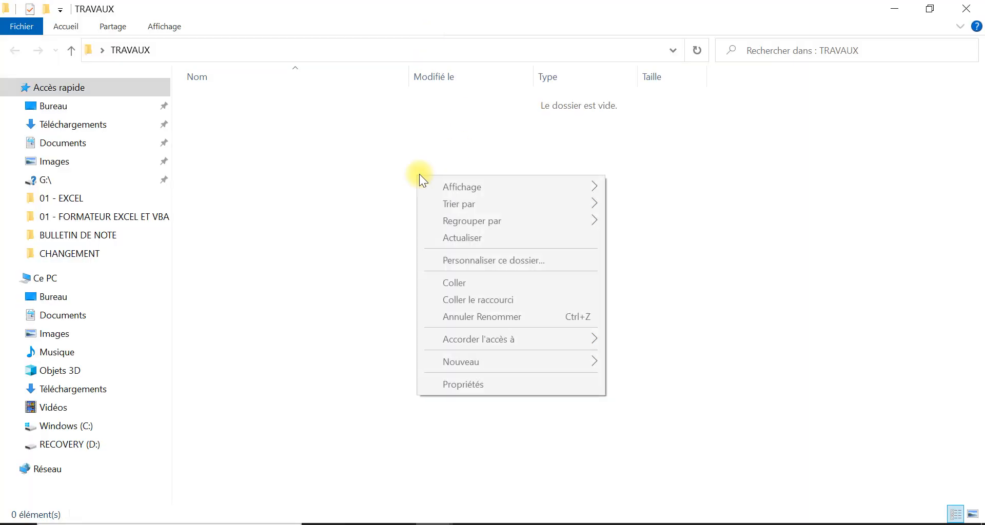
{"action": "left_click", "coordinate": [468, 283]}
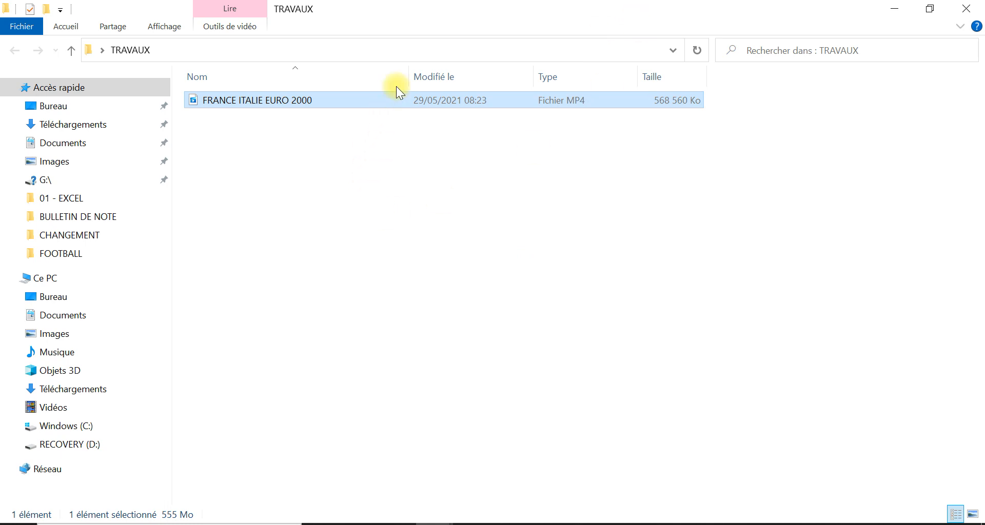
{"action": "left_click", "coordinate": [966, 8]}
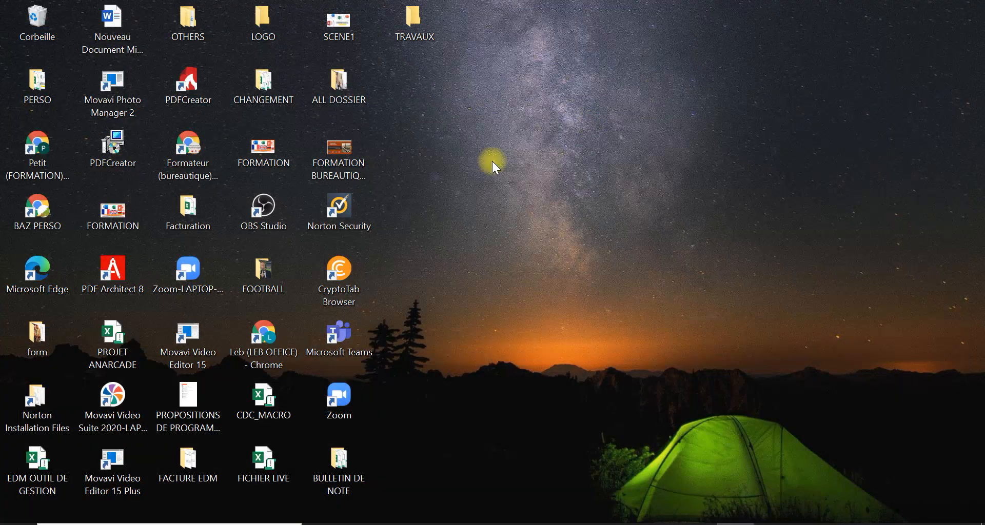
- Check the FOOTBALL and TRAVAUX folders for the FRANCE ITALIE EURO 2000 video
{"action": "double_click", "coordinate": [266, 270]}
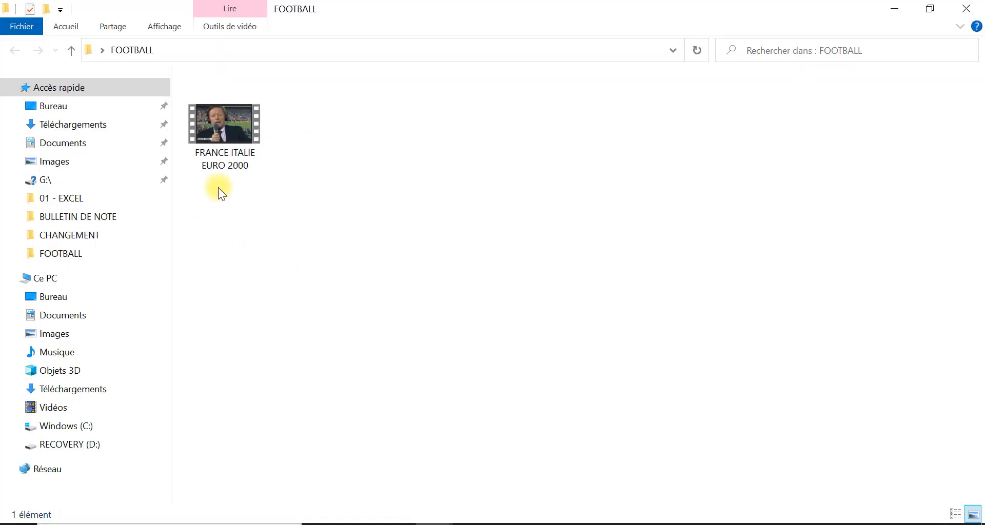
{"action": "left_click", "coordinate": [965, 8]}
{"action": "double_click", "coordinate": [423, 18]}
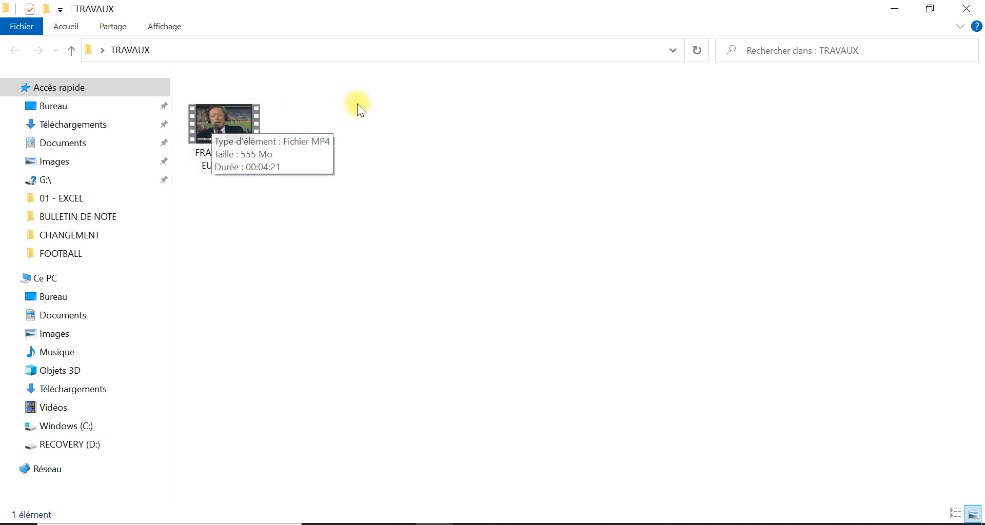
- Delete the FRANCE ITALIE EURO 2000 video from the TRAVAUX folder and close the folder
{"action": "left_click", "coordinate": [240, 127]}
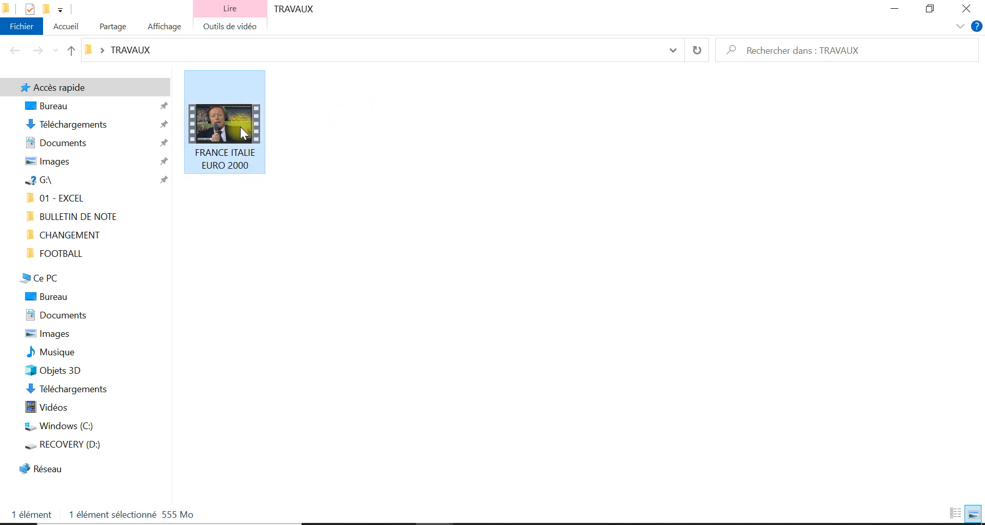
{"action": "key", "text": "Delete"}
{"action": "left_click", "coordinate": [966, 8]}
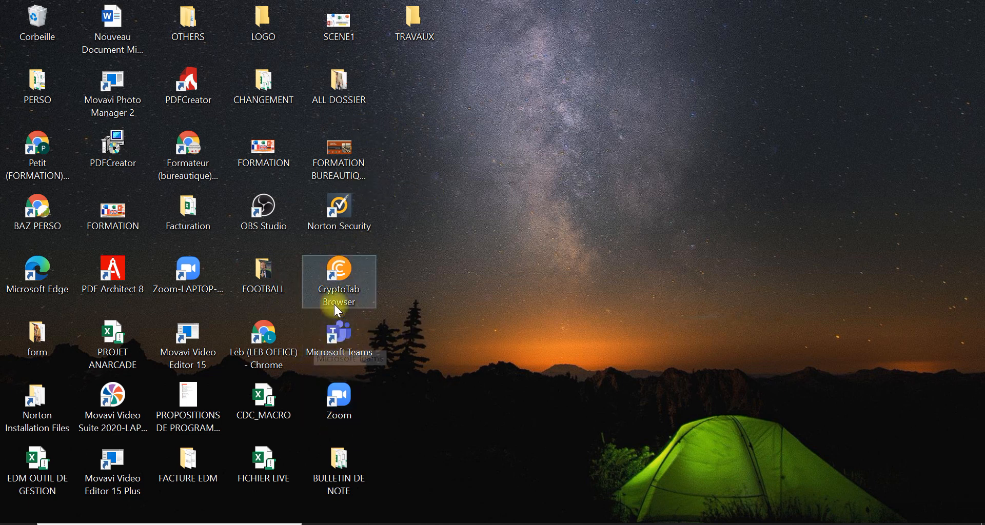
- Move the FRANCE ITALIE EURO 2000 video from the FOOTBALL folder to the TRAVAUX folder by cutting and pasting it
{"action": "double_click", "coordinate": [282, 282]}
{"action": "left_click", "coordinate": [241, 131]}
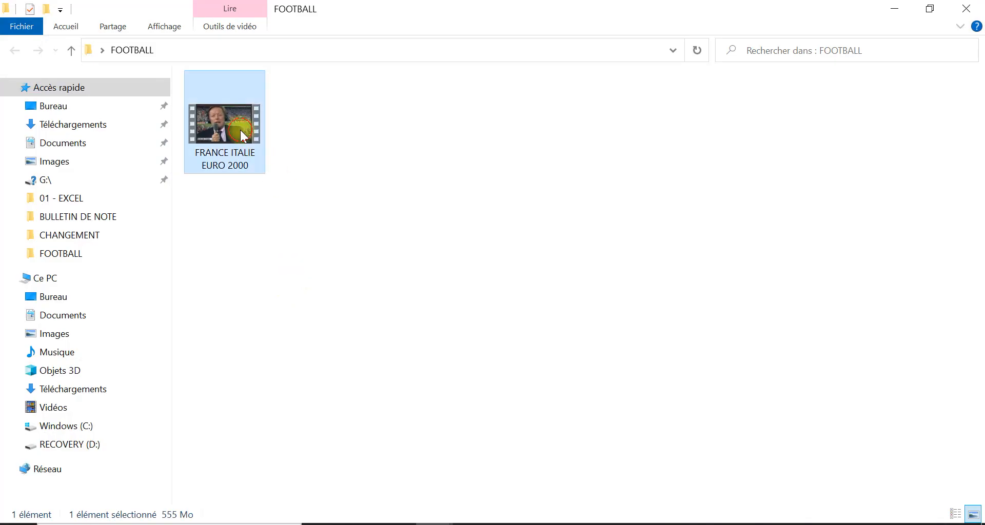
{"action": "right_click", "coordinate": [241, 129]}
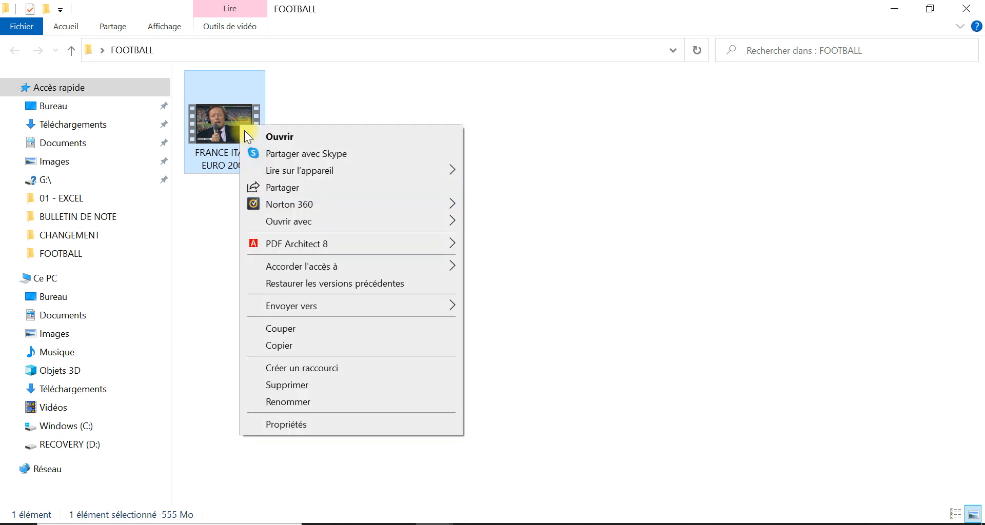
{"action": "left_click", "coordinate": [285, 331]}
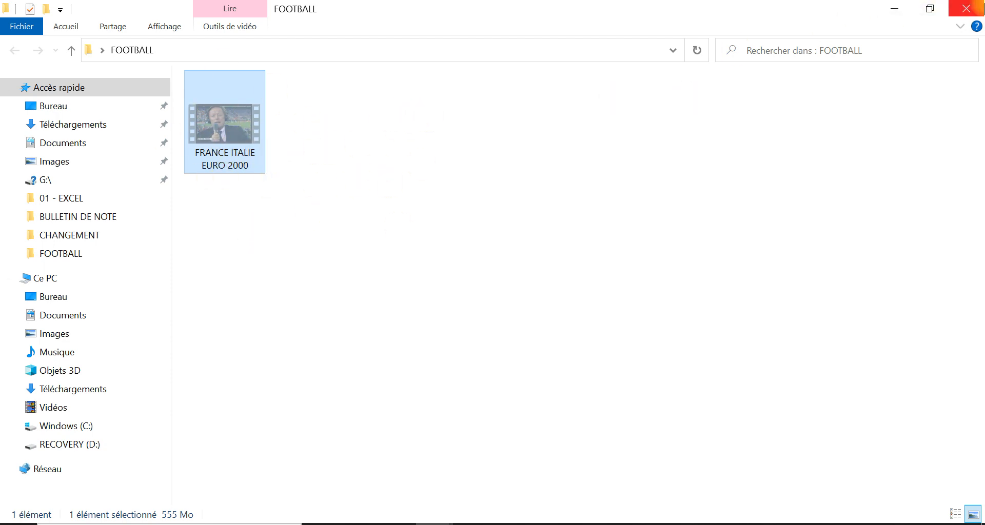
{"action": "left_click", "coordinate": [967, 8]}
{"action": "left_click", "coordinate": [427, 27]}
{"action": "double_click", "coordinate": [427, 27]}
{"action": "right_click", "coordinate": [360, 152]}
{"action": "left_click", "coordinate": [428, 260]}
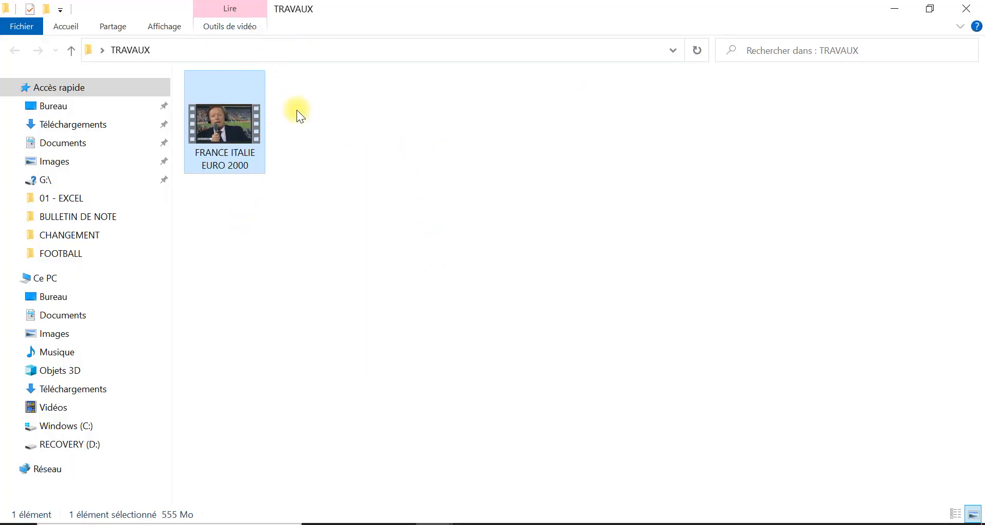
- Close the TRAVAUX folder and check the contents of the FOOTBALL folder
{"action": "left_click", "coordinate": [965, 8]}
{"action": "double_click", "coordinate": [282, 286]}
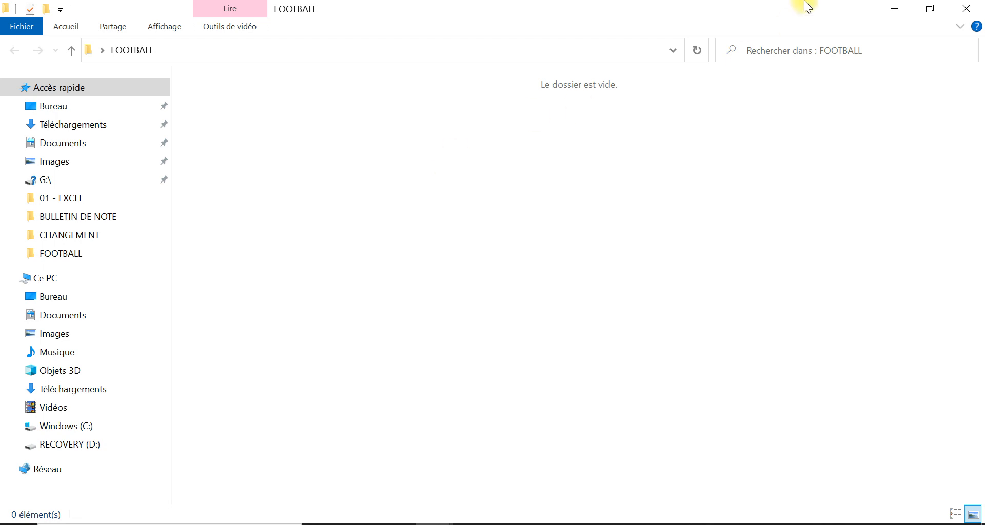
{"action": "left_click", "coordinate": [966, 8]}
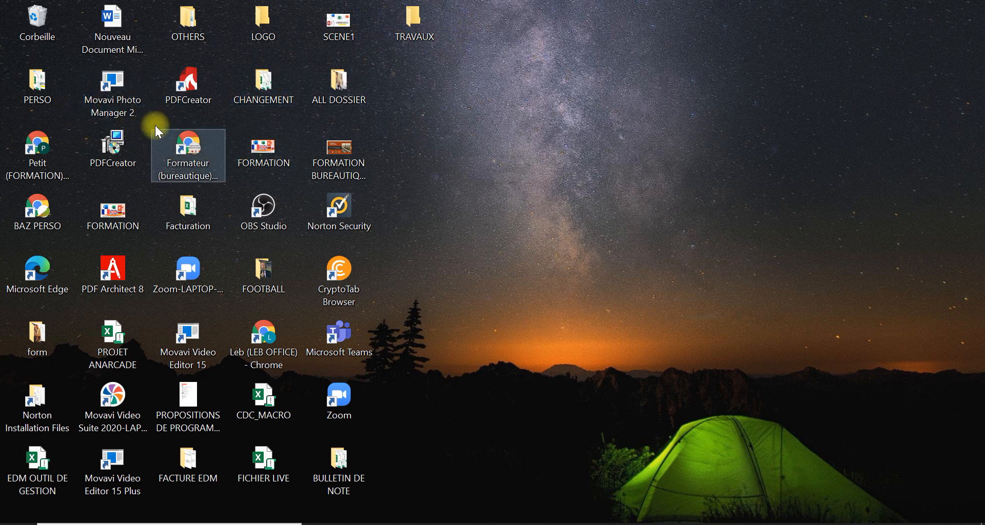
- Browse from the PERSO folder through 01 - FORMATIONS and 01 - FORMATIONS CLASSIQUES to 01 - EXCEL, and close the window
{"action": "mouse_move", "coordinate": [48, 90]}
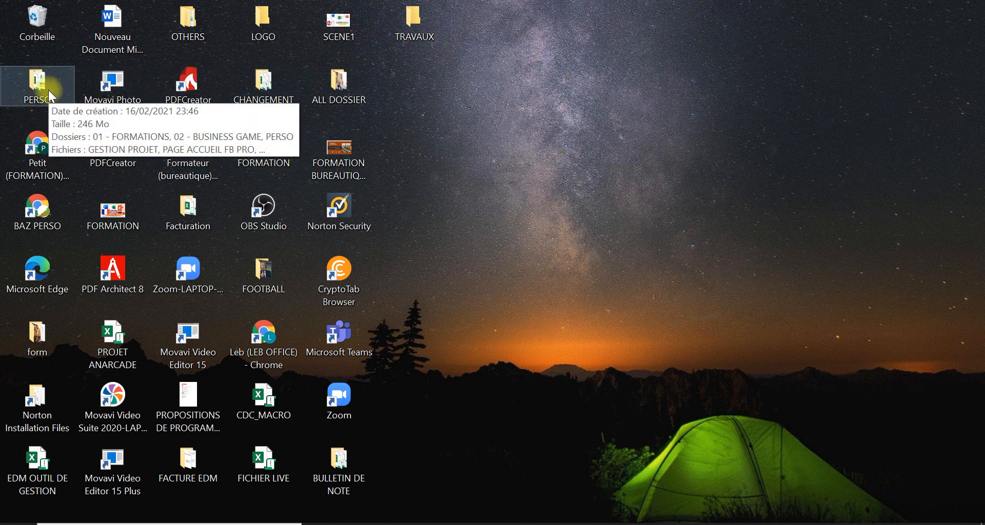
{"action": "double_click", "coordinate": [48, 90]}
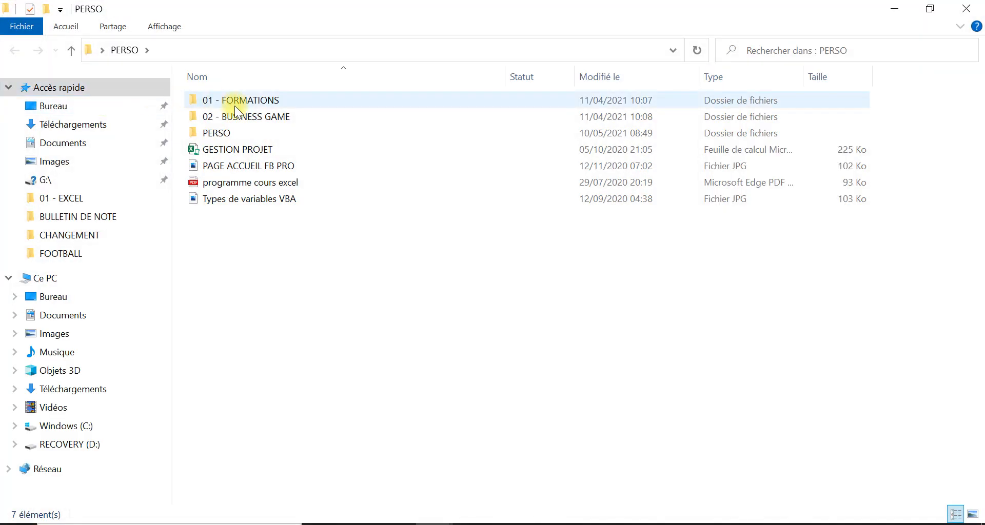
{"action": "double_click", "coordinate": [233, 106]}
{"action": "double_click", "coordinate": [249, 104]}
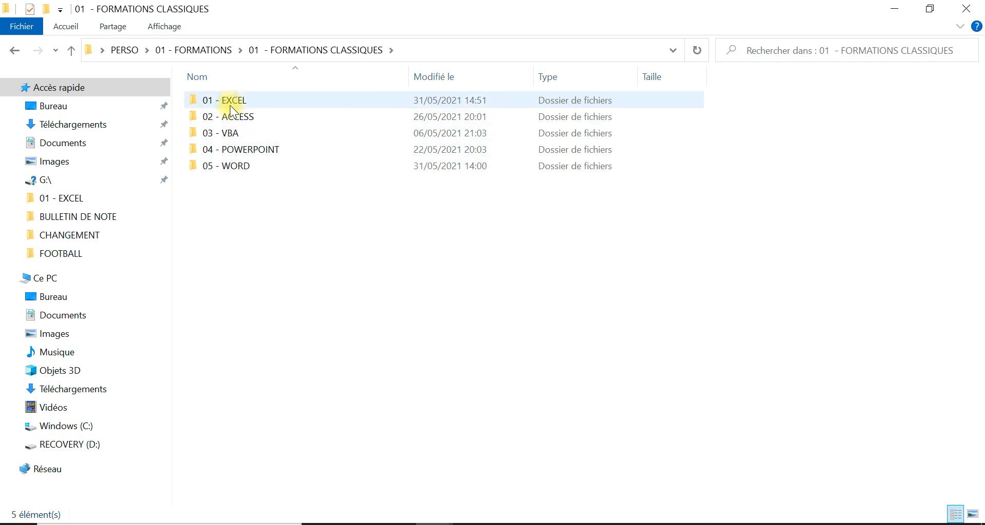
{"action": "double_click", "coordinate": [231, 99]}
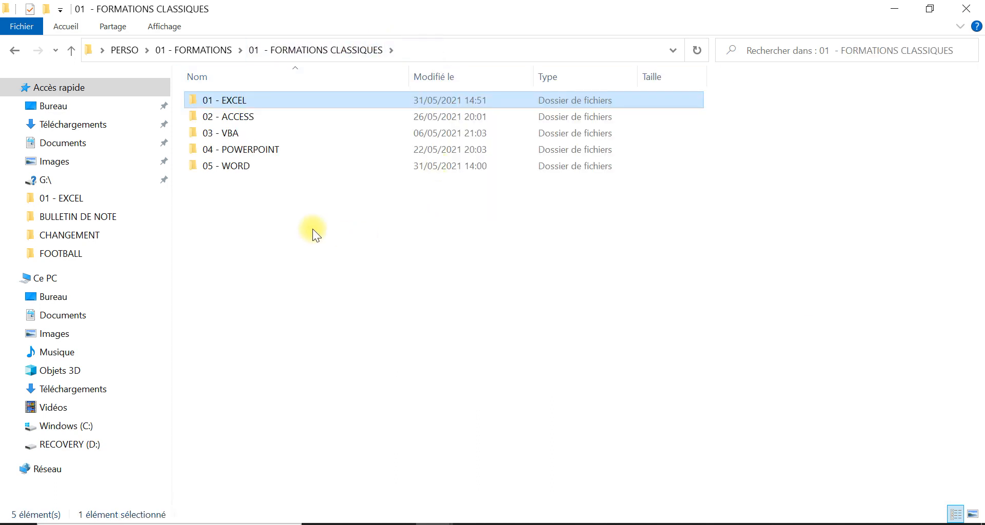
{"action": "left_click", "coordinate": [287, 224]}
{"action": "left_click", "coordinate": [239, 97]}
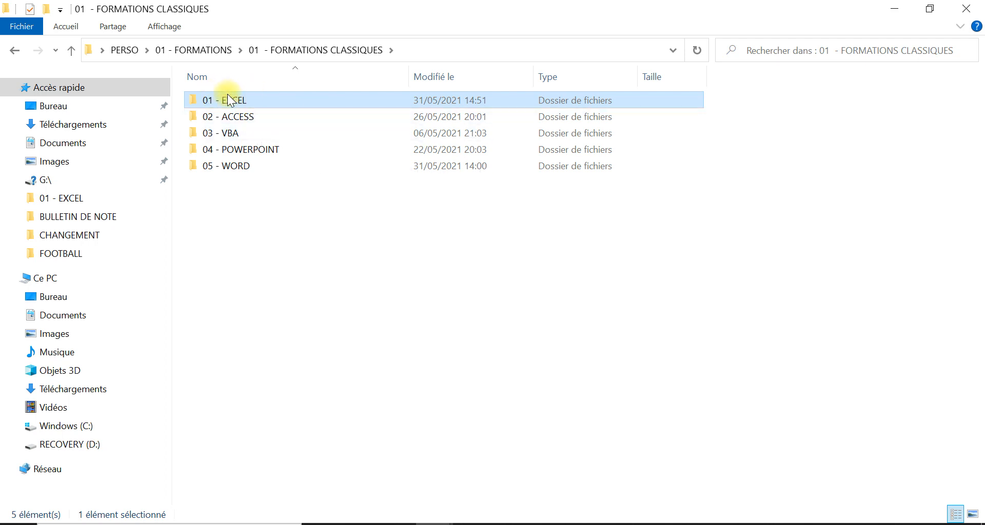
{"action": "left_click", "coordinate": [965, 9]}
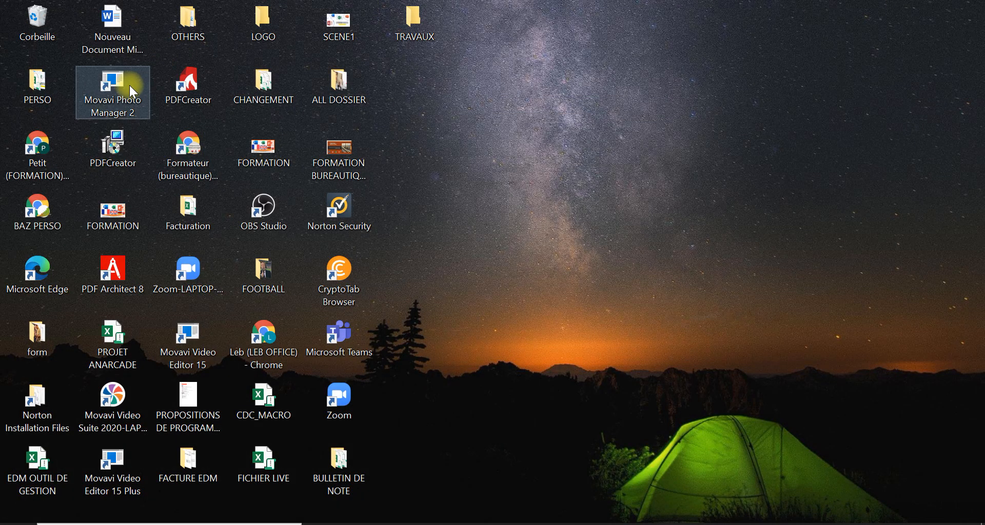
- Reopen the PERSO folder and follow the address path through 01 - FORMATIONS to 01 - FORMATIONS CLASSIQUES
{"action": "left_click", "coordinate": [45, 78]}
{"action": "double_click", "coordinate": [45, 78]}
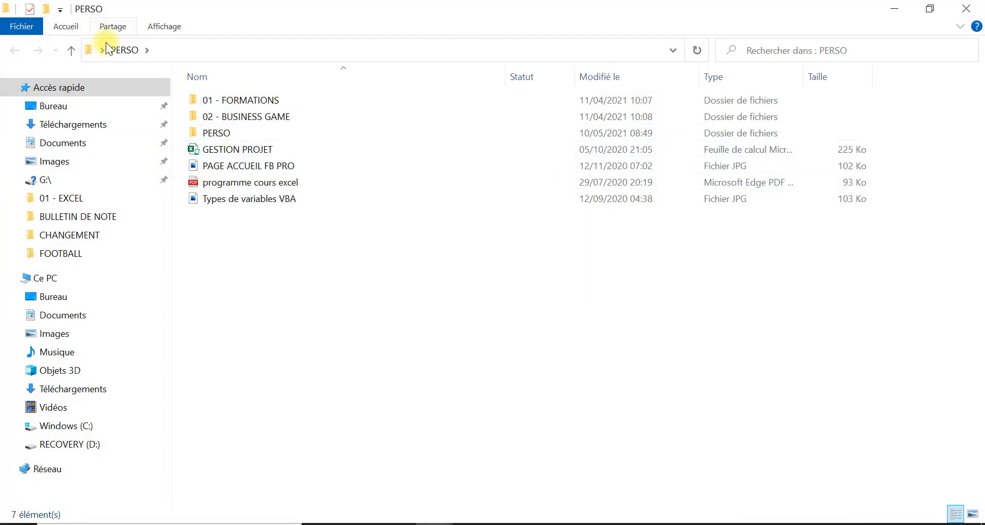
{"action": "double_click", "coordinate": [243, 100]}
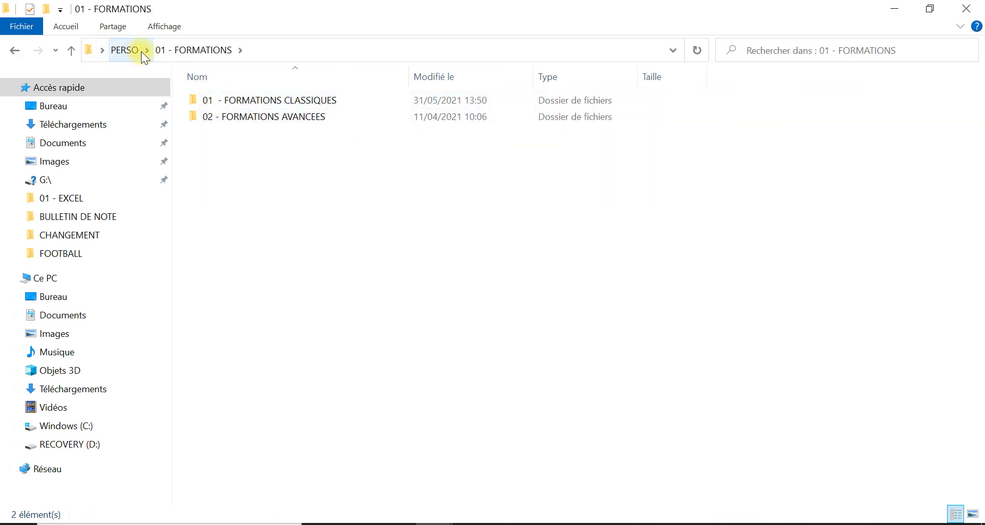
{"action": "double_click", "coordinate": [244, 101]}
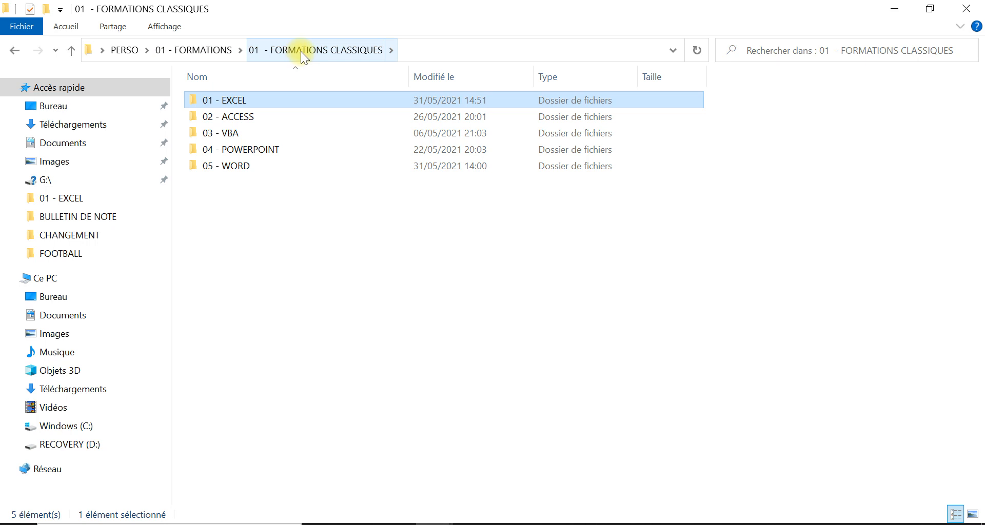
- Open the 01 - EXCEL folder, and go back up the address path through 01 - FORMATIONS CLASSIQUES and 01 - FORMATIONS to PERSO
{"action": "double_click", "coordinate": [237, 100]}
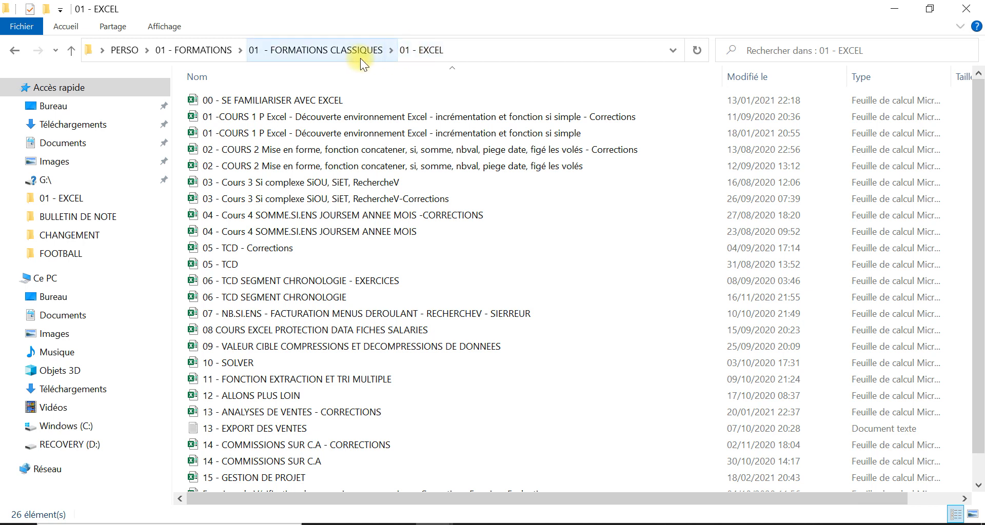
{"action": "left_click", "coordinate": [380, 49]}
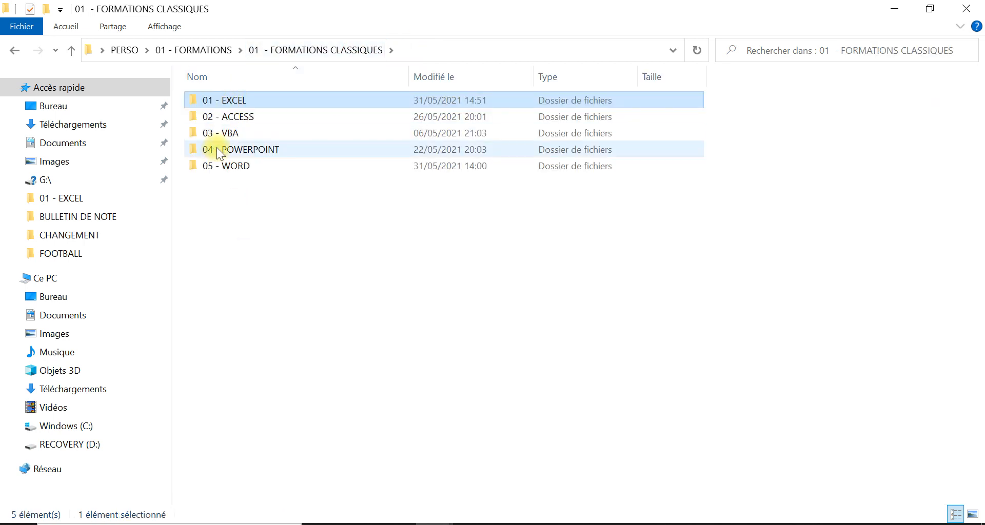
{"action": "left_click", "coordinate": [214, 50]}
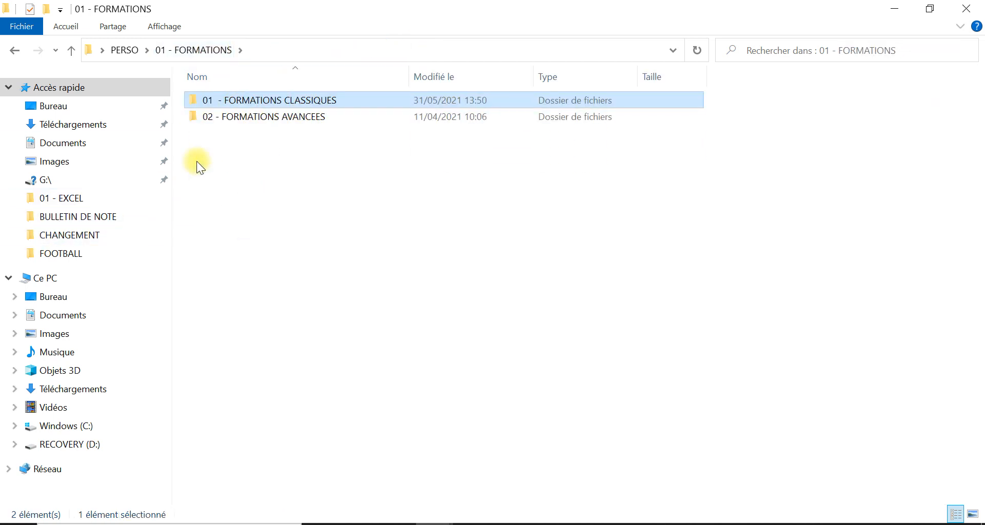
{"action": "left_click", "coordinate": [124, 49]}
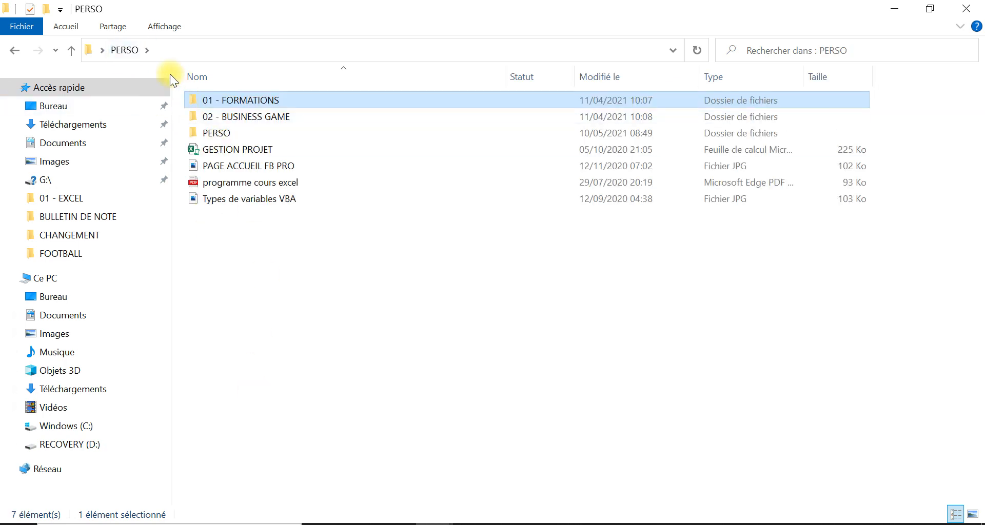
- Browse from PERSO through 01 - FORMATIONS into 01 - FORMATIONS CLASSIQUES and select the 01 - EXCEL folder
{"action": "double_click", "coordinate": [233, 100]}
{"action": "double_click", "coordinate": [252, 100]}
{"action": "left_click", "coordinate": [278, 99]}
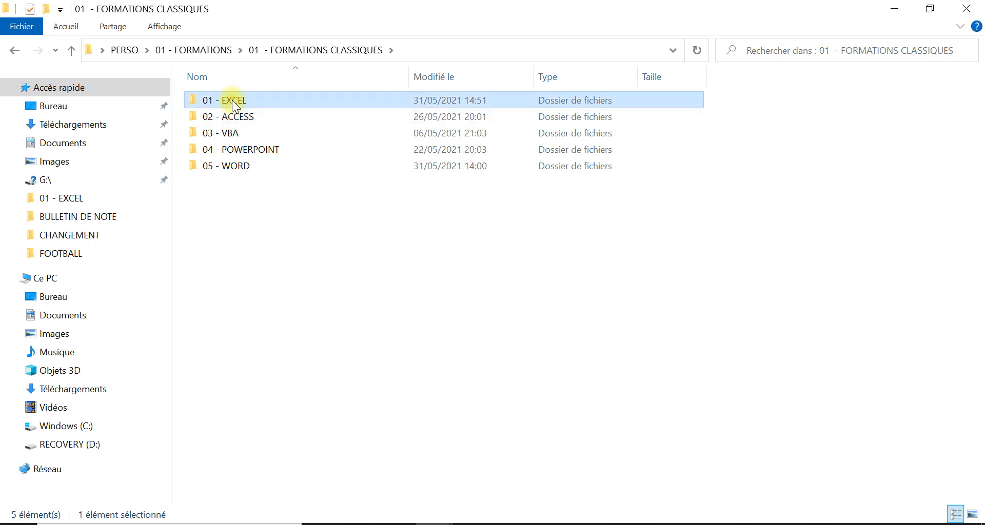
- Create a shortcut to the 01 - EXCEL folder inside 01 - FORMATIONS CLASSIQUES
{"action": "mouse_move", "coordinate": [353, 162]}
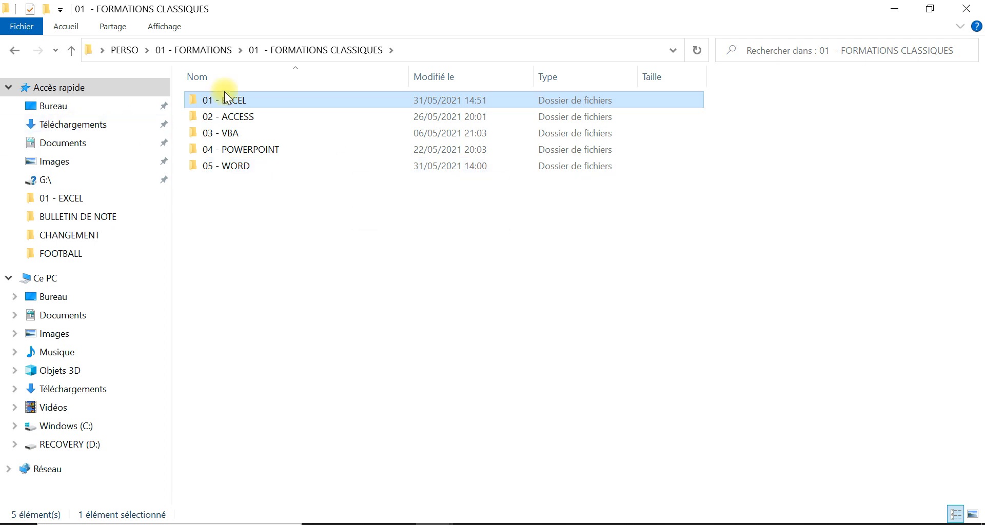
{"action": "mouse_move", "coordinate": [260, 100]}
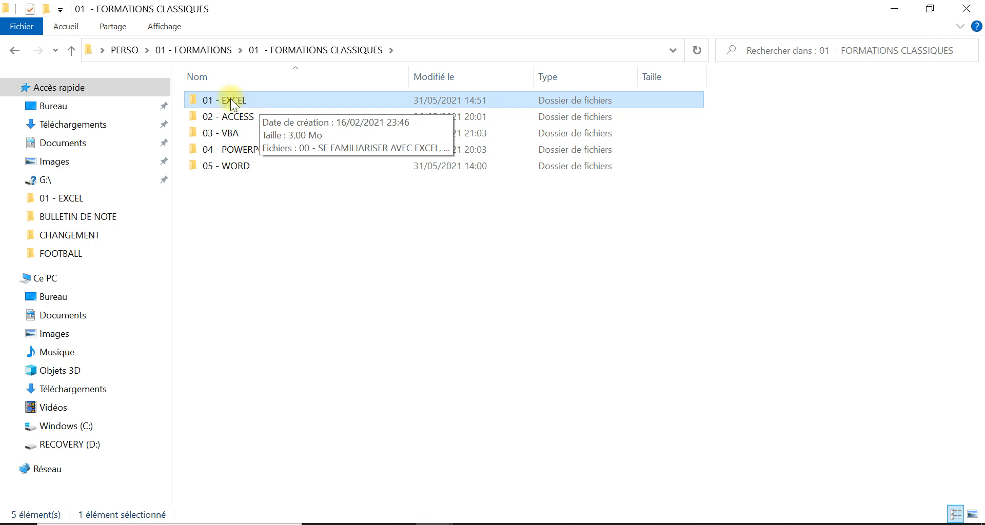
{"action": "left_click", "coordinate": [273, 260]}
{"action": "left_click", "coordinate": [241, 95]}
{"action": "right_click", "coordinate": [240, 97]}
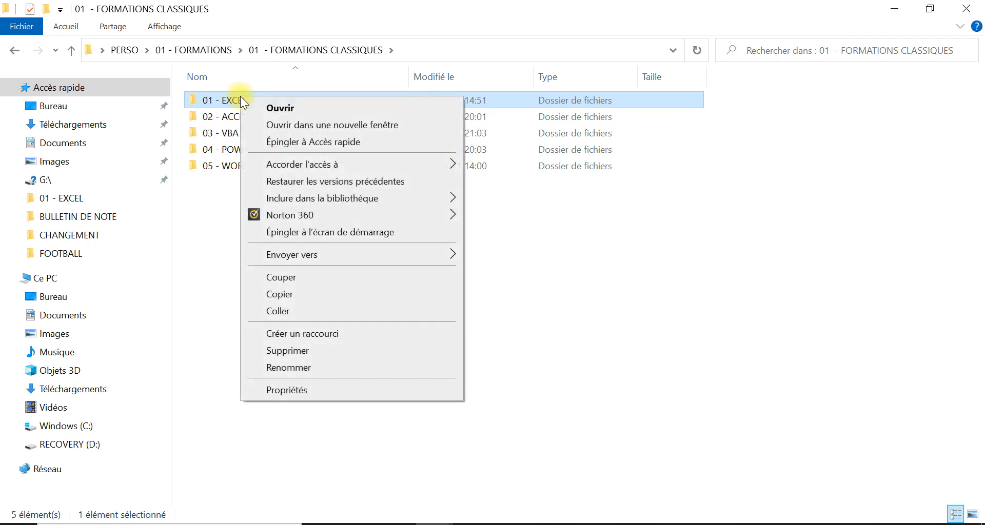
{"action": "left_click", "coordinate": [298, 335]}
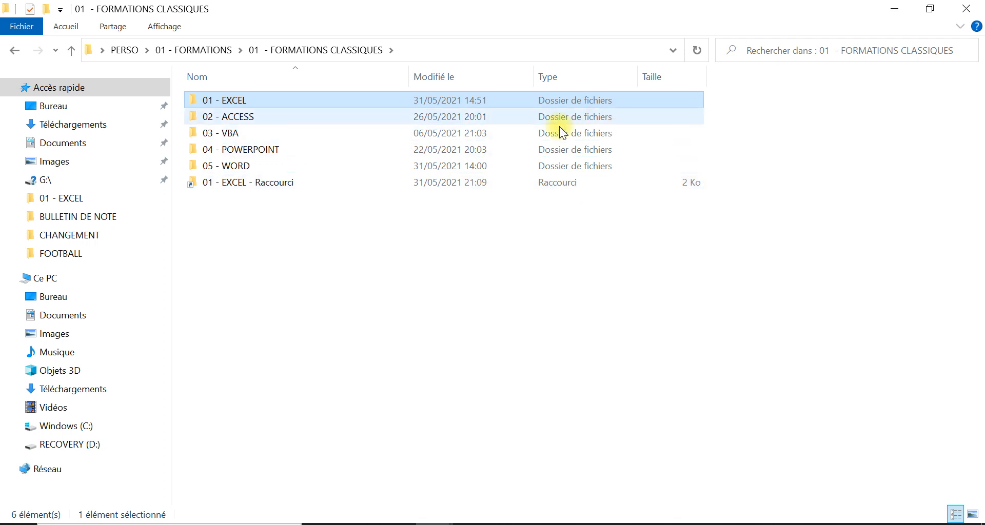
- Display the contents of 01 - FORMATIONS CLASSIQUES as very large icons (Très grandes icônes)
{"action": "right_click", "coordinate": [615, 253]}
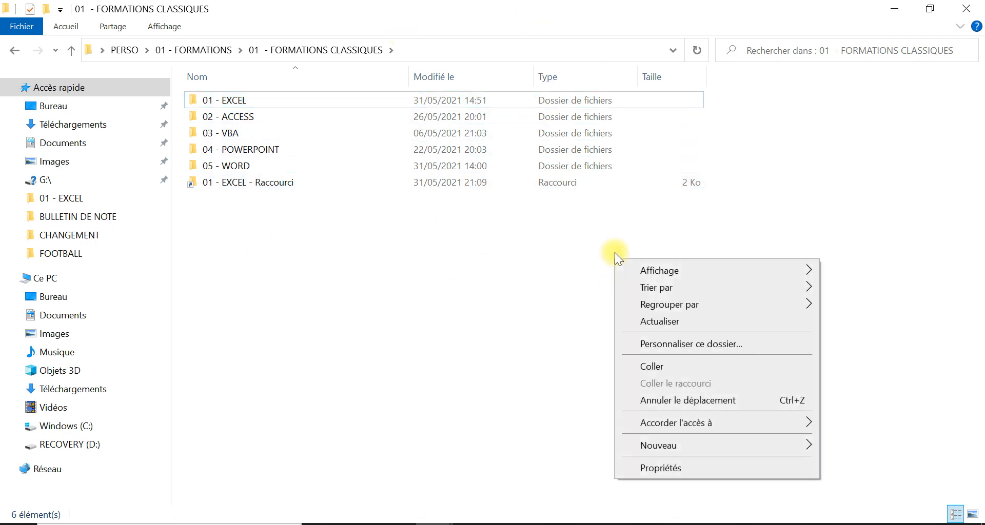
{"action": "right_click", "coordinate": [540, 231]}
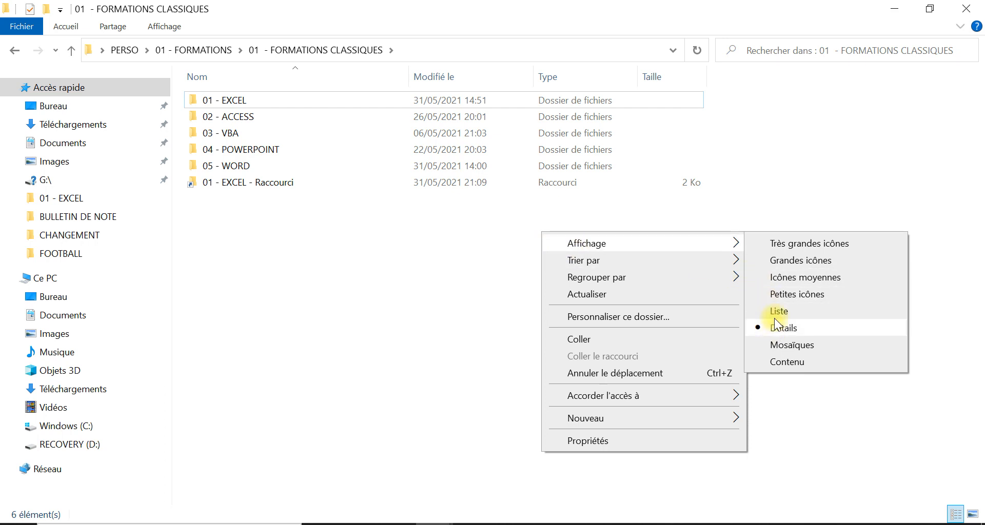
{"action": "left_click", "coordinate": [781, 247]}
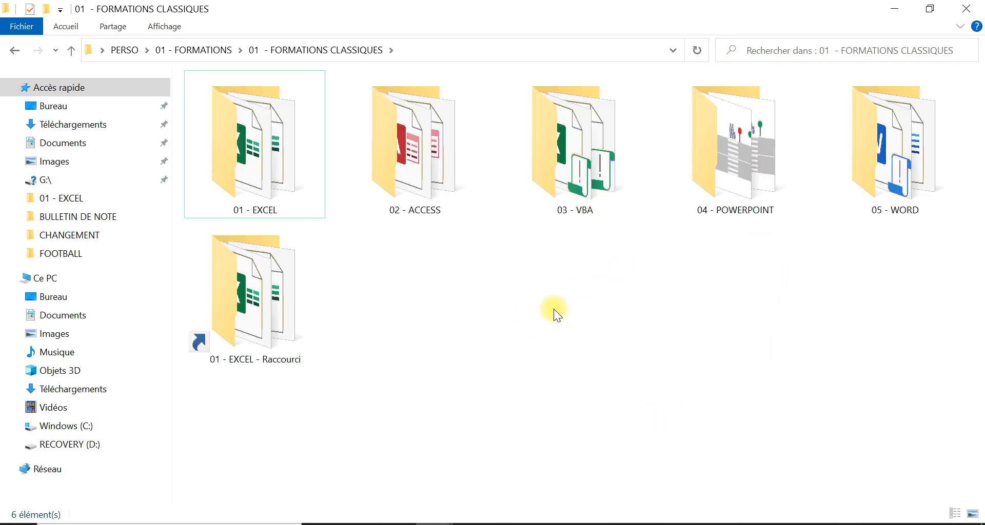
- Switch the folder display to Détails and widen the Type column
{"action": "right_click", "coordinate": [586, 303]}
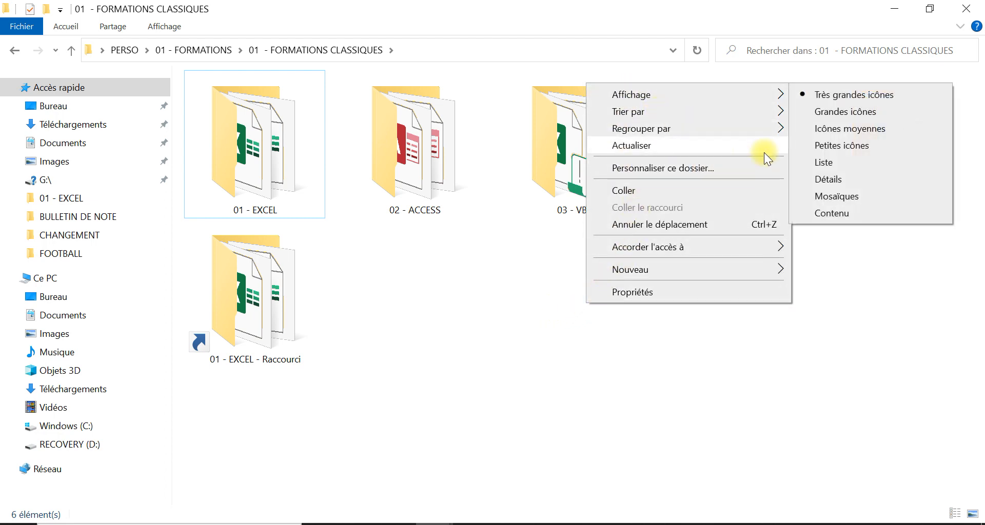
{"action": "mouse_move", "coordinate": [718, 94]}
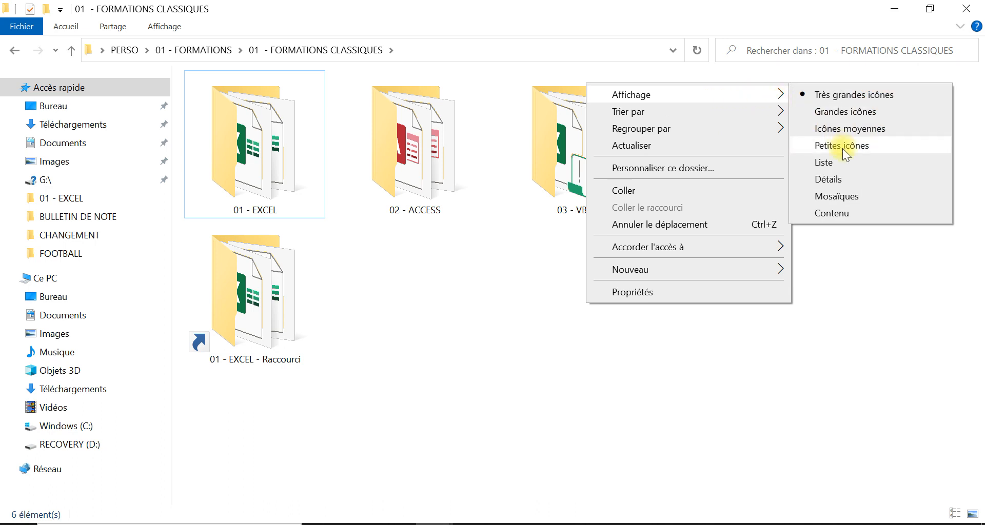
{"action": "left_click", "coordinate": [843, 177]}
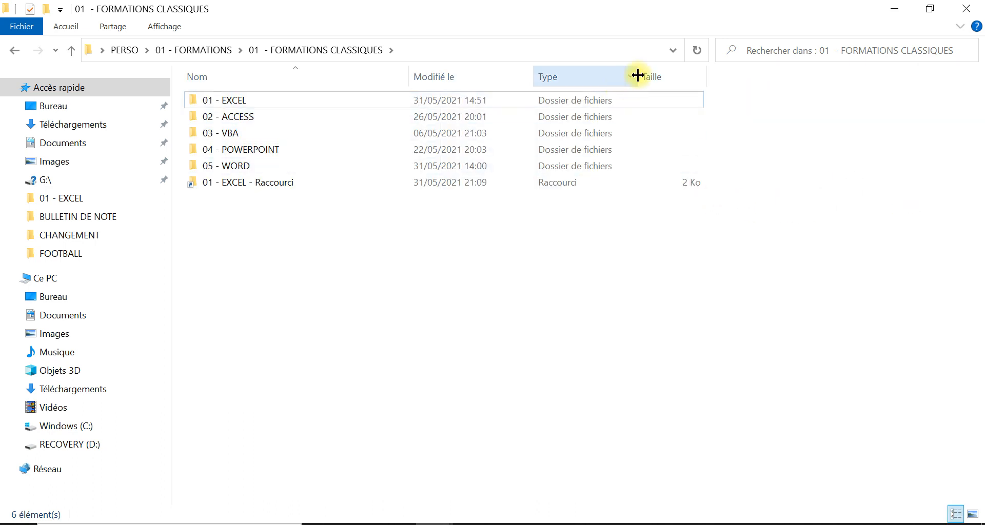
{"action": "left_click_drag", "start_coordinate": [641, 71], "coordinate": [695, 76]}
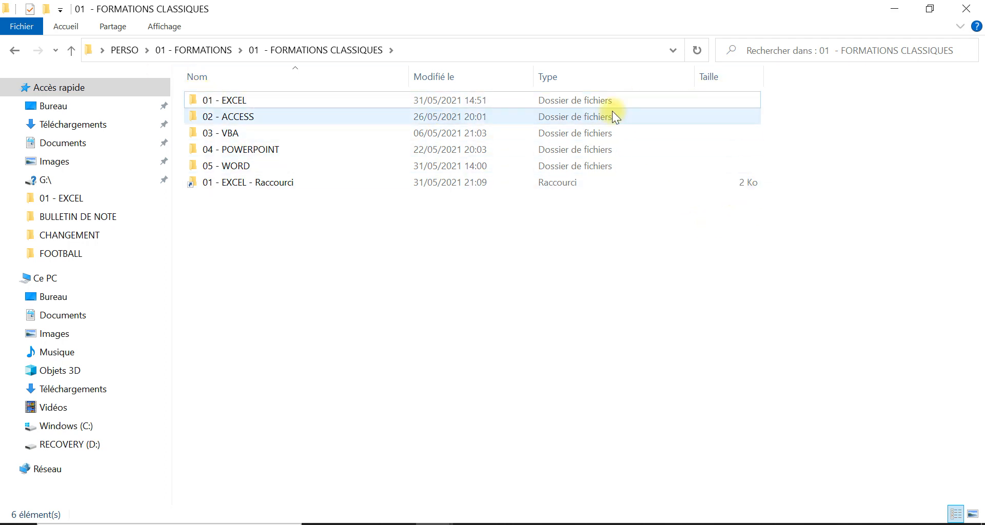
- Open the 01 - EXCEL folder, examine the type and size columns of its files, and return to 01 - FORMATIONS CLASSIQUES
{"action": "double_click", "coordinate": [285, 100]}
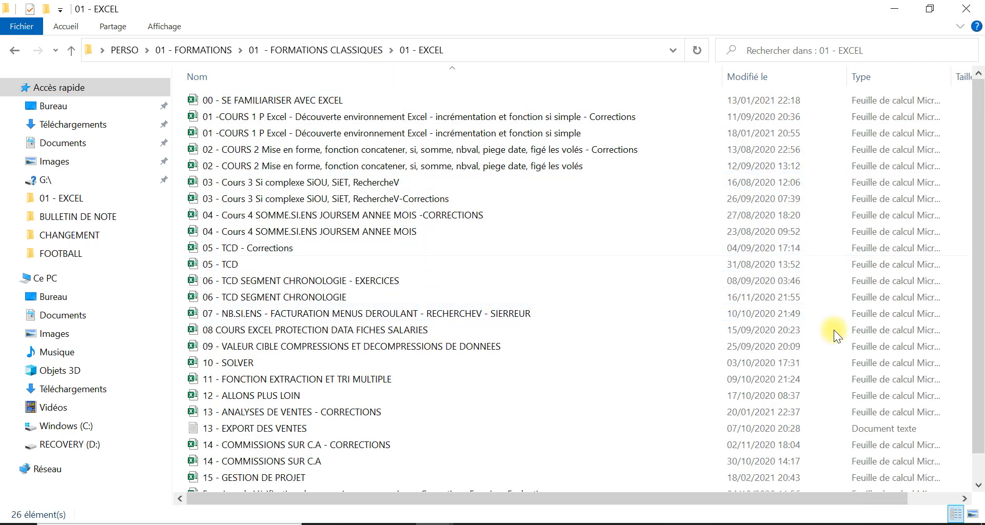
{"action": "left_click_drag", "start_coordinate": [779, 500], "coordinate": [867, 501]}
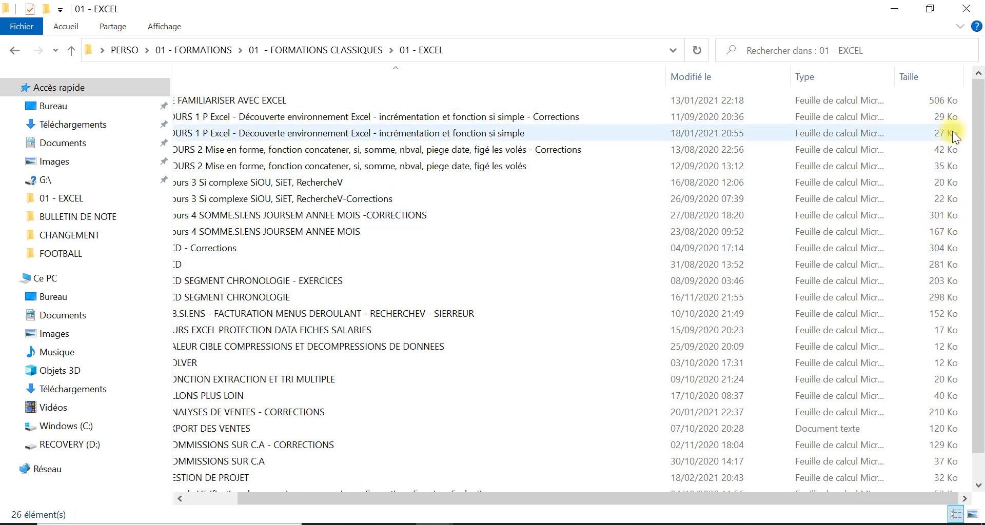
{"action": "left_click", "coordinate": [16, 51]}
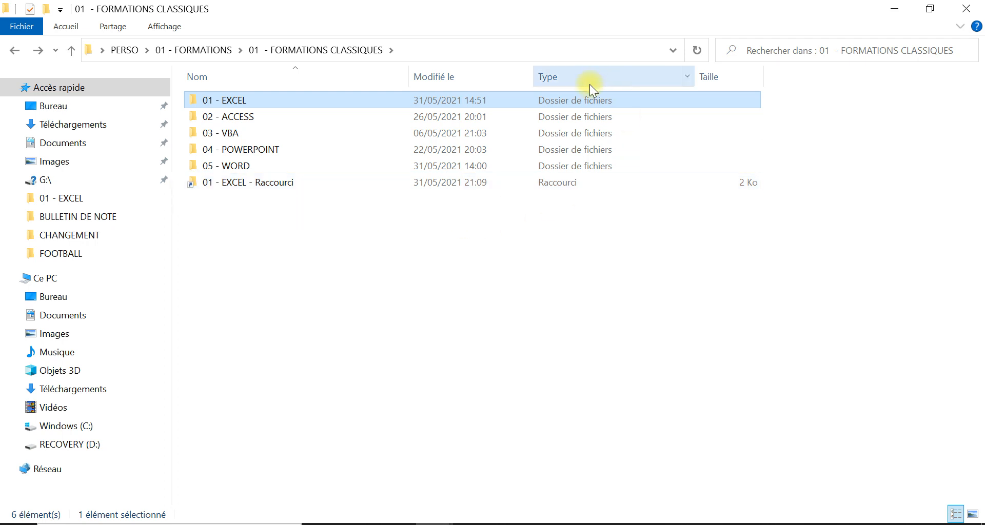
- Rename the 01 - EXCEL - Raccourci shortcut as 01 - EXCEL
{"action": "left_click", "coordinate": [318, 187]}
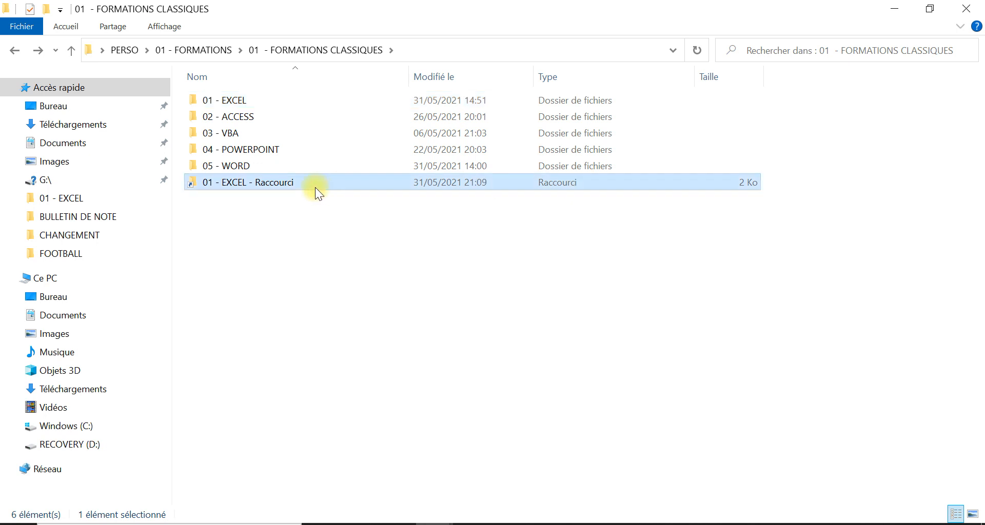
{"action": "right_click", "coordinate": [286, 181]}
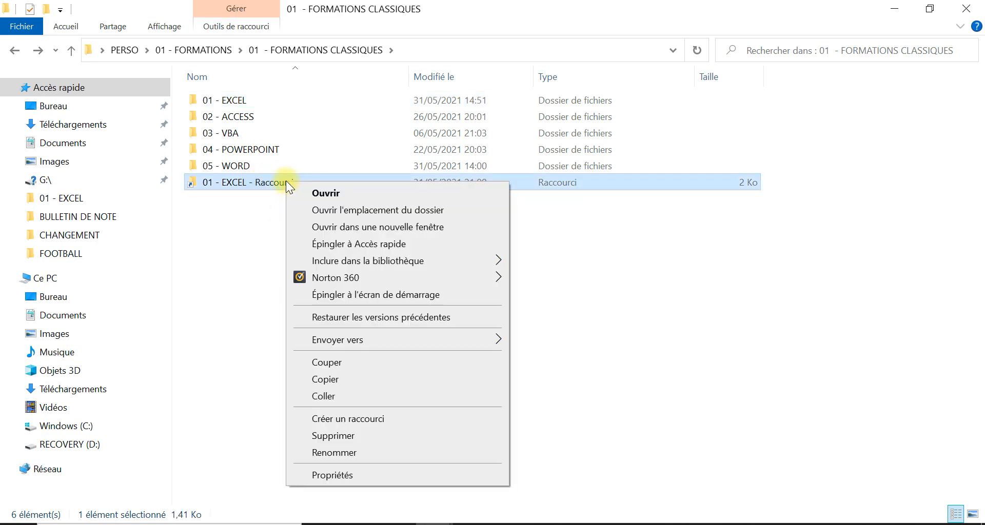
{"action": "left_click", "coordinate": [347, 452]}
{"action": "left_click_drag", "start_coordinate": [303, 183], "coordinate": [250, 177]}
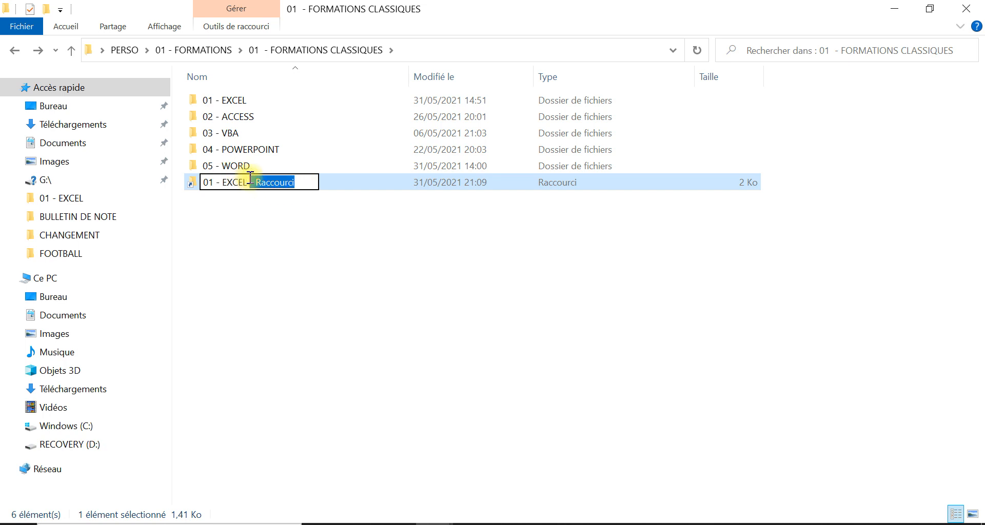
{"action": "key", "text": "BackSpace"}
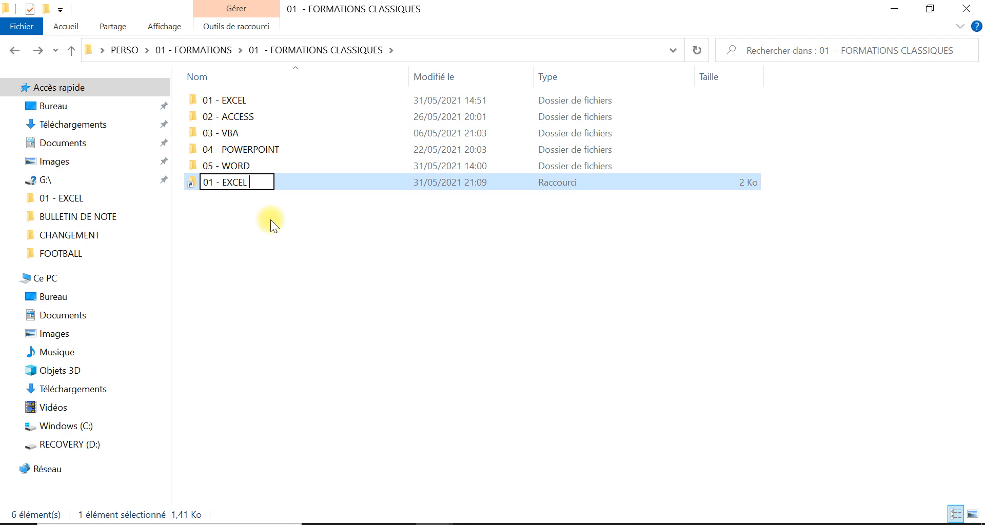
{"action": "key", "text": "BackSpace"}
{"action": "left_click", "coordinate": [309, 266]}
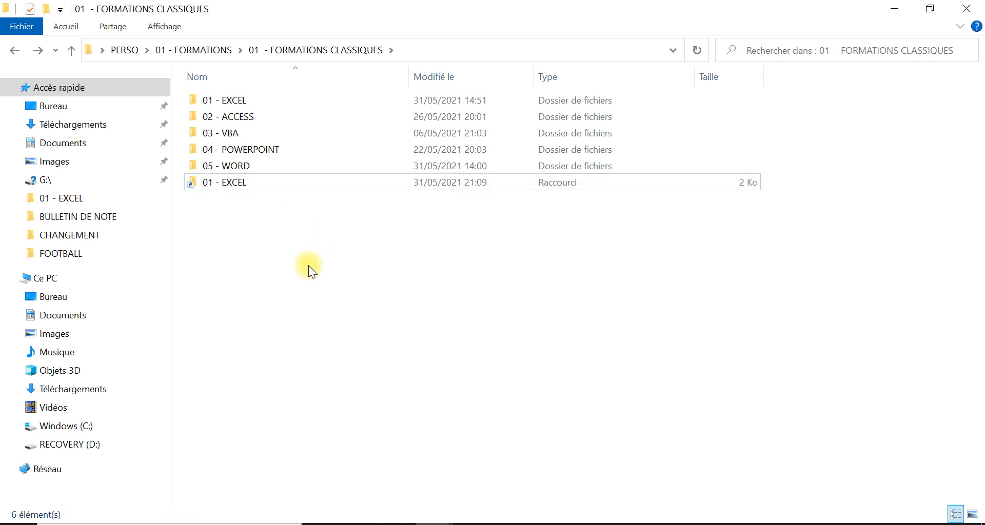
- Cut the 01 - EXCEL shortcut and paste it into the TRAVAUX folder on the desktop
{"action": "left_click", "coordinate": [231, 221]}
{"action": "left_click", "coordinate": [231, 185]}
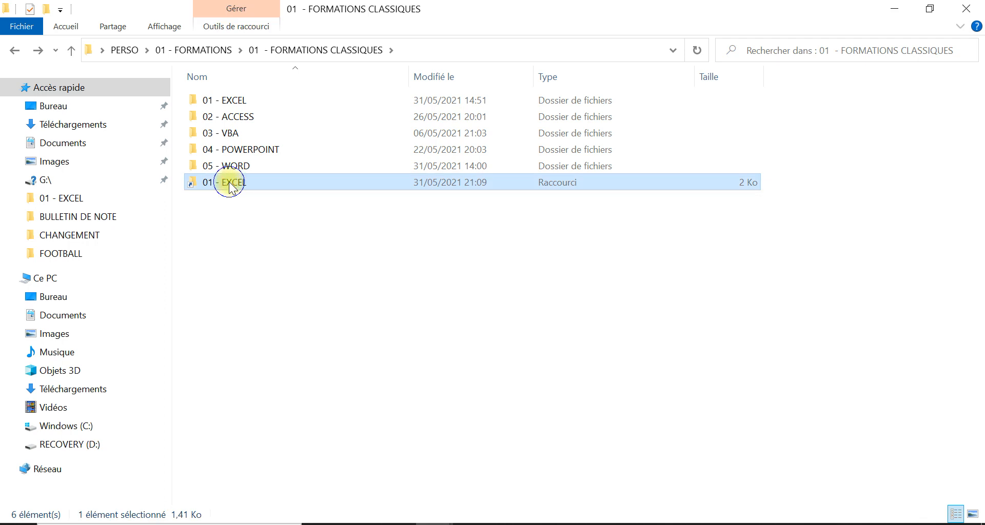
{"action": "right_click", "coordinate": [229, 181]}
{"action": "left_click", "coordinate": [286, 365]}
{"action": "left_click", "coordinate": [894, 8]}
{"action": "double_click", "coordinate": [414, 20]}
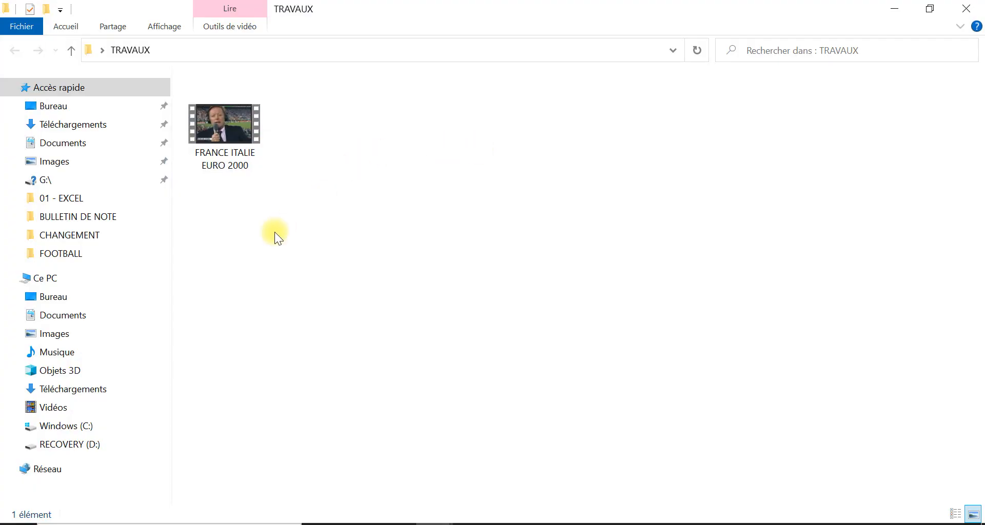
{"action": "right_click", "coordinate": [275, 232]}
{"action": "left_click", "coordinate": [323, 341]}
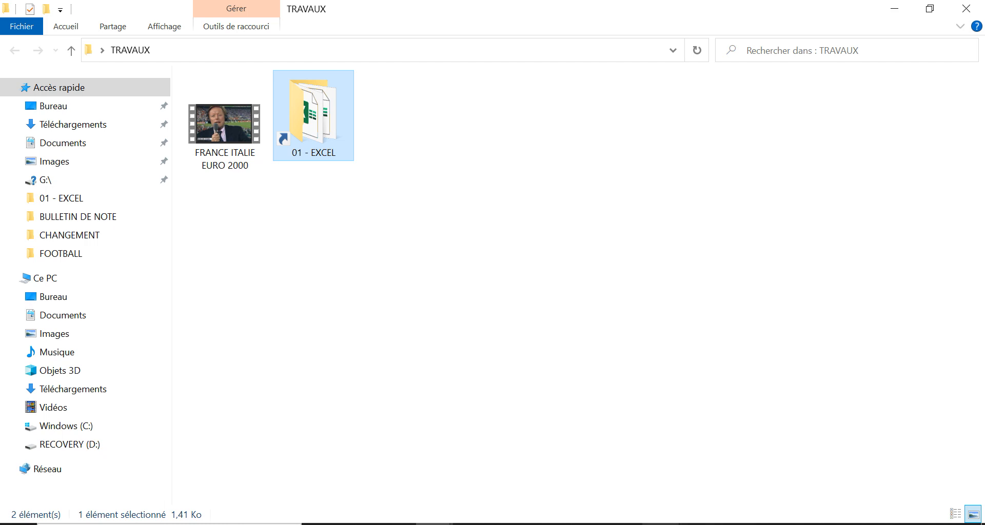
- Clear the 01 - EXCEL shortcut from 01 - FORMATIONS CLASSIQUES, and close that window and the 01 - FORMATEUR EXCEL ET VBA window
{"action": "mouse_move", "coordinate": [435, 523]}
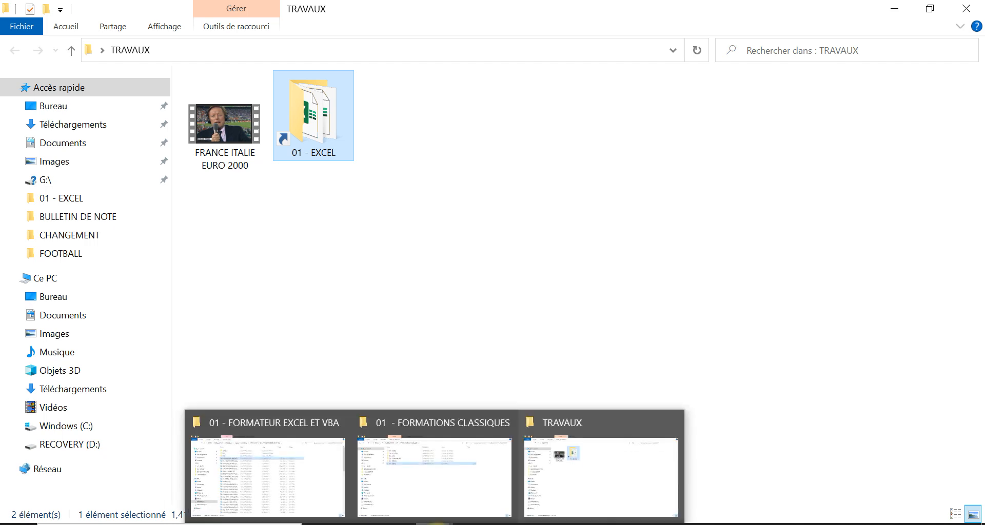
{"action": "left_click", "coordinate": [432, 485]}
{"action": "key", "text": "Delete"}
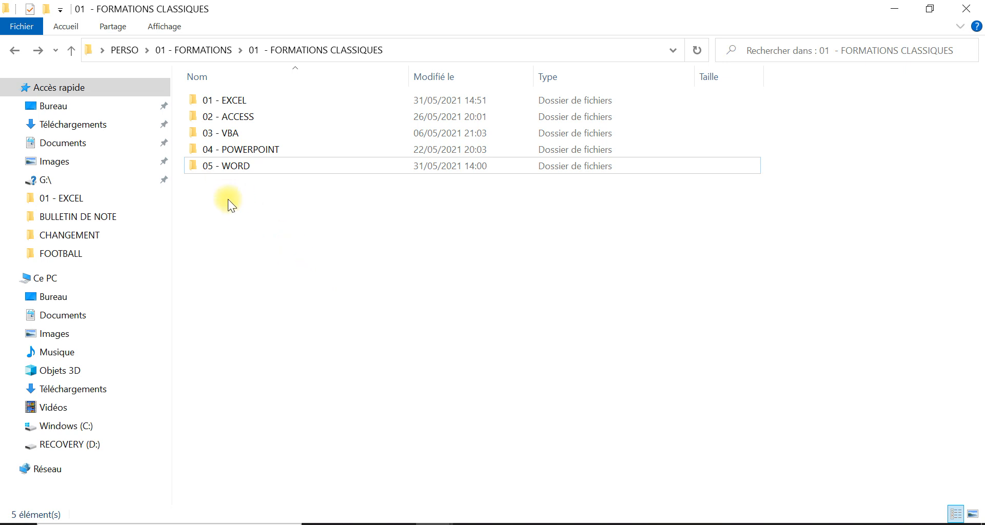
{"action": "left_click", "coordinate": [973, 7]}
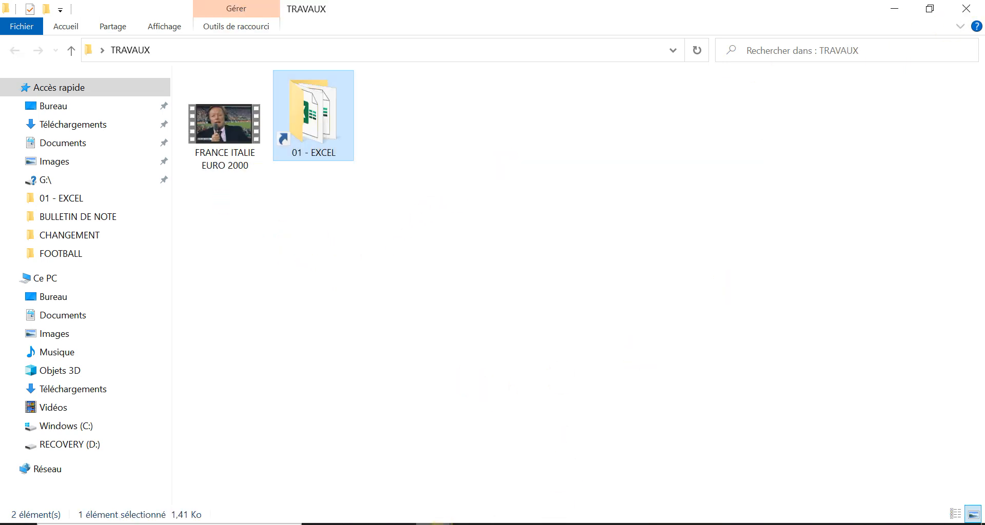
{"action": "left_click", "coordinate": [395, 498]}
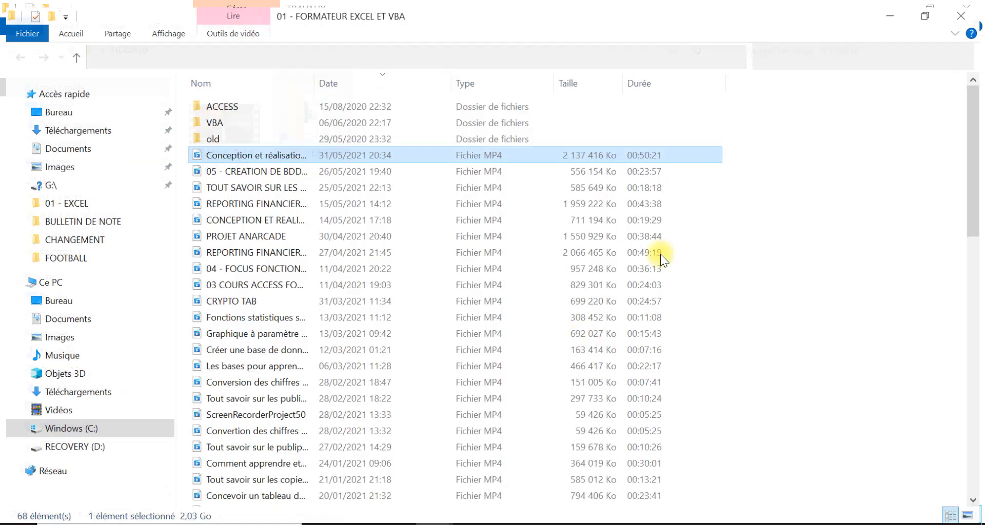
{"action": "left_click", "coordinate": [966, 8]}
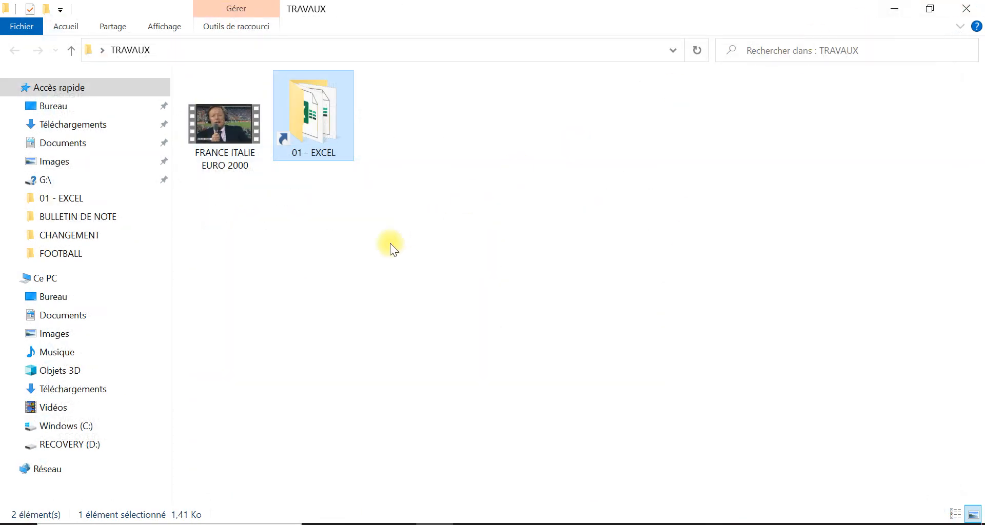
- Restore the TRAVAUX window to a smaller size and move it to the middle of the desktop
{"action": "left_click", "coordinate": [436, 252]}
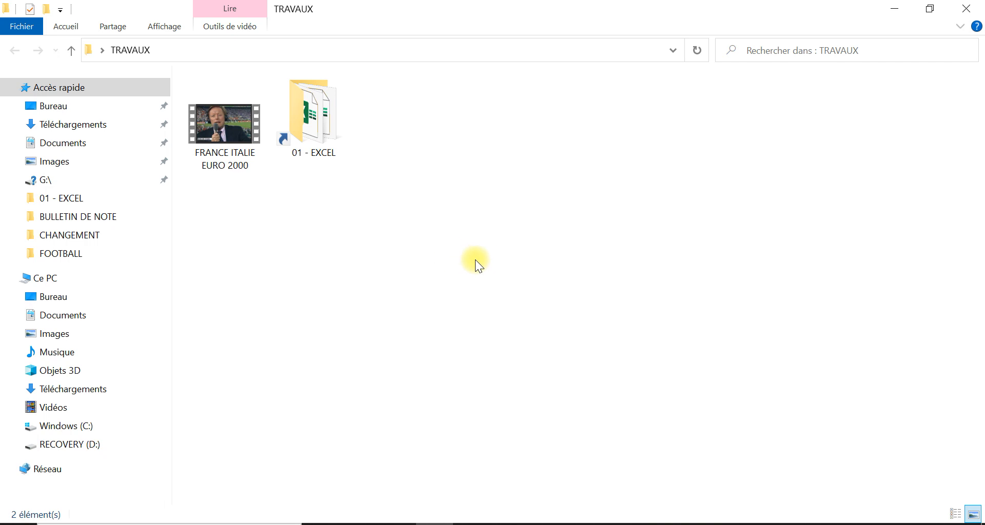
{"action": "double_click", "coordinate": [731, 6]}
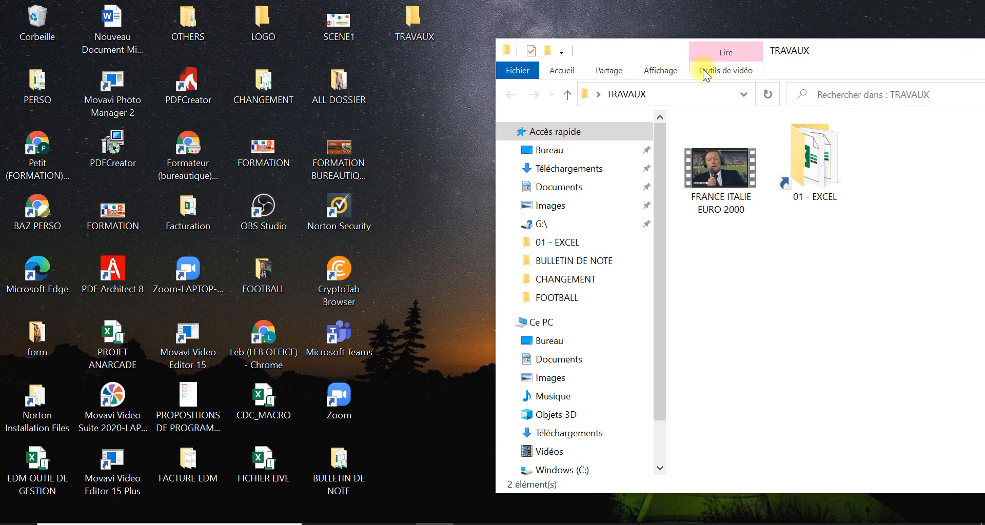
{"action": "left_click_drag", "start_coordinate": [918, 54], "coordinate": [639, 20]}
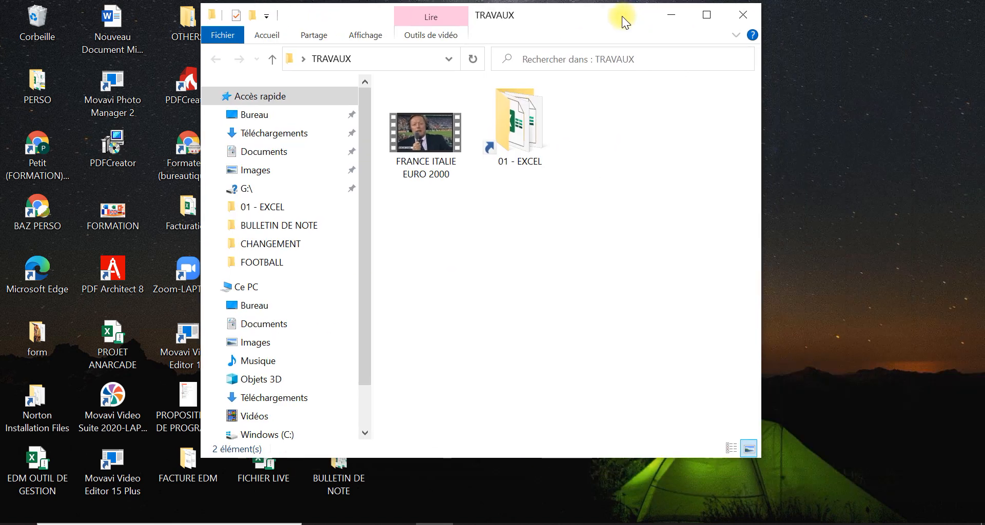
- Maximize the TRAVAUX window, open the 01 - EXCEL folder through its shortcut, close it, and repeat the access from the desktop
{"action": "left_click", "coordinate": [722, 14]}
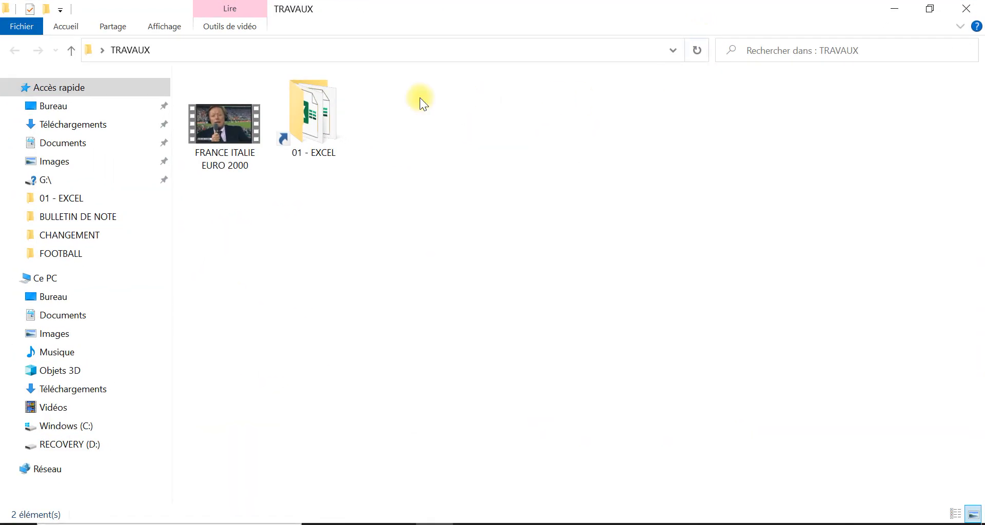
{"action": "double_click", "coordinate": [331, 118]}
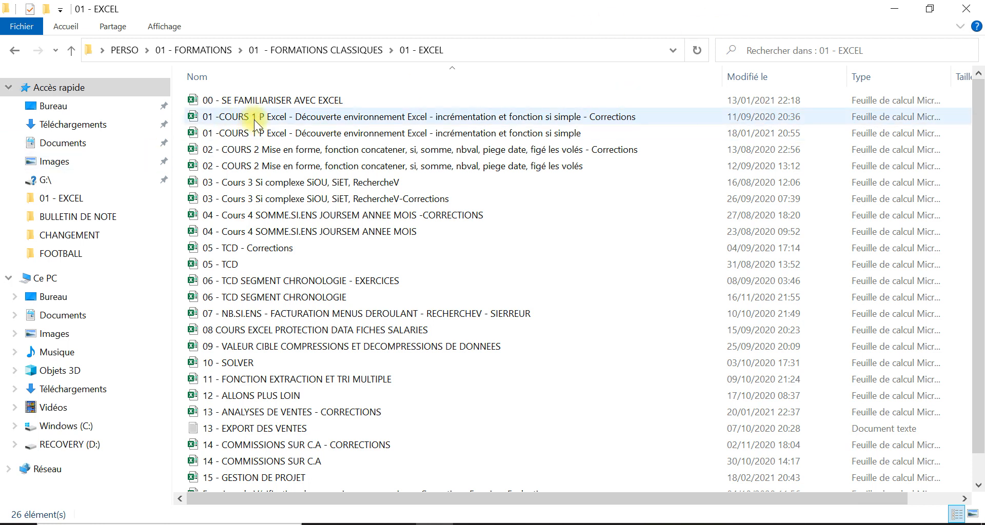
{"action": "left_click", "coordinate": [966, 8]}
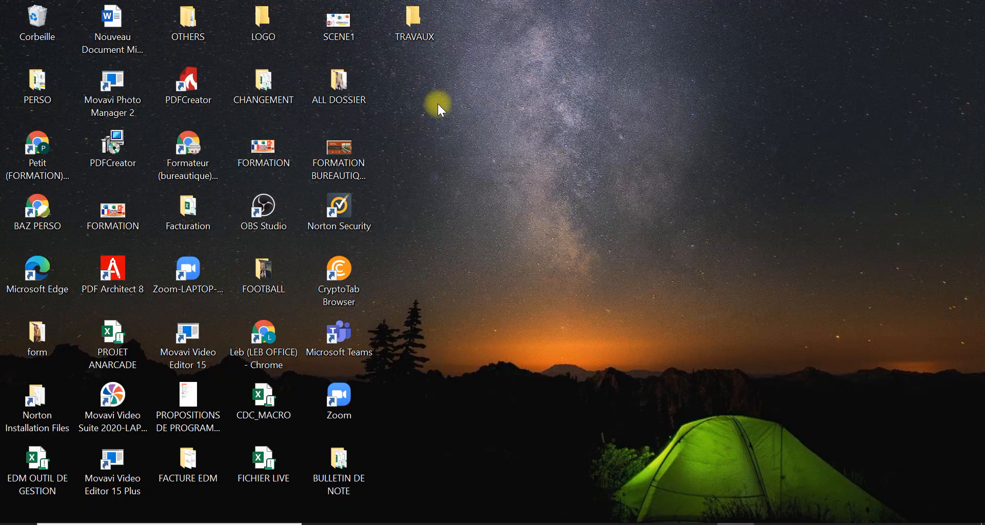
{"action": "double_click", "coordinate": [407, 21]}
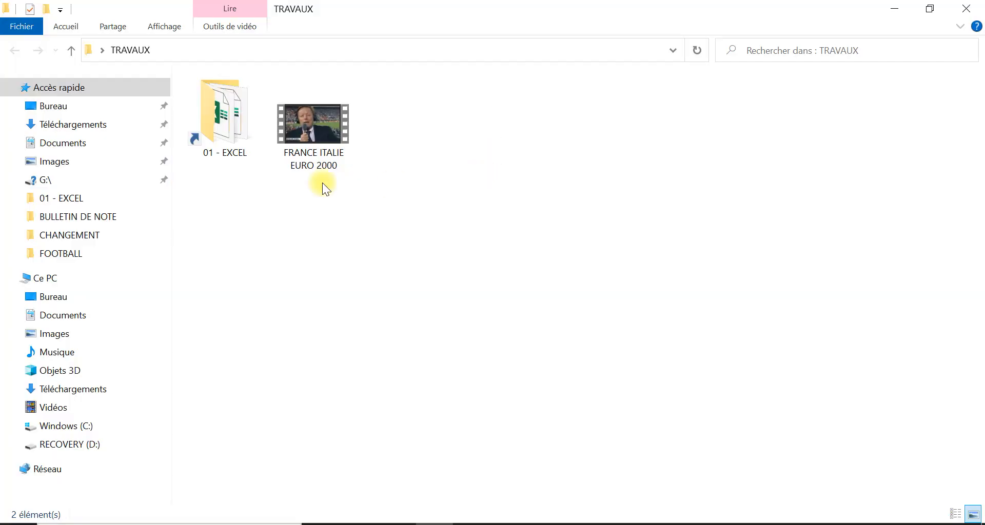
{"action": "double_click", "coordinate": [236, 129]}
{"action": "left_click", "coordinate": [966, 8]}
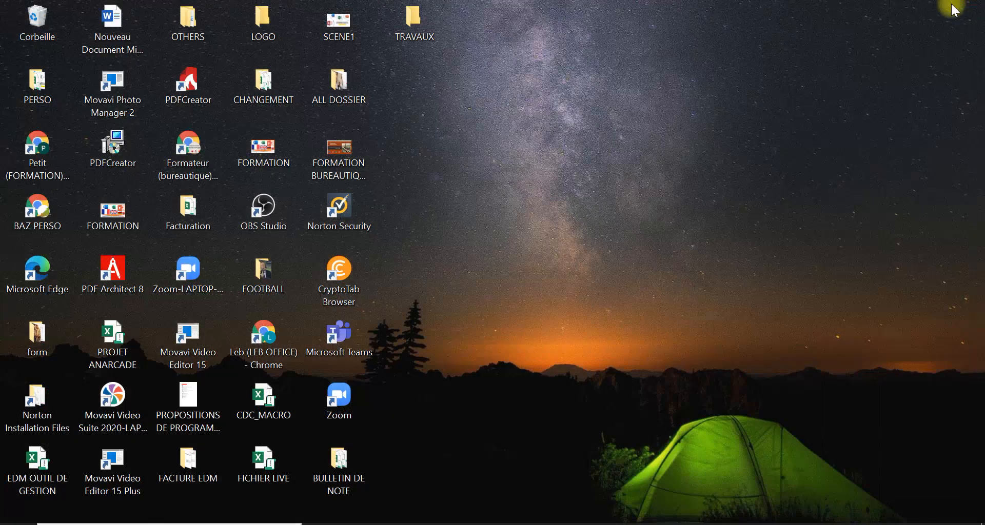
- Reach 01 - EXCEL by its full path through PERSO, 01 - FORMATIONS and 01 - FORMATIONS CLASSIQUES, and close the window
{"action": "double_click", "coordinate": [46, 80]}
{"action": "double_click", "coordinate": [248, 102]}
{"action": "double_click", "coordinate": [246, 105]}
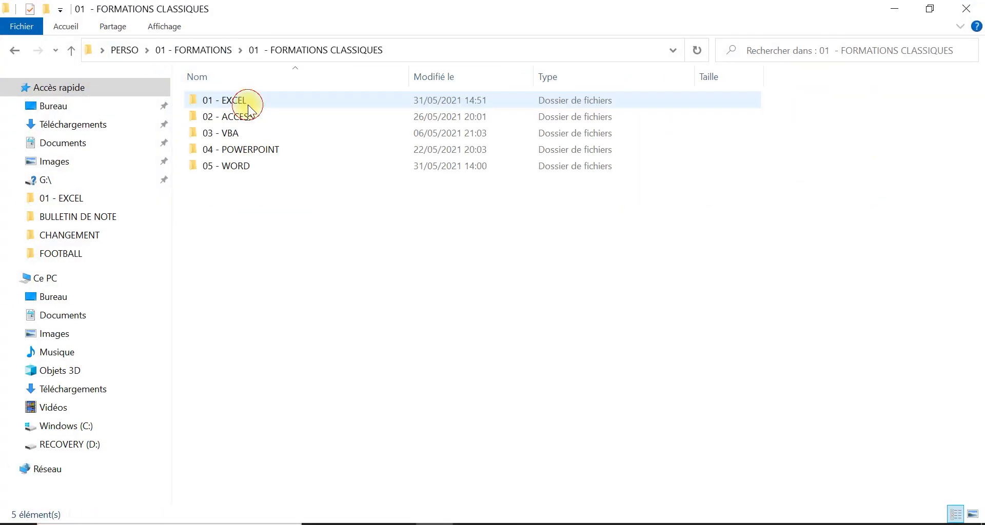
{"action": "double_click", "coordinate": [248, 105]}
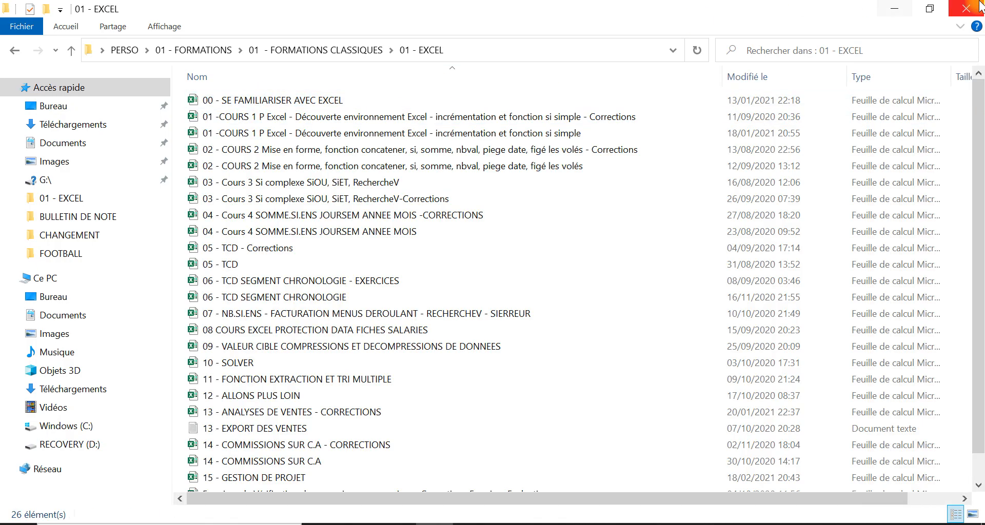
{"action": "left_click", "coordinate": [977, 6]}
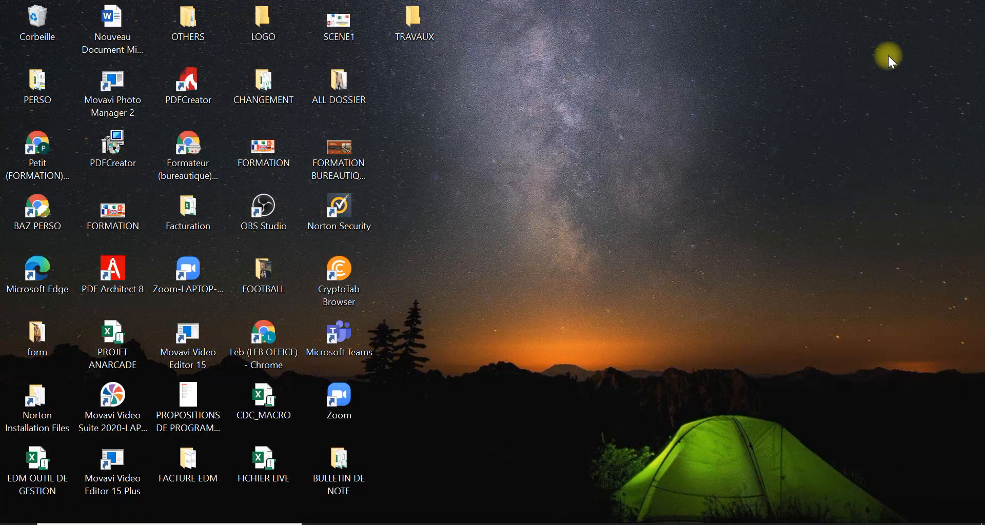
- Copy the 01 - EXCEL shortcut from the TRAVAUX folder and paste it on the desktop
{"action": "mouse_move", "coordinate": [425, 20]}
{"action": "double_click", "coordinate": [423, 27]}
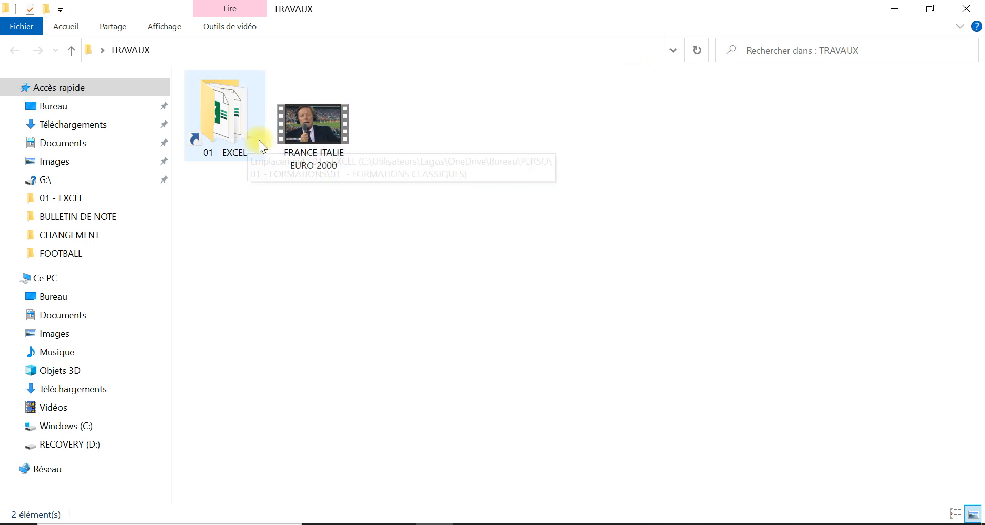
{"action": "right_click", "coordinate": [220, 115]}
{"action": "left_click", "coordinate": [308, 315]}
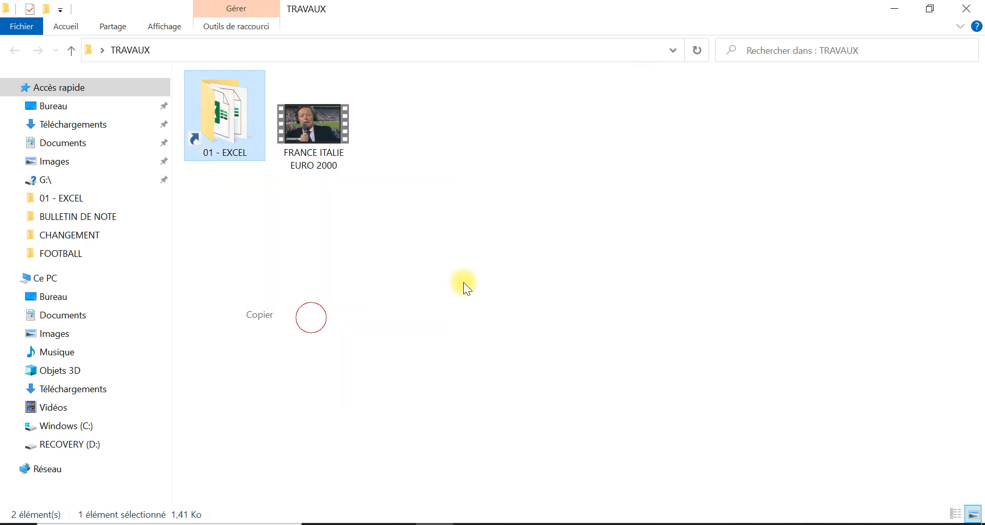
{"action": "left_click", "coordinate": [965, 9]}
{"action": "right_click", "coordinate": [655, 144]}
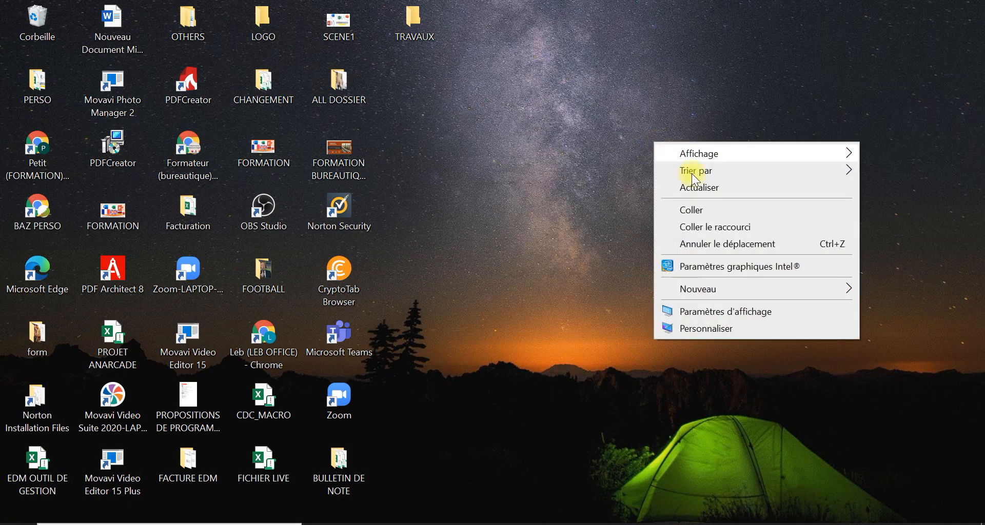
{"action": "left_click", "coordinate": [690, 210]}
{"action": "left_click_drag", "start_coordinate": [436, 100], "coordinate": [918, 90]}
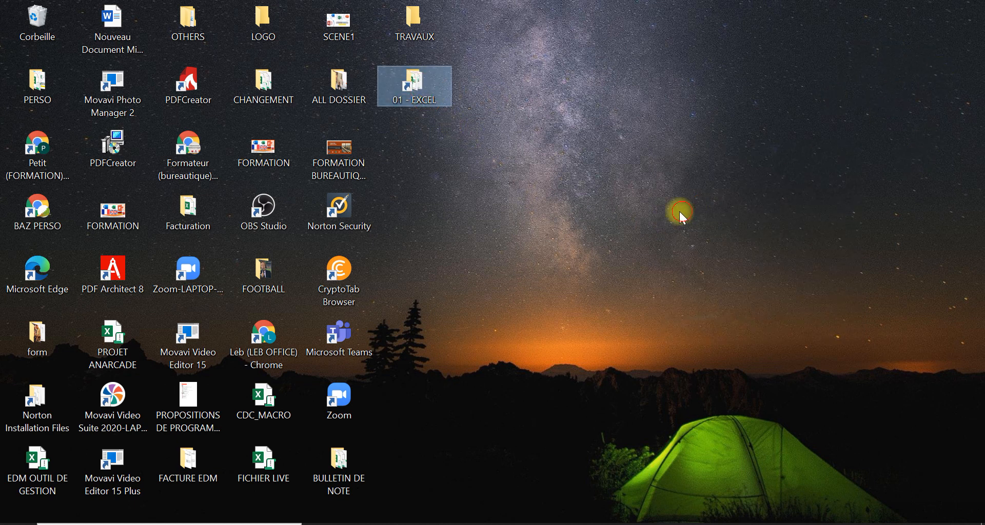
- Open and close the 01 - EXCEL folder through its desktop shortcut, and delete that shortcut from the desktop
{"action": "double_click", "coordinate": [418, 83]}
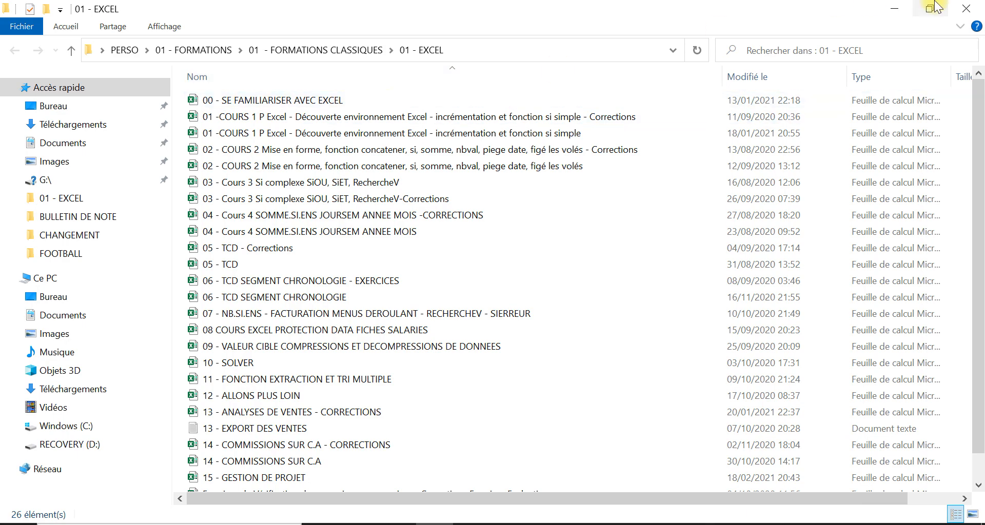
{"action": "left_click", "coordinate": [971, 6]}
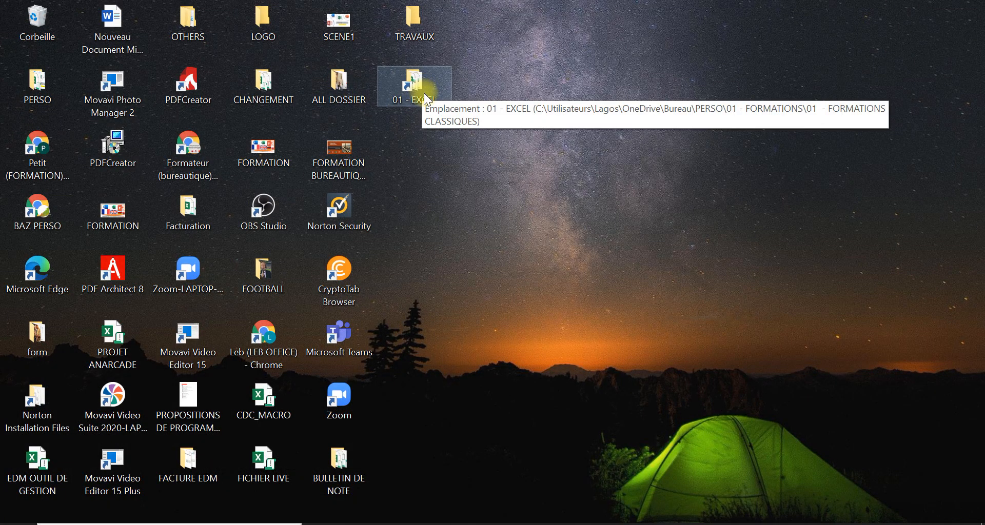
{"action": "key", "text": "Delete"}
{"action": "left_click_drag", "start_coordinate": [426, 102], "coordinate": [417, 23]}
- Open 01 - EXCEL through the TRAVAUX shortcut and select the contiguous files from 05 - TCD to 04 - Cours 4 SOMME.SI.ENS JOURSEM ANNEE MOIS
{"action": "double_click", "coordinate": [414, 20]}
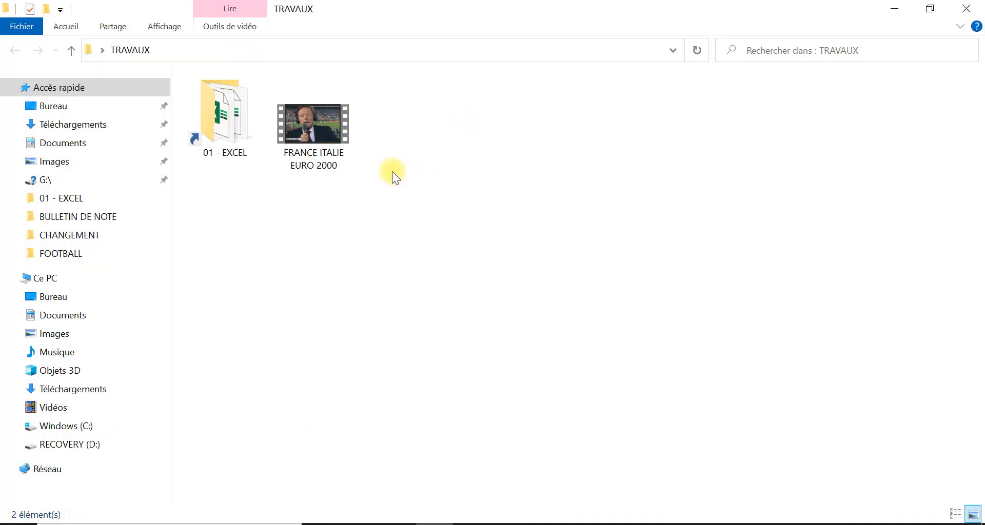
{"action": "double_click", "coordinate": [215, 114]}
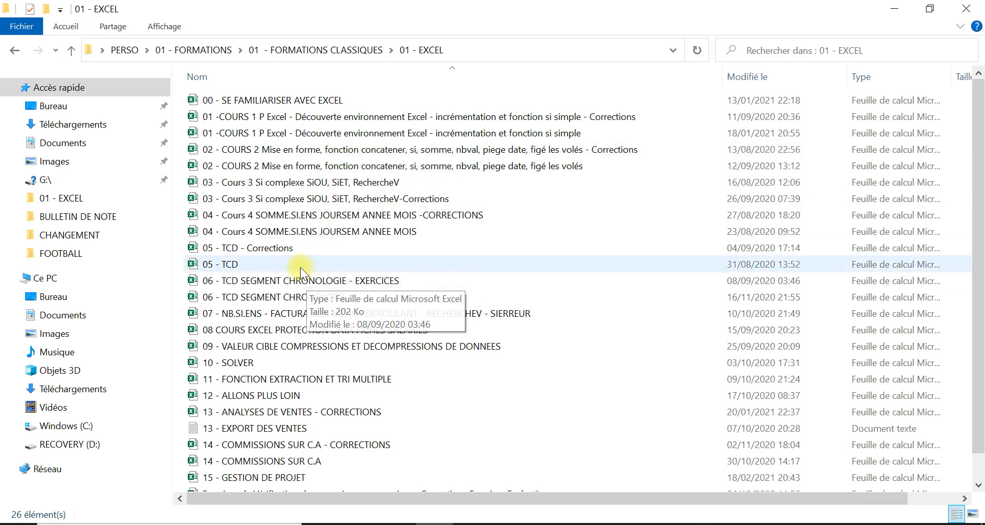
{"action": "left_click", "coordinate": [254, 264]}
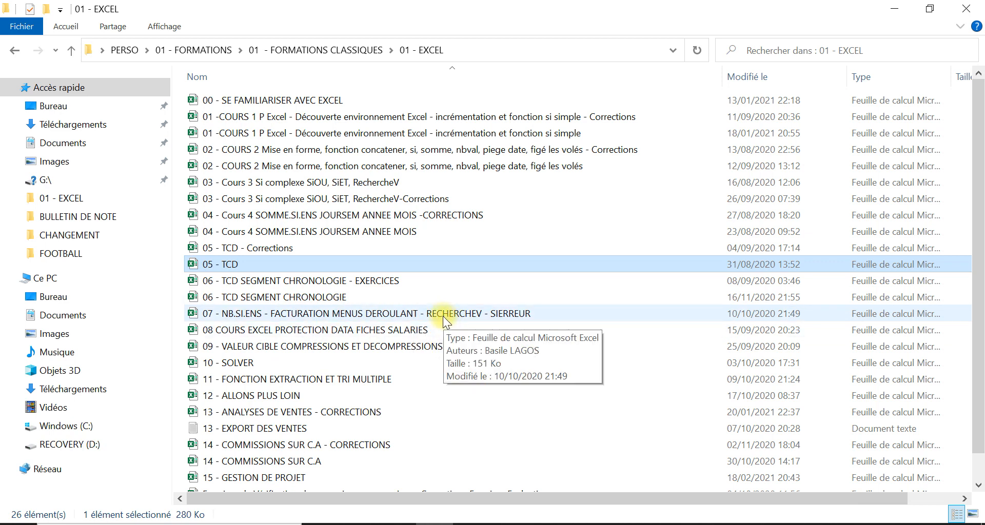
{"action": "left_click", "coordinate": [326, 231], "text": "shift"}
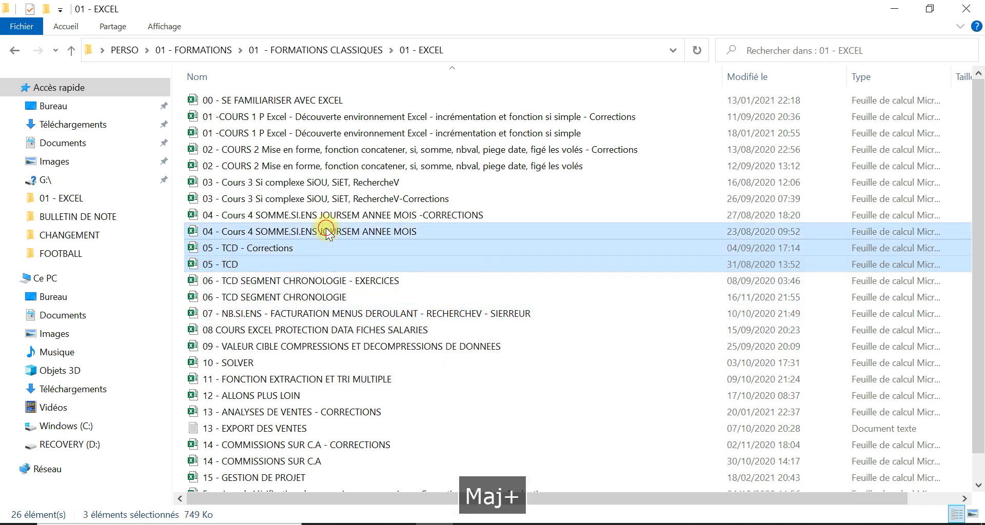
- Select only the non-adjacent files 04 - Cours 4 SOMME.SI.ENS JOURSEM ANNEE MOIS and 05 - TCD, and copy them
{"action": "left_click", "coordinate": [279, 232]}
{"action": "left_click", "coordinate": [254, 265]}
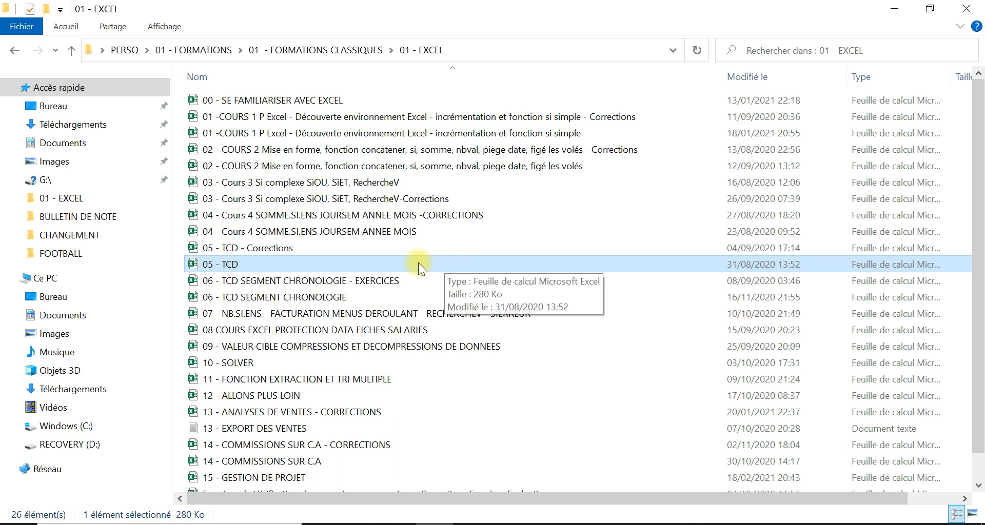
{"action": "left_click", "coordinate": [294, 233]}
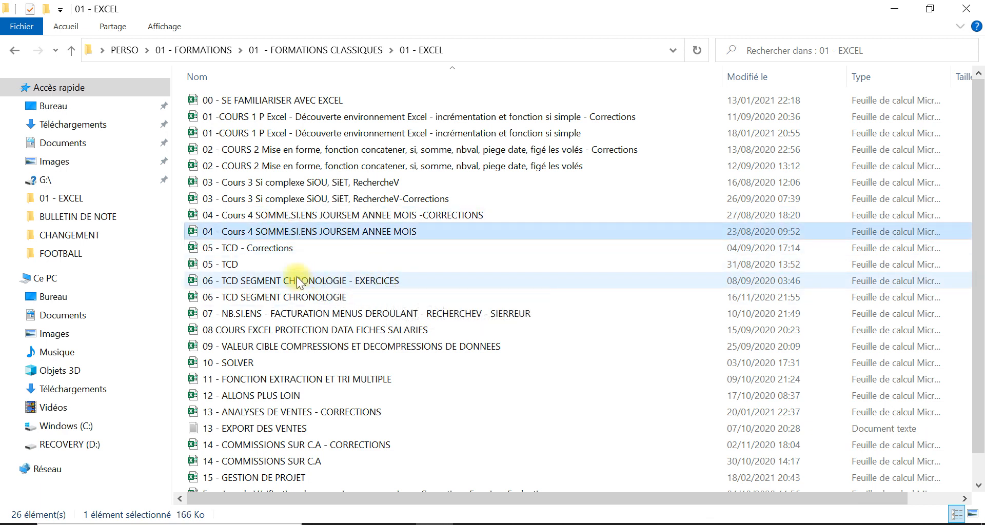
{"action": "left_click", "coordinate": [241, 265], "text": "ctrl"}
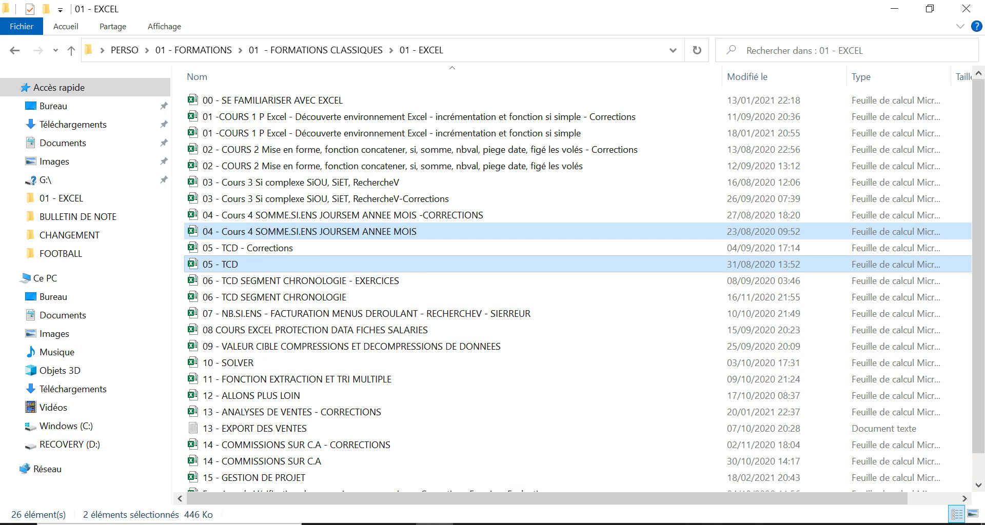
{"action": "right_click", "coordinate": [341, 231]}
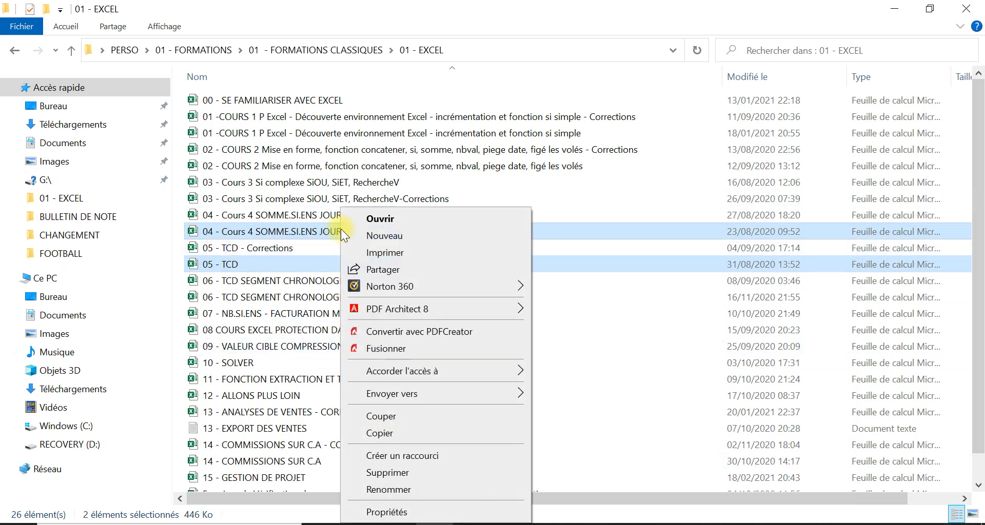
{"action": "left_click", "coordinate": [386, 432]}
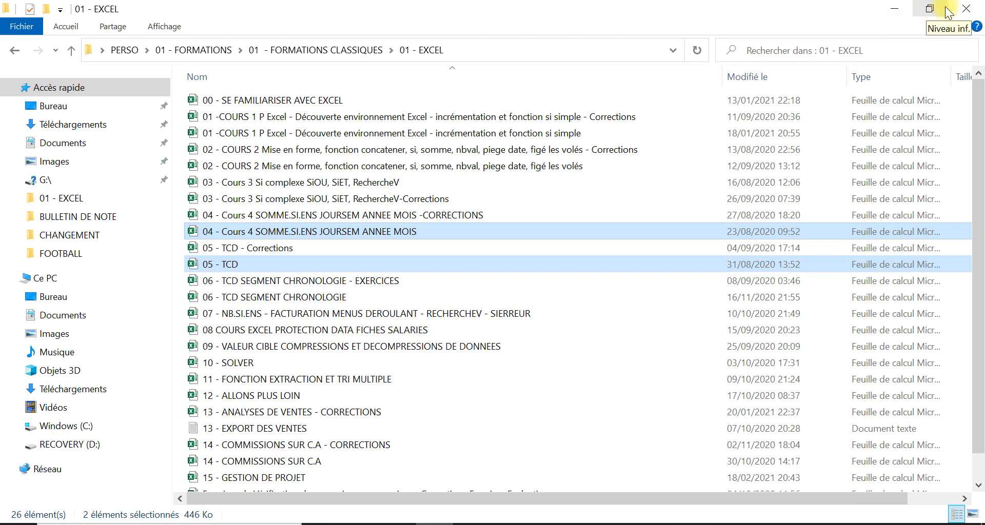
- Minimize the 01 - EXCEL window, paste the two copied workbooks into the desktop's TRAVAUX folder, and clear the selection
{"action": "left_click", "coordinate": [904, 10]}
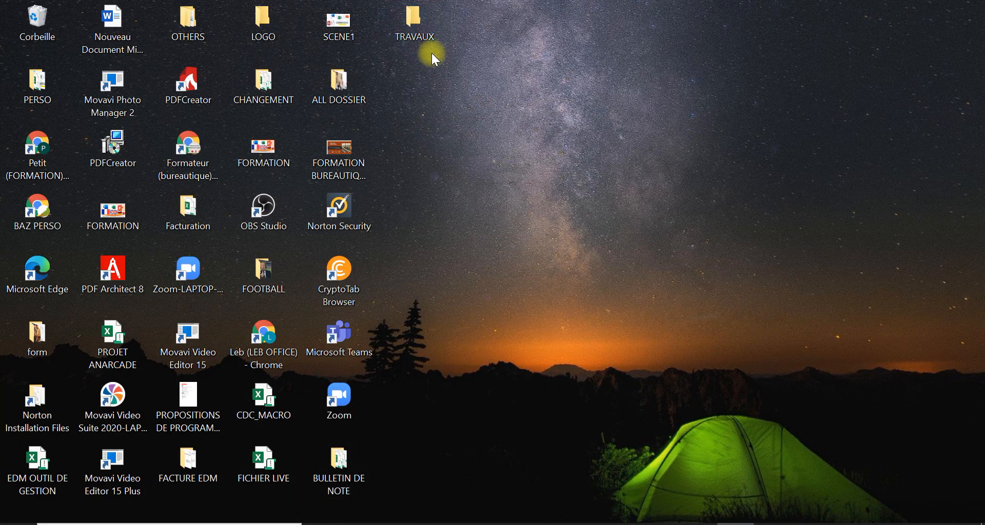
{"action": "double_click", "coordinate": [424, 30]}
{"action": "right_click", "coordinate": [340, 245]}
{"action": "left_click", "coordinate": [384, 353]}
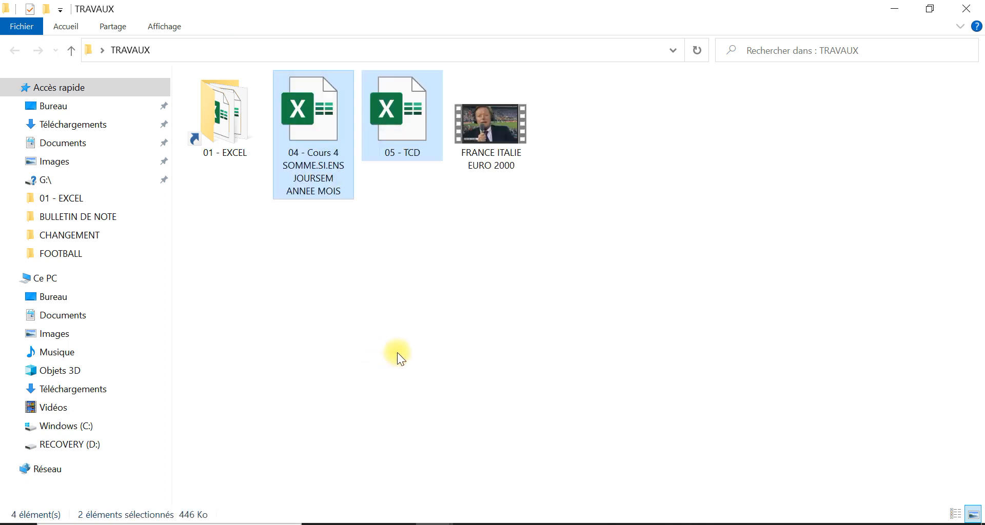
{"action": "left_click", "coordinate": [425, 304]}
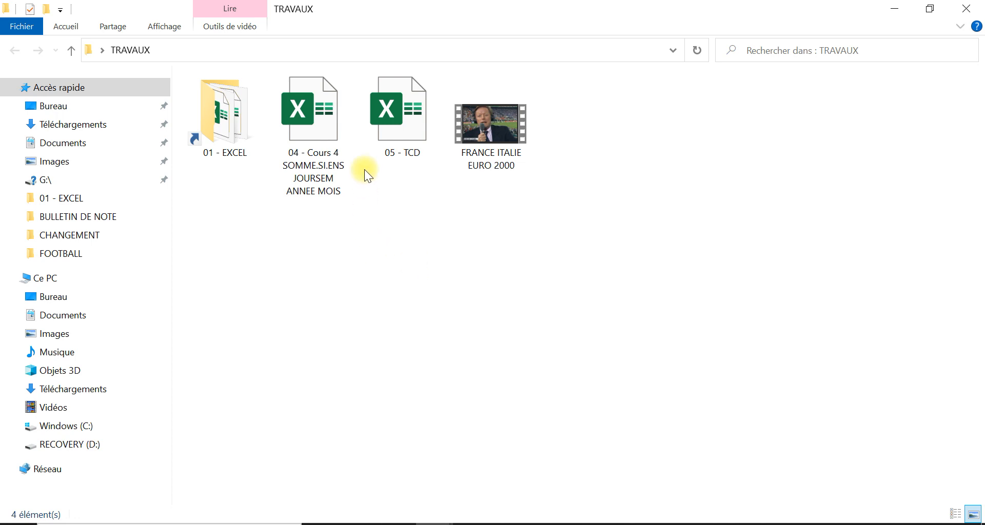
{"action": "left_click", "coordinate": [334, 124], "text": "ctrl"}
{"action": "left_click", "coordinate": [402, 109], "text": "ctrl"}
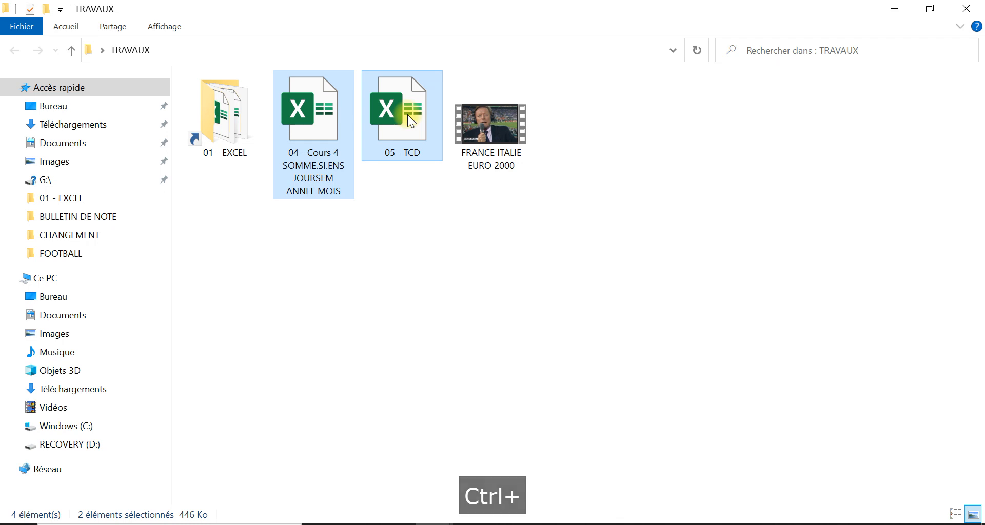
{"action": "right_click", "coordinate": [407, 115]}
{"action": "left_click", "coordinate": [238, 413]}
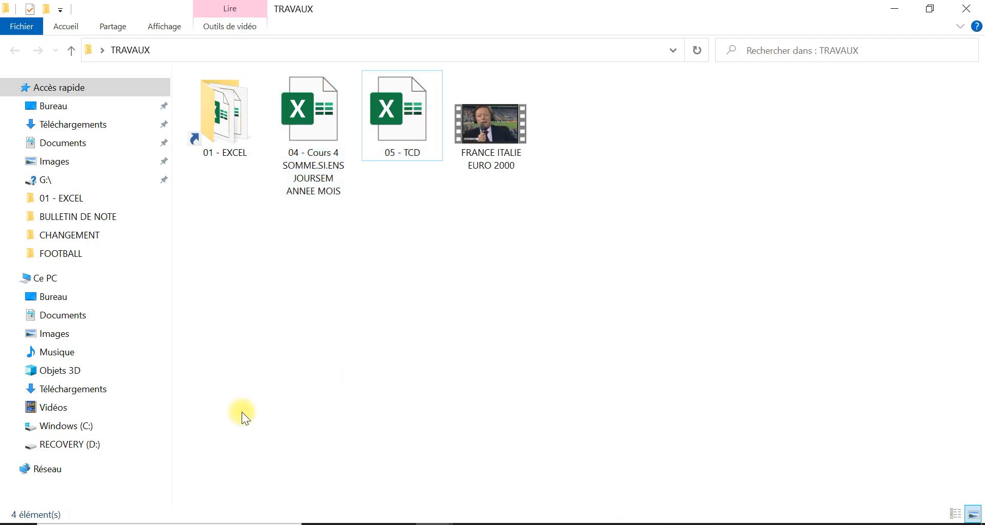
- Select 04 - Cours 4 SOMME.SI.ENS JOURSEM ANNEE MOIS and 05 - TCD in TRAVAUX and open both workbooks at once
{"action": "left_click", "coordinate": [315, 105], "text": "ctrl"}
{"action": "left_click", "coordinate": [393, 99], "text": "ctrl"}
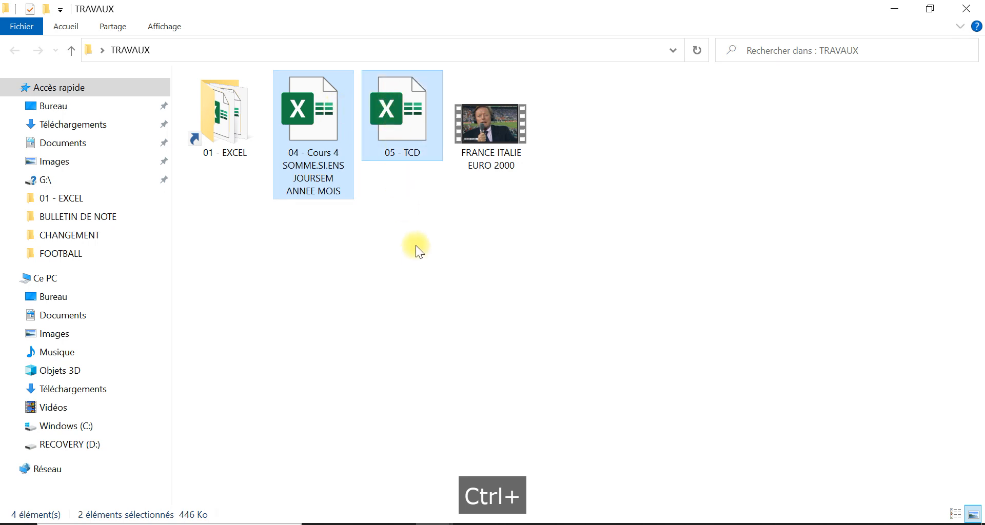
{"action": "right_click", "coordinate": [404, 127]}
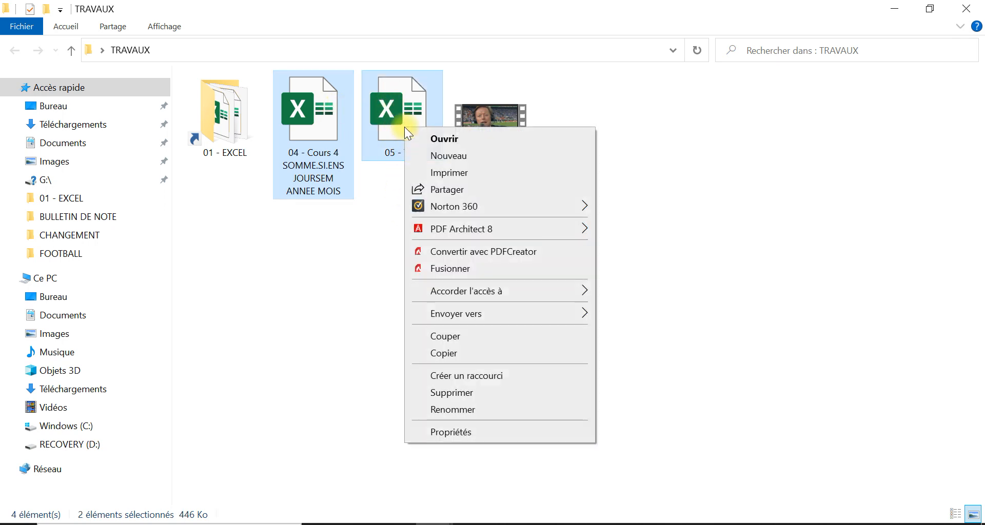
{"action": "left_click", "coordinate": [434, 139]}
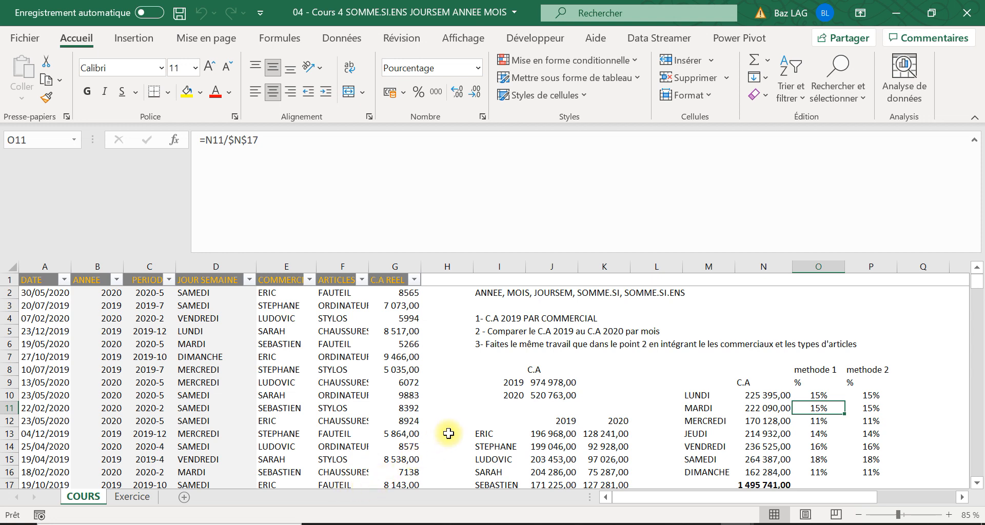
- Preview the two open Excel workbooks and look over the COURS sheet of 04 - Cours 4 SOMME.SI.ENS JOURSEM ANNEE MOIS
{"action": "left_click", "coordinate": [340, 361]}
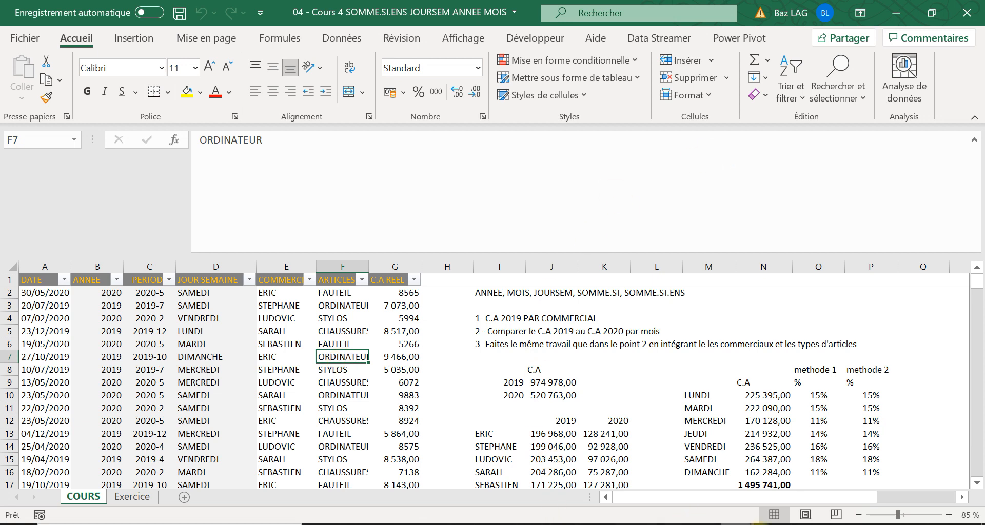
{"action": "mouse_move", "coordinate": [736, 523]}
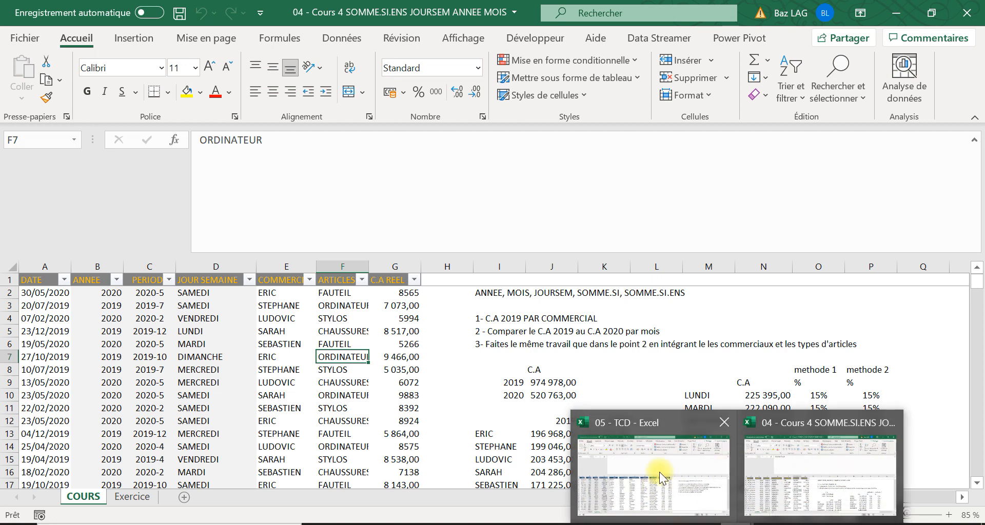
{"action": "left_click", "coordinate": [257, 372]}
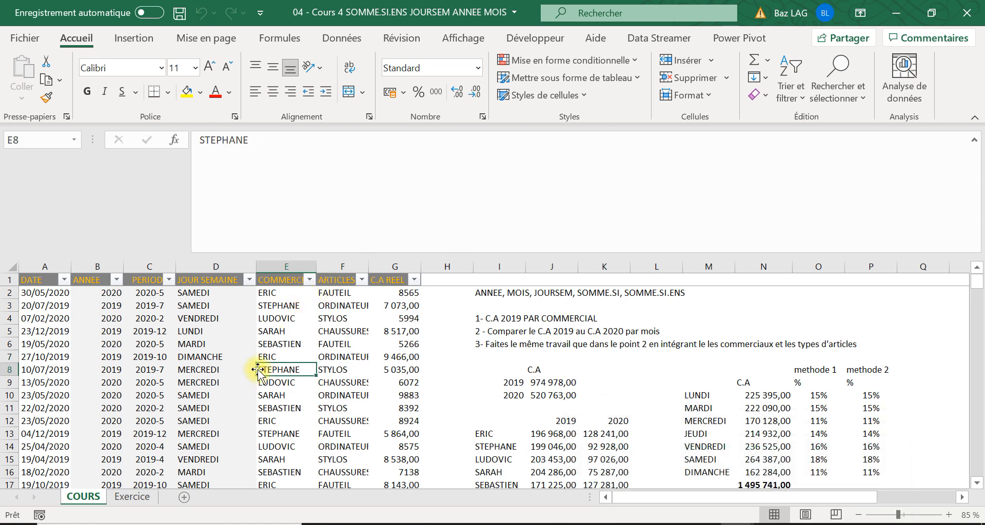
{"action": "left_click", "coordinate": [137, 342]}
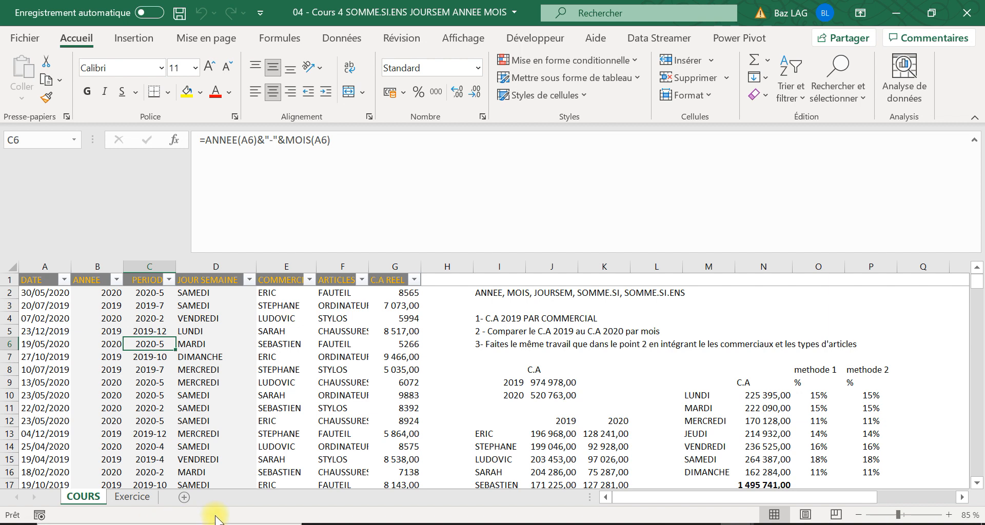
- Snap 04 - Cours 4 SOMME.SI.ENS JOURSEM ANNEE MOIS to the left half of the screen and 05 - TCD to the right half
{"action": "left_click", "coordinate": [261, 387]}
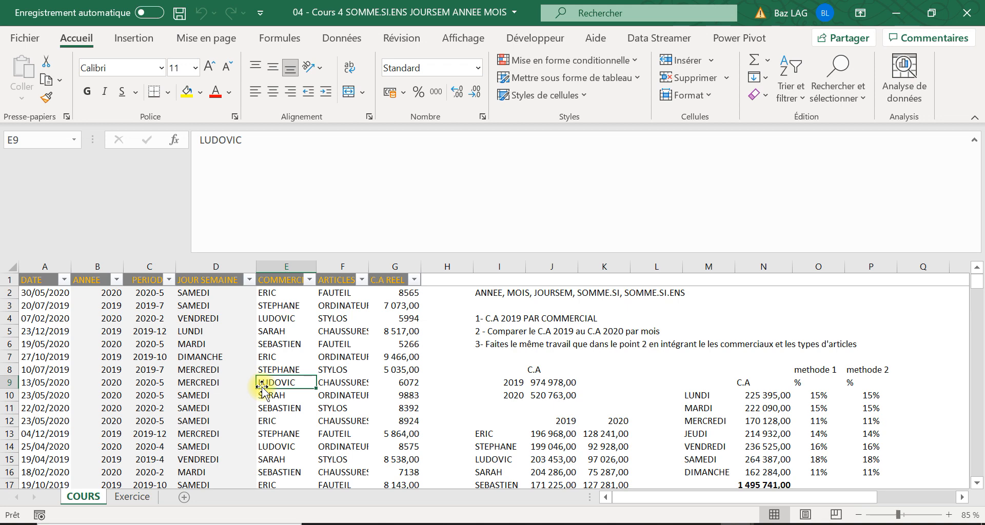
{"action": "key", "text": "super+Left"}
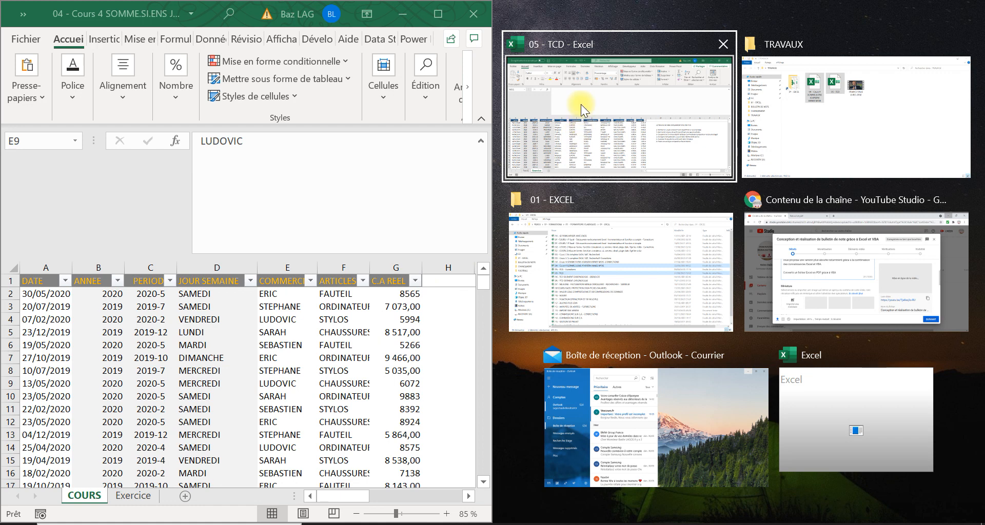
{"action": "left_click", "coordinate": [581, 104]}
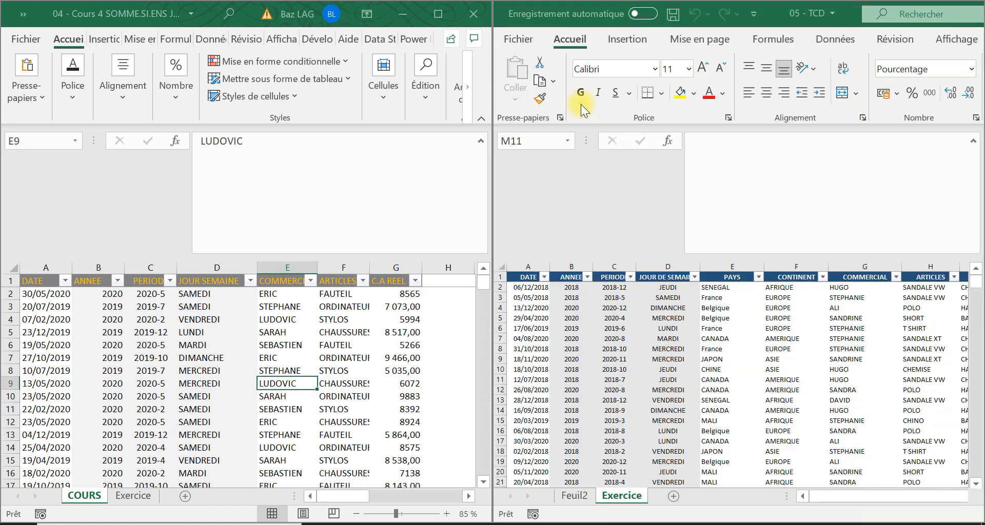
{"action": "left_click", "coordinate": [609, 389]}
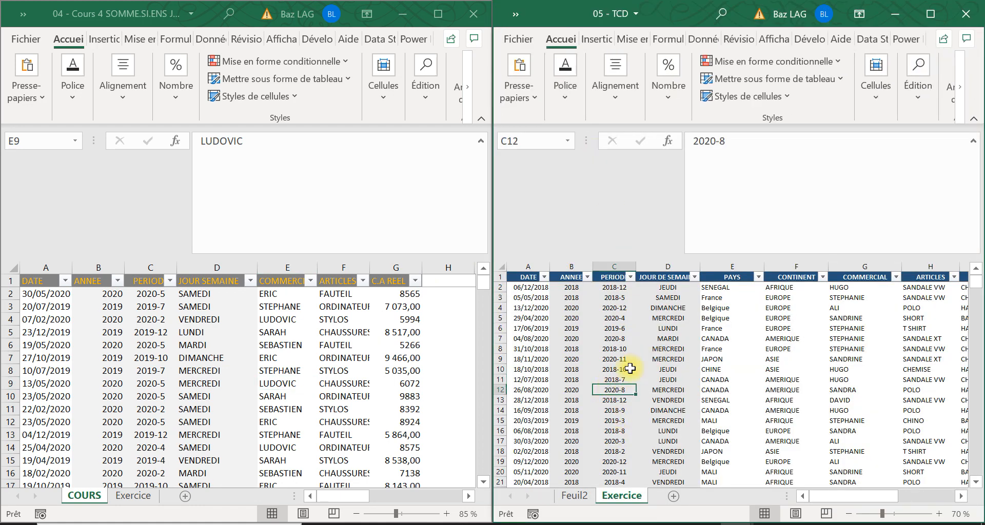
{"action": "left_click", "coordinate": [590, 340]}
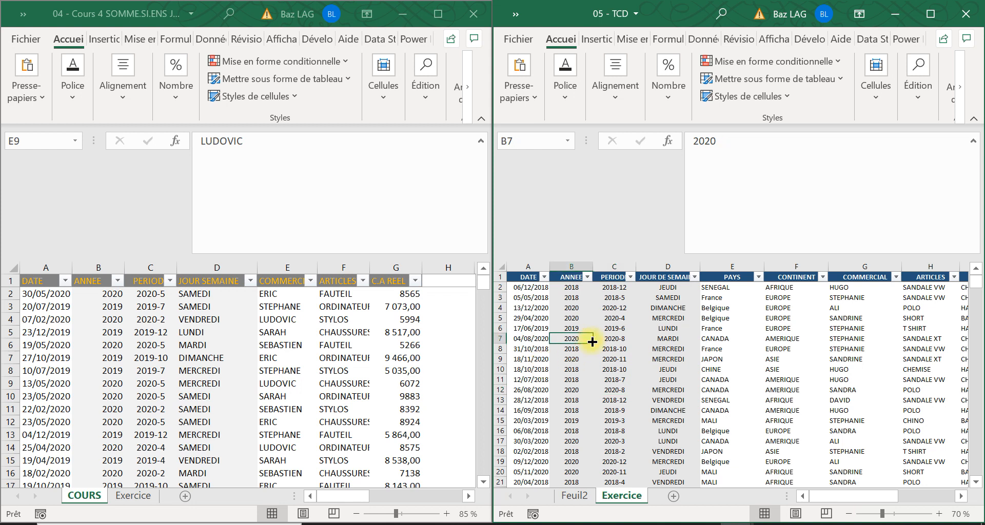
- Swap the two workbooks so that 05 - TCD fills the left half of the screen and 04 - Cours 4 the right half
{"action": "key", "text": "super+Left"}
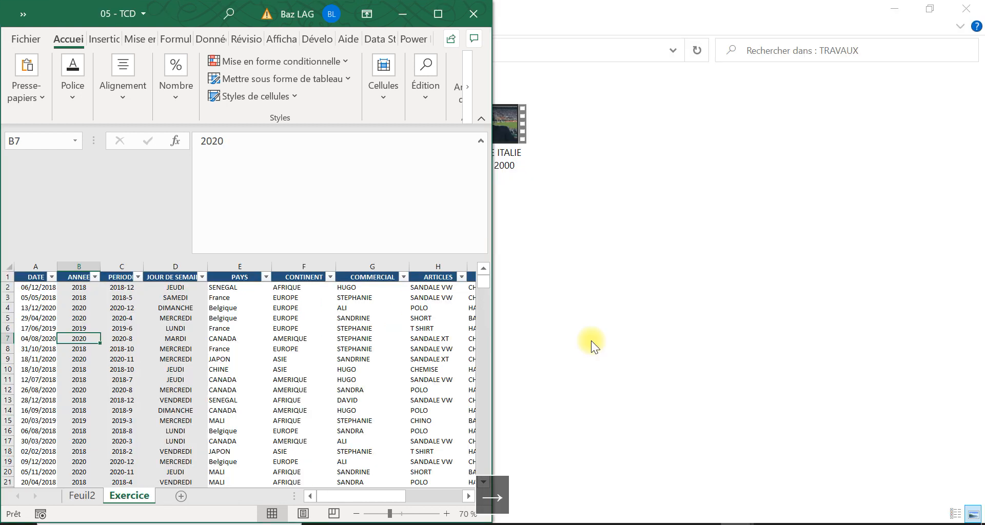
{"action": "left_click", "coordinate": [610, 98]}
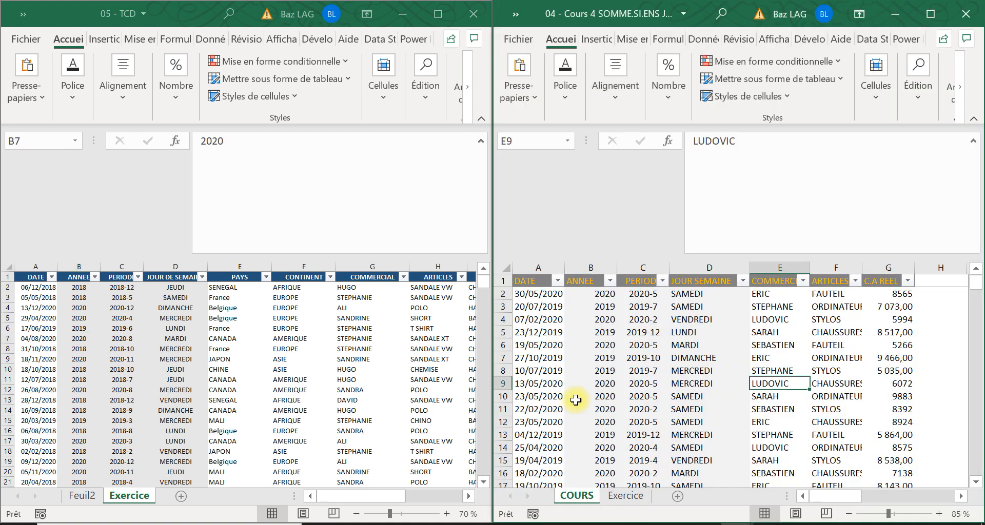
{"action": "left_click", "coordinate": [298, 355]}
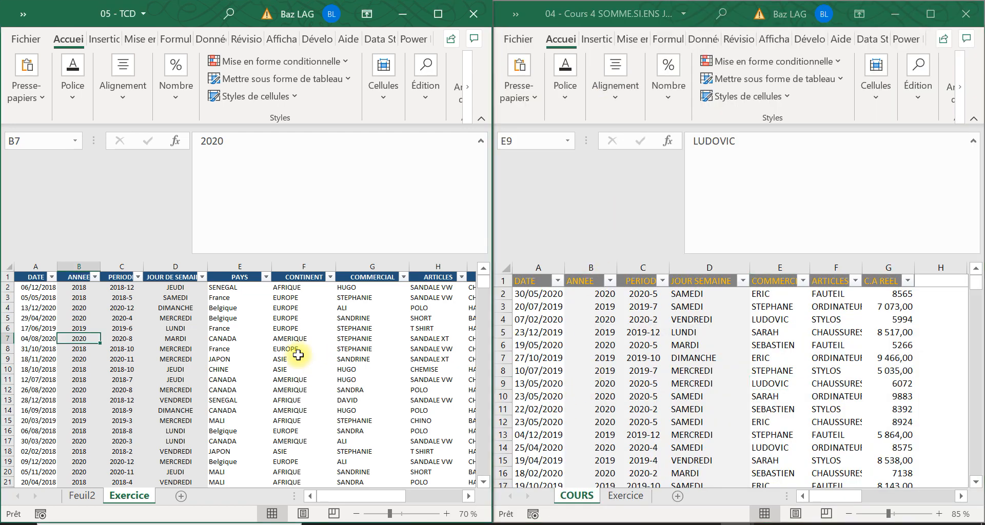
{"action": "key", "text": "super"}
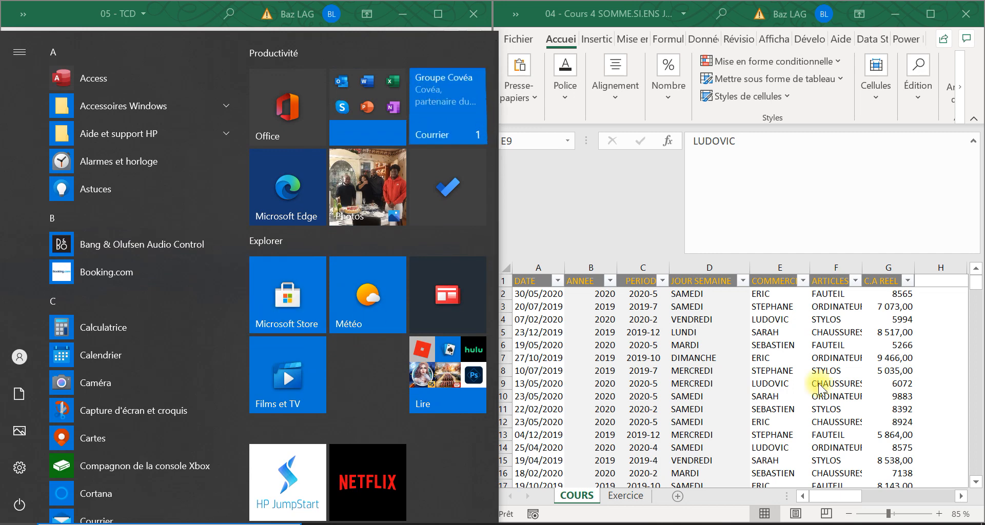
{"action": "key", "text": "Escape"}
{"action": "left_click", "coordinate": [243, 330]}
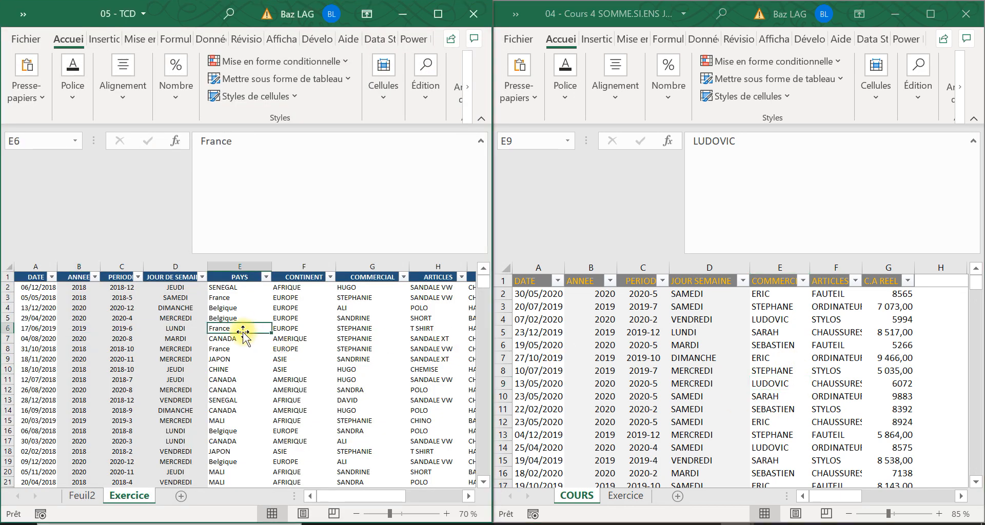
{"action": "key", "text": "super+Left"}
{"action": "key", "text": "super+Left"}
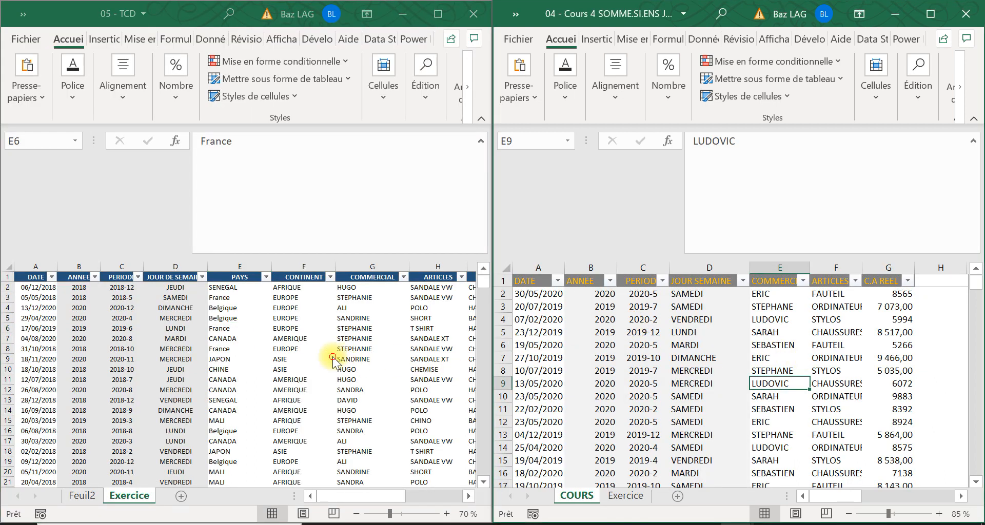
- Examine the Exercice sheet of 05 - TCD and the COURS sheet of 04 - Cours 4 side by side, alternating between the two workbooks
{"action": "left_click", "coordinate": [288, 319]}
{"action": "left_click", "coordinate": [124, 310]}
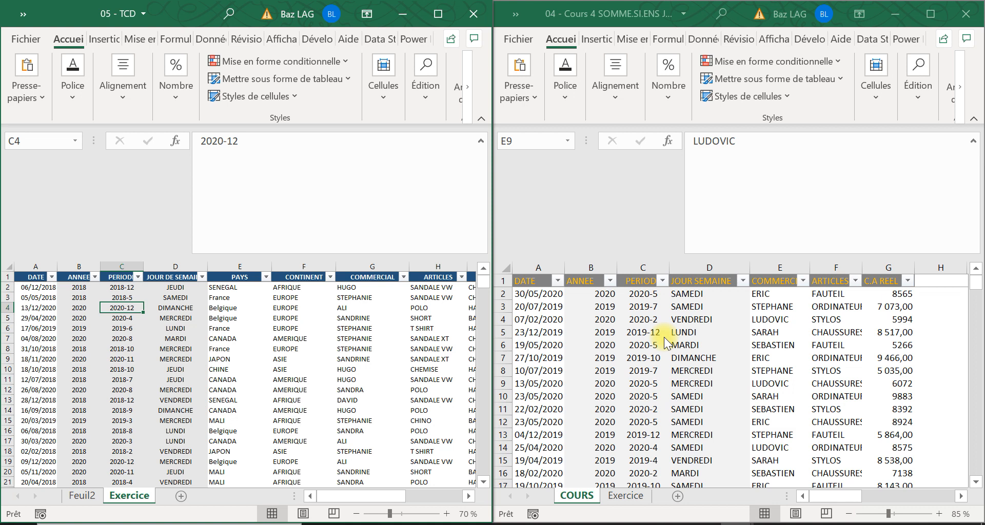
{"action": "left_click", "coordinate": [373, 349]}
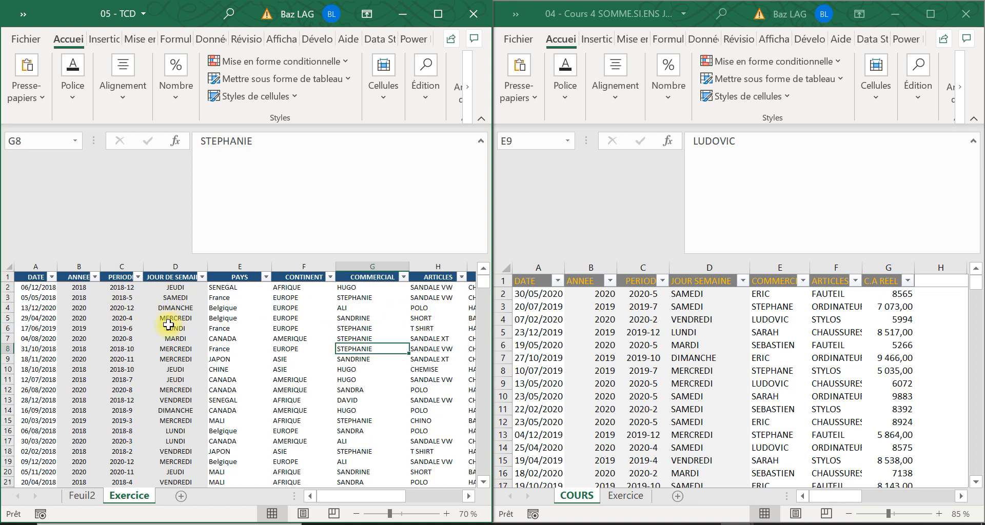
{"action": "left_click", "coordinate": [183, 329]}
{"action": "scroll", "coordinate": [292, 328], "scroll_direction": "down", "scroll_amount": 4}
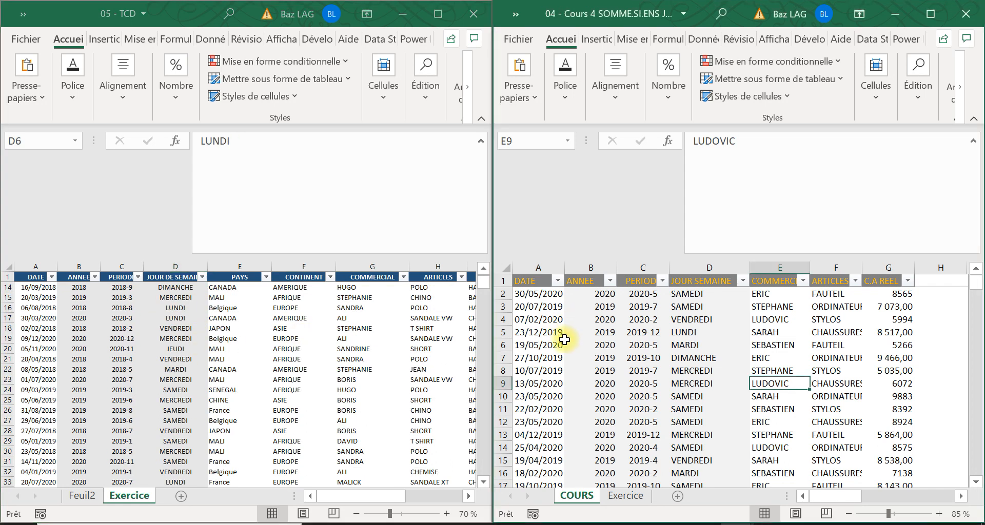
{"action": "left_click", "coordinate": [594, 330]}
{"action": "scroll", "coordinate": [612, 364], "scroll_direction": "down", "scroll_amount": 4}
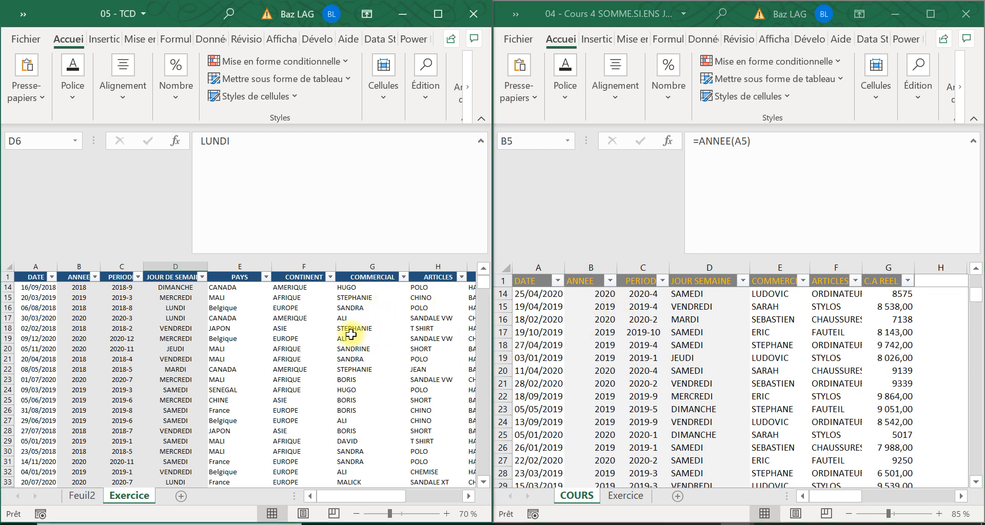
{"action": "left_click", "coordinate": [146, 318]}
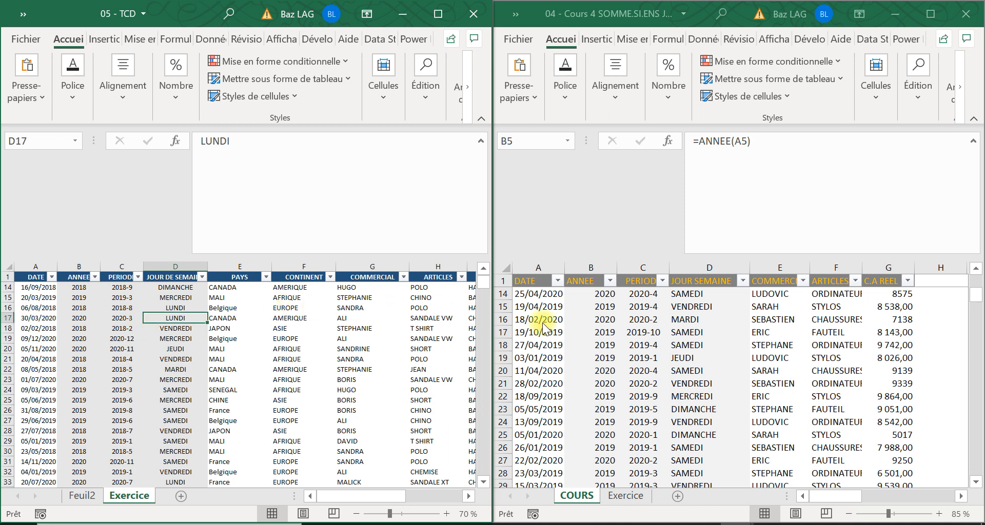
{"action": "scroll", "coordinate": [197, 364], "scroll_direction": "up", "scroll_amount": 4}
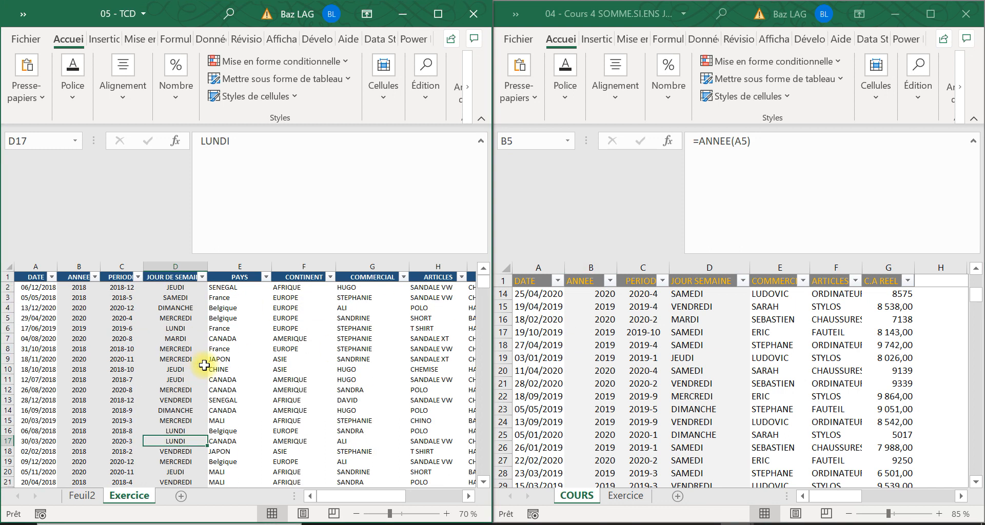
{"action": "left_click", "coordinate": [221, 297]}
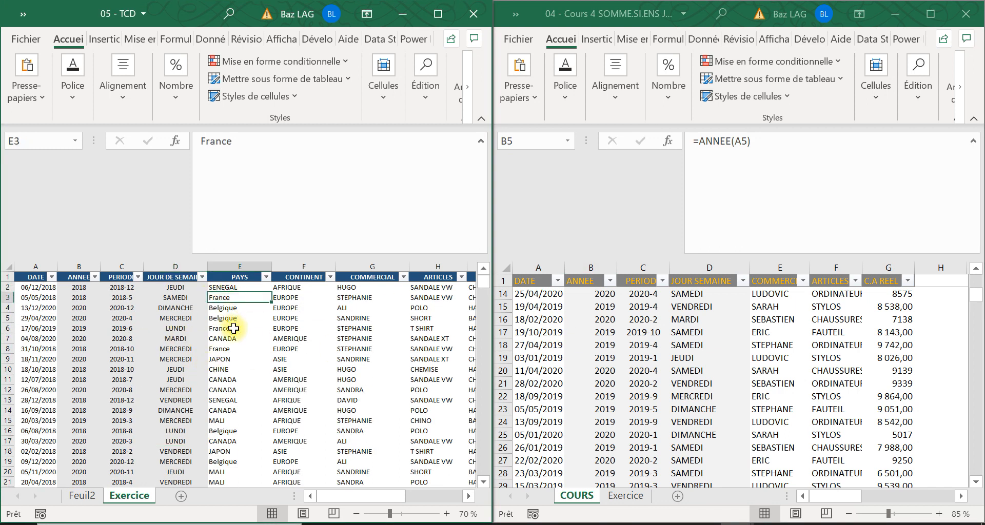
{"action": "left_click", "coordinate": [200, 337]}
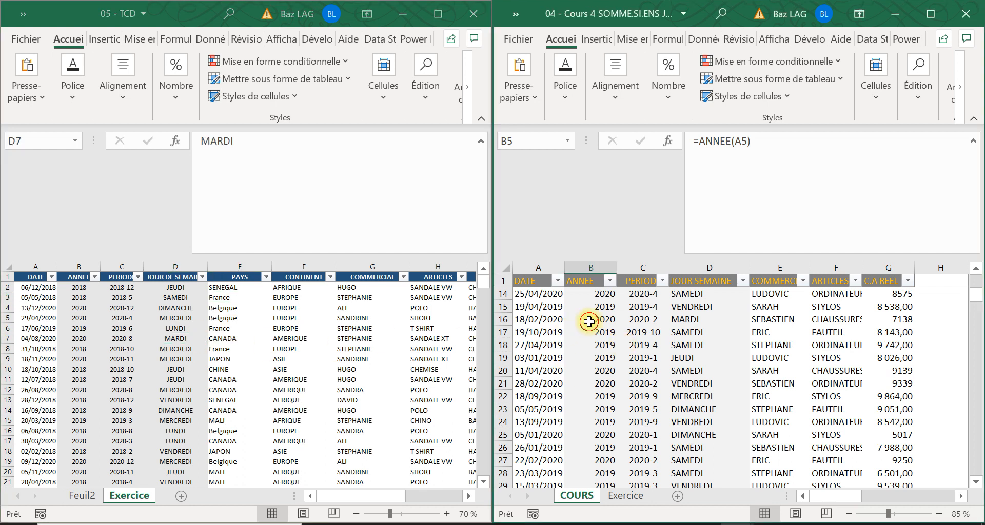
{"action": "left_click", "coordinate": [632, 335]}
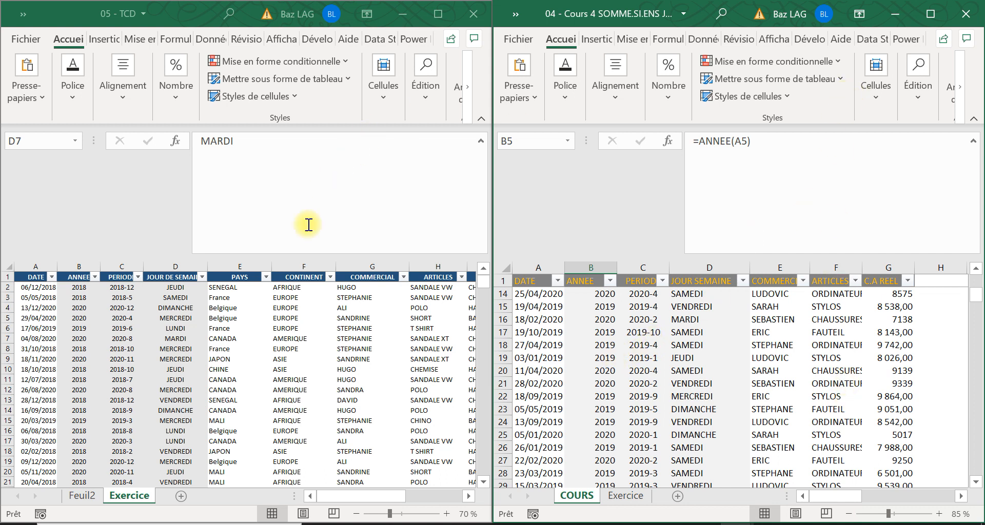
{"action": "left_click", "coordinate": [319, 312]}
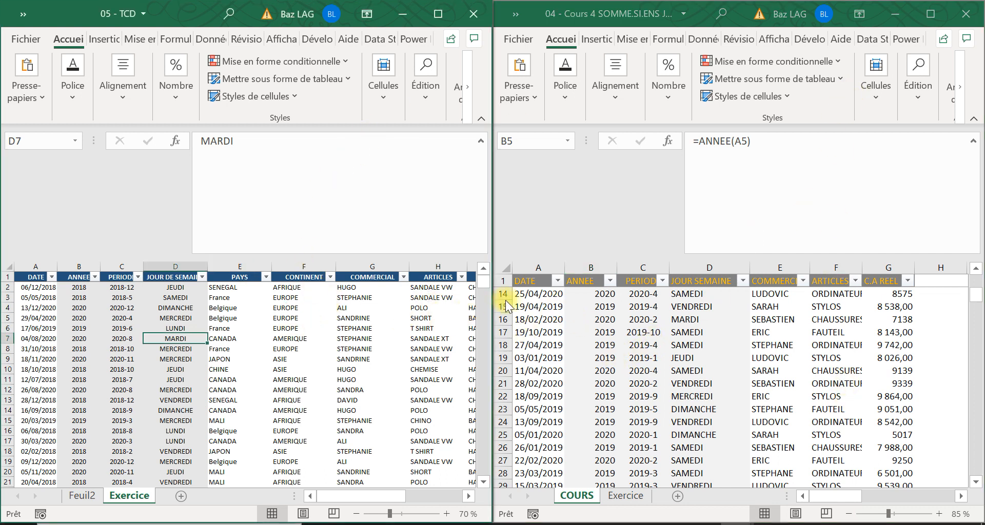
{"action": "left_click", "coordinate": [156, 287]}
{"action": "left_click", "coordinate": [538, 306]}
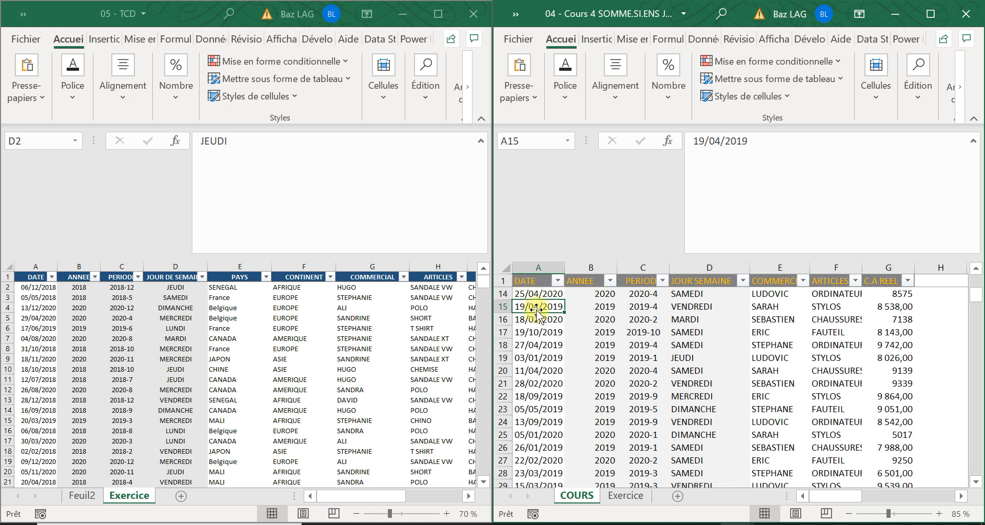
{"action": "left_click", "coordinate": [338, 291]}
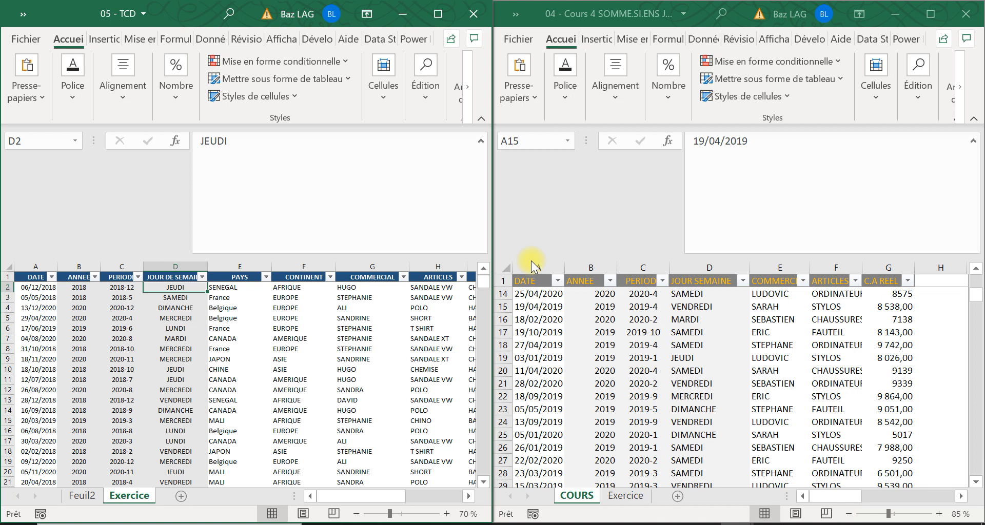
- Close 04 - Cours 4 SOMME.SI.ENS JOURSEM ANNEE MOIS and 05 - TCD to return to the TRAVAUX folder
{"action": "left_click", "coordinate": [966, 19]}
{"action": "left_click", "coordinate": [505, 295]}
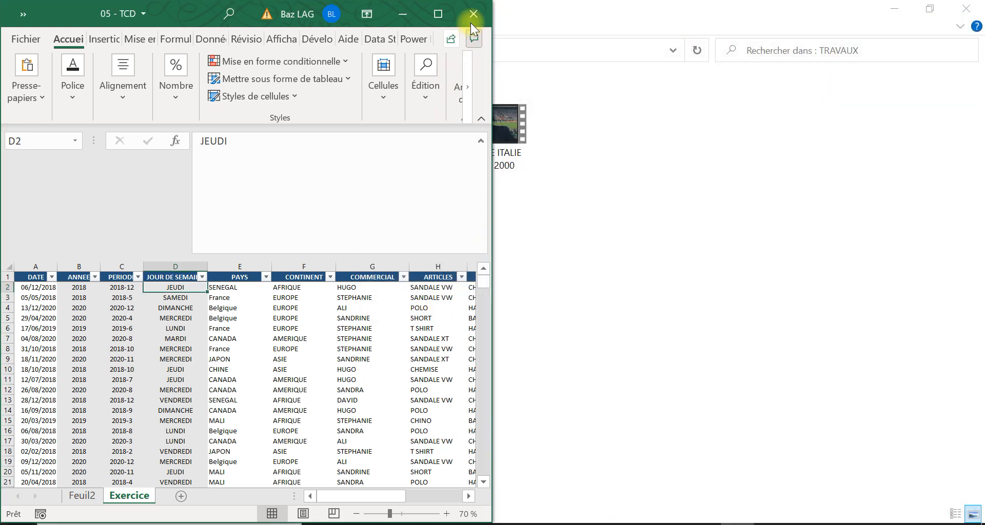
{"action": "left_click", "coordinate": [472, 15]}
{"action": "left_click", "coordinate": [490, 293]}
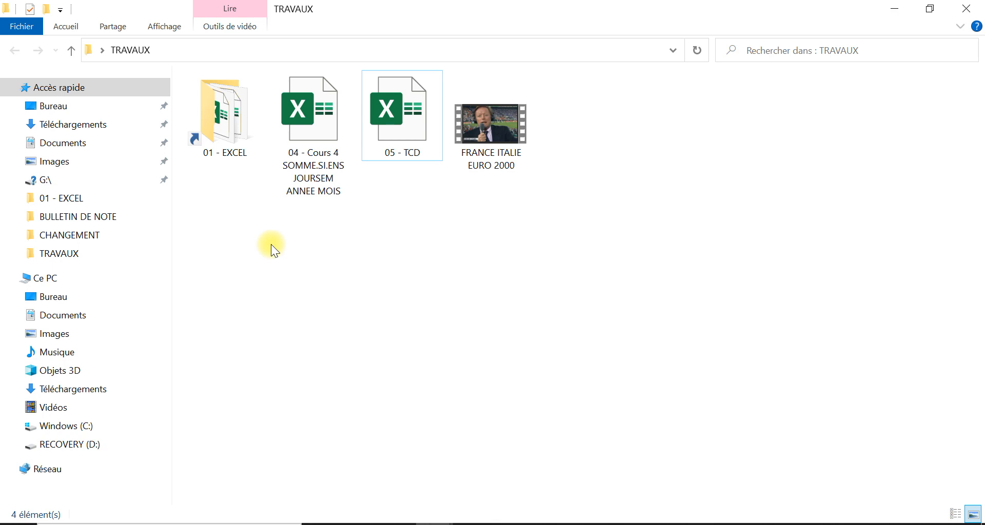
- Create a Microsoft Word document named EXERCICES in the TRAVAUX folder and open it
{"action": "right_click", "coordinate": [271, 244]}
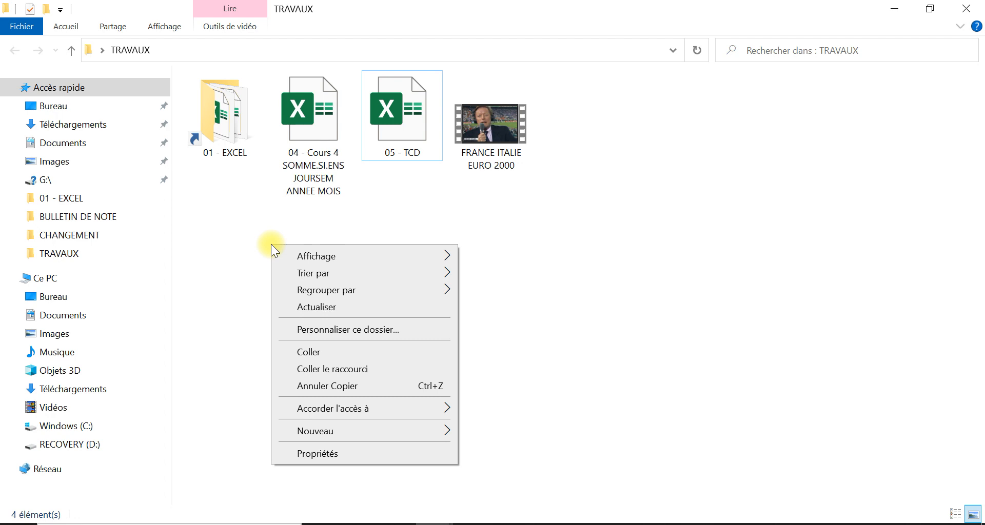
{"action": "mouse_move", "coordinate": [323, 432]}
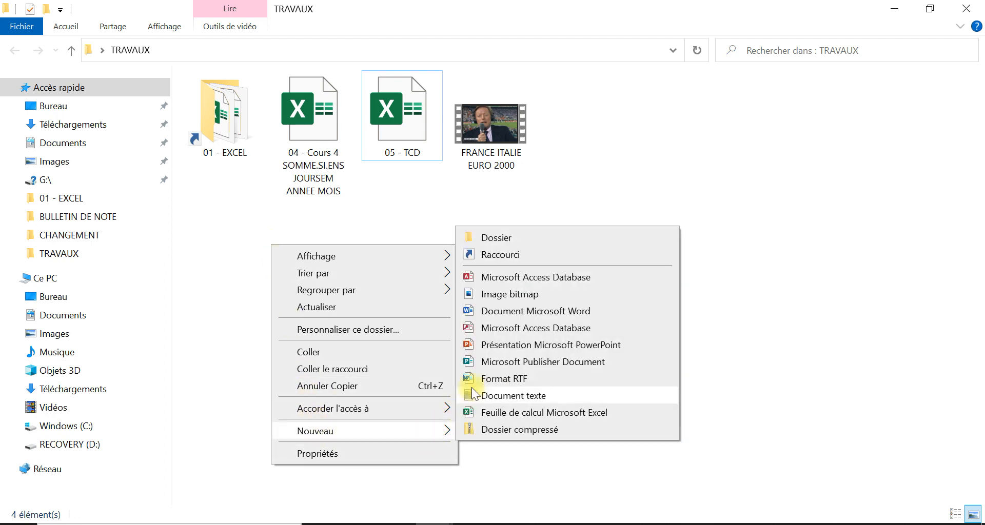
{"action": "left_click", "coordinate": [506, 311]}
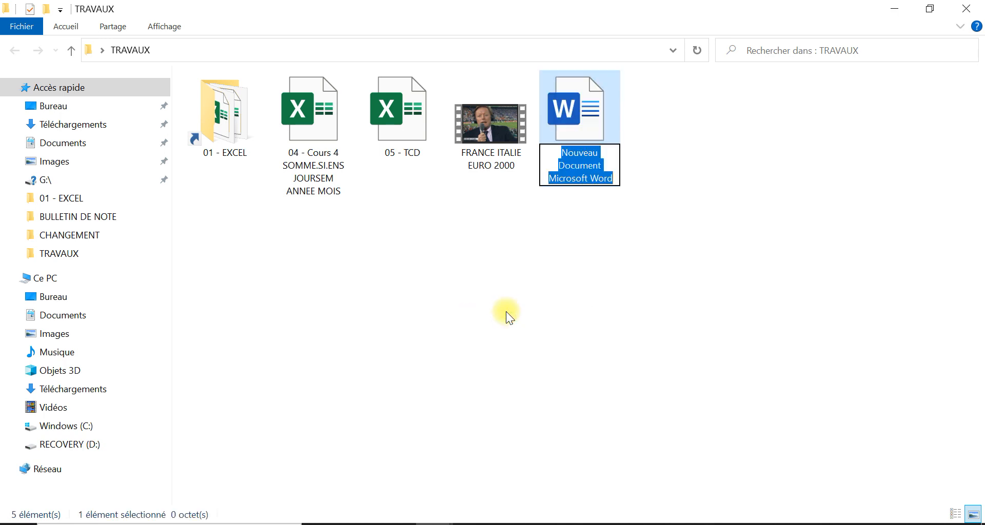
{"action": "type", "text": "EXER"}
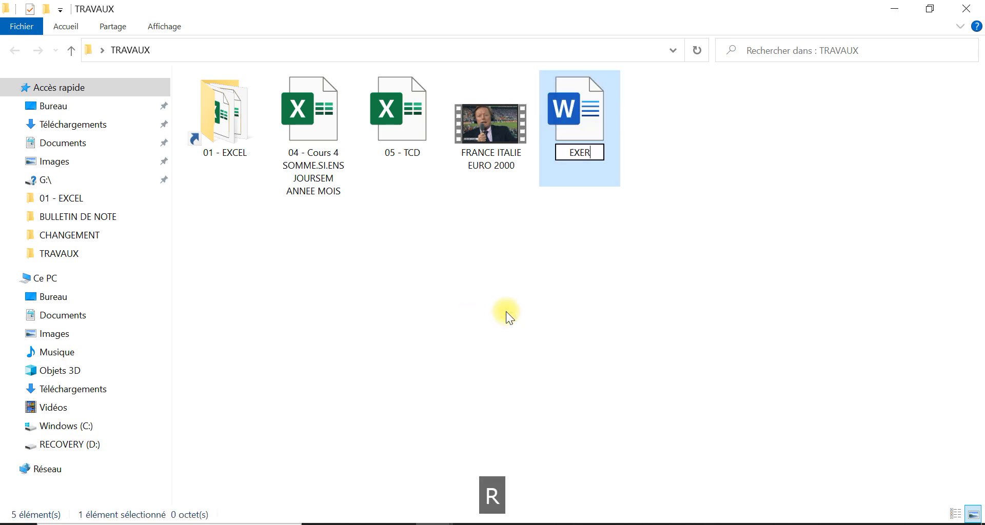
{"action": "type", "text": "CICES"}
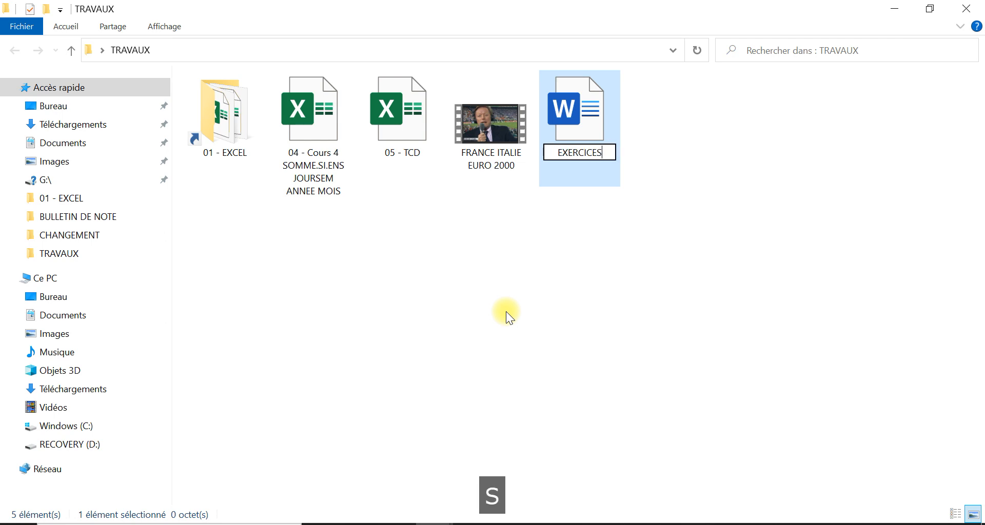
{"action": "left_click", "coordinate": [587, 119]}
{"action": "double_click", "coordinate": [587, 119]}
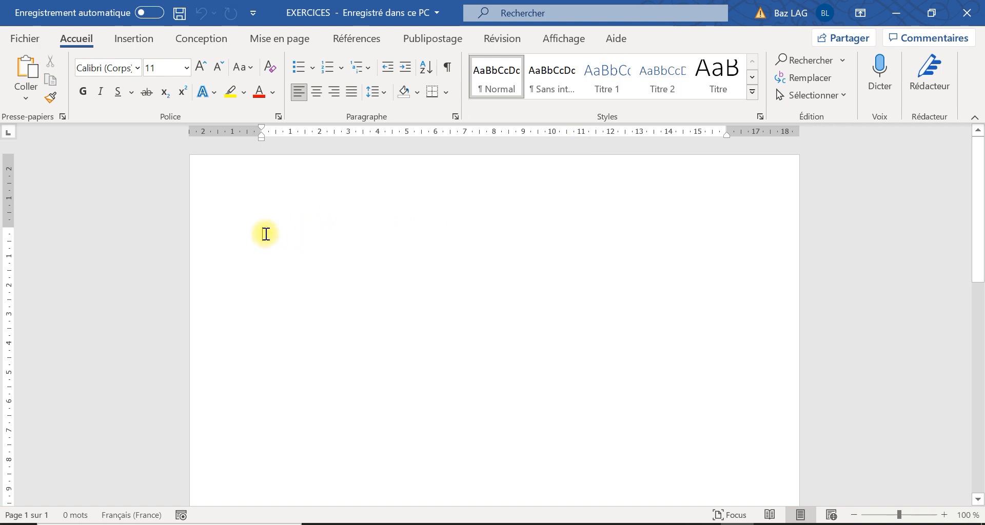
{"action": "right_click", "coordinate": [267, 237]}
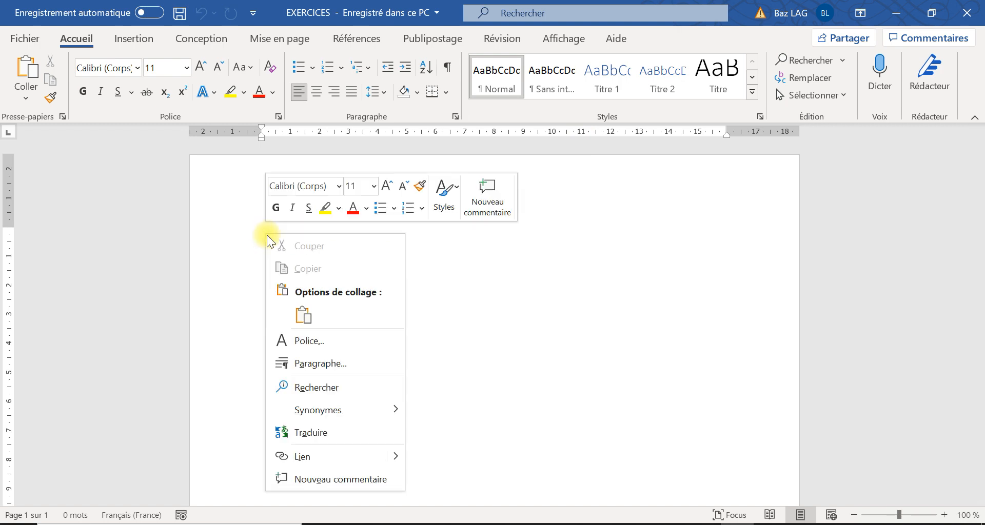
{"action": "left_click", "coordinate": [316, 458]}
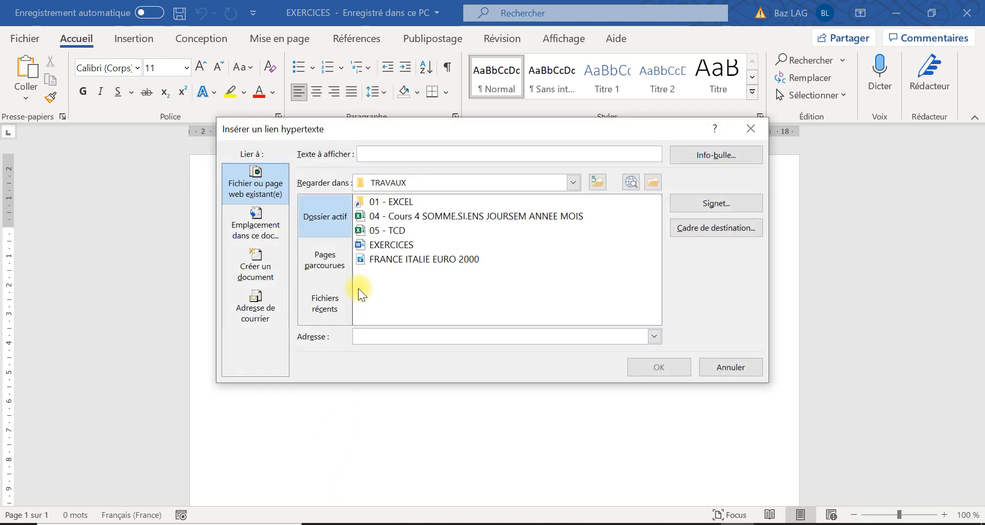
{"action": "left_click", "coordinate": [573, 182]}
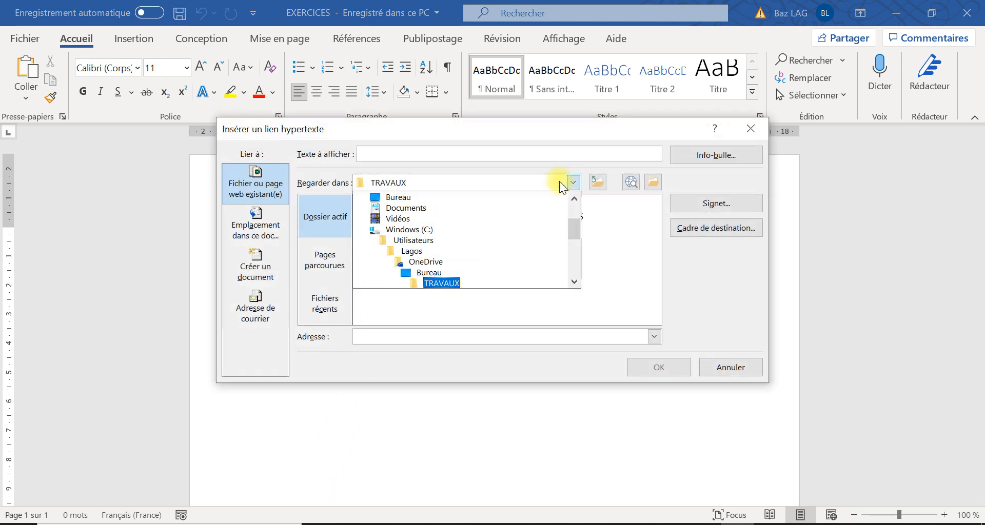
{"action": "left_click", "coordinate": [436, 274]}
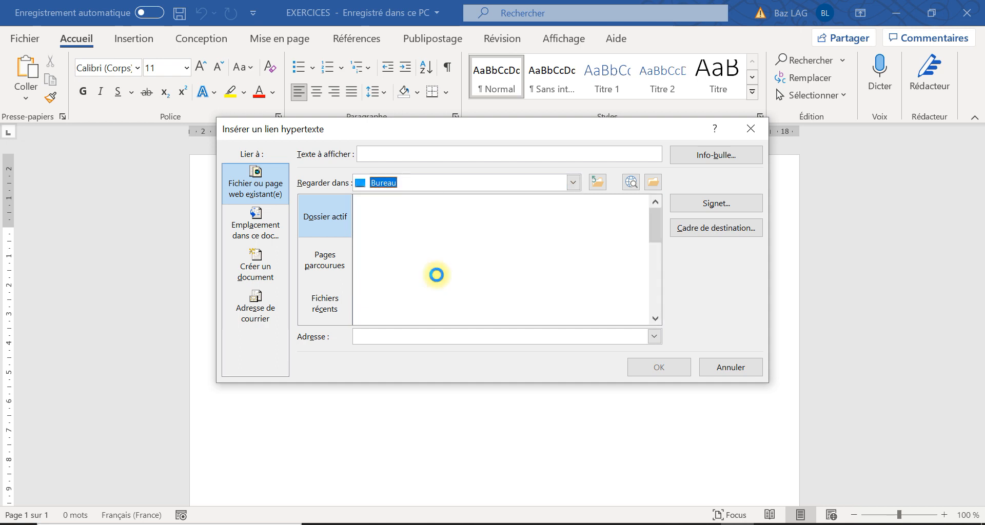
{"action": "left_click", "coordinate": [731, 367]}
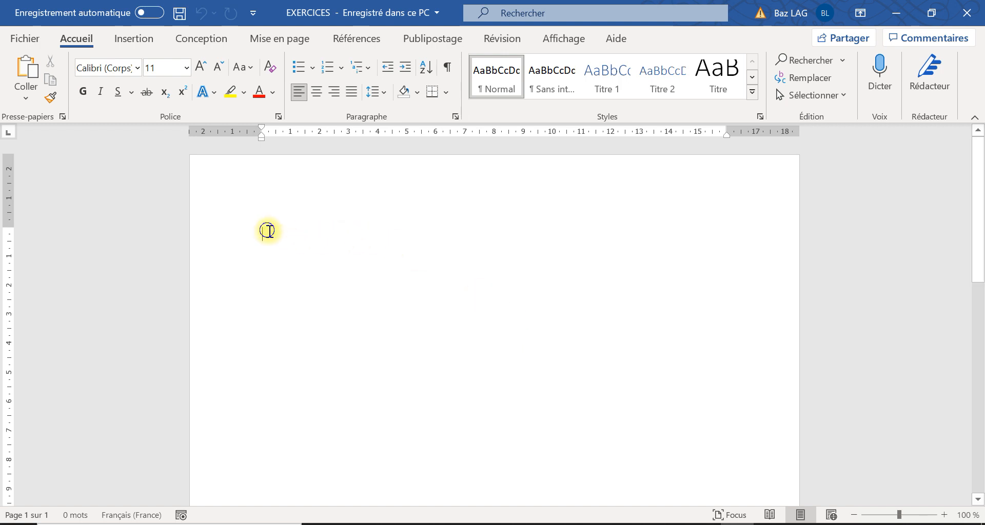
- Insert a hyperlink to the 01 - EXCEL folder, found on the Bureau under PERSO, 01 - FORMATIONS, 01 - FORMATIONS CLASSIQUES
{"action": "right_click", "coordinate": [266, 231]}
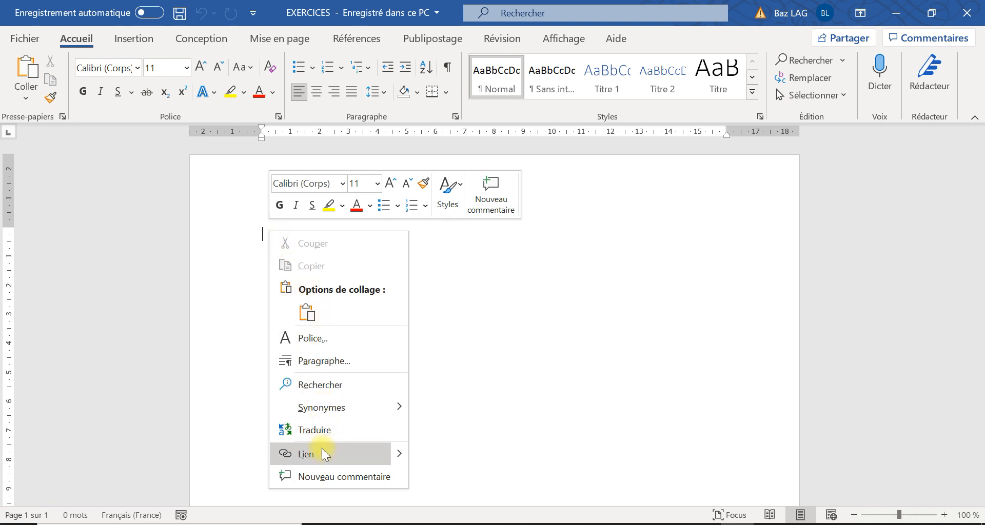
{"action": "left_click", "coordinate": [364, 455]}
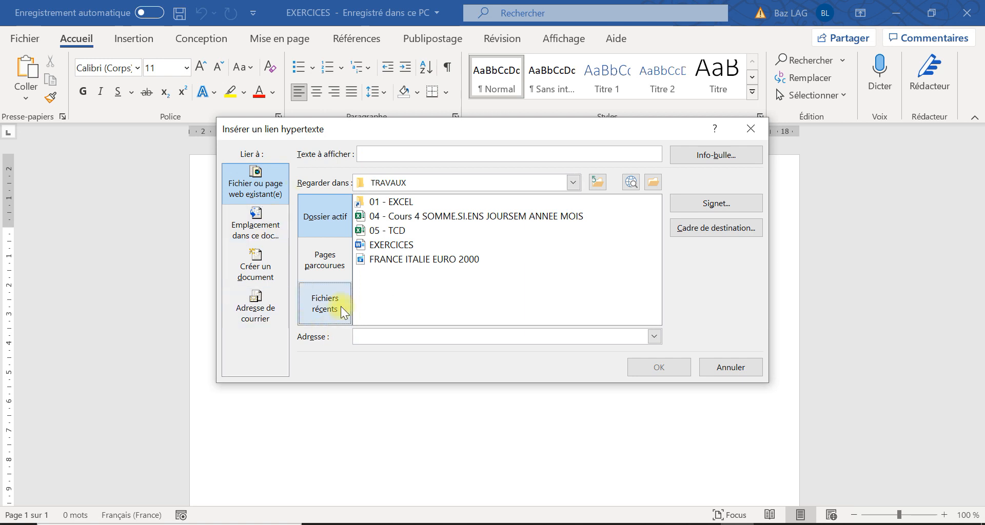
{"action": "left_click", "coordinate": [572, 182]}
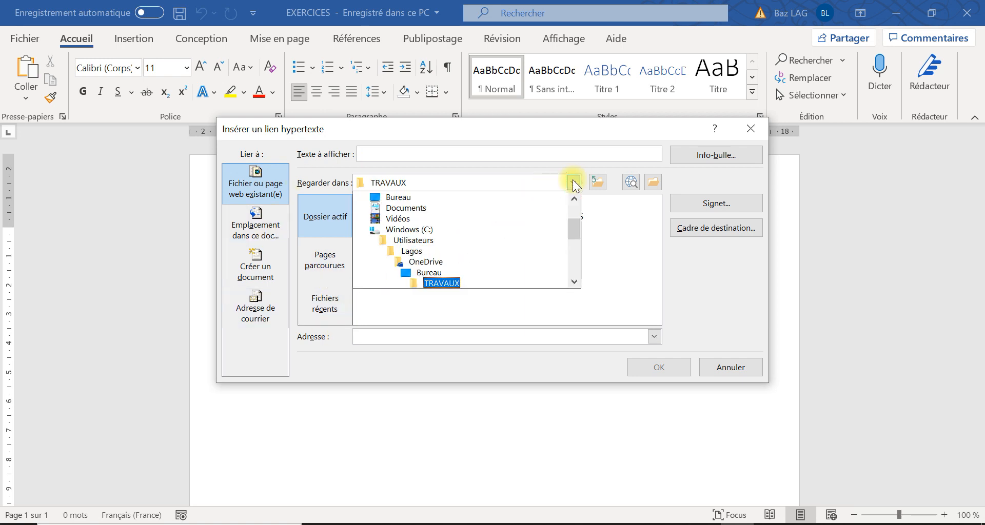
{"action": "left_click", "coordinate": [751, 321]}
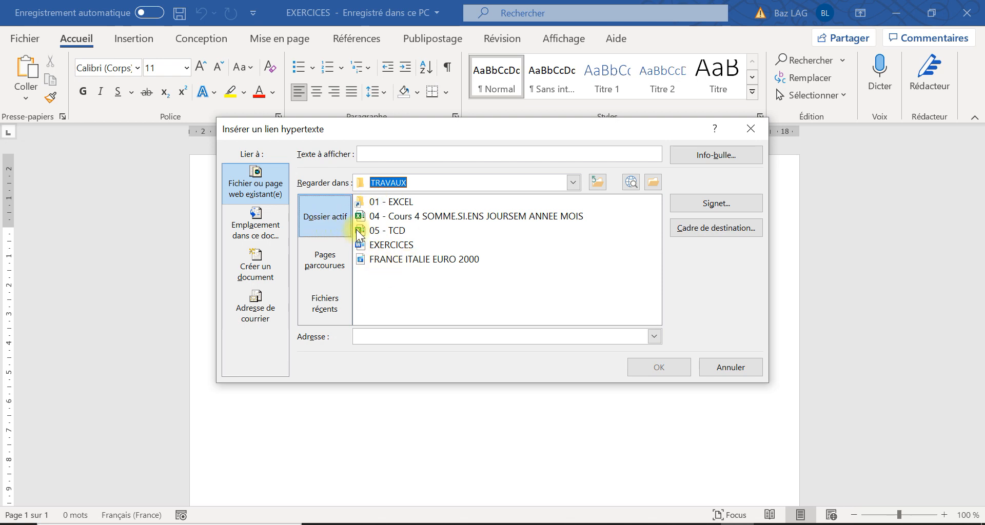
{"action": "left_click", "coordinate": [573, 186]}
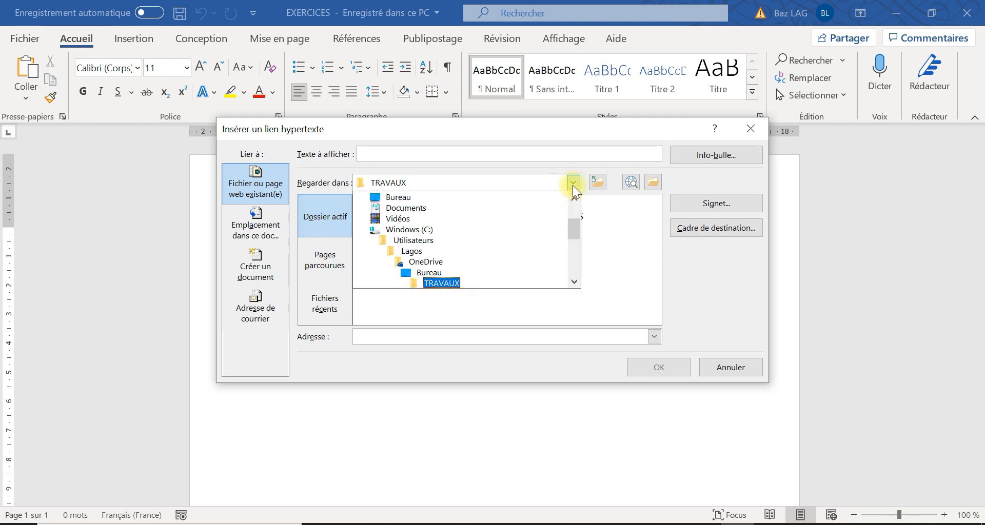
{"action": "left_click", "coordinate": [426, 198]}
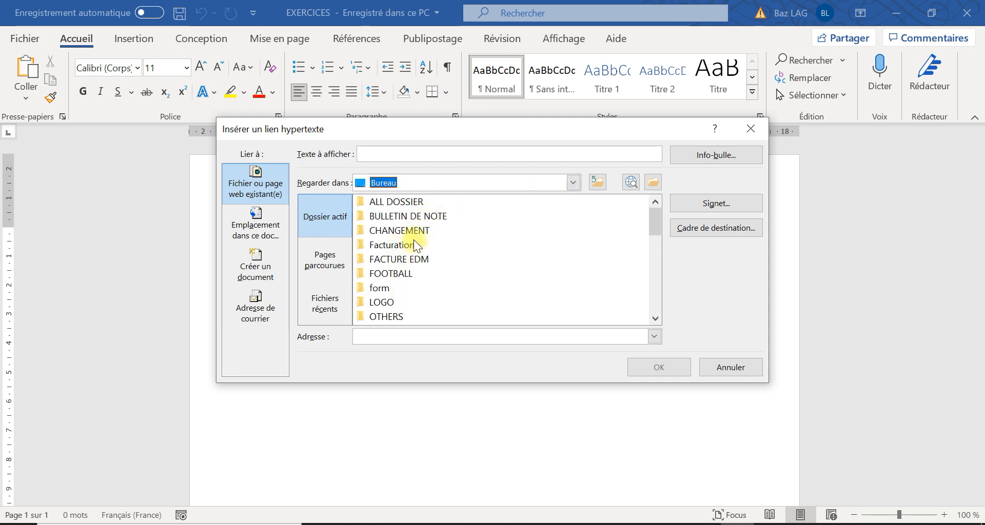
{"action": "scroll", "coordinate": [413, 236], "scroll_direction": "down", "scroll_amount": 2}
{"action": "double_click", "coordinate": [384, 245]}
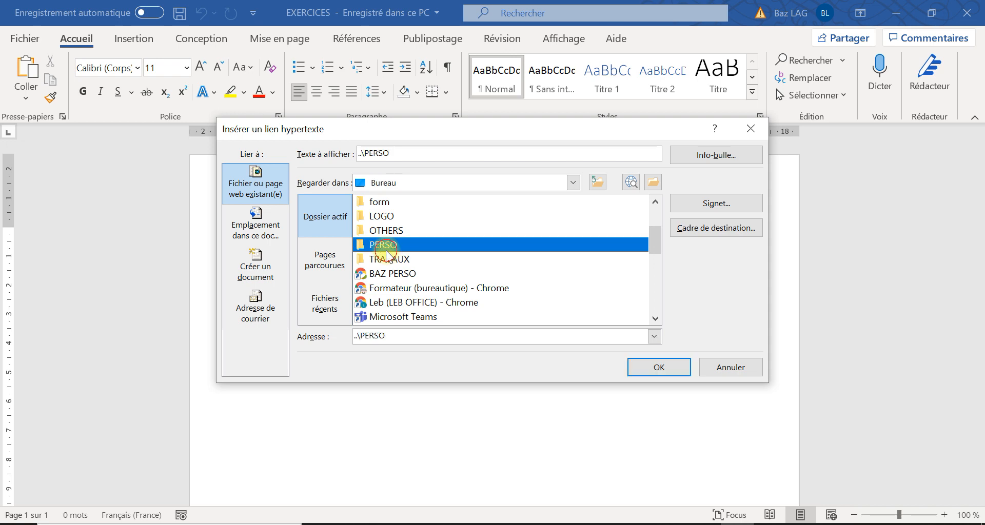
{"action": "double_click", "coordinate": [404, 203]}
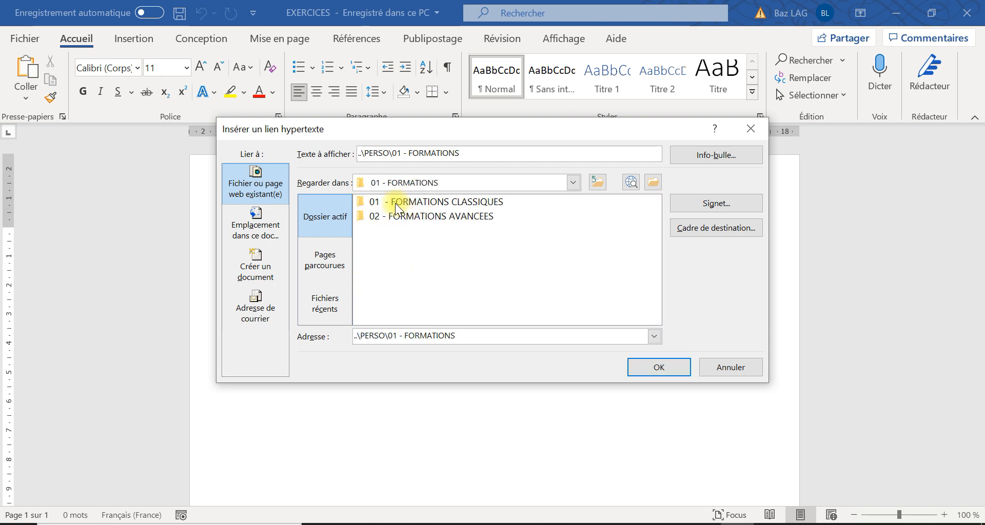
{"action": "double_click", "coordinate": [397, 208]}
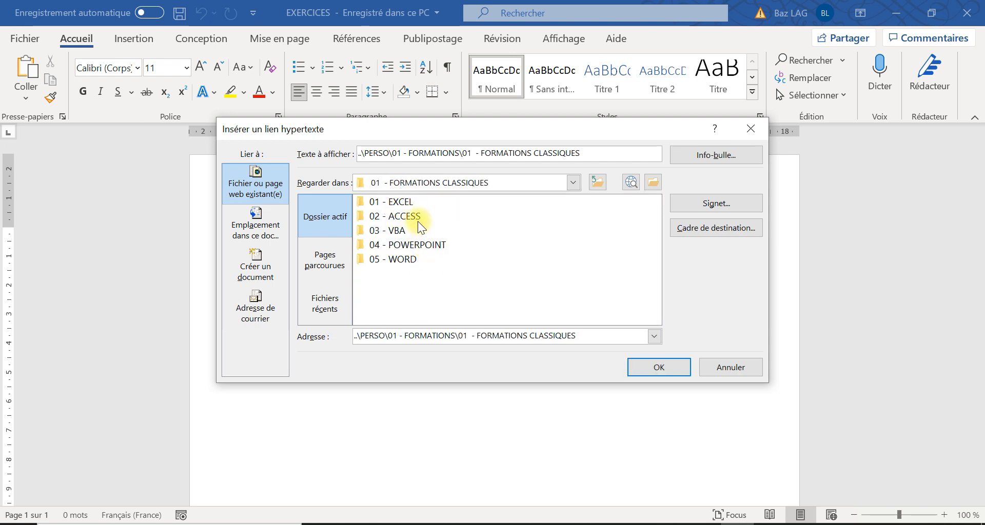
{"action": "double_click", "coordinate": [399, 204]}
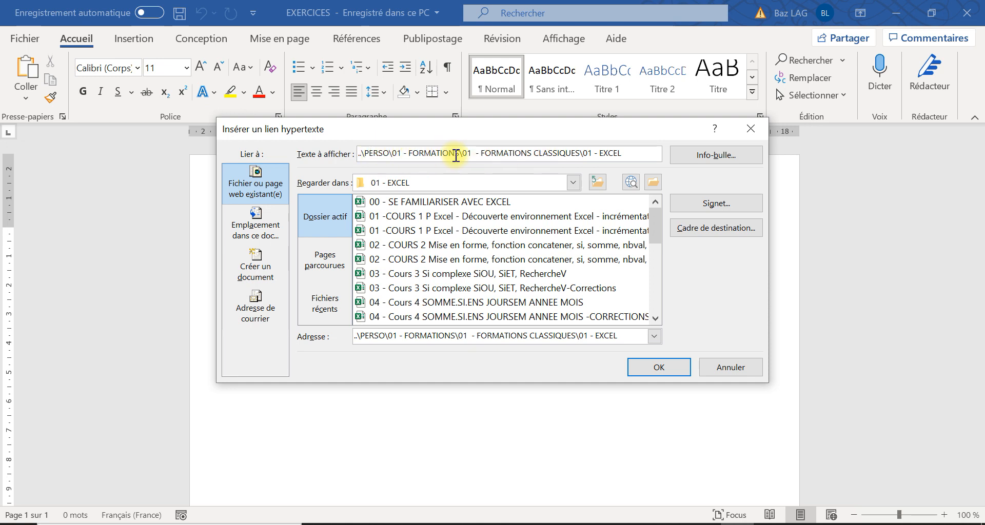
{"action": "left_click", "coordinate": [653, 372]}
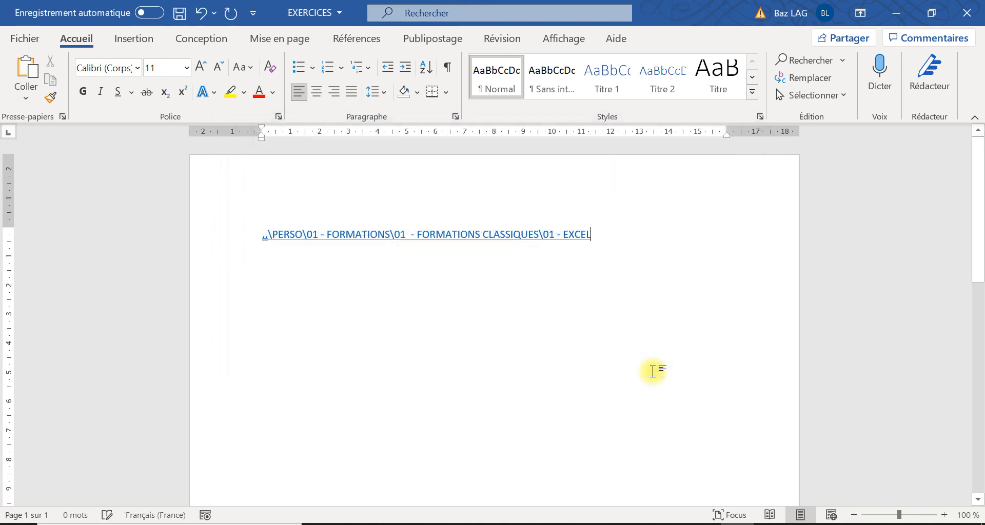
- Check which File Explorer folder windows are open and return to the EXERCICES document
{"action": "left_click", "coordinate": [392, 317]}
{"action": "left_click", "coordinate": [297, 332]}
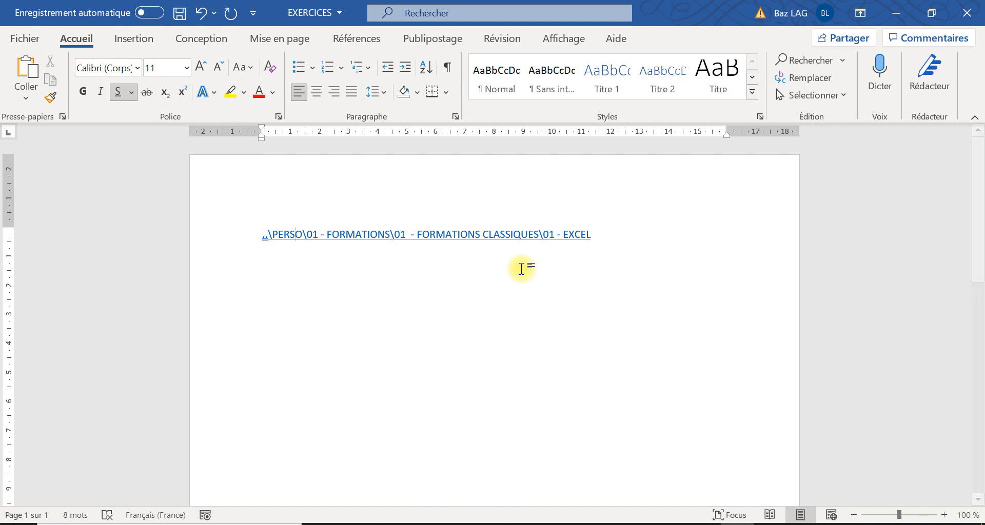
{"action": "mouse_move", "coordinate": [427, 524]}
{"action": "left_click", "coordinate": [405, 468]}
{"action": "left_click", "coordinate": [966, 9]}
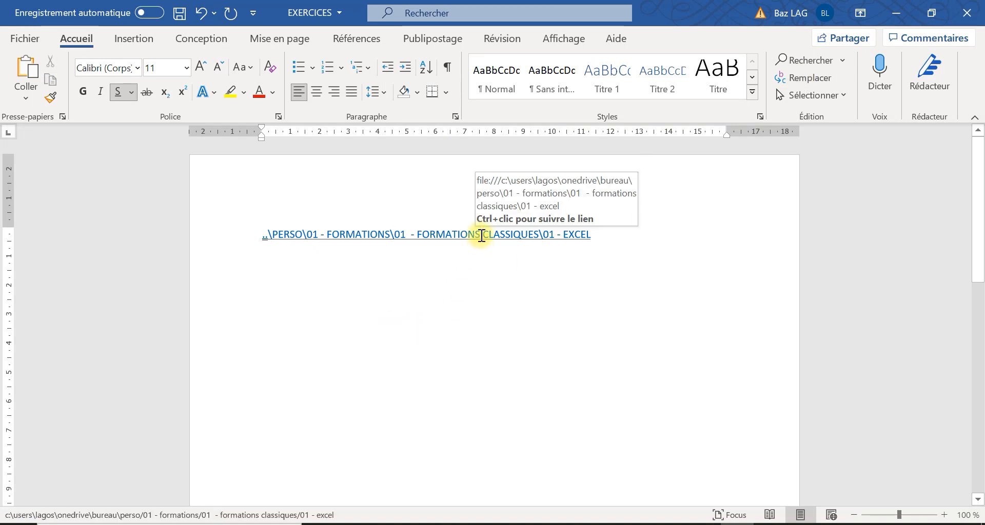
{"action": "mouse_move", "coordinate": [428, 524]}
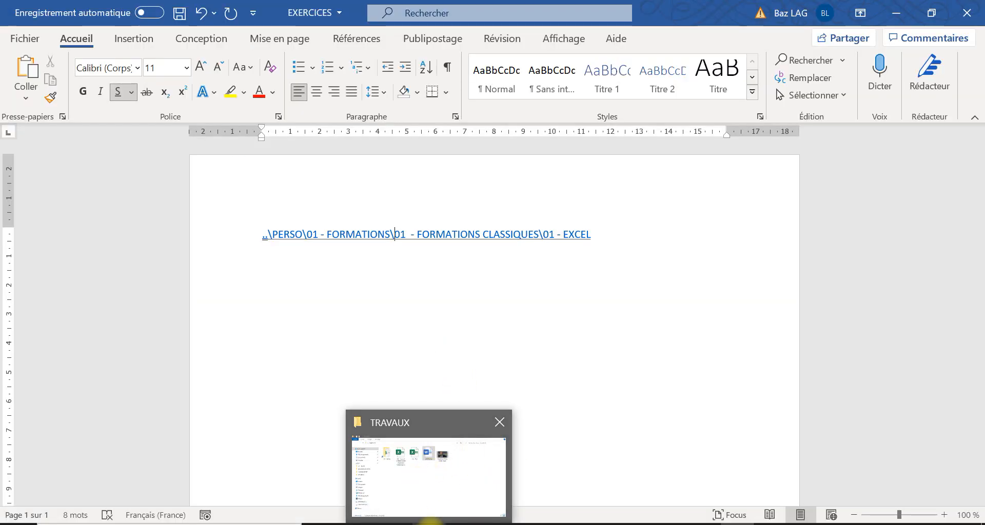
{"action": "left_click", "coordinate": [646, 306]}
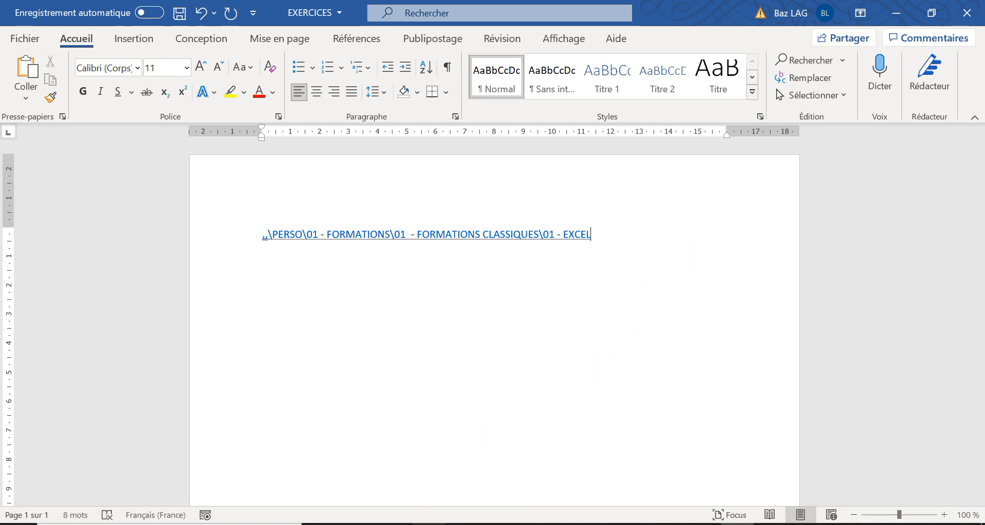
{"action": "mouse_move", "coordinate": [430, 523]}
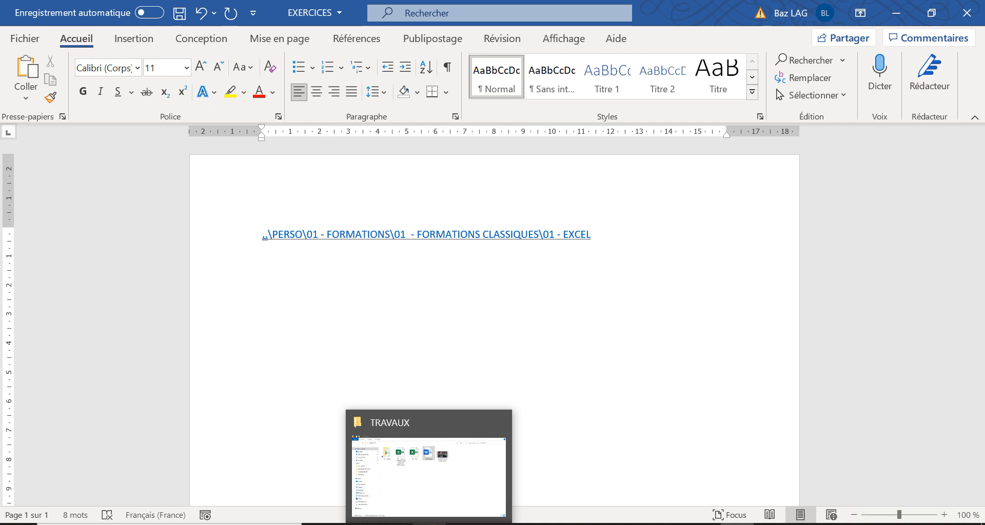
{"action": "mouse_move", "coordinate": [415, 474]}
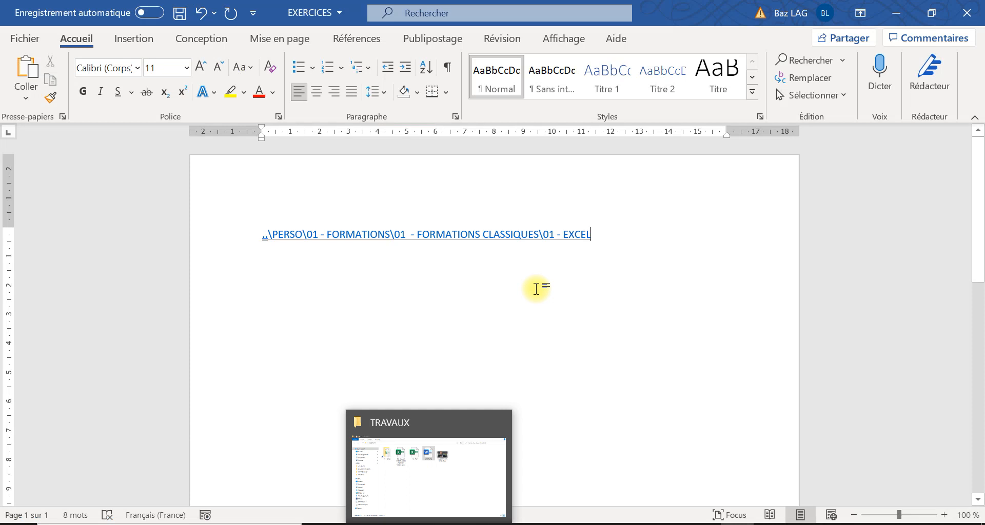
{"action": "left_click", "coordinate": [533, 286]}
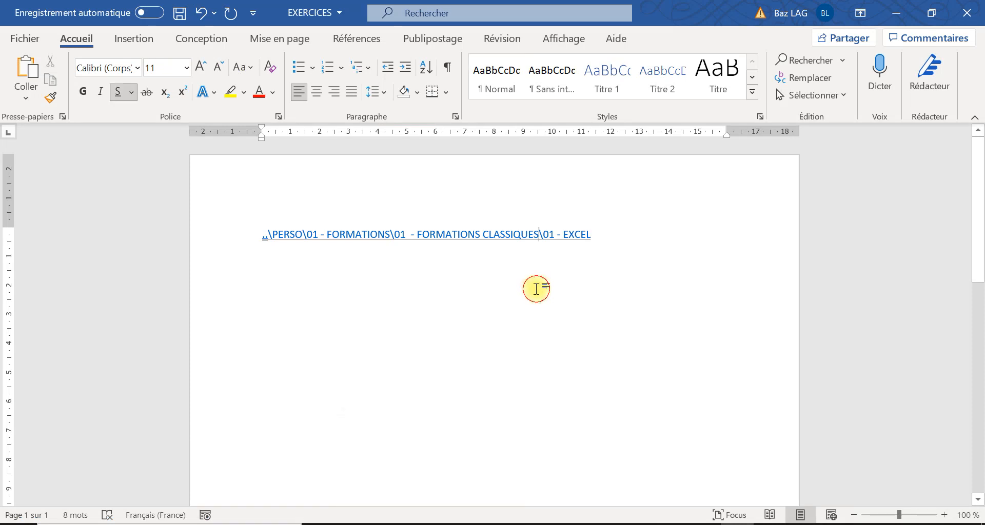
- Test the hyperlink twice by following it to the 01 - EXCEL folder and closing the folder window each time
{"action": "left_click", "coordinate": [462, 240], "text": "ctrl"}
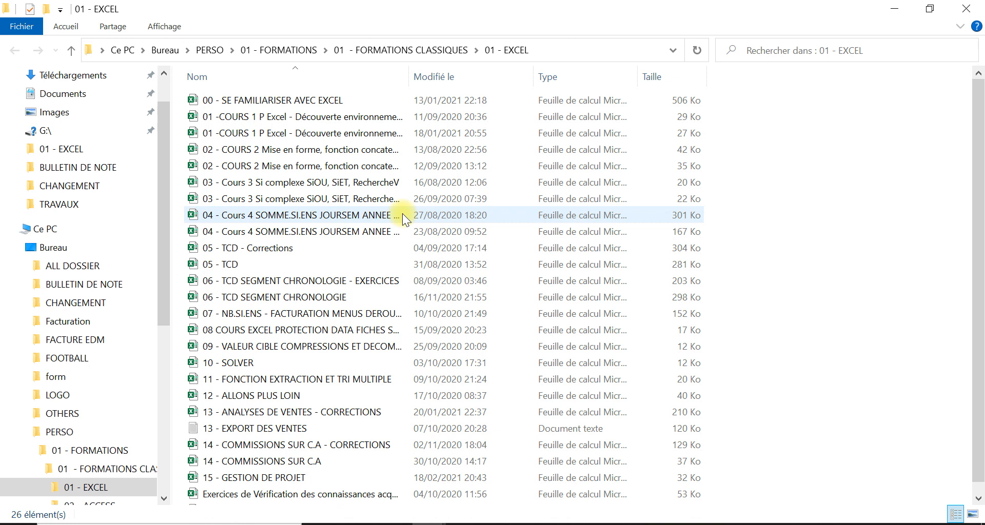
{"action": "left_click", "coordinate": [965, 9]}
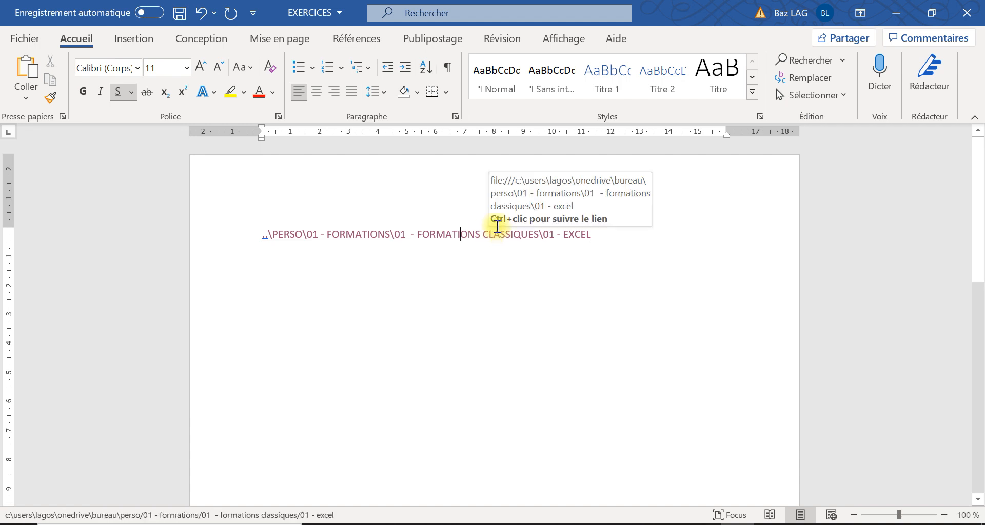
{"action": "left_click", "coordinate": [476, 235], "text": "ctrl"}
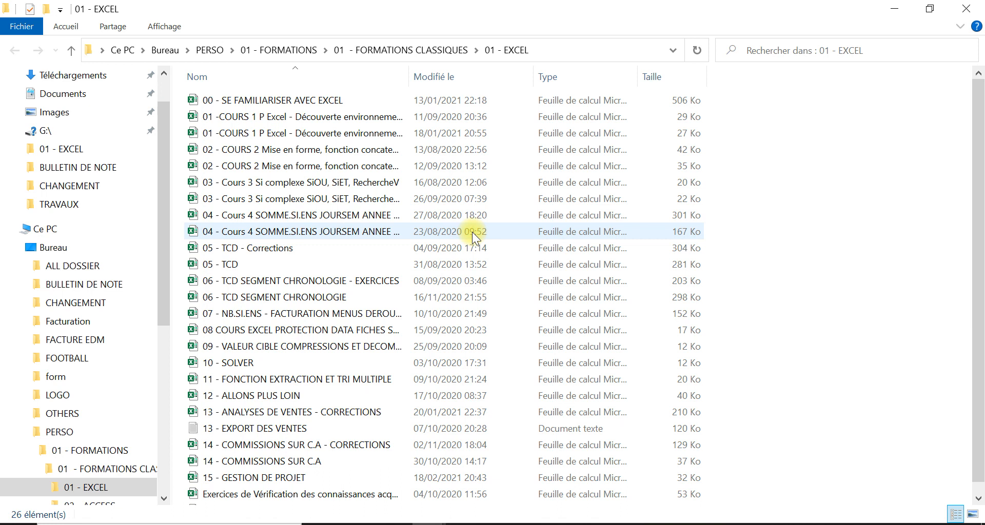
{"action": "left_click", "coordinate": [965, 9]}
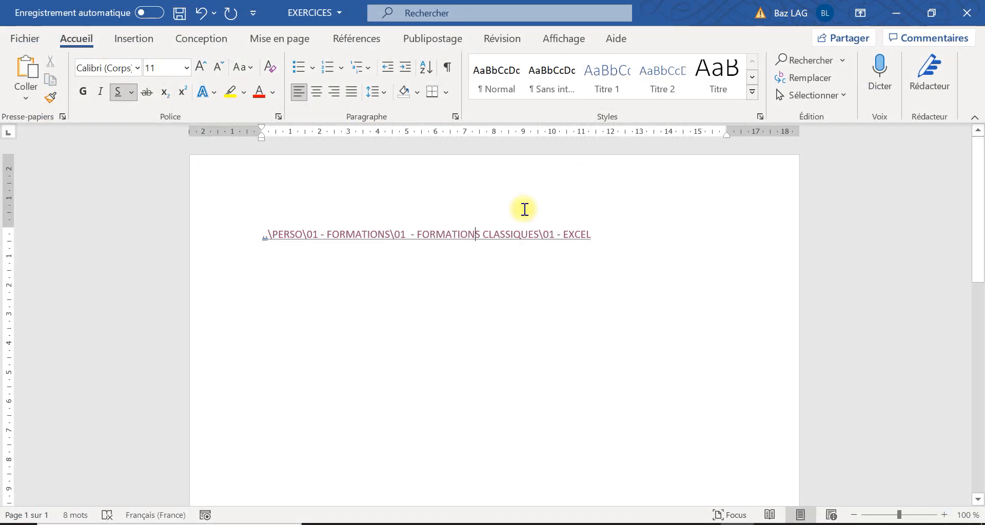
- Add two new paragraphs after the end of the 01 - EXCEL hyperlink
{"action": "left_click", "coordinate": [600, 235]}
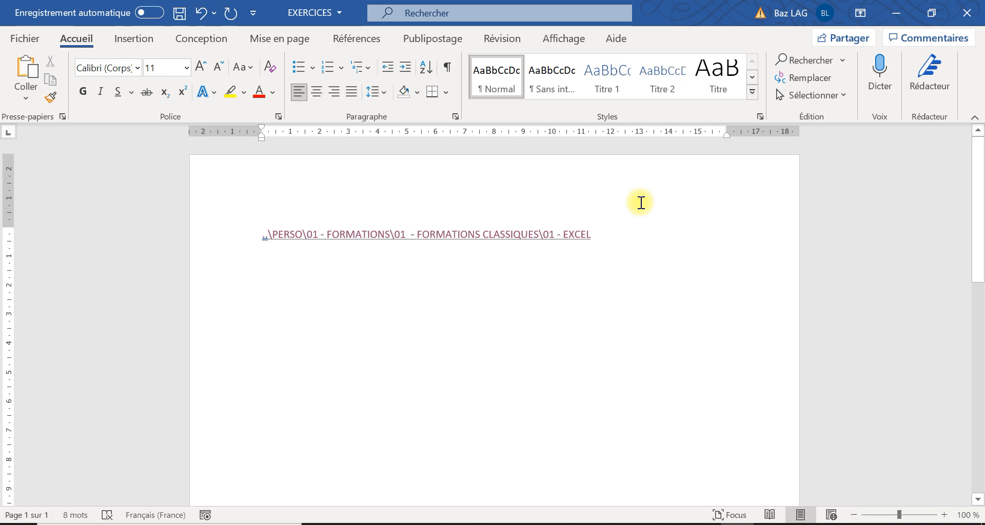
{"action": "key", "text": "Return"}
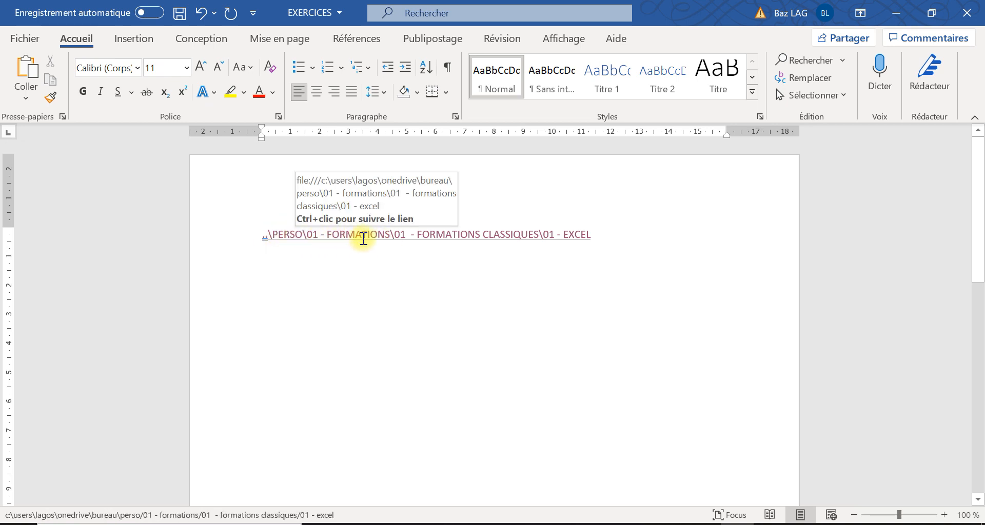
{"action": "key", "text": "Return"}
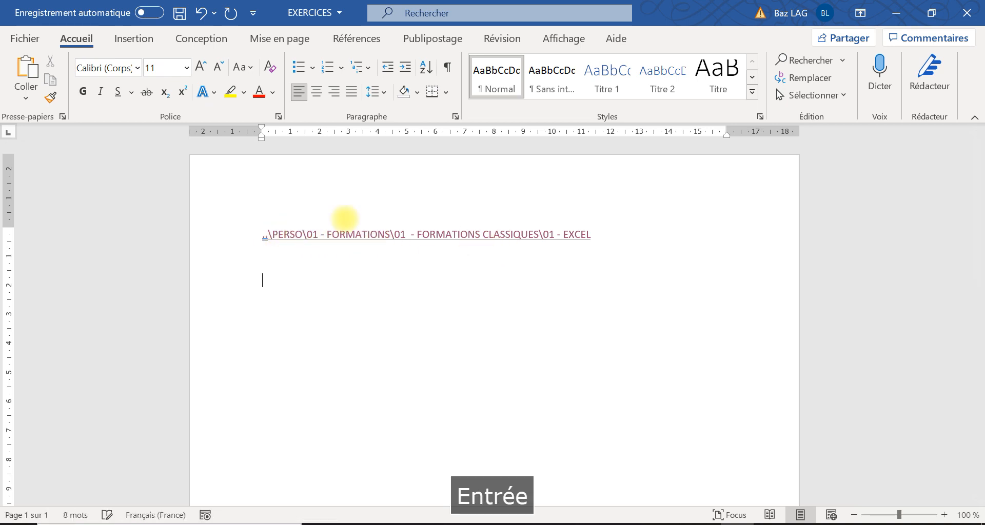
{"action": "type", "text": "EXCEL"}
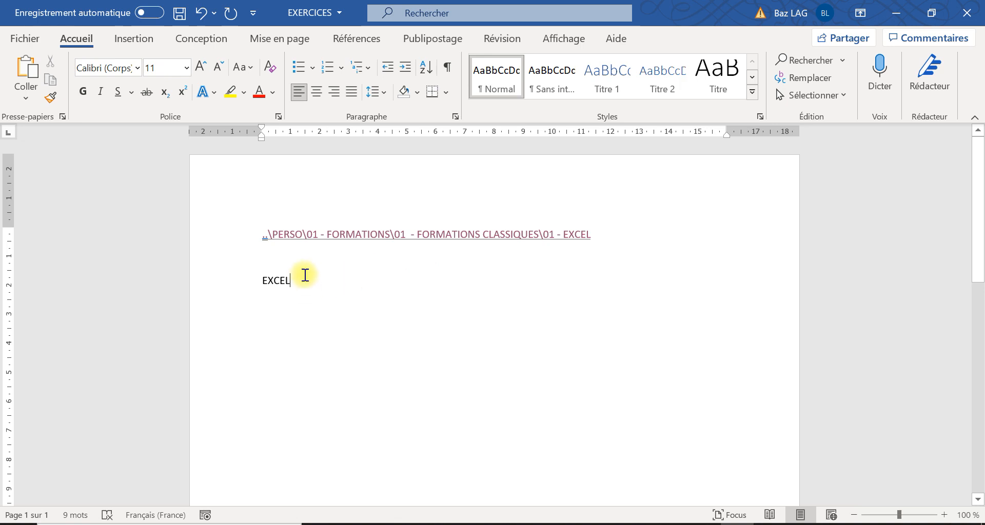
{"action": "key", "text": "BackSpace"}
{"action": "key", "text": "BackSpace"}
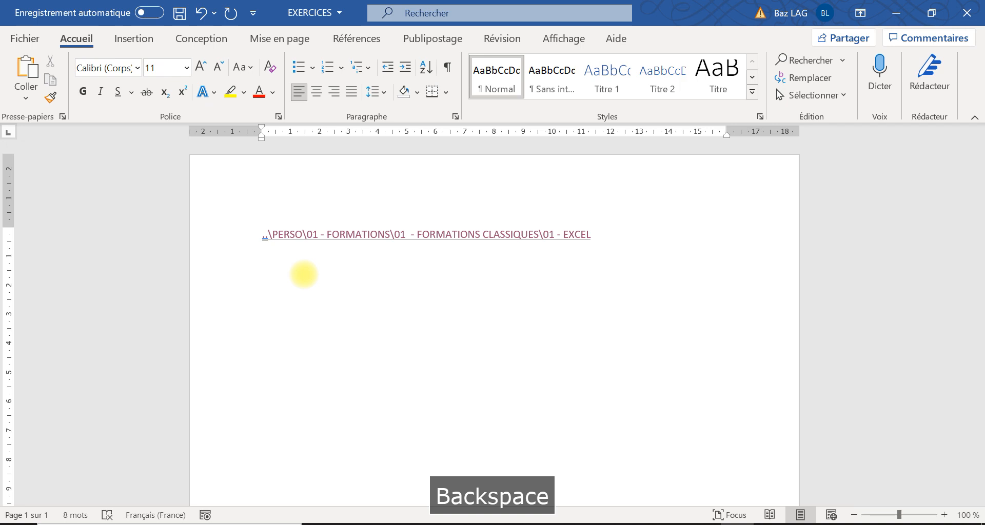
- Enter the word POWERPOINT on the empty line below the hyperlink and select it
{"action": "type", "text": "PO"}
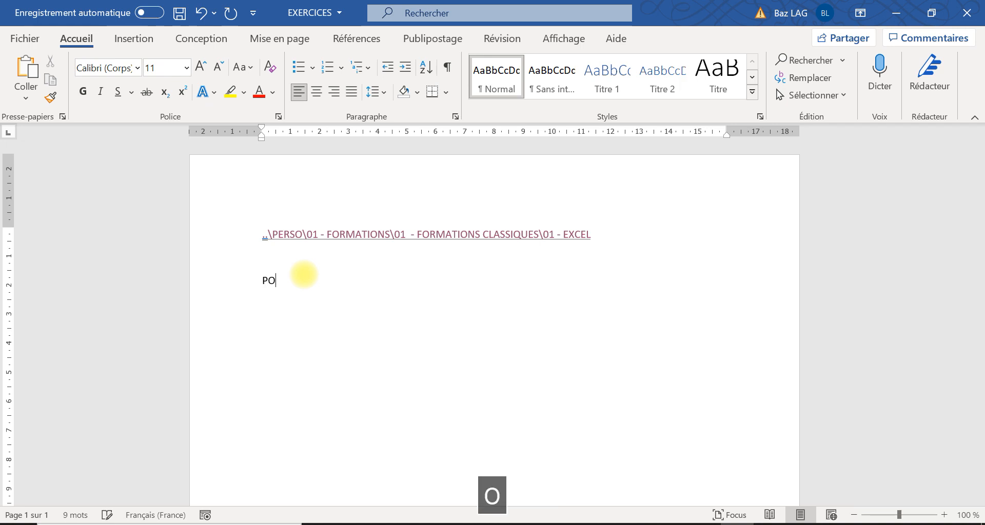
{"action": "type", "text": "WERPOINT"}
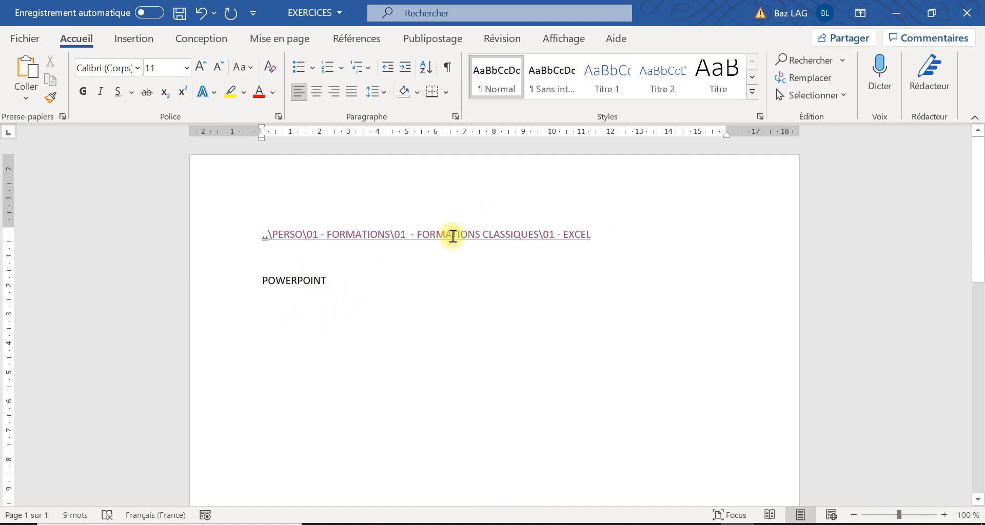
{"action": "key", "text": "Left"}
{"action": "key", "text": "Left"}
{"action": "key", "text": "Left"}
{"action": "key", "text": "Left"}
{"action": "key", "text": "Left"}
{"action": "left_click_drag", "start_coordinate": [328, 282], "coordinate": [252, 284]}
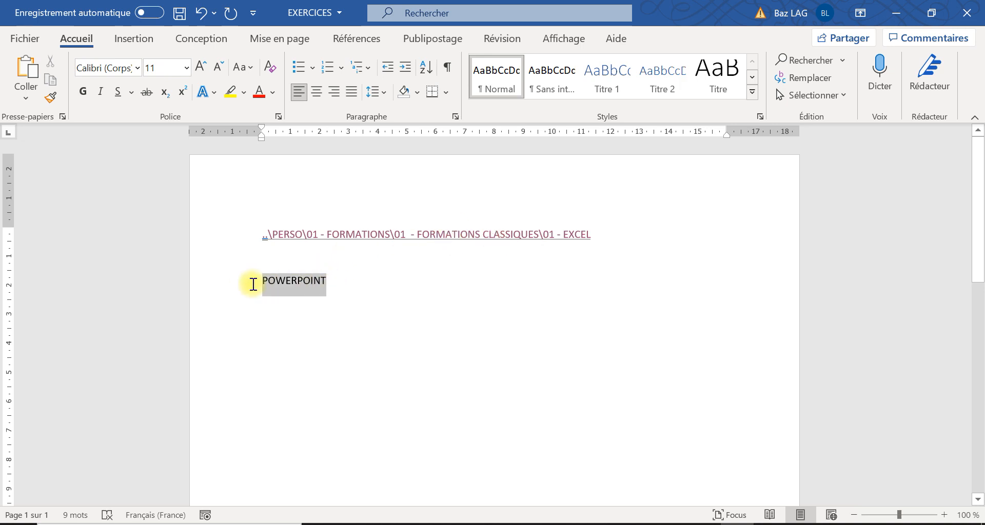
- Link the selected word POWERPOINT to the Desktop folder PERSO\01 - FORMATIONS\01 - FORMATIONS CLASSIQUES\04 - POWERPOINT
{"action": "right_click", "coordinate": [301, 290]}
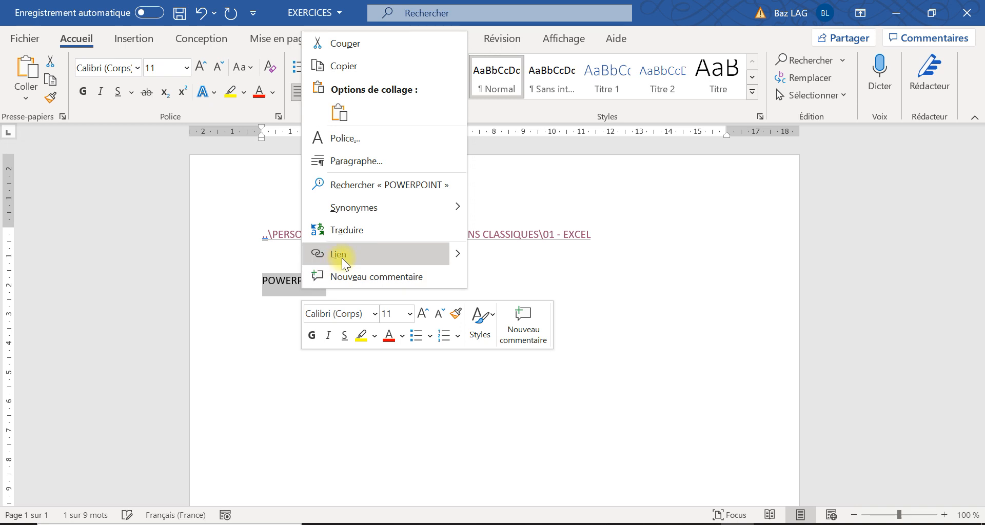
{"action": "left_click", "coordinate": [381, 255]}
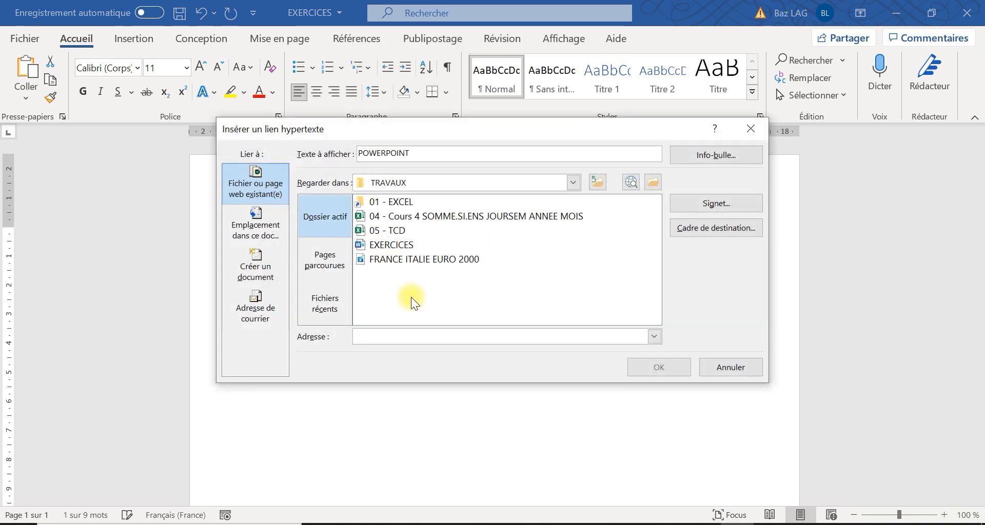
{"action": "left_click", "coordinate": [572, 180]}
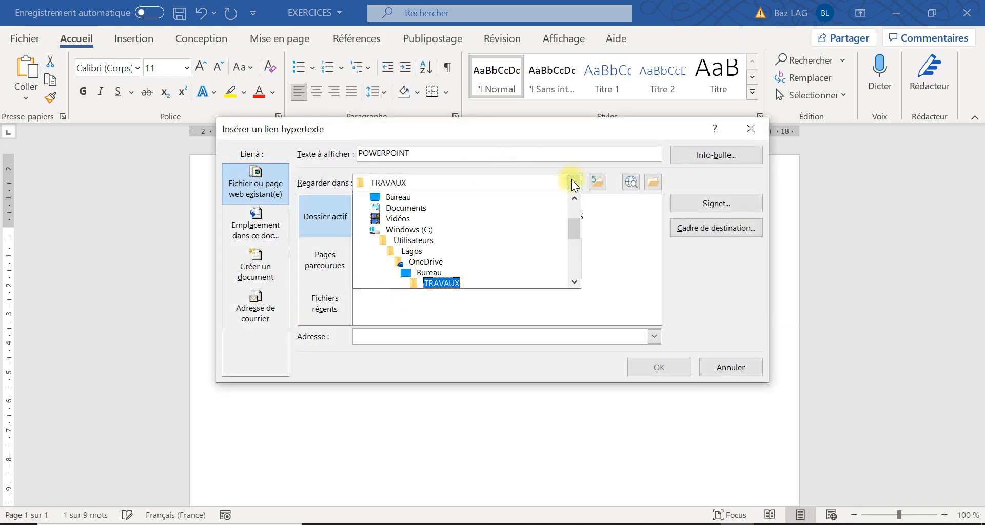
{"action": "left_click", "coordinate": [414, 200]}
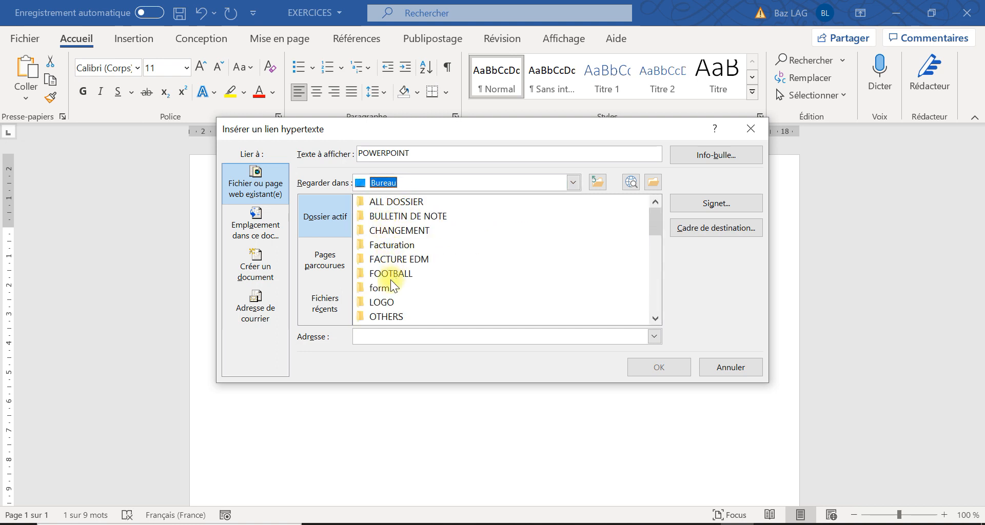
{"action": "scroll", "coordinate": [395, 282], "scroll_direction": "down", "scroll_amount": 1}
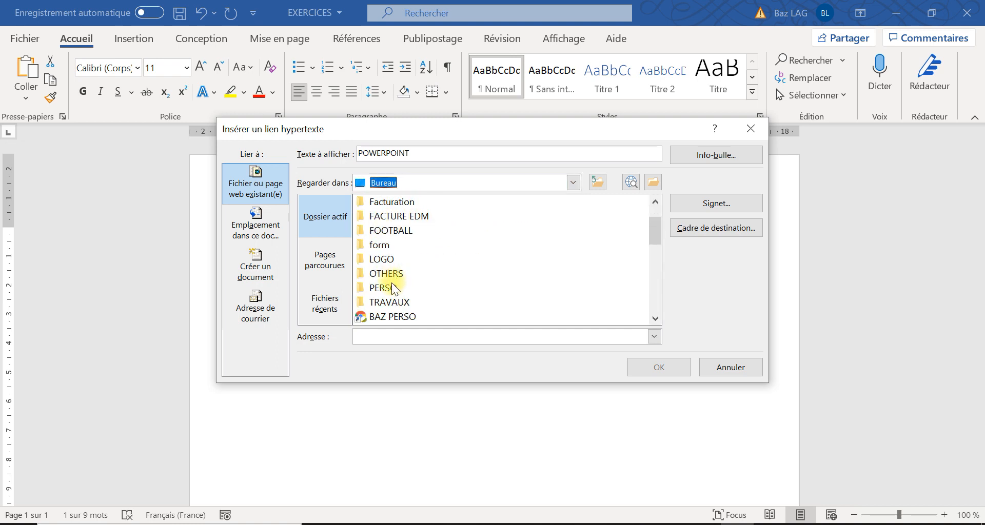
{"action": "double_click", "coordinate": [392, 282]}
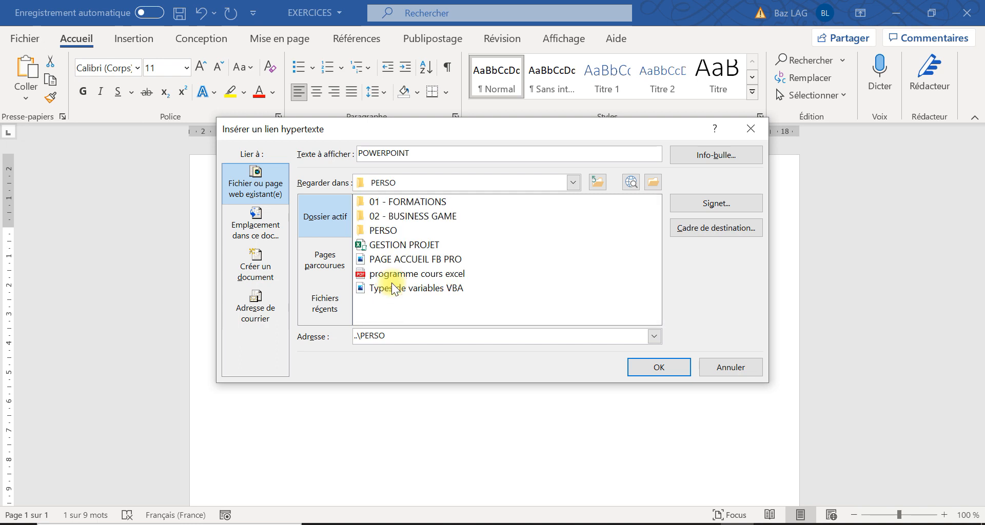
{"action": "double_click", "coordinate": [397, 203]}
{"action": "double_click", "coordinate": [398, 203]}
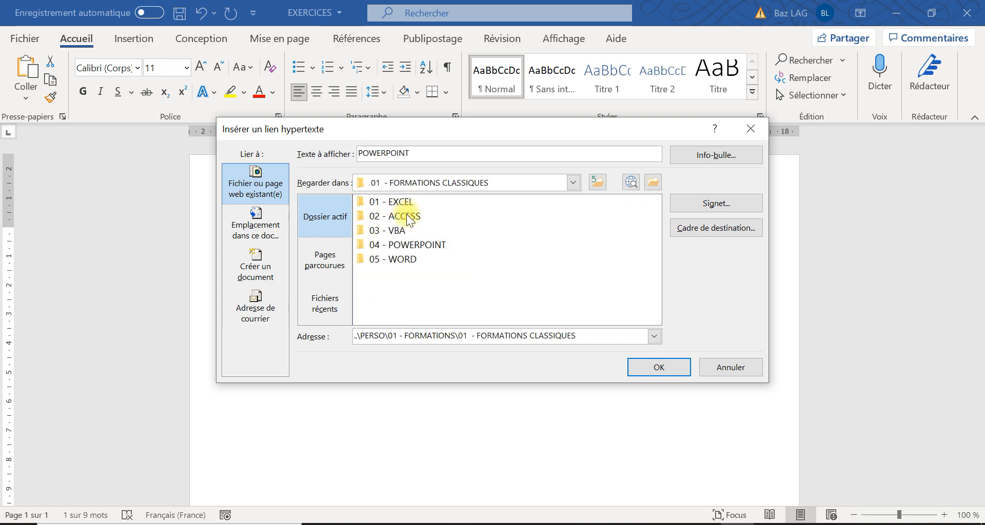
{"action": "left_click", "coordinate": [410, 245]}
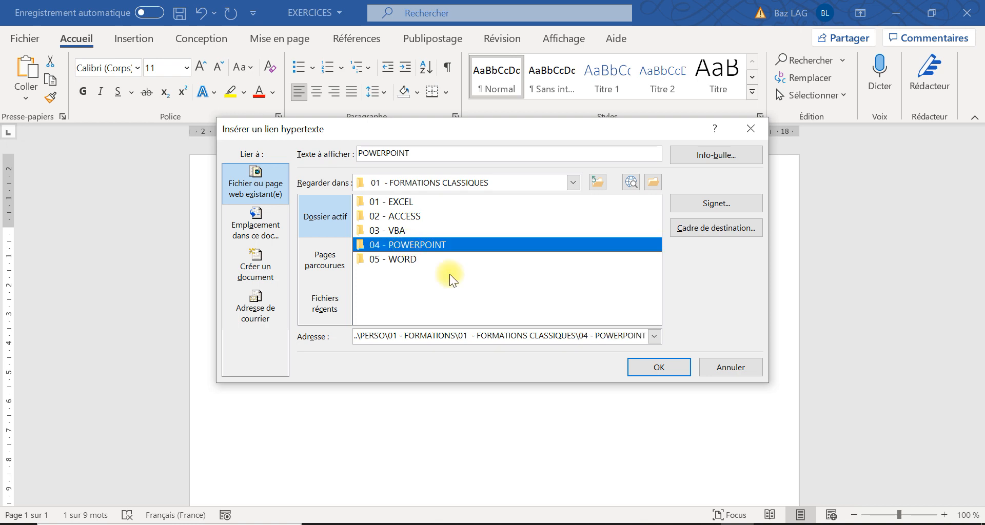
{"action": "left_click", "coordinate": [666, 368]}
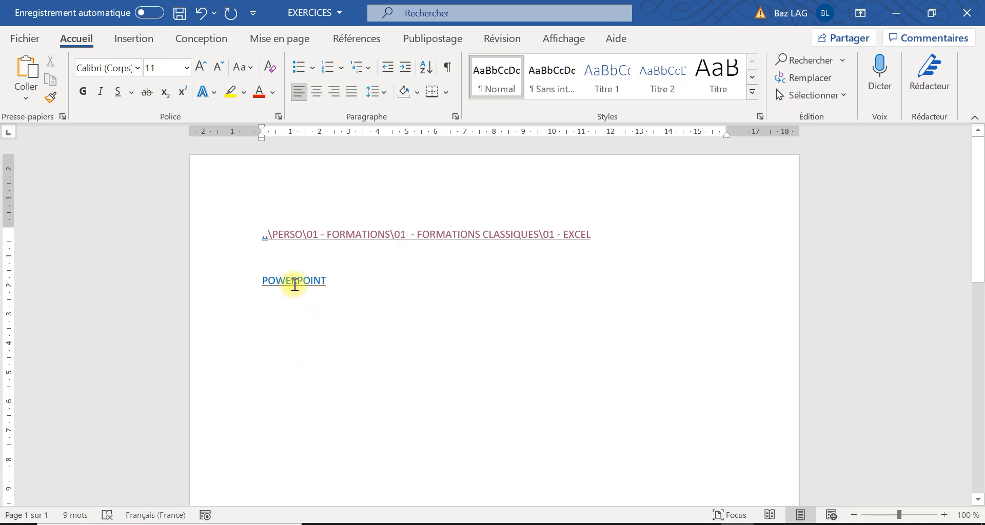
{"action": "mouse_move", "coordinate": [285, 284]}
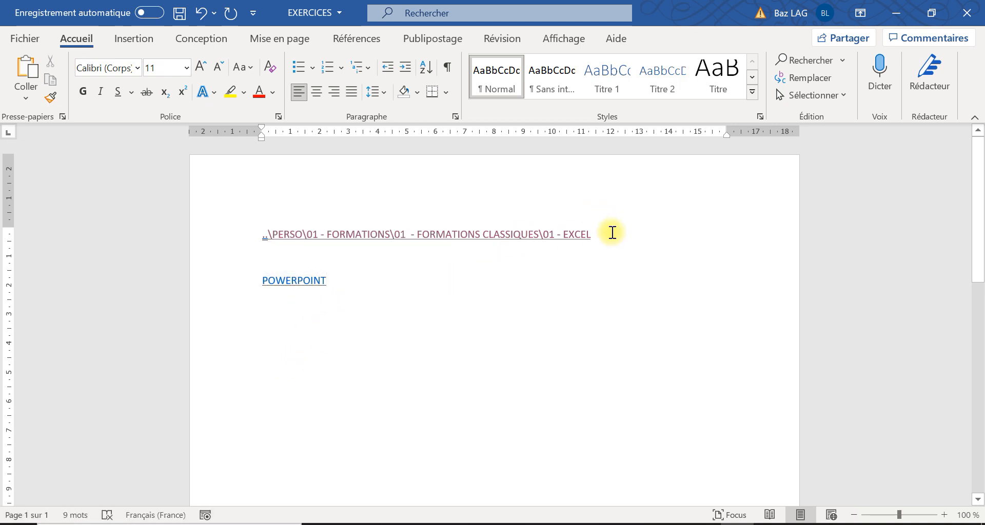
{"action": "left_click_drag", "start_coordinate": [610, 231], "coordinate": [229, 206]}
{"action": "left_click", "coordinate": [457, 310]}
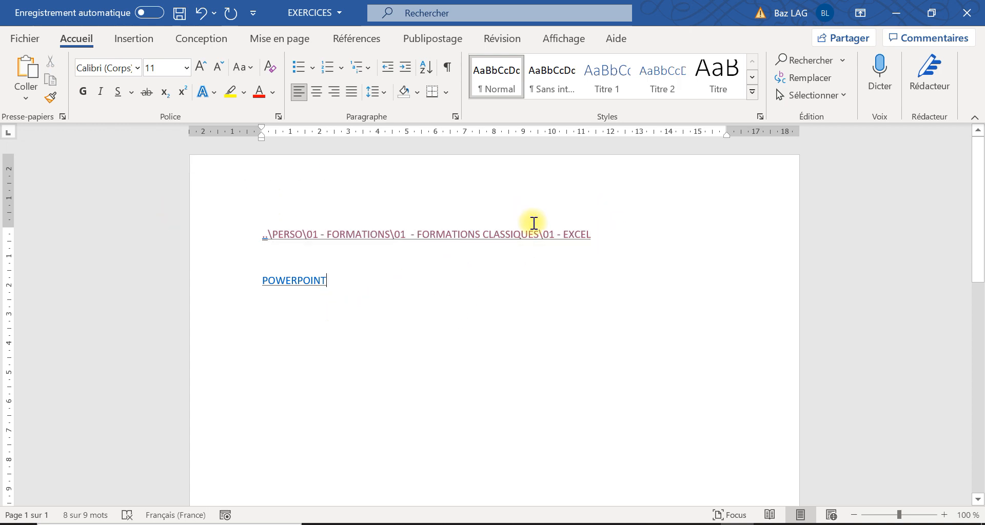
{"action": "left_click_drag", "start_coordinate": [605, 231], "coordinate": [251, 246]}
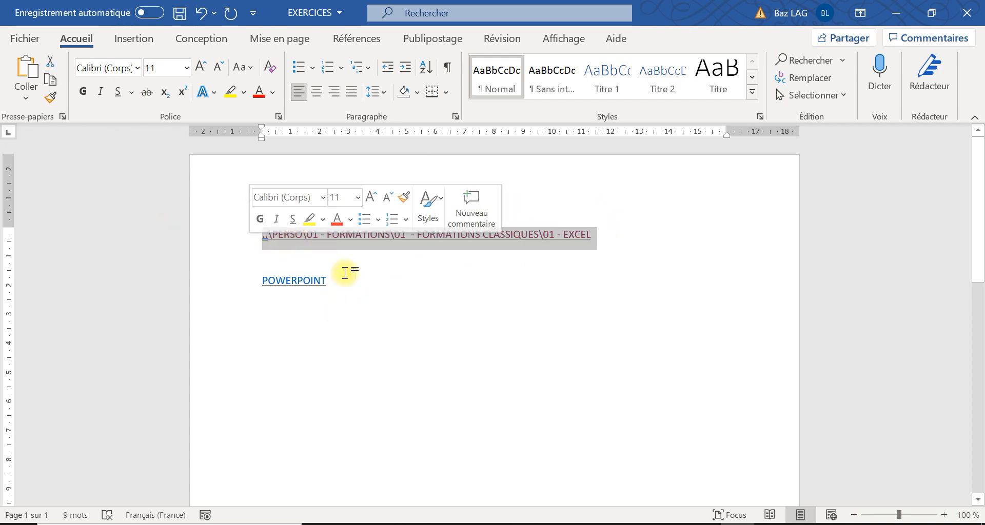
{"action": "left_click", "coordinate": [421, 366]}
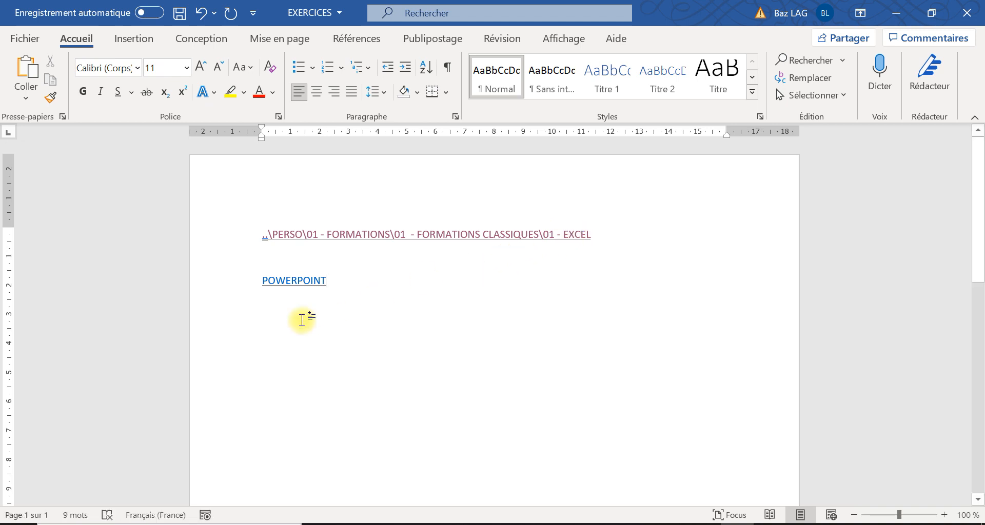
- Test the POWERPOINT hyperlink by following it to its folder, and close the folder window
{"action": "left_click", "coordinate": [299, 283]}
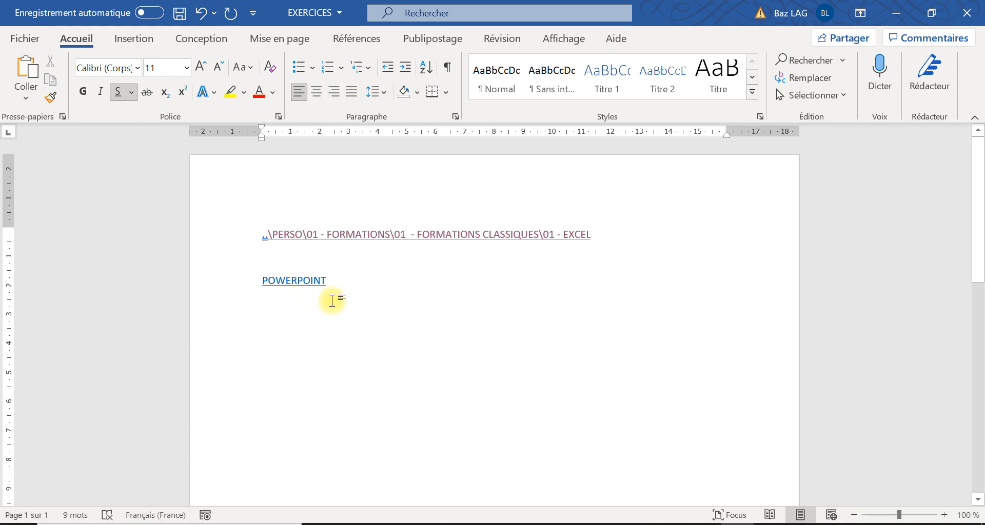
{"action": "left_click", "coordinate": [301, 286], "text": "ctrl"}
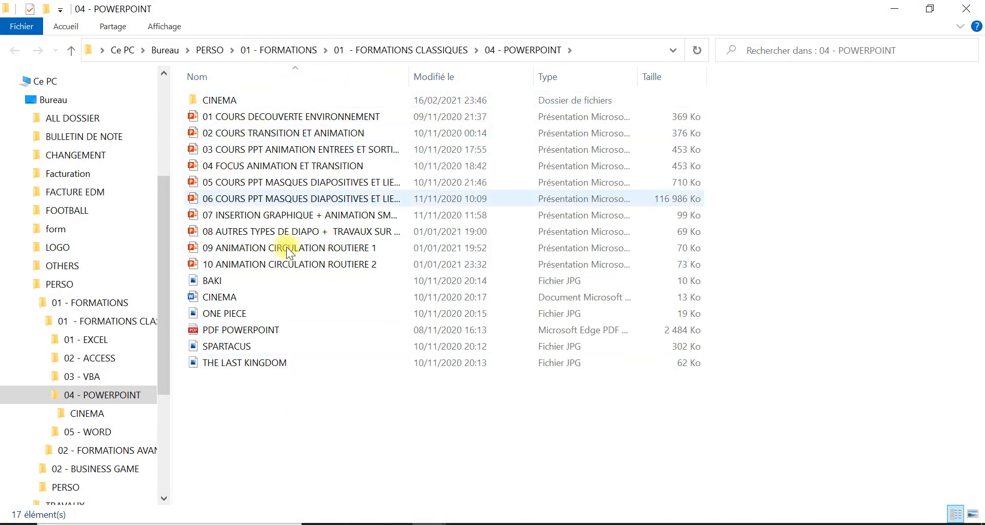
{"action": "left_click", "coordinate": [965, 9]}
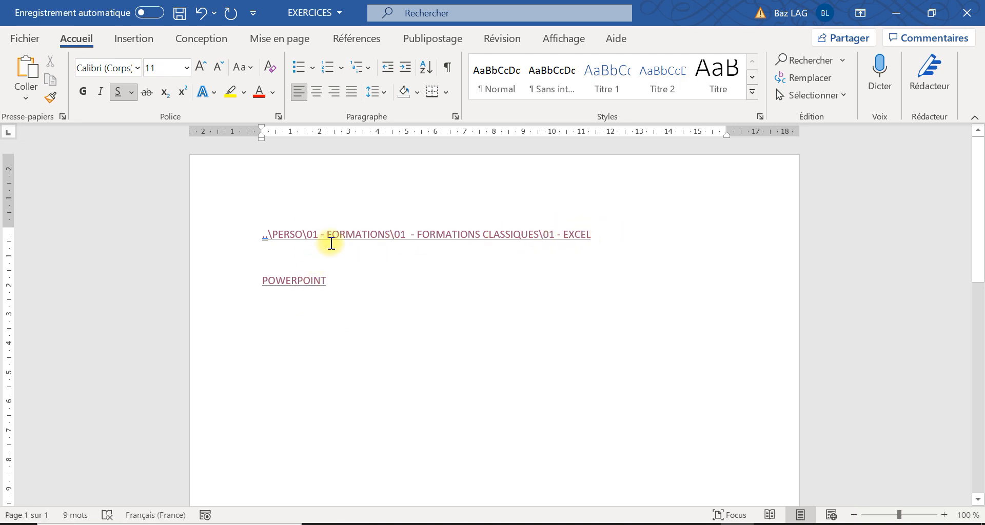
{"action": "left_click_drag", "start_coordinate": [606, 233], "coordinate": [260, 233]}
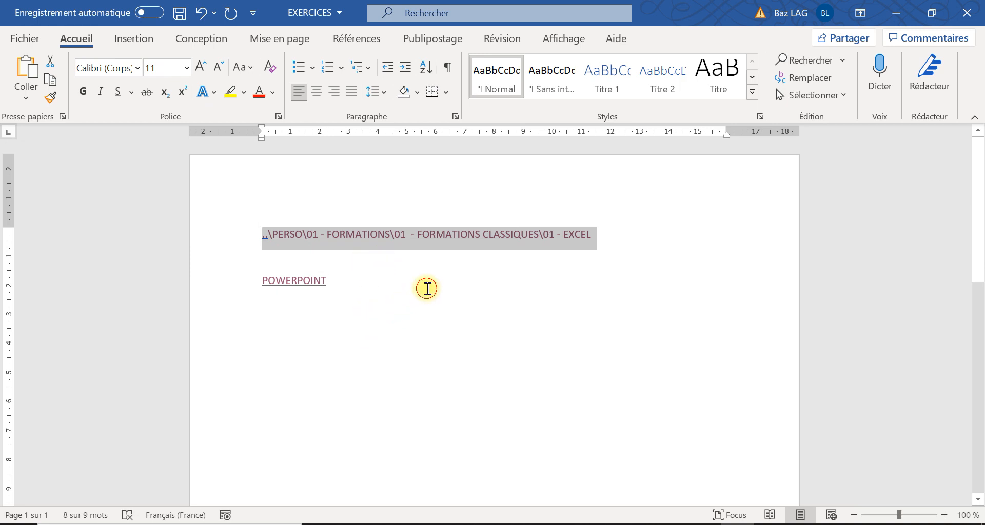
{"action": "left_click", "coordinate": [427, 286]}
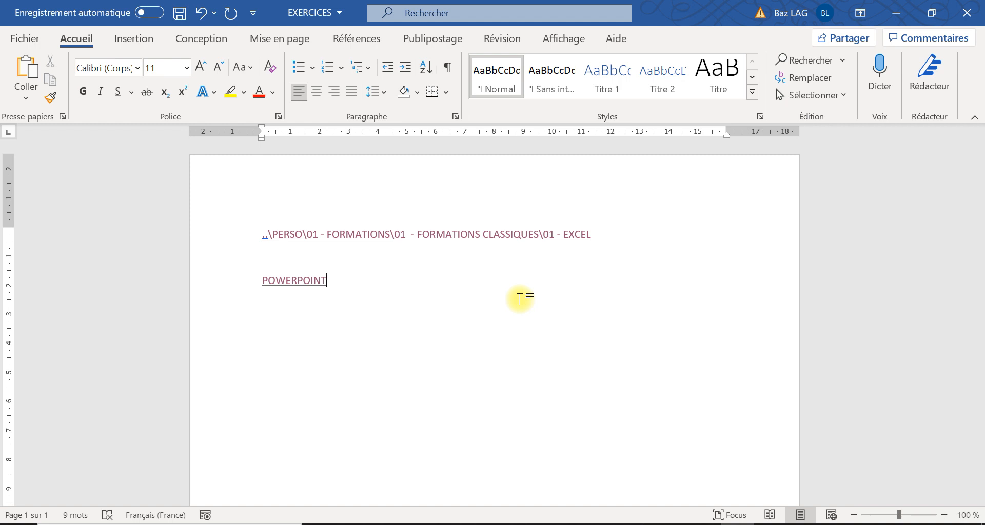
- Switch to the TRAVAUX folder in File Explorer, open the workbook 04 - Cours 4 SOMME.SI.ENS JOURSEM ANNEE MOIS and maximize it
{"action": "key", "text": "alt+Tab"}
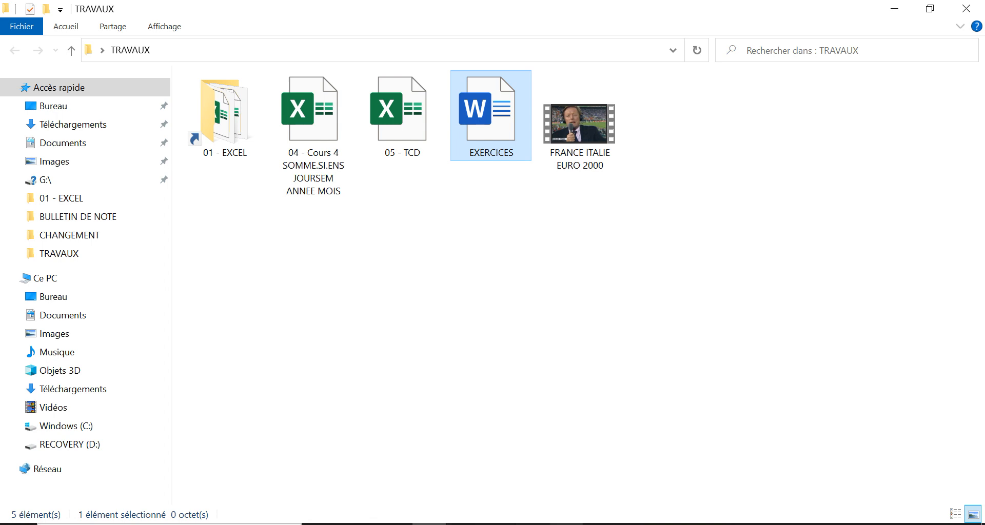
{"action": "mouse_move", "coordinate": [670, 523]}
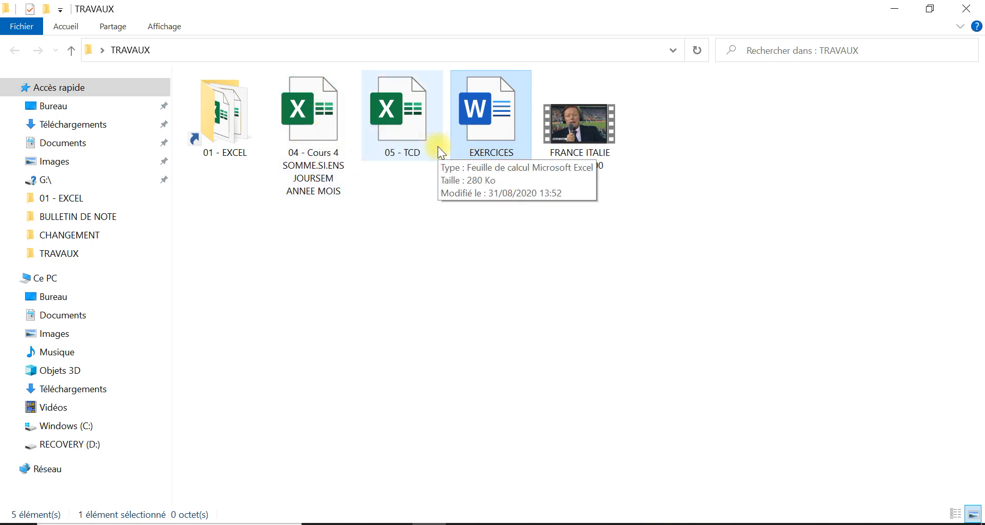
{"action": "double_click", "coordinate": [314, 119]}
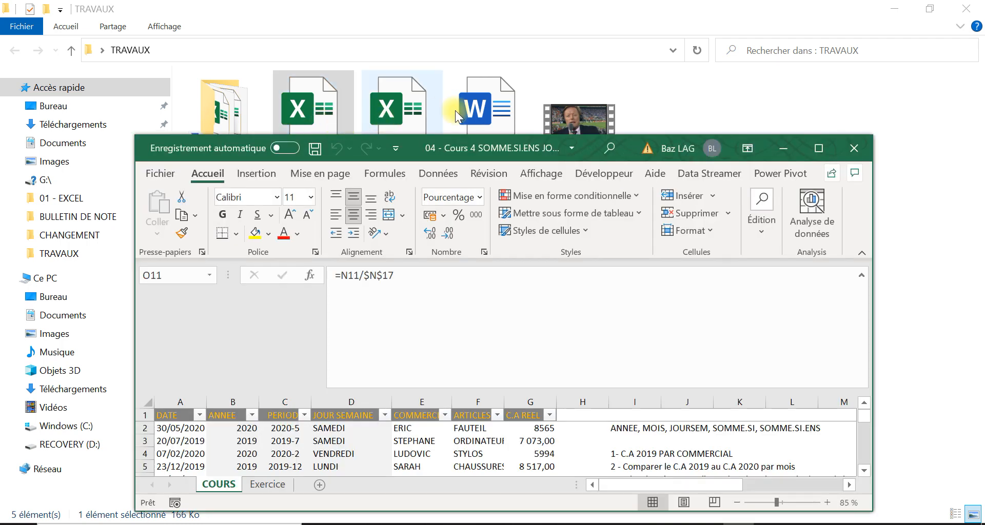
{"action": "left_click", "coordinate": [818, 148]}
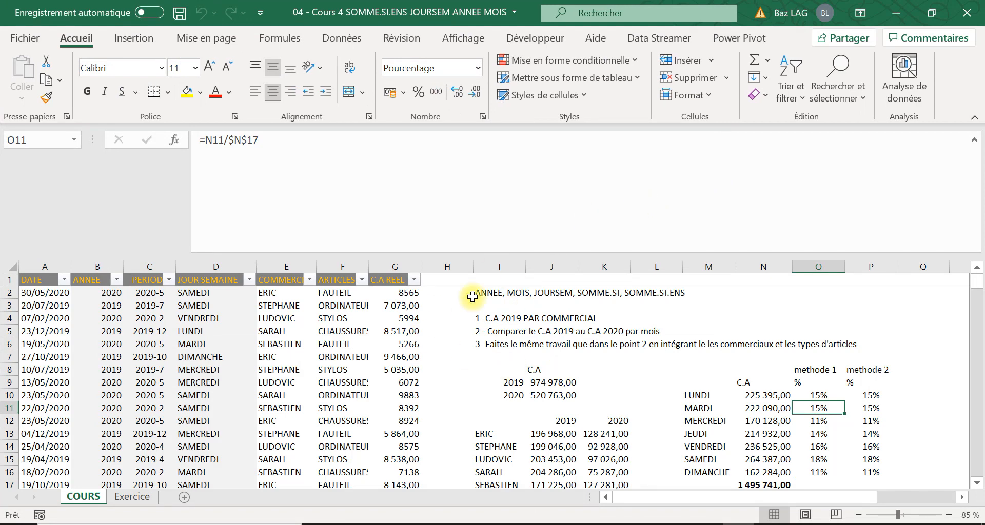
{"action": "left_click", "coordinate": [133, 496]}
{"action": "left_click", "coordinate": [85, 496]}
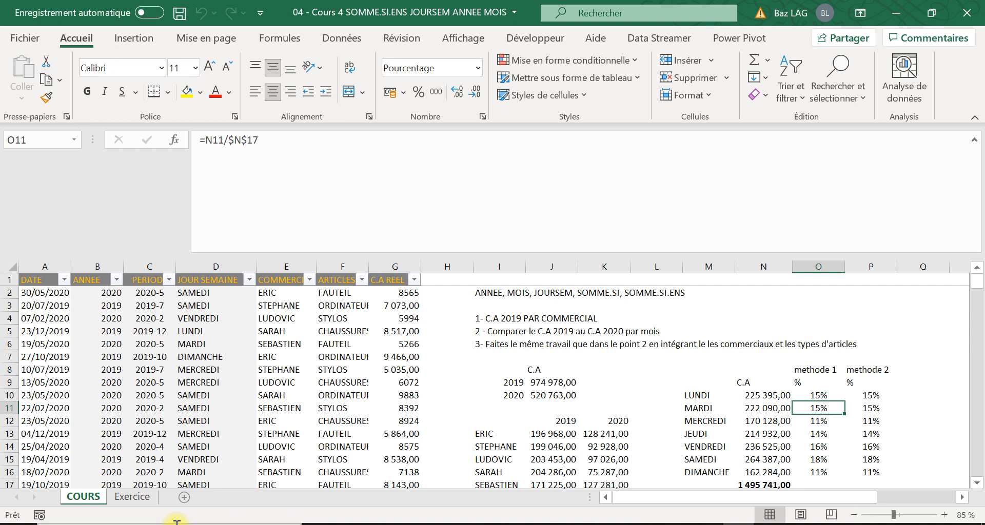
{"action": "right_click", "coordinate": [84, 496]}
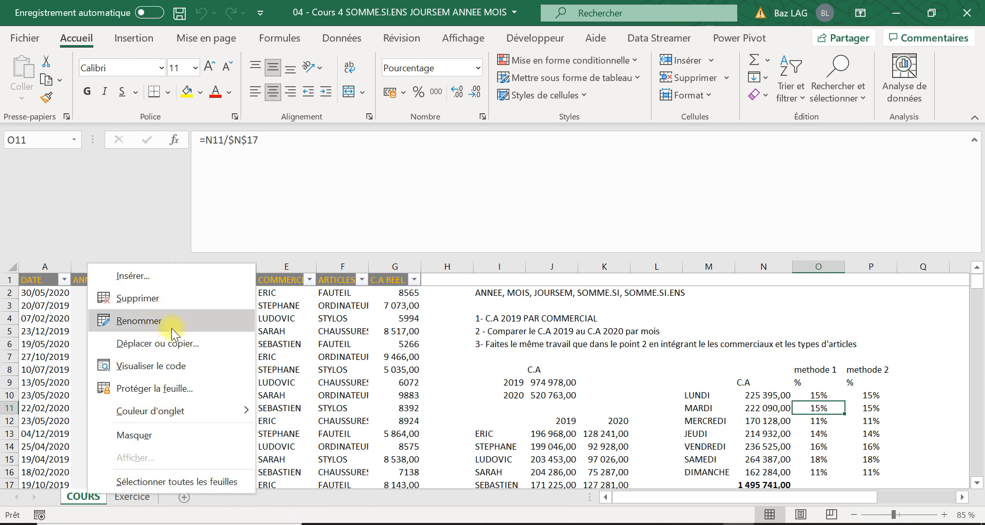
{"action": "left_click", "coordinate": [452, 357]}
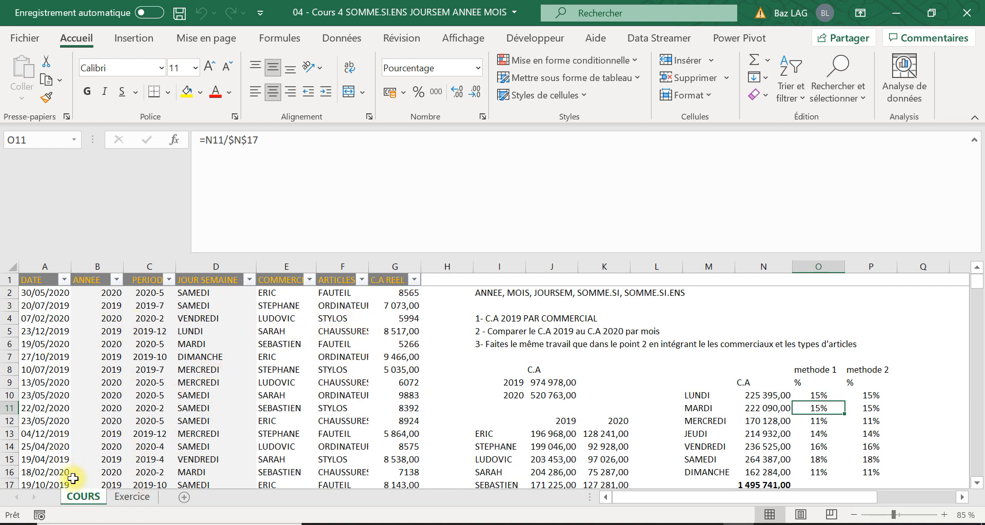
- Create a copy of the COURS sheet in the same workbook, placed before the COURS sheet
{"action": "right_click", "coordinate": [94, 497]}
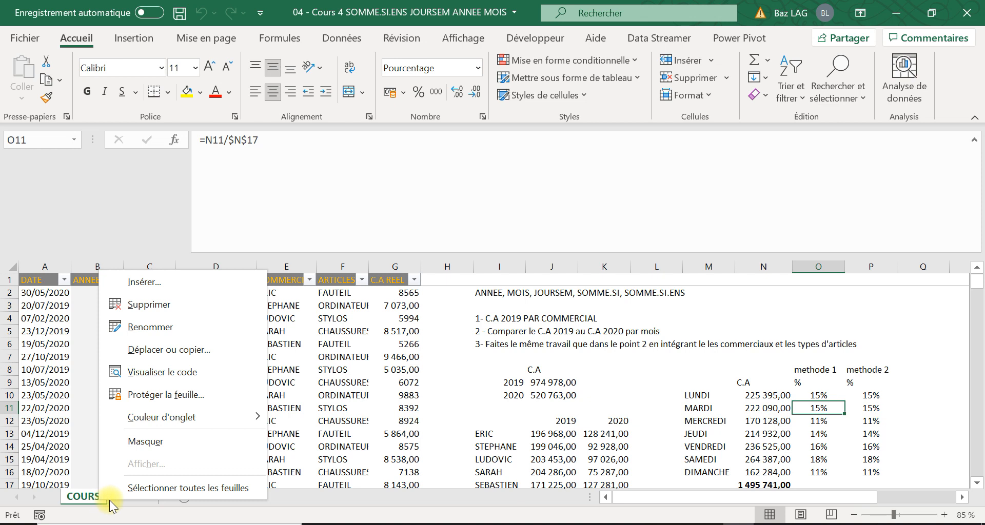
{"action": "left_click", "coordinate": [208, 351]}
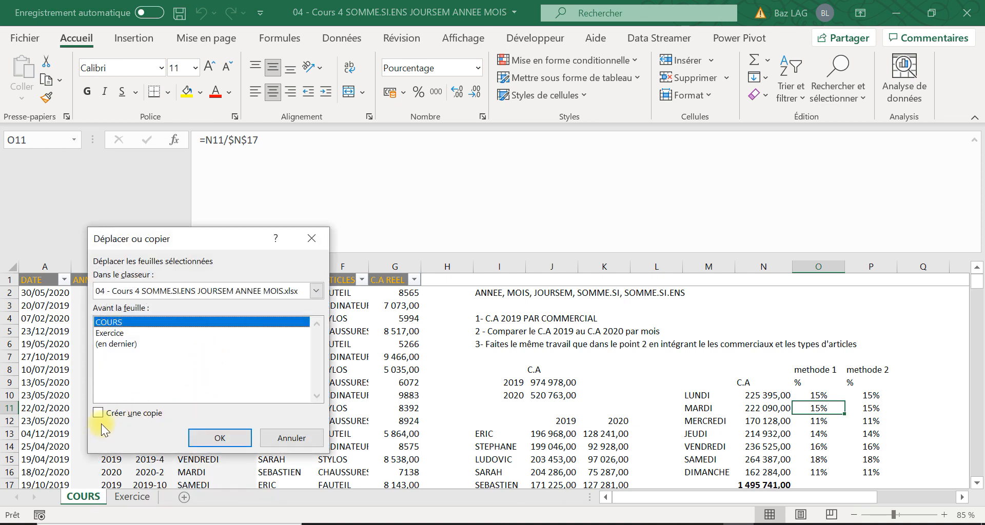
{"action": "left_click", "coordinate": [97, 413]}
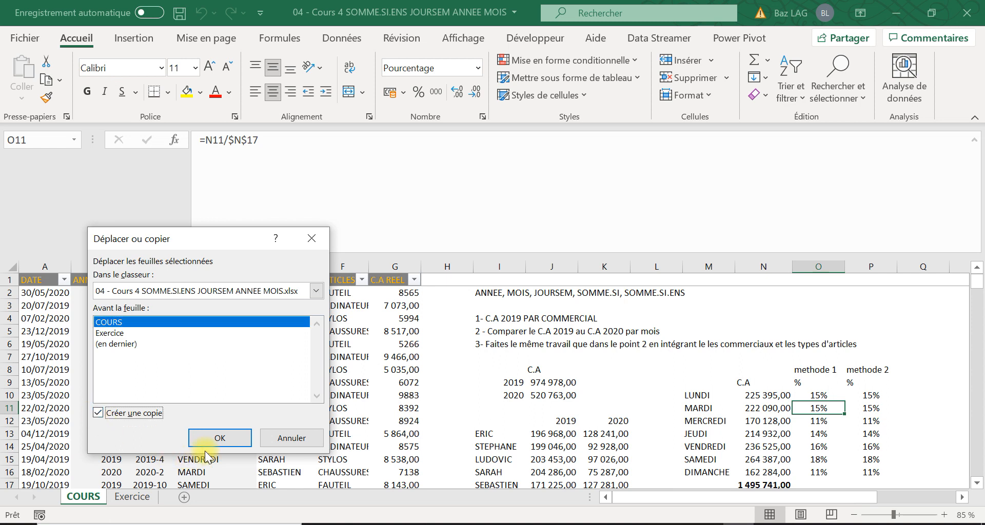
{"action": "left_click", "coordinate": [215, 439]}
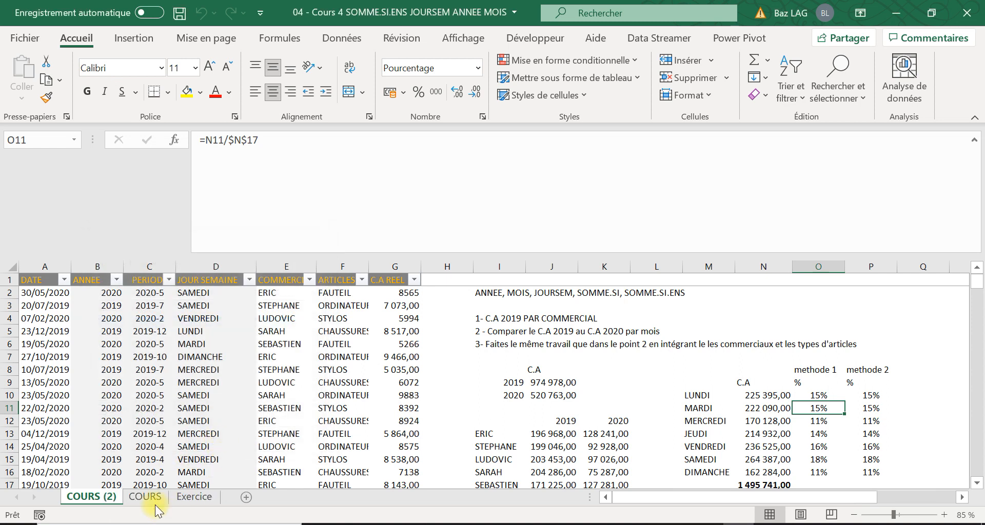
- Compare the copied sheet with the original COURS sheet by switching between them several times
{"action": "left_click", "coordinate": [146, 487]}
{"action": "left_click", "coordinate": [145, 496]}
{"action": "left_click", "coordinate": [97, 497]}
{"action": "left_click", "coordinate": [146, 497]}
{"action": "left_click", "coordinate": [98, 497]}
{"action": "left_click", "coordinate": [145, 497]}
{"action": "left_click", "coordinate": [97, 497]}
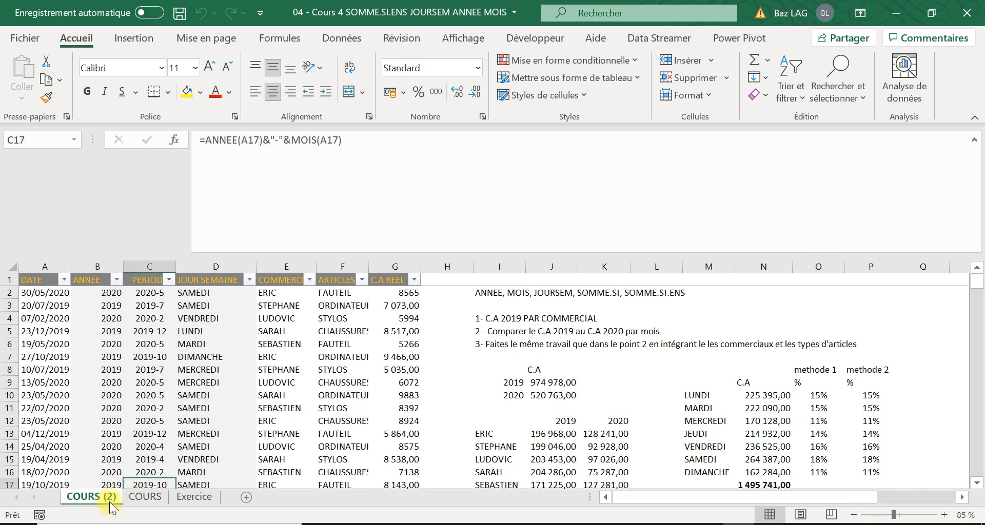
- Rename the copied sheet TEST and shrink the formula bar to a single line
{"action": "right_click", "coordinate": [107, 501]}
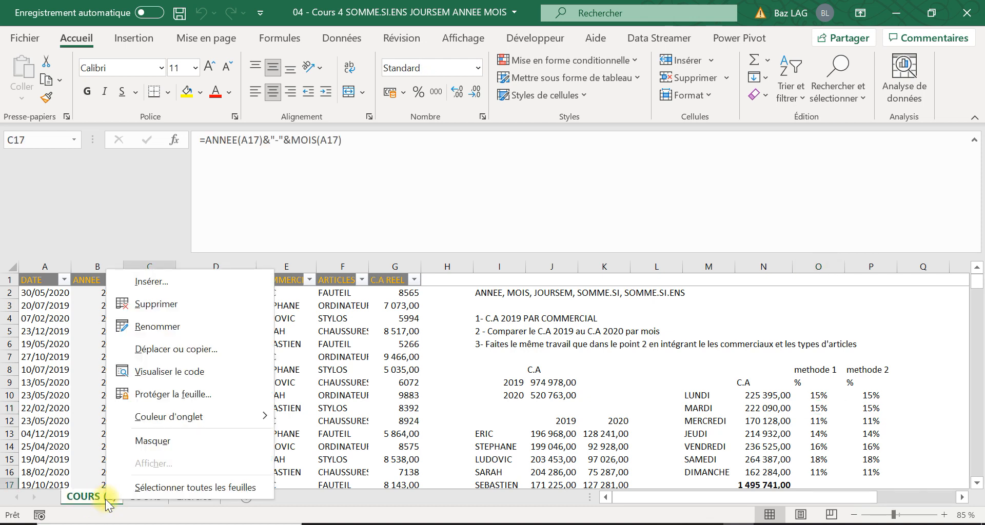
{"action": "left_click", "coordinate": [176, 327]}
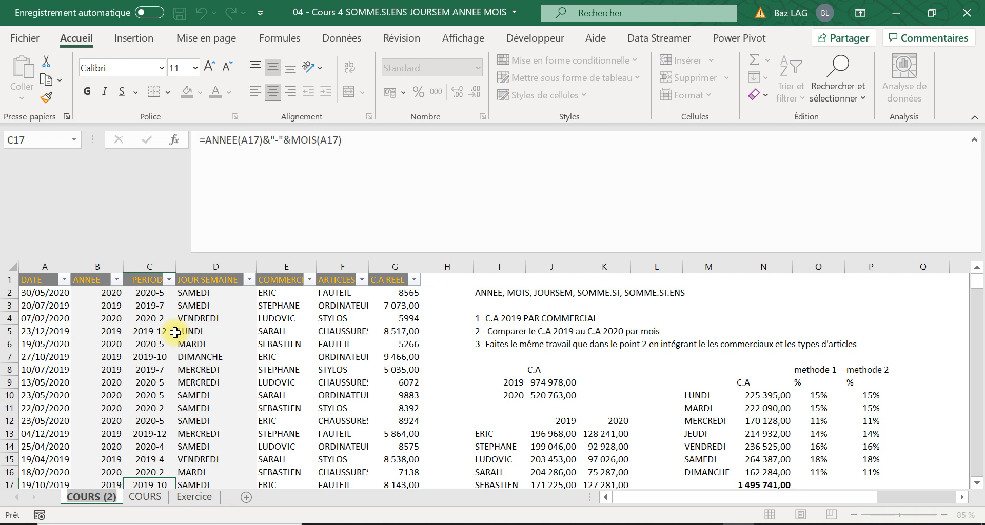
{"action": "type", "text": "TEST"}
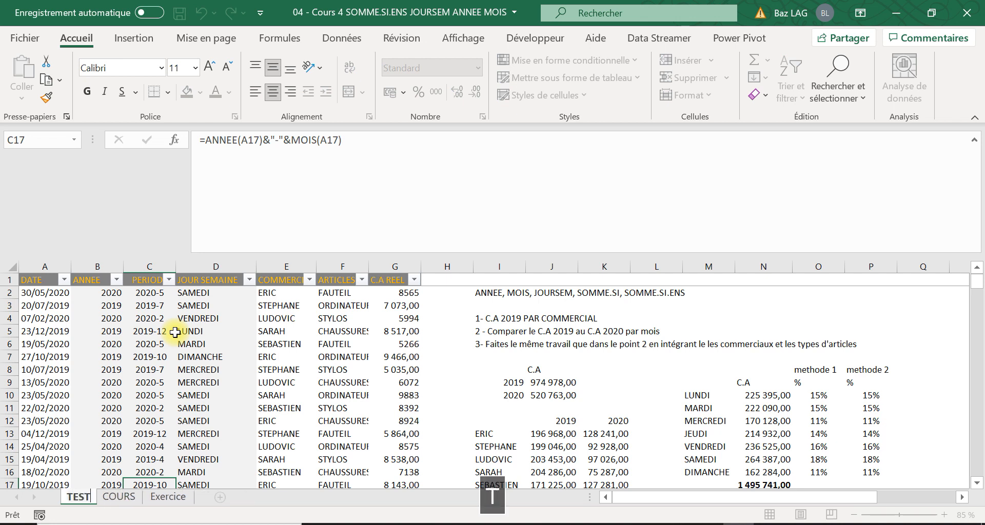
{"action": "left_click", "coordinate": [343, 344]}
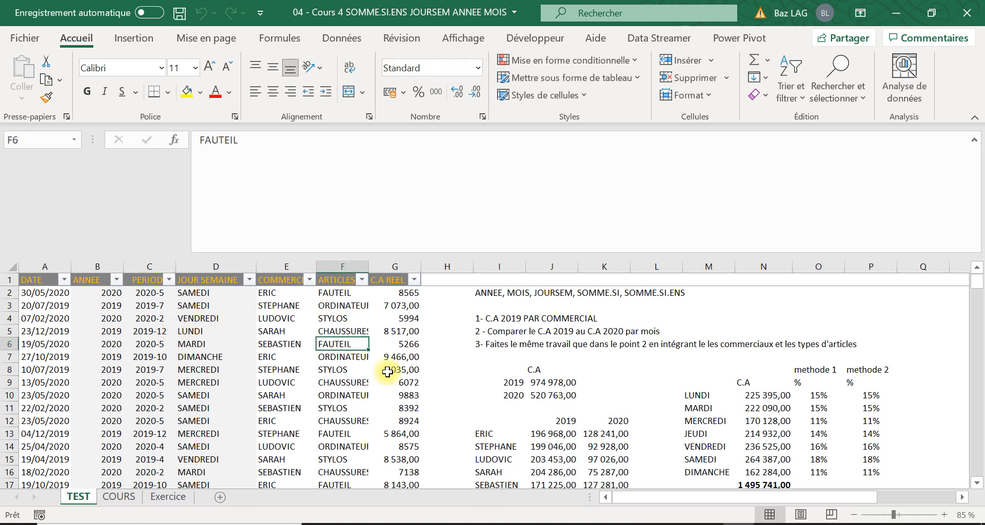
{"action": "left_click_drag", "start_coordinate": [457, 253], "coordinate": [402, 67]}
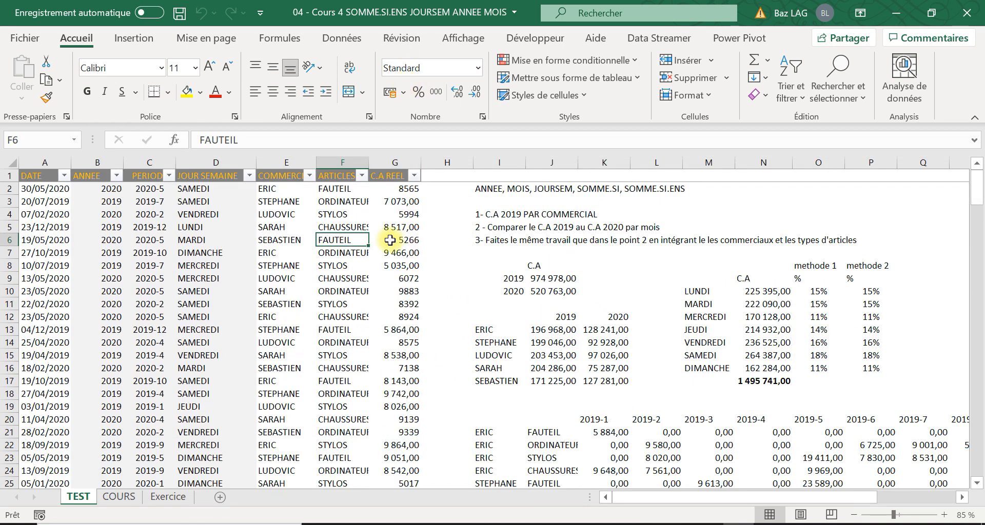
- Delete columns H to W, which hold the exercise text and summary tables, from the TEST sheet
{"action": "left_click", "coordinate": [426, 278]}
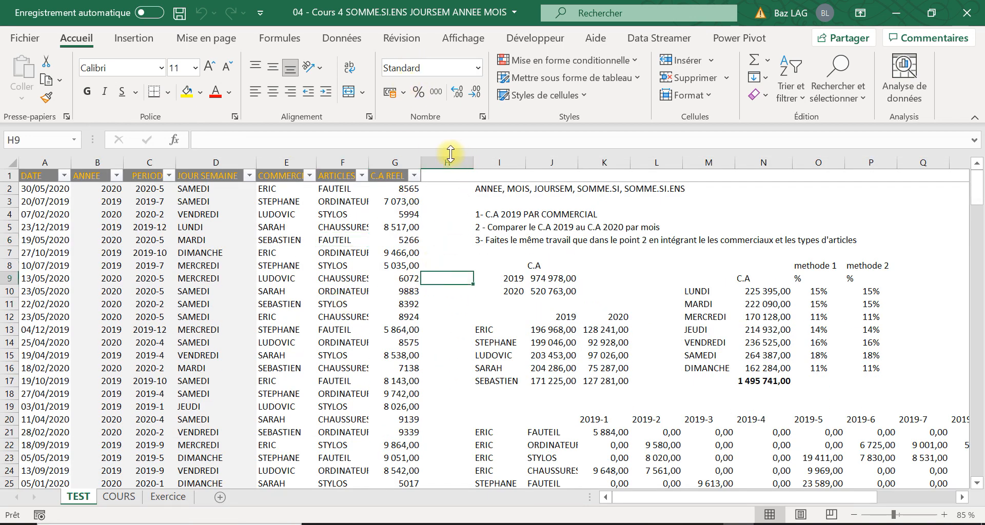
{"action": "left_click_drag", "start_coordinate": [438, 163], "coordinate": [982, 190]}
{"action": "right_click", "coordinate": [615, 163]}
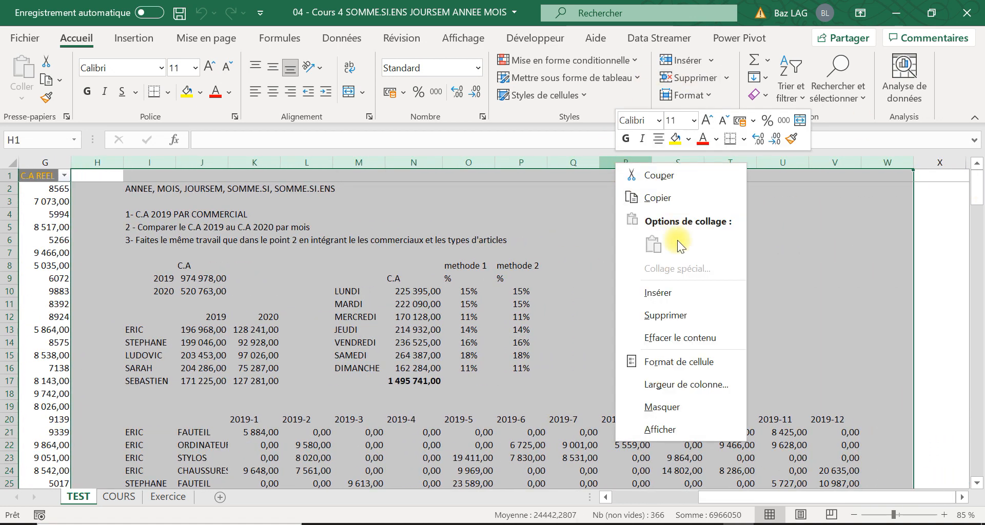
{"action": "left_click", "coordinate": [665, 314]}
{"action": "left_click_drag", "start_coordinate": [774, 497], "coordinate": [589, 499]}
{"action": "left_click", "coordinate": [447, 251]}
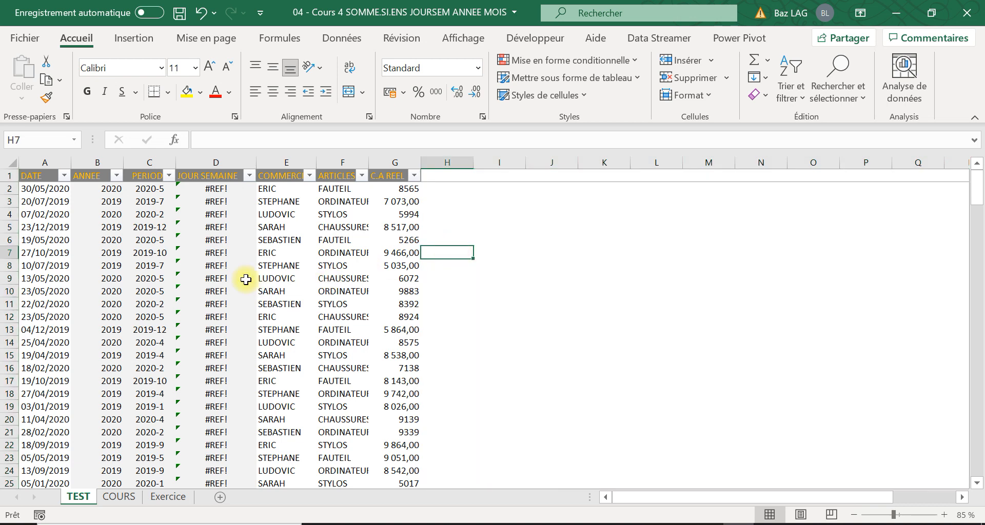
- Delete the JOUR SEMAINE column from the TEST sheet
{"action": "left_click", "coordinate": [213, 157]}
{"action": "right_click", "coordinate": [213, 158]}
{"action": "left_click", "coordinate": [266, 317]}
{"action": "left_click", "coordinate": [203, 267]}
- Widen columns A to F equally and centre the contents of columns A to G vertically and horizontally
{"action": "left_click_drag", "start_coordinate": [44, 160], "coordinate": [305, 161]}
{"action": "left_click_drag", "start_coordinate": [375, 163], "coordinate": [395, 167]}
{"action": "left_click_drag", "start_coordinate": [76, 171], "coordinate": [569, 174]}
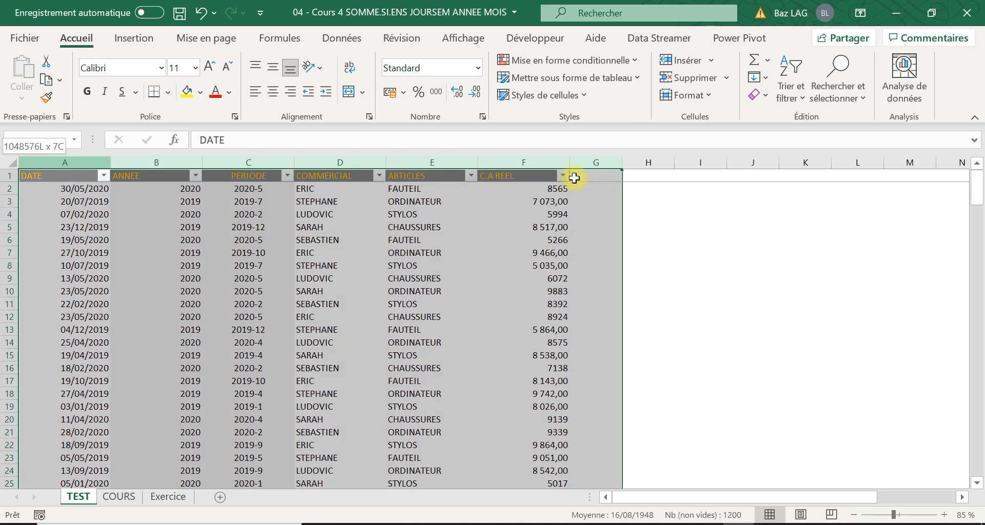
{"action": "left_click", "coordinate": [272, 67]}
{"action": "left_click", "coordinate": [273, 91]}
{"action": "left_click", "coordinate": [511, 277]}
- Format the C.A REEL column as Monétaire without decimals
{"action": "left_click", "coordinate": [530, 160]}
{"action": "left_click", "coordinate": [473, 72]}
{"action": "left_click", "coordinate": [477, 69]}
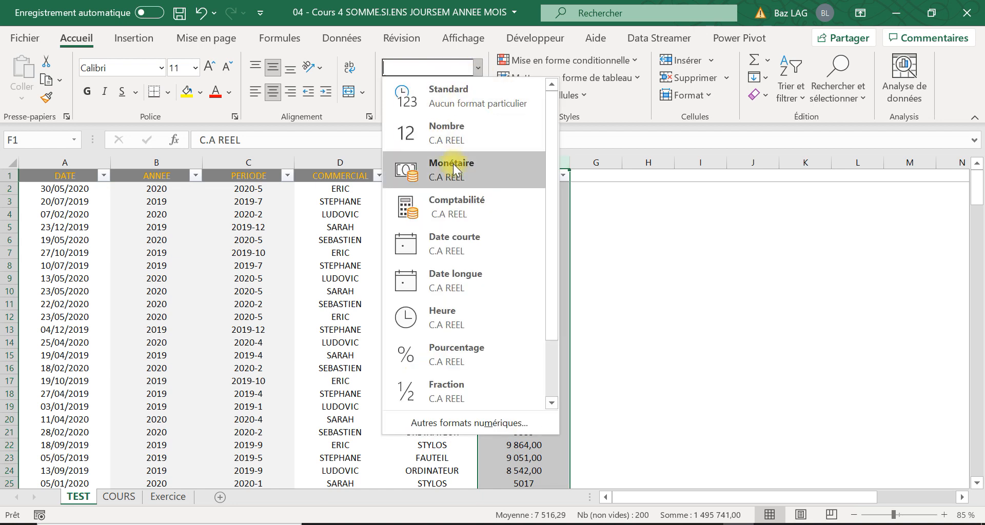
{"action": "left_click", "coordinate": [405, 165]}
{"action": "left_click", "coordinate": [583, 239]}
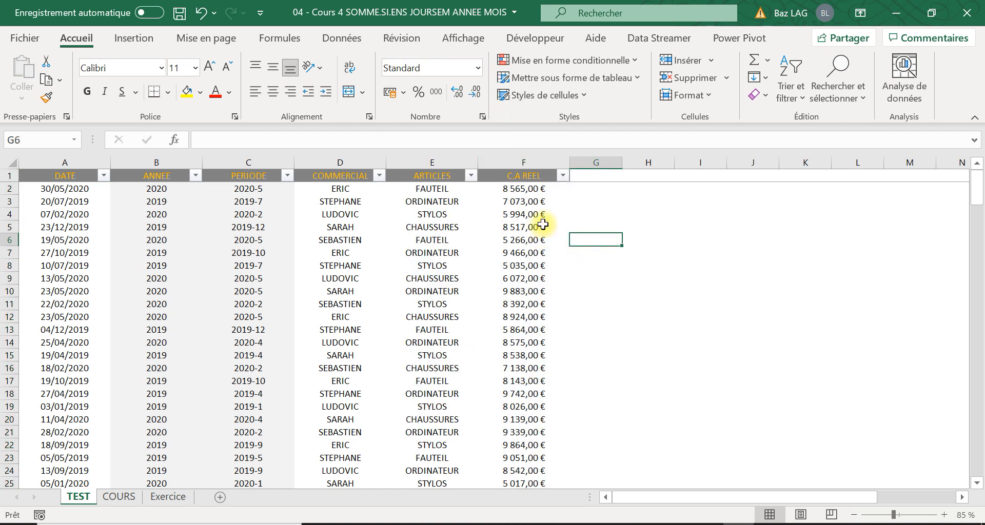
{"action": "left_click", "coordinate": [512, 157]}
{"action": "left_click", "coordinate": [475, 95]}
{"action": "left_click", "coordinate": [475, 96]}
{"action": "left_click", "coordinate": [416, 264]}
- Examine the length of the table by extending a DATE selection to its last row, and return to the first data row
{"action": "scroll", "coordinate": [363, 285], "scroll_direction": "down", "scroll_amount": 4}
{"action": "scroll", "coordinate": [363, 285], "scroll_direction": "down", "scroll_amount": 6}
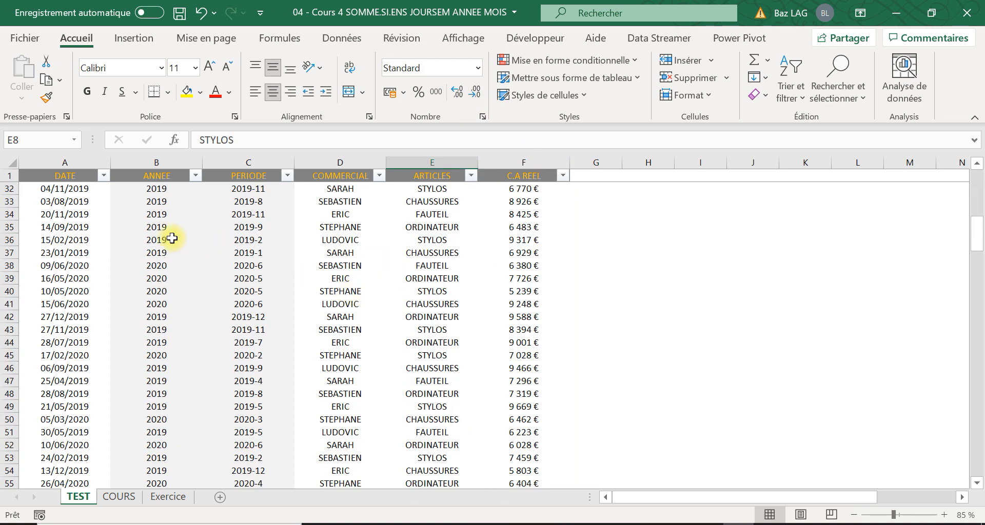
{"action": "scroll", "coordinate": [81, 252], "scroll_direction": "up", "scroll_amount": 1}
{"action": "left_click", "coordinate": [81, 251]}
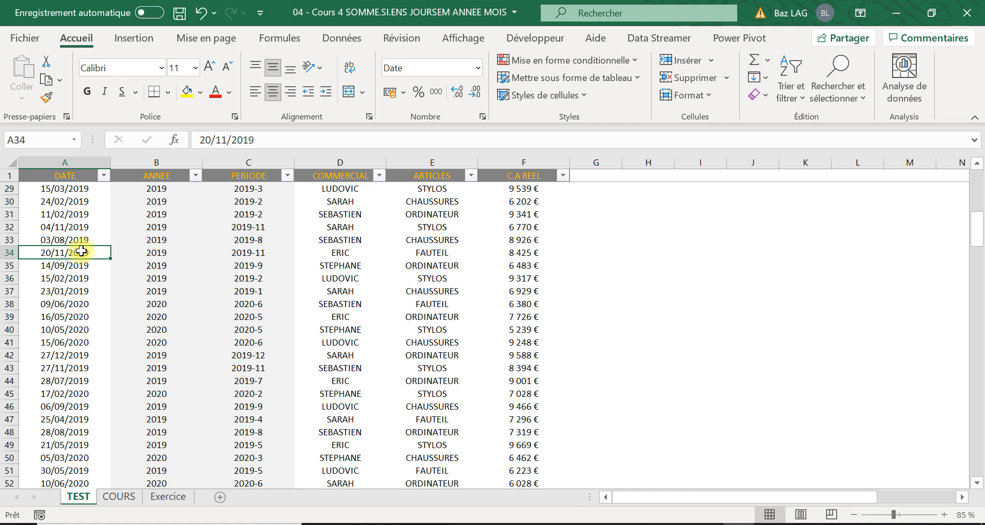
{"action": "key", "text": "ctrl+shift+Down"}
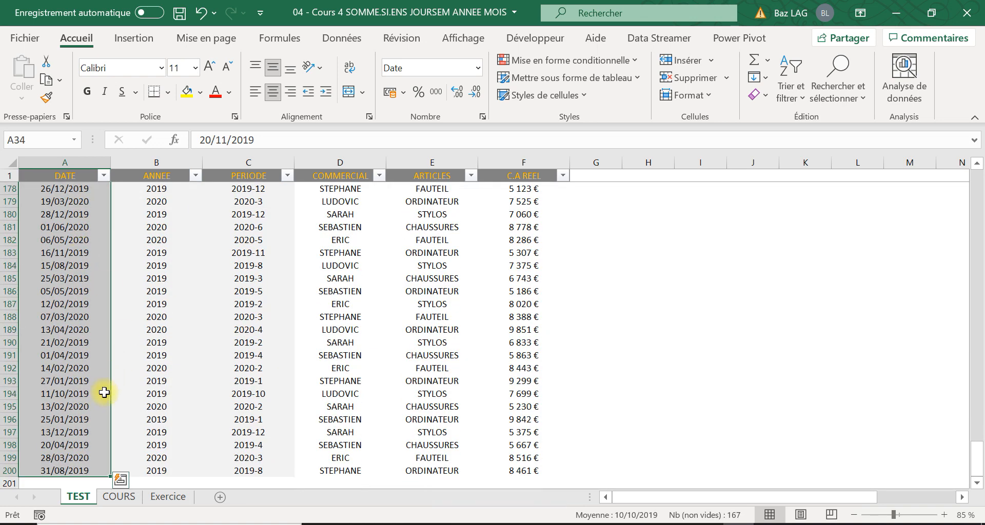
{"action": "left_click", "coordinate": [67, 174]}
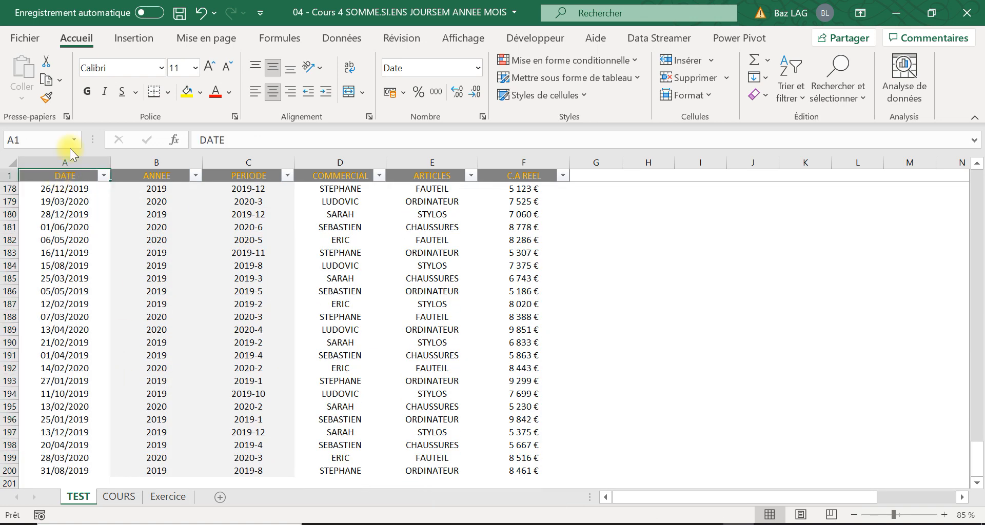
{"action": "key", "text": "Down"}
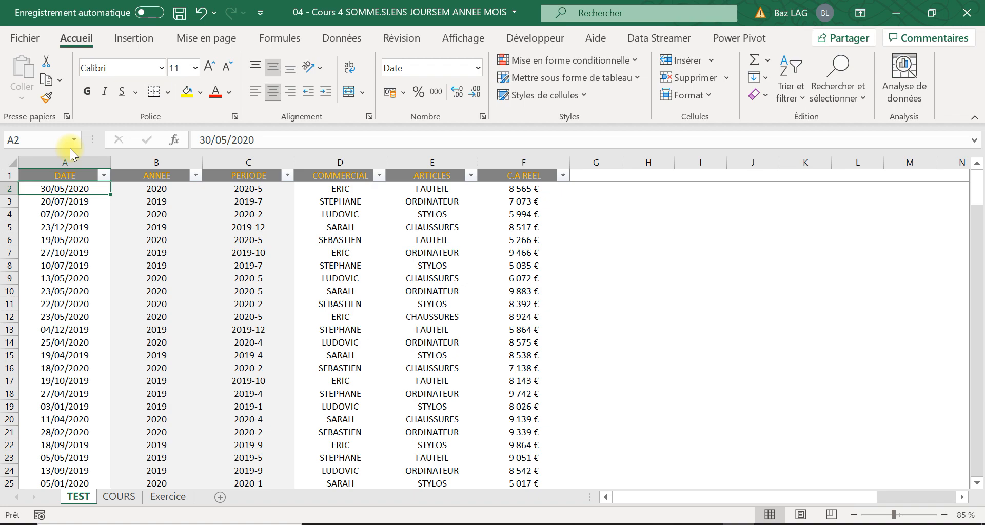
- Check the TEST sheet's print preview twice, comparing the first page with the table from DATE to C.A REEL
{"action": "key", "text": "ctrl+p"}
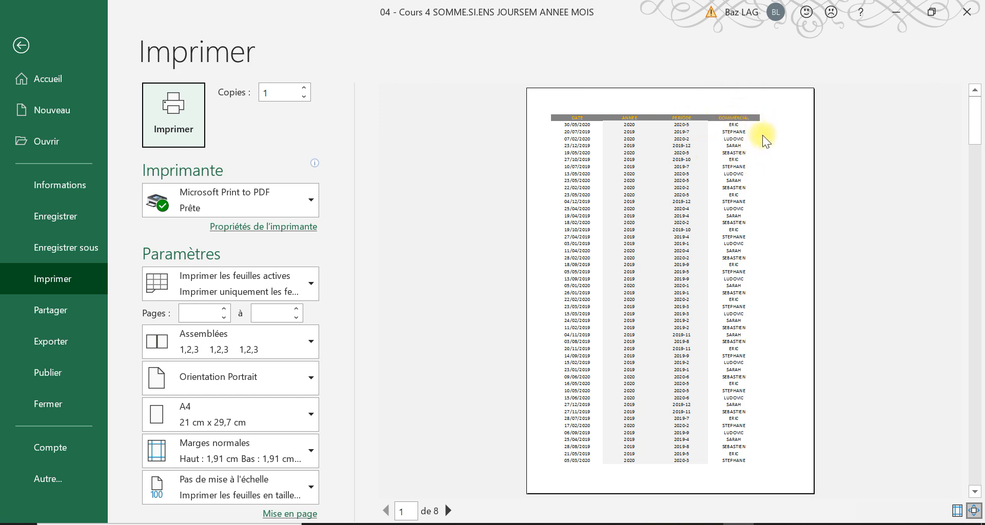
{"action": "left_click", "coordinate": [29, 40]}
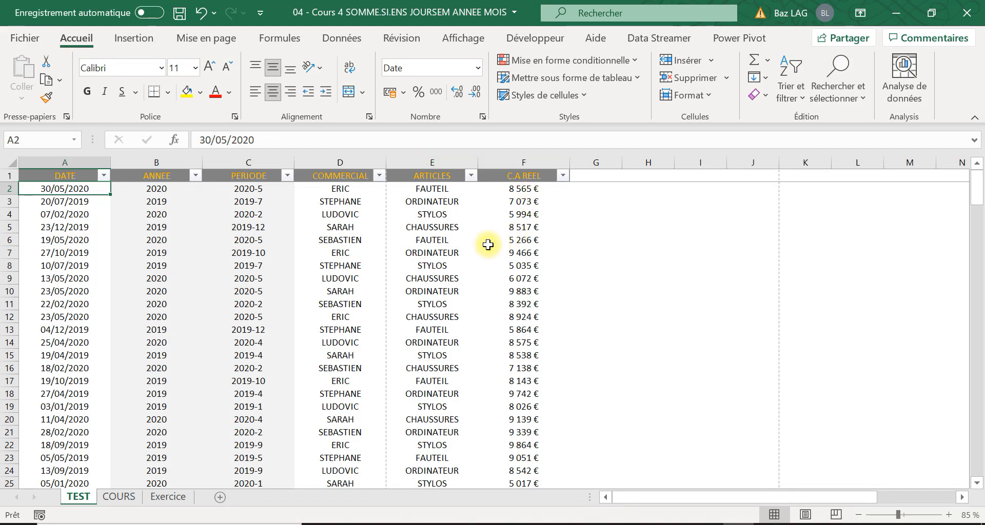
{"action": "left_click", "coordinate": [65, 174]}
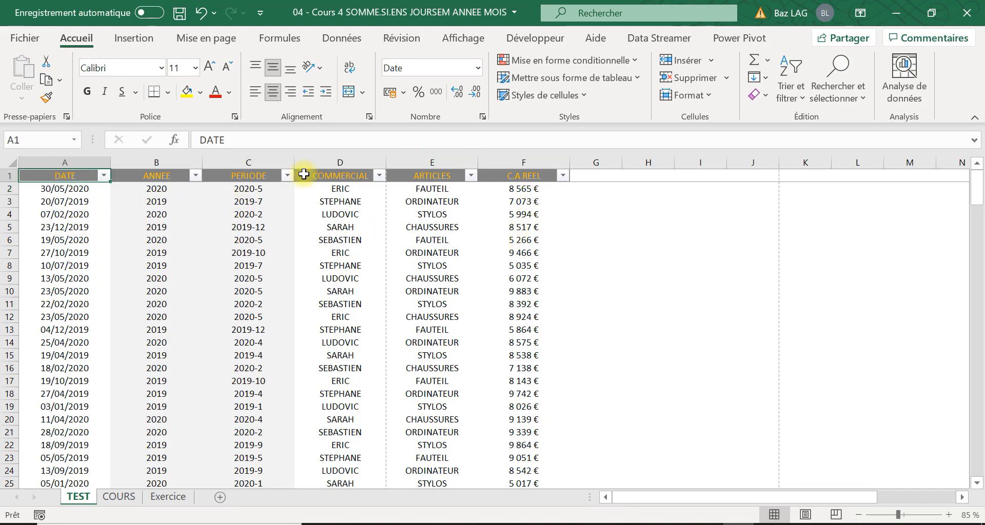
{"action": "left_click", "coordinate": [520, 175]}
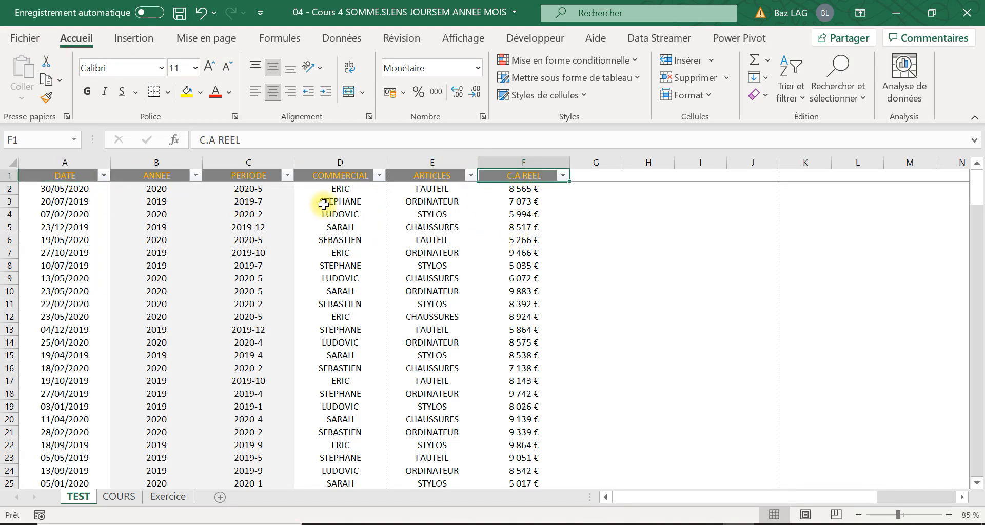
{"action": "key", "text": "ctrl+p"}
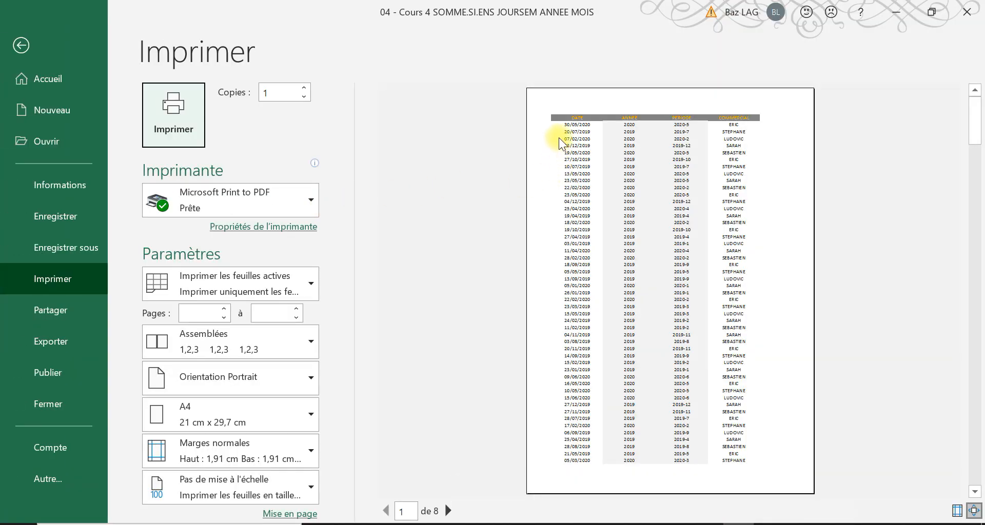
{"action": "left_click", "coordinate": [22, 45]}
{"action": "left_click", "coordinate": [344, 240]}
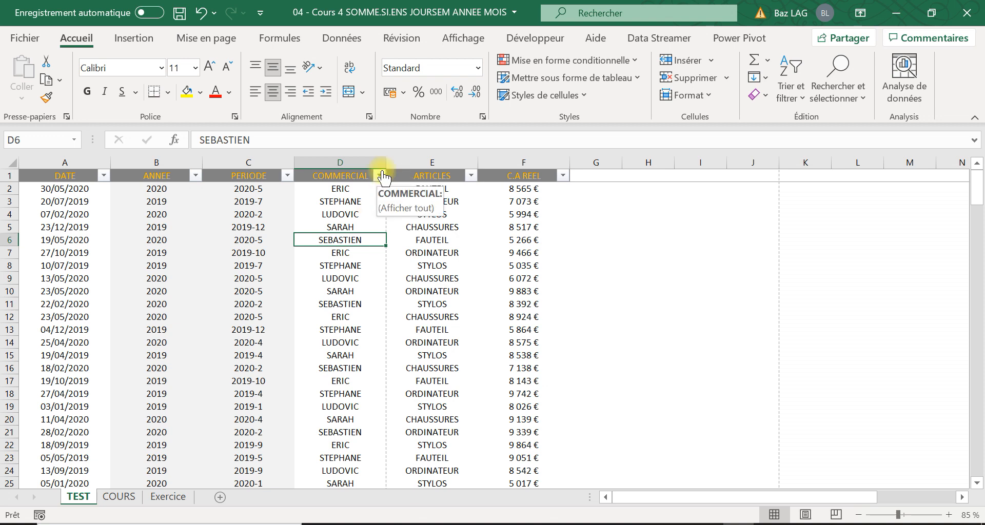
- Create a copy of the TEST sheet placed before TEST, compare the two sheets and return to the original TEST sheet
{"action": "right_click", "coordinate": [81, 494]}
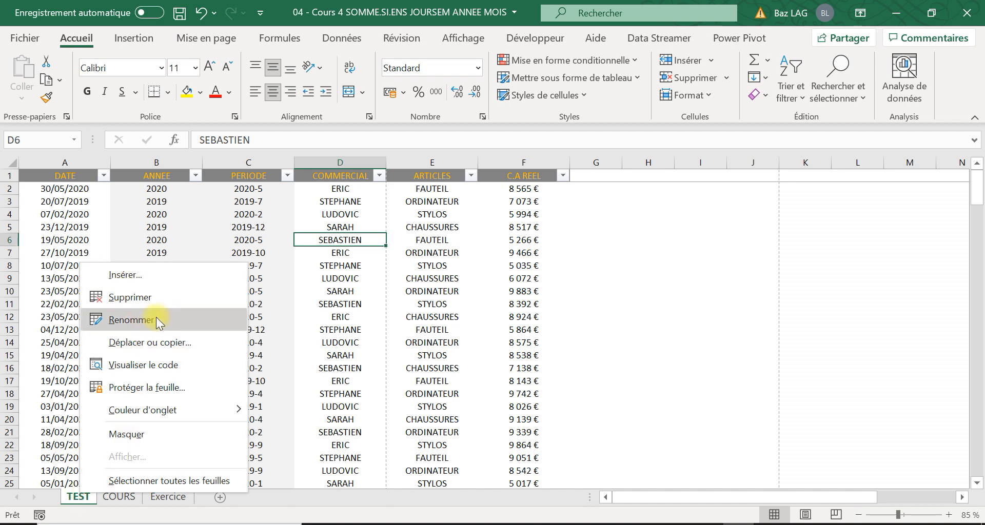
{"action": "left_click", "coordinate": [186, 346]}
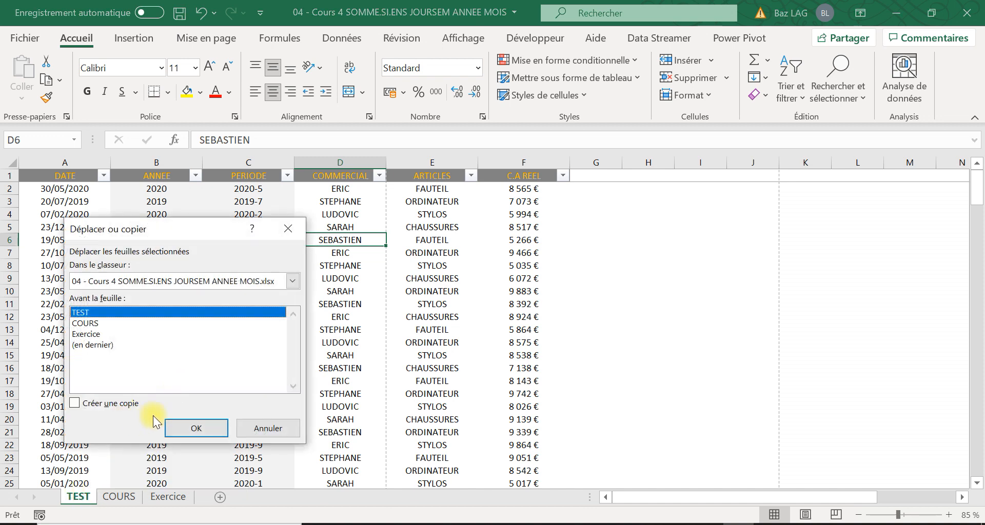
{"action": "left_click", "coordinate": [92, 408]}
{"action": "left_click", "coordinate": [189, 427]}
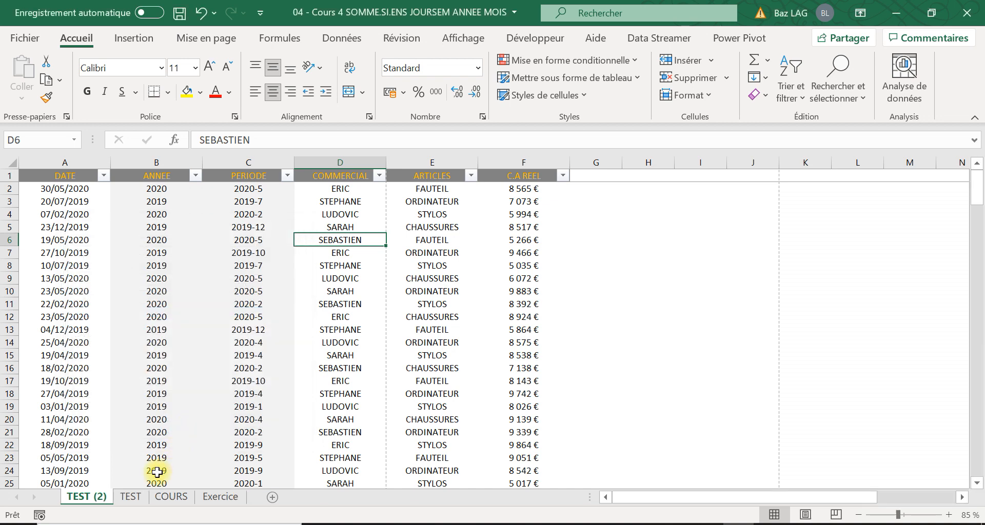
{"action": "left_click", "coordinate": [132, 497]}
{"action": "left_click", "coordinate": [85, 496]}
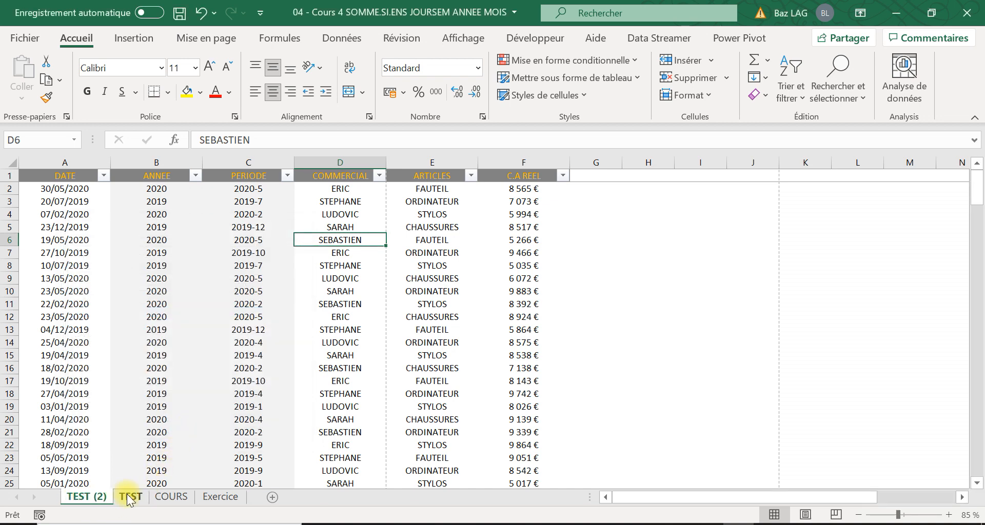
{"action": "left_click", "coordinate": [130, 497]}
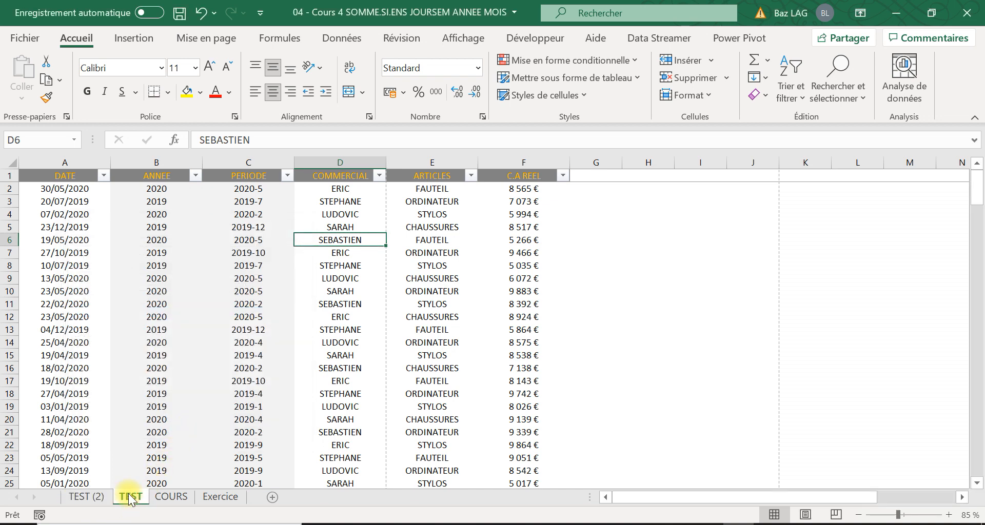
- Examine the available margin presets and page orientation options for the TEST sheet
{"action": "left_click", "coordinate": [200, 39]}
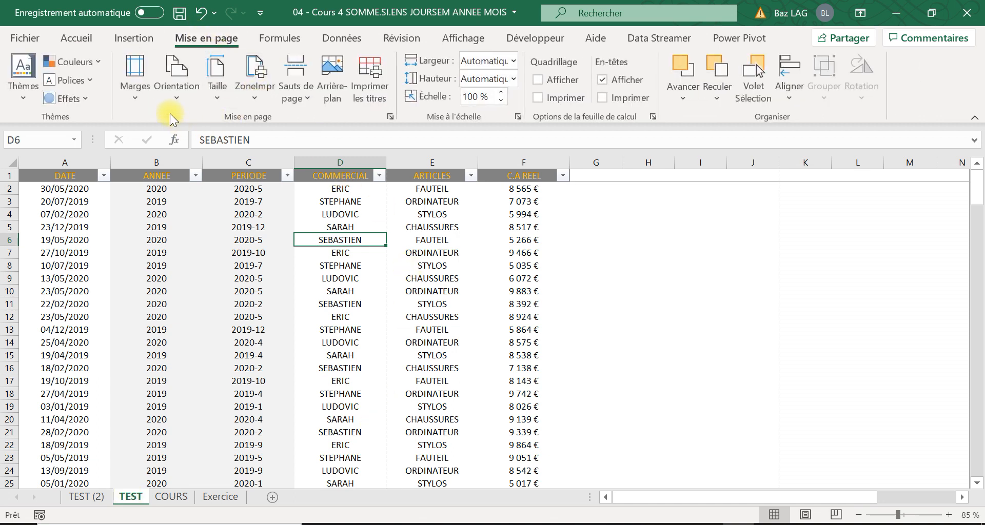
{"action": "left_click", "coordinate": [143, 98]}
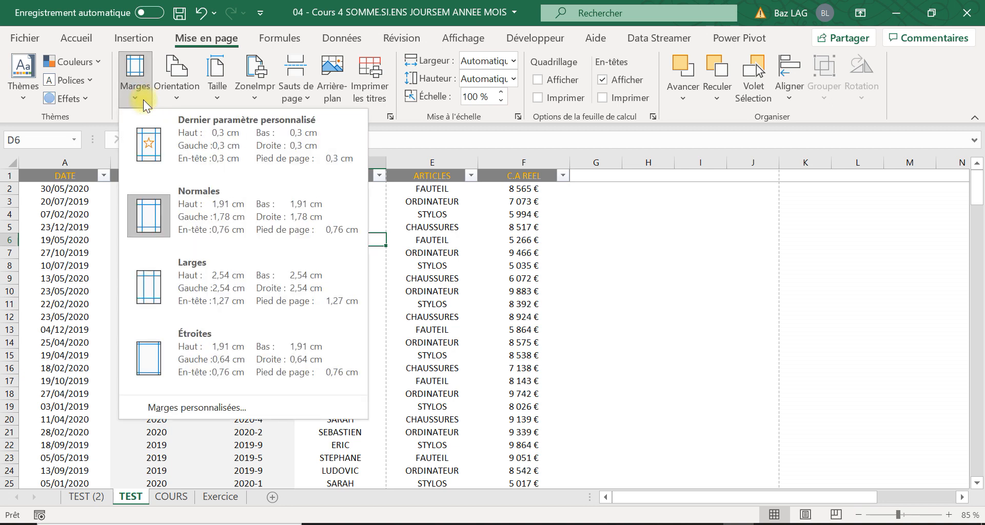
{"action": "left_click", "coordinate": [143, 99]}
{"action": "left_click", "coordinate": [174, 100]}
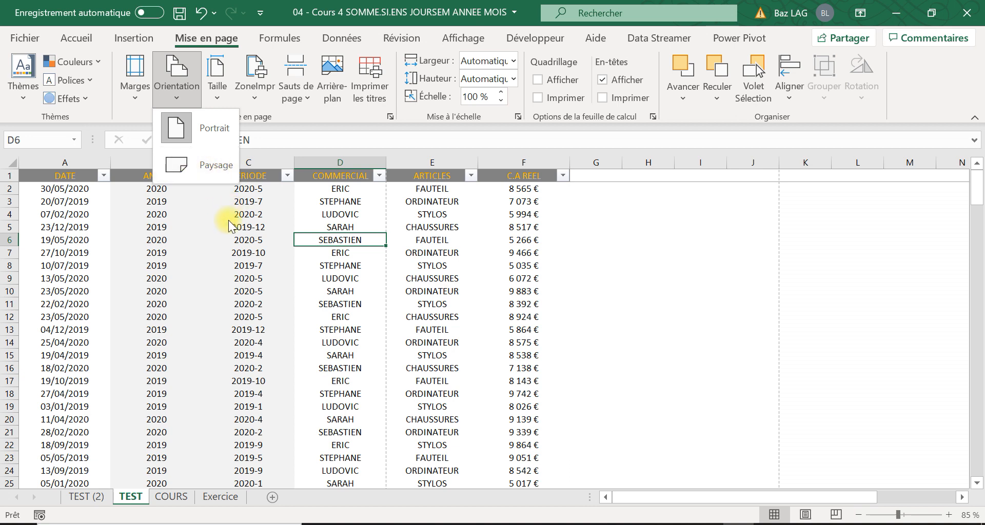
{"action": "left_click", "coordinate": [138, 100]}
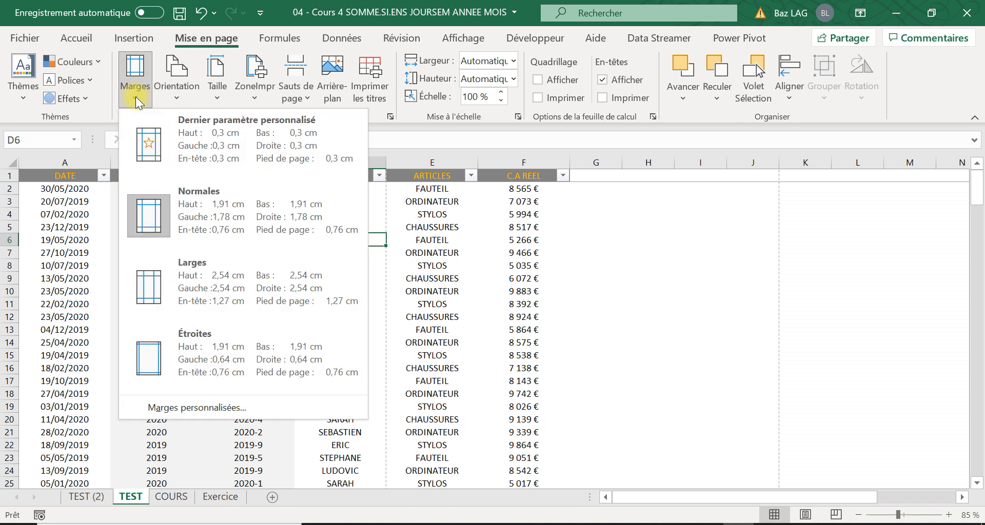
{"action": "left_click", "coordinate": [412, 236]}
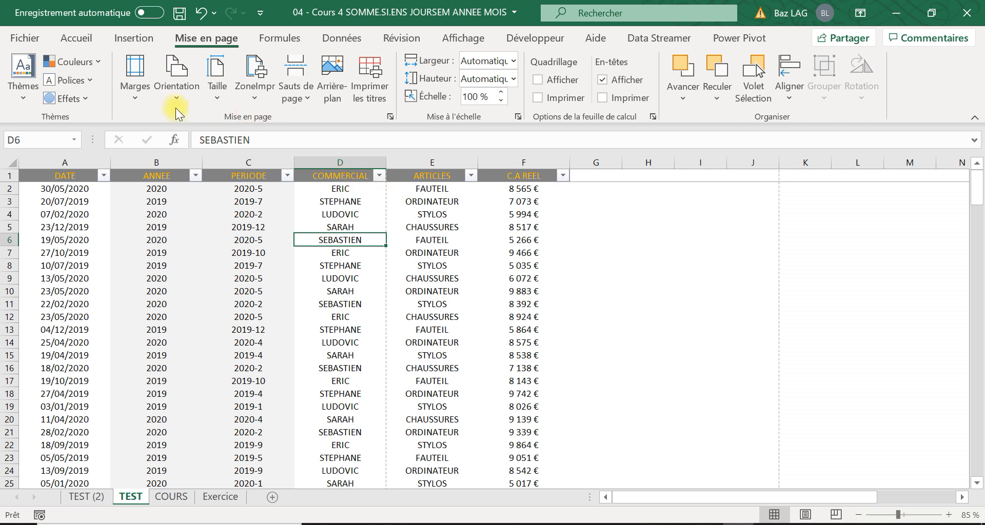
- Open the custom margin settings for the TEST sheet, set the left margin to 0,3 and copy that value
{"action": "left_click", "coordinate": [139, 96]}
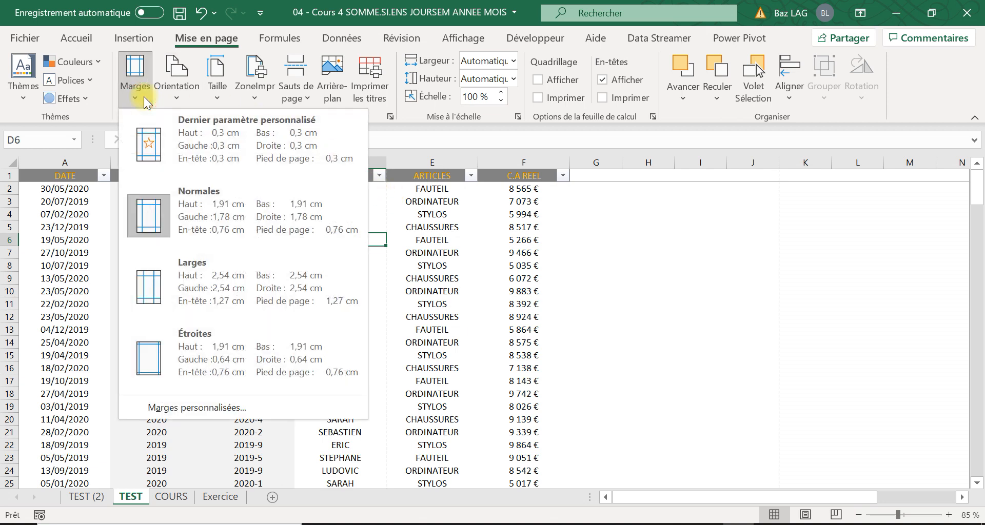
{"action": "left_click", "coordinate": [214, 405]}
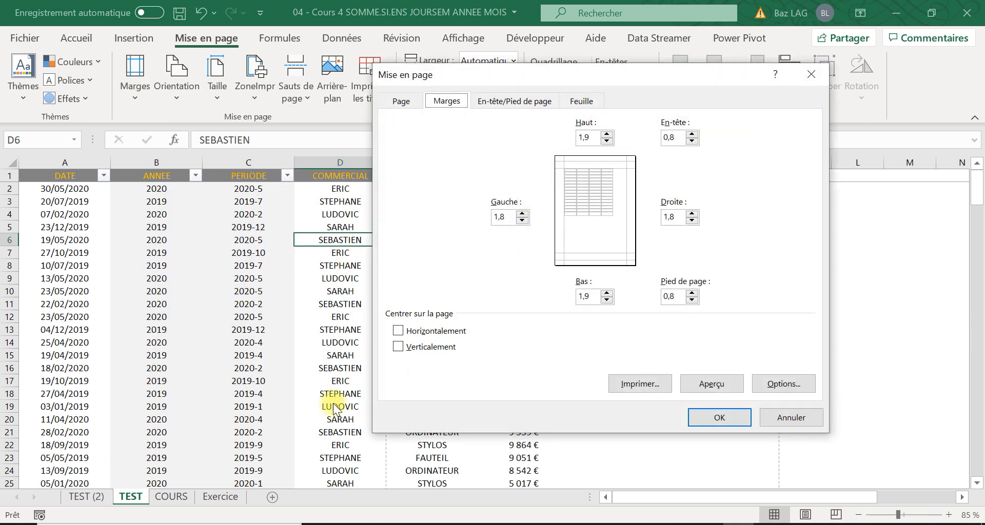
{"action": "left_click_drag", "start_coordinate": [619, 74], "coordinate": [805, 85]}
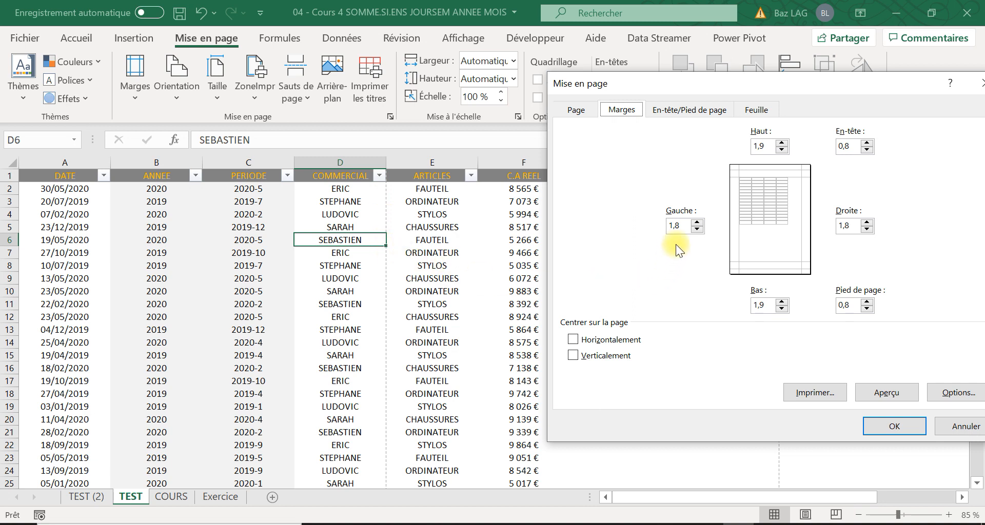
{"action": "left_click", "coordinate": [698, 230]}
{"action": "left_click", "coordinate": [697, 229]}
{"action": "left_click", "coordinate": [698, 229]}
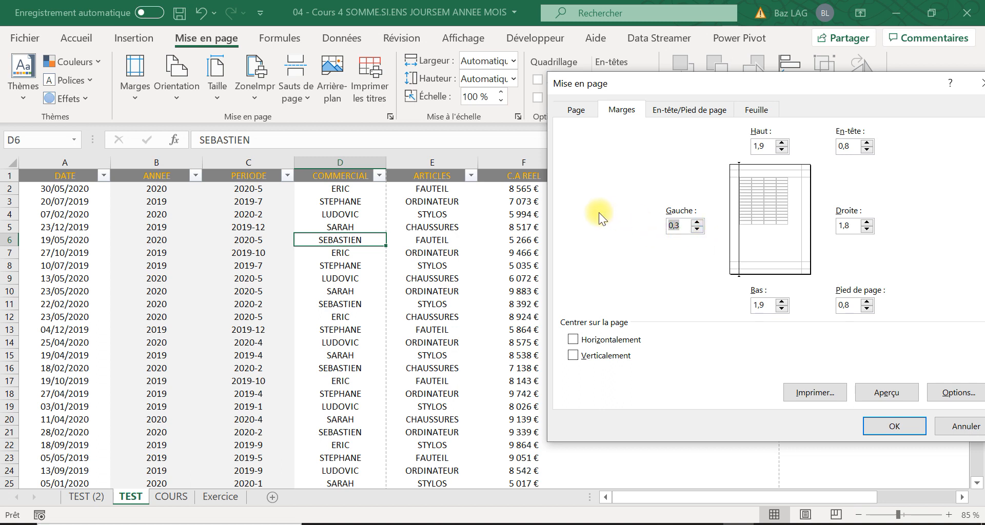
{"action": "key", "text": "ctrl+c"}
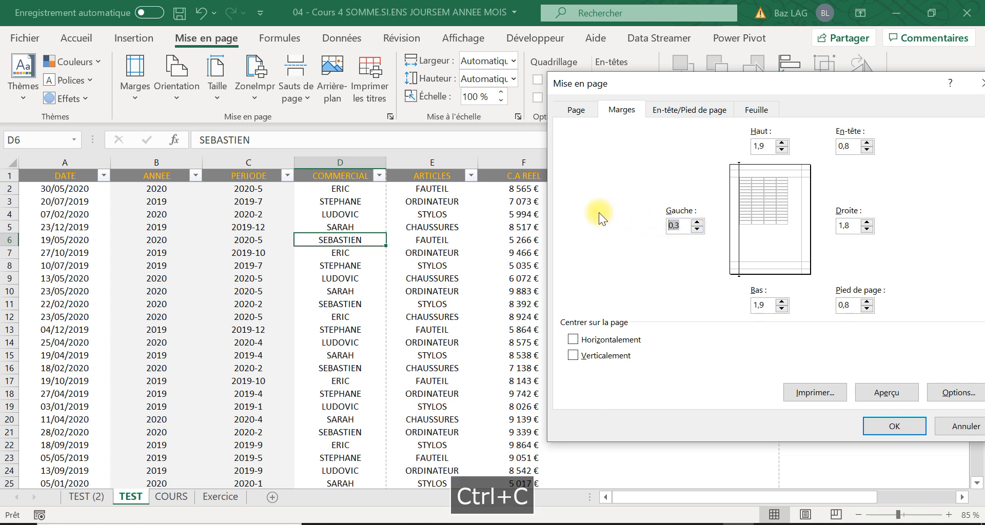
- Set the top, header, right, footer and bottom margins to 0,3 as well and preview the printout
{"action": "left_click", "coordinate": [779, 148]}
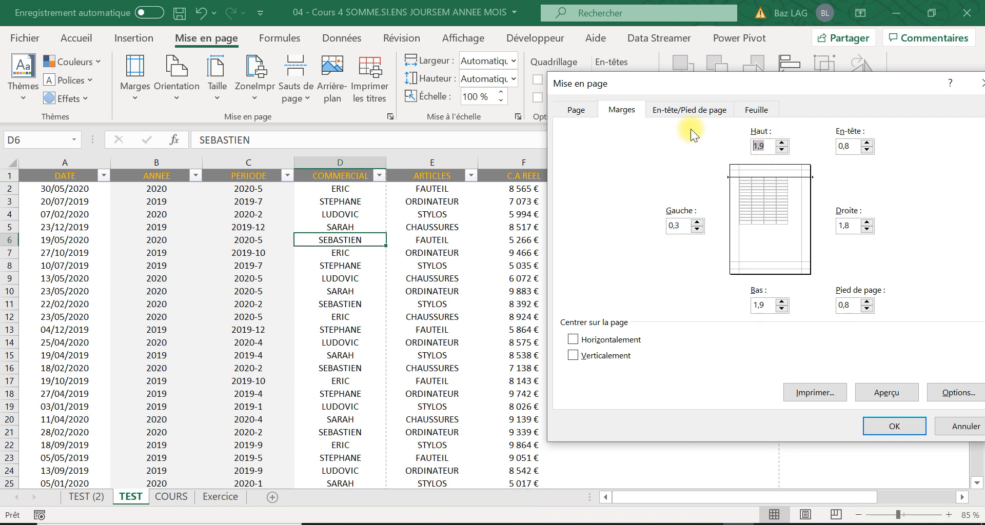
{"action": "key", "text": "ctrl+v"}
{"action": "left_click", "coordinate": [850, 147]}
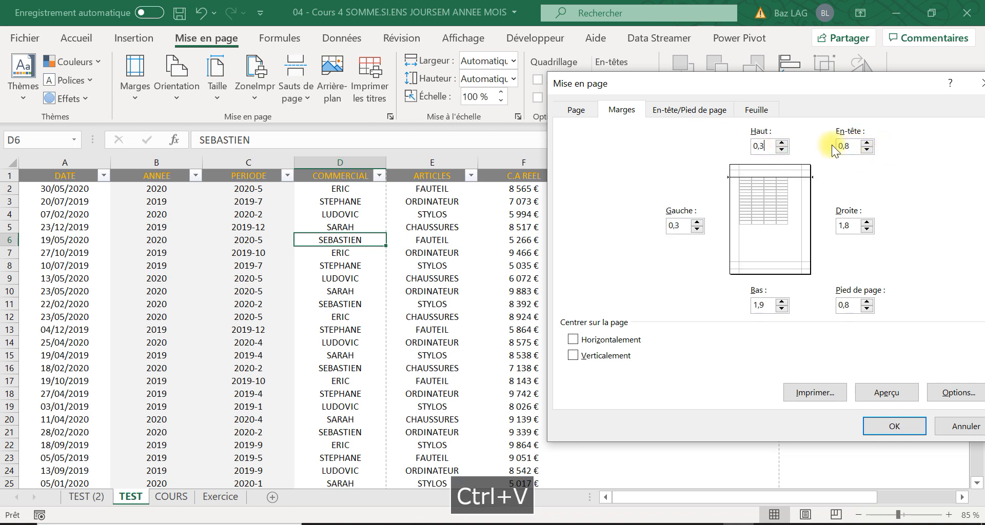
{"action": "key", "text": "ctrl+v"}
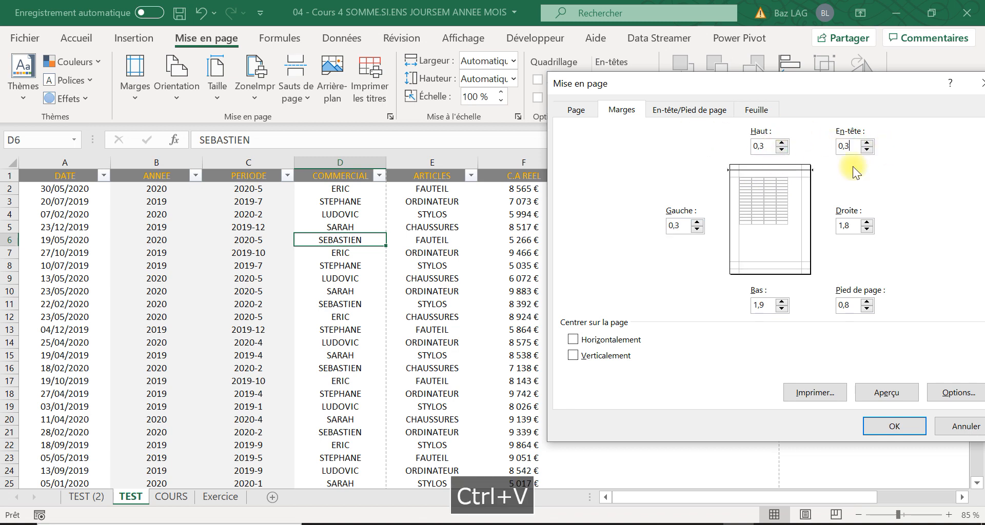
{"action": "left_click", "coordinate": [851, 226]}
{"action": "key", "text": "ctrl+v"}
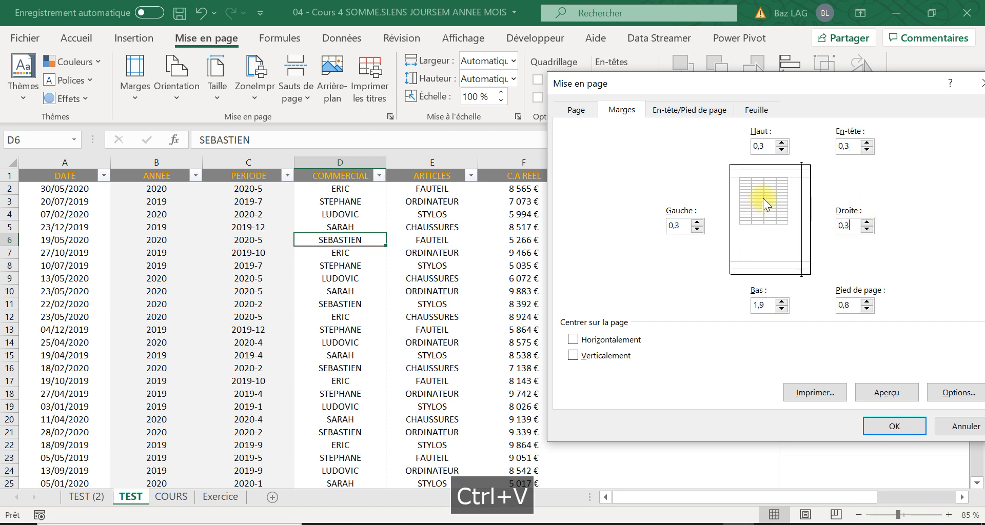
{"action": "left_click", "coordinate": [848, 305]}
{"action": "key", "text": "ctrl+v"}
{"action": "left_click", "coordinate": [760, 305]}
{"action": "key", "text": "ctrl+v"}
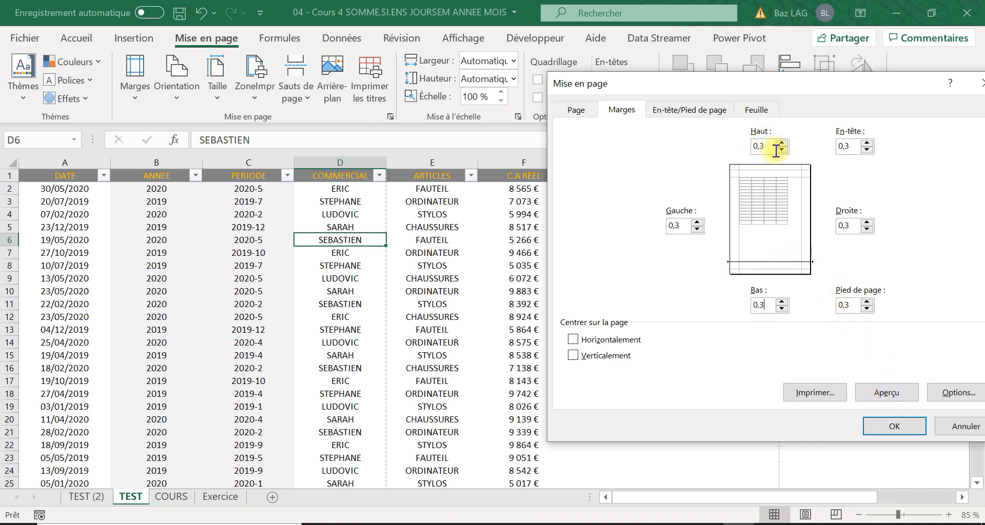
{"action": "left_click", "coordinate": [899, 395]}
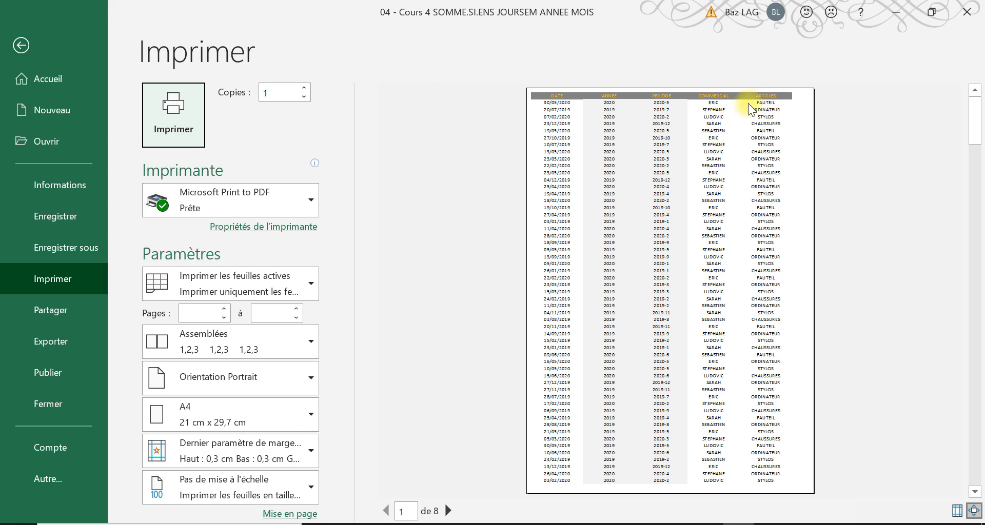
- Set the width of columns A through F on the TEST sheet to 16
{"action": "left_click", "coordinate": [21, 45]}
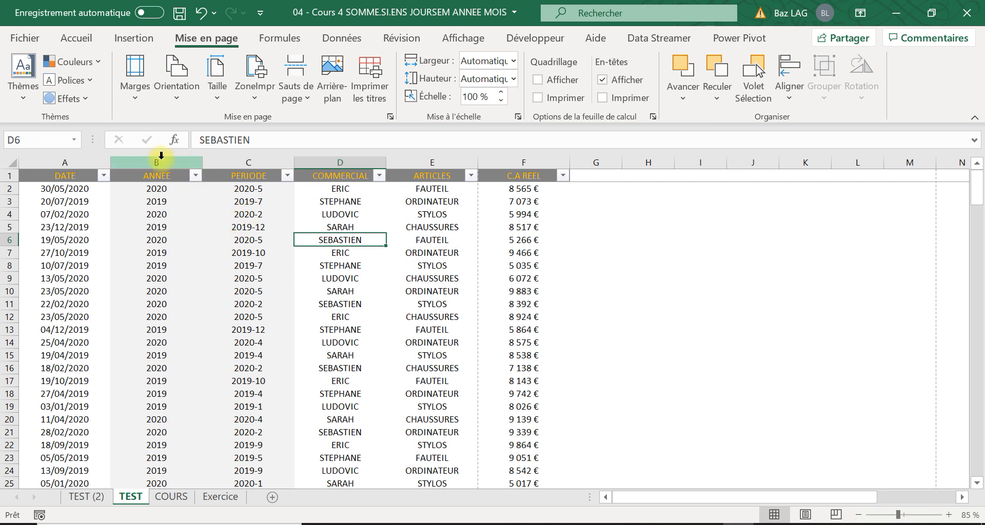
{"action": "left_click", "coordinate": [50, 158]}
{"action": "left_click_drag", "start_coordinate": [49, 158], "coordinate": [508, 171]}
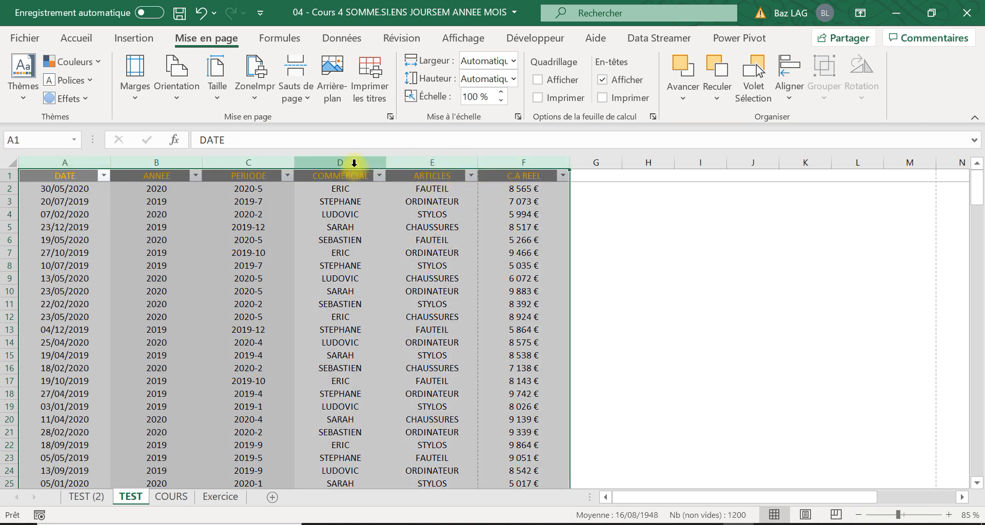
{"action": "left_click", "coordinate": [314, 251]}
{"action": "left_click_drag", "start_coordinate": [67, 162], "coordinate": [532, 163]}
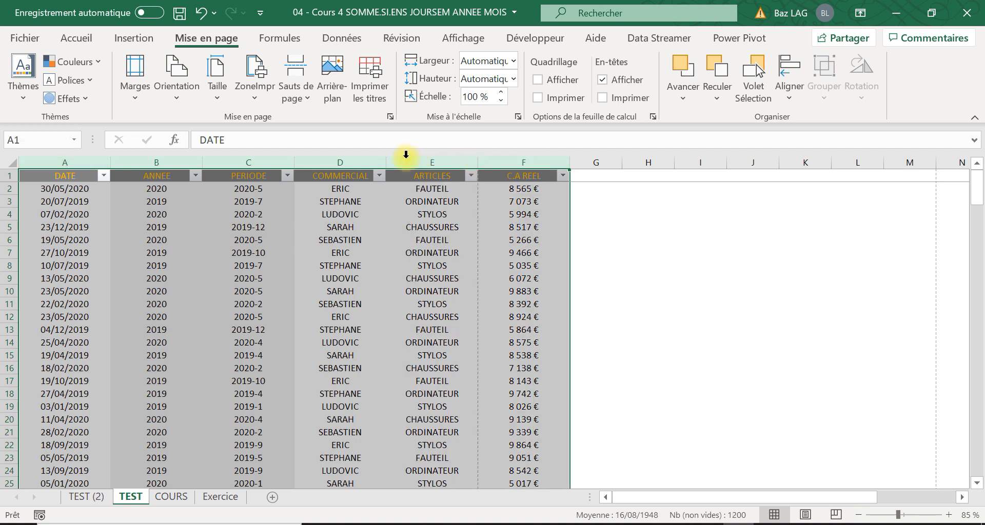
{"action": "right_click", "coordinate": [349, 164]}
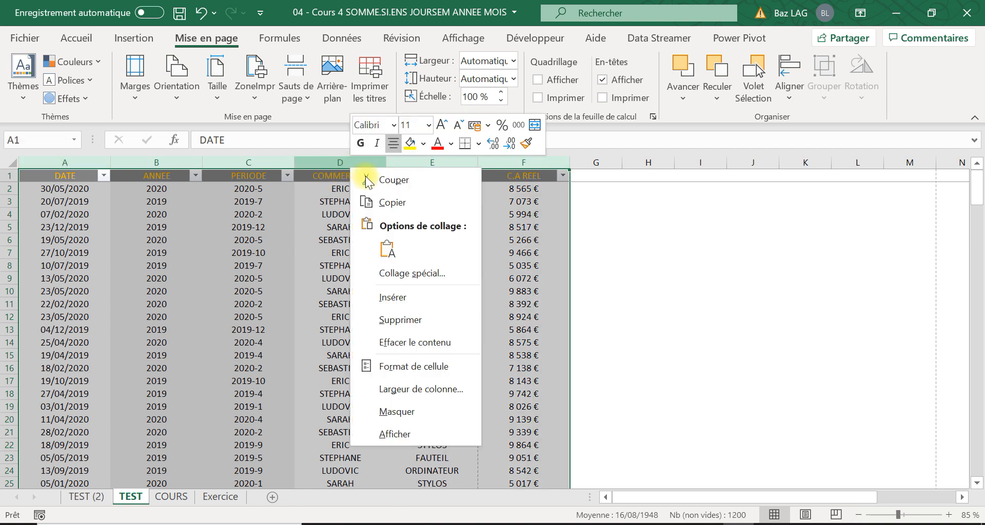
{"action": "left_click", "coordinate": [405, 389]}
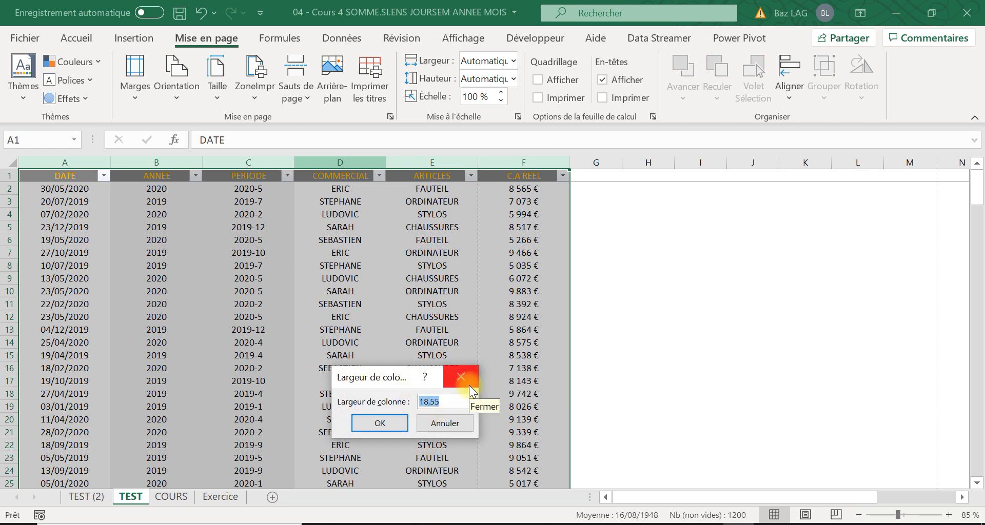
{"action": "type", "text": "15"}
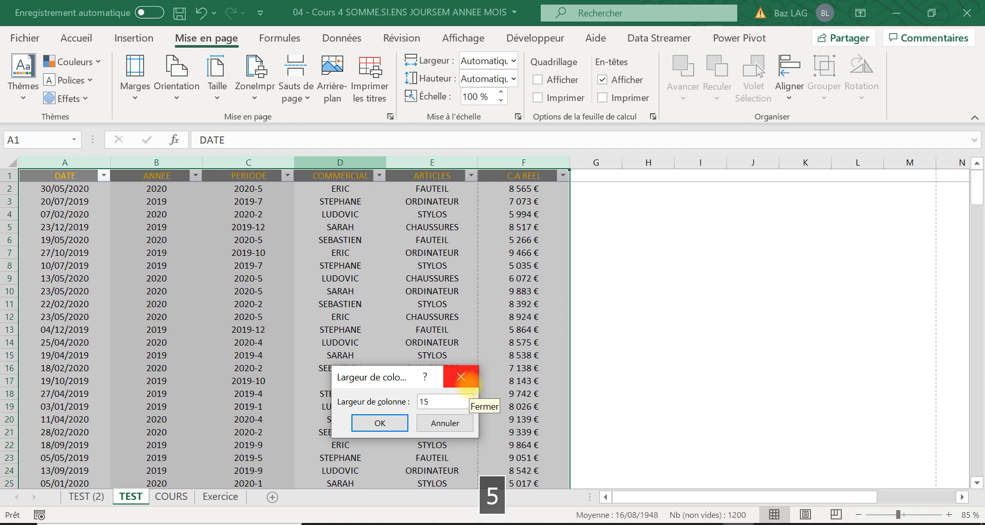
{"action": "key", "text": "BackSpace"}
{"action": "type", "text": "6"}
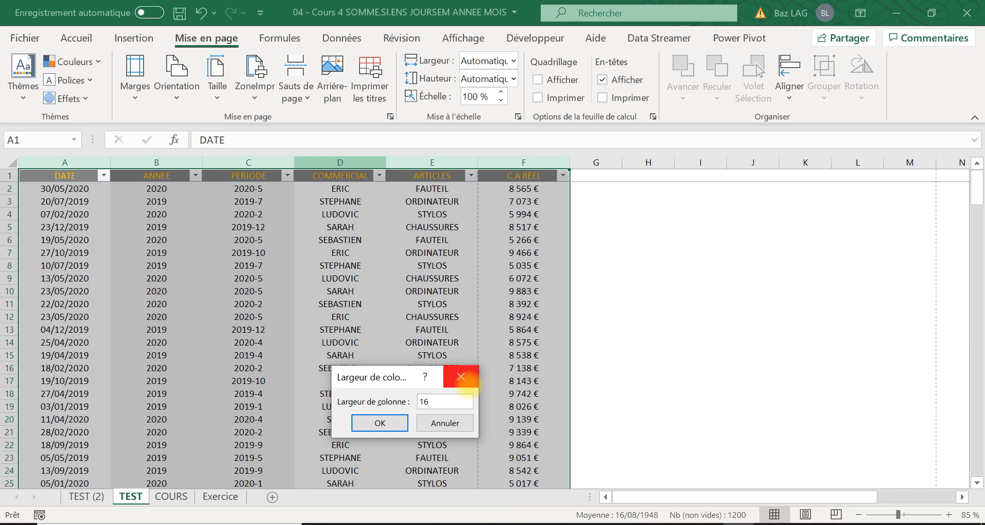
{"action": "left_click", "coordinate": [361, 424]}
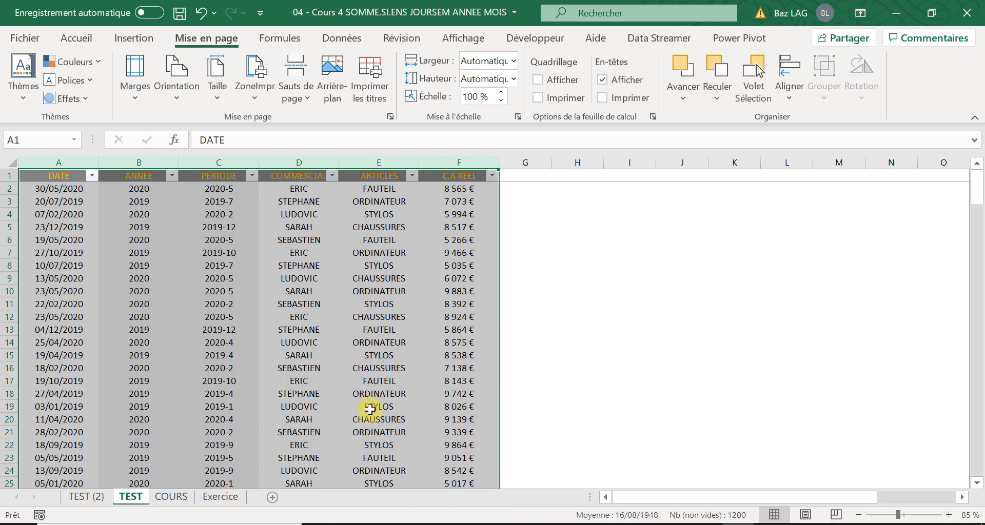
{"action": "left_click", "coordinate": [314, 292]}
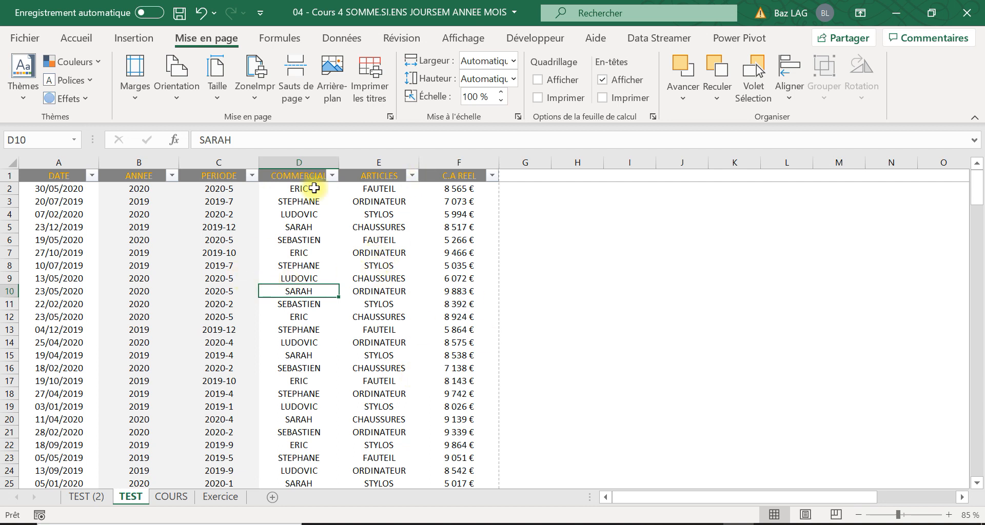
- Page through the TEST sheet's print preview to page 4, then recheck the layout of page 1
{"action": "key", "text": "ctrl+p"}
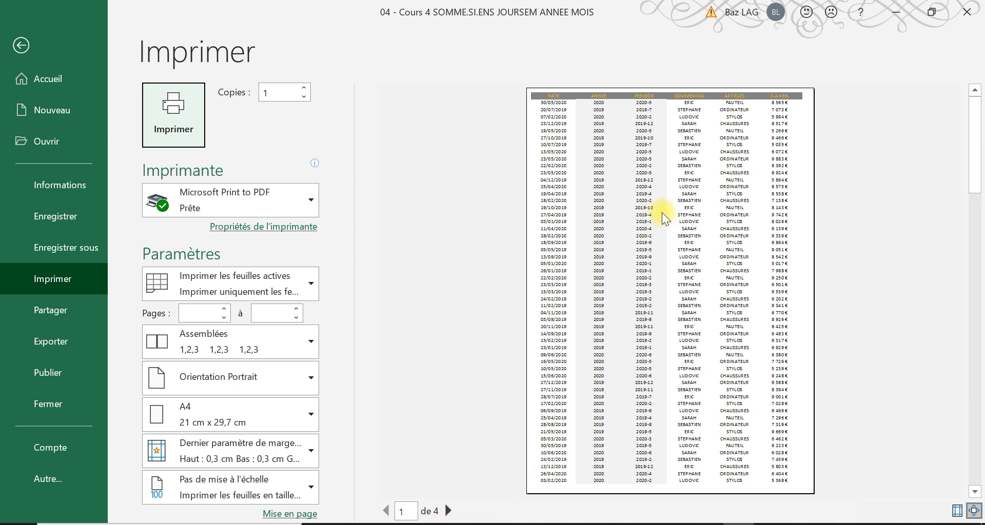
{"action": "left_click", "coordinate": [449, 511]}
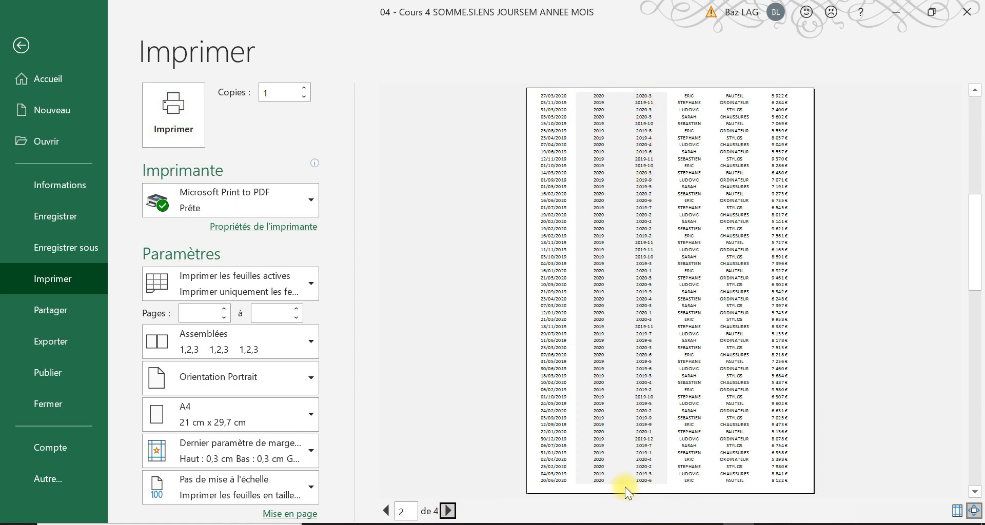
{"action": "left_click", "coordinate": [449, 511]}
{"action": "left_click", "coordinate": [450, 514]}
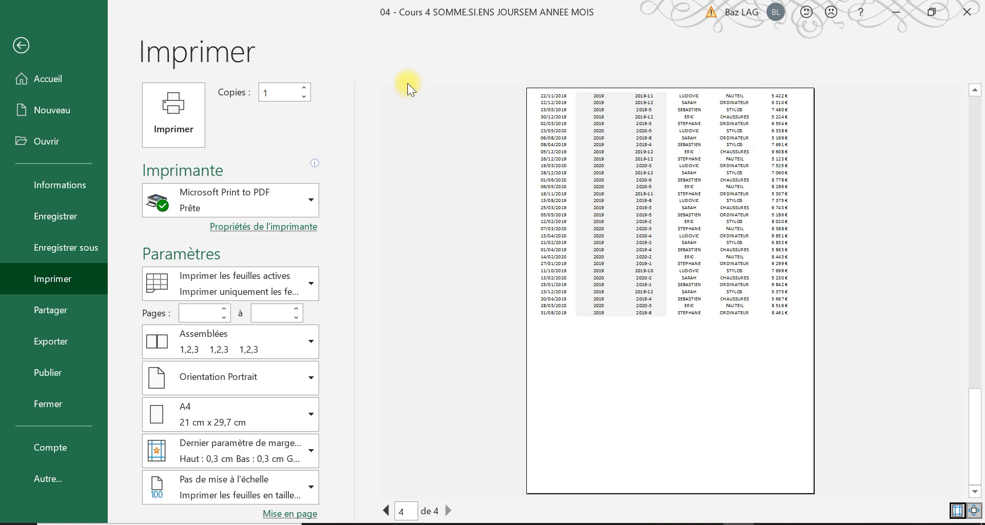
{"action": "left_click", "coordinate": [24, 40]}
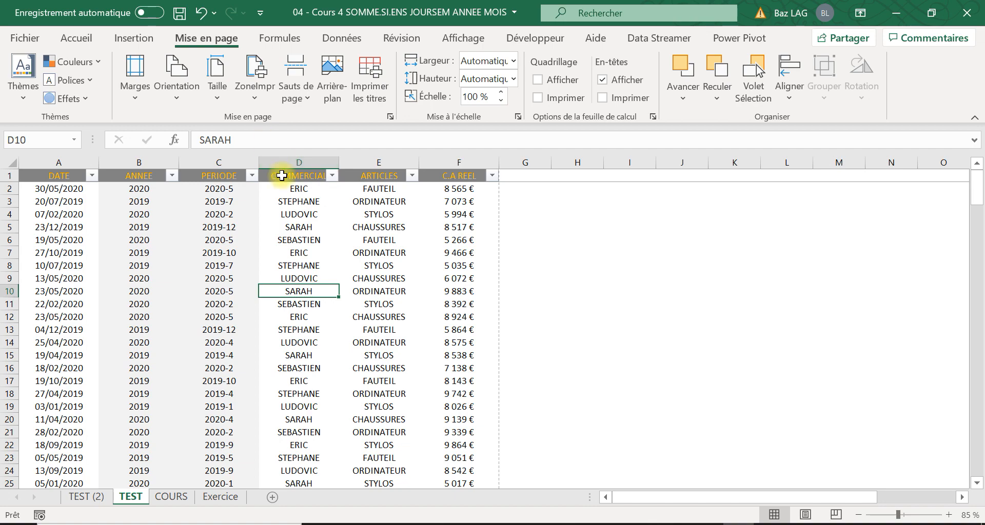
{"action": "key", "text": "ctrl+p"}
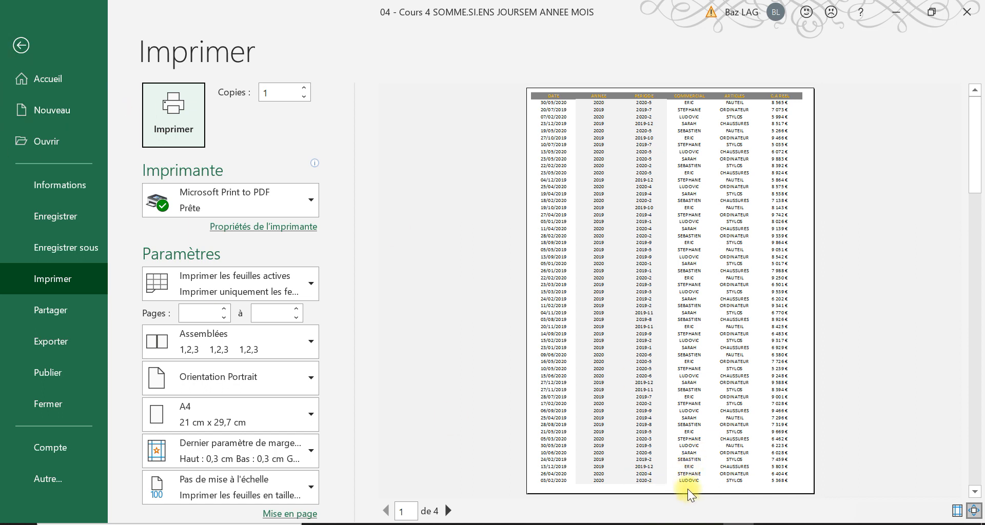
{"action": "left_click", "coordinate": [21, 48]}
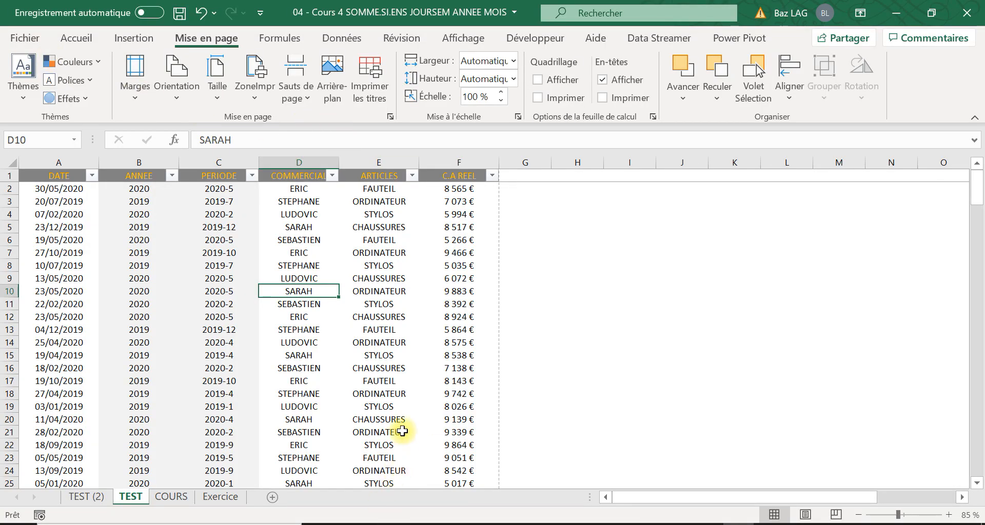
- Set both the bottom margin and the footer margin to 1.3 cm and check the print preview
{"action": "left_click", "coordinate": [135, 101]}
{"action": "left_click", "coordinate": [169, 405]}
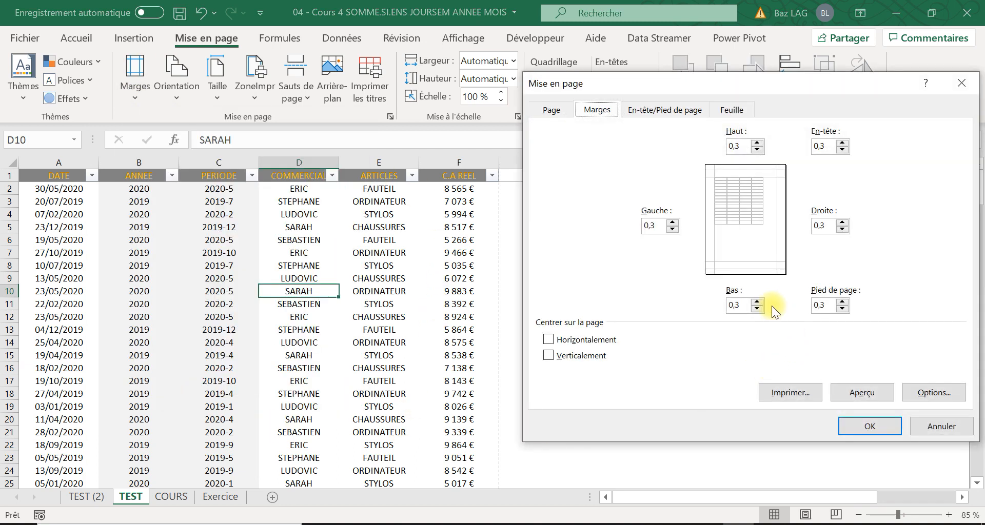
{"action": "left_click", "coordinate": [760, 300]}
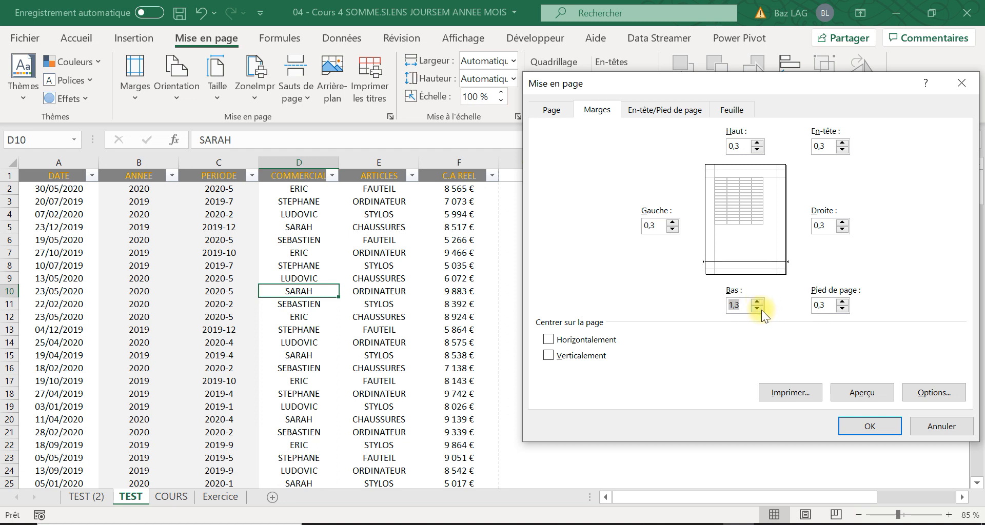
{"action": "left_click", "coordinate": [843, 301]}
{"action": "left_click", "coordinate": [843, 302]}
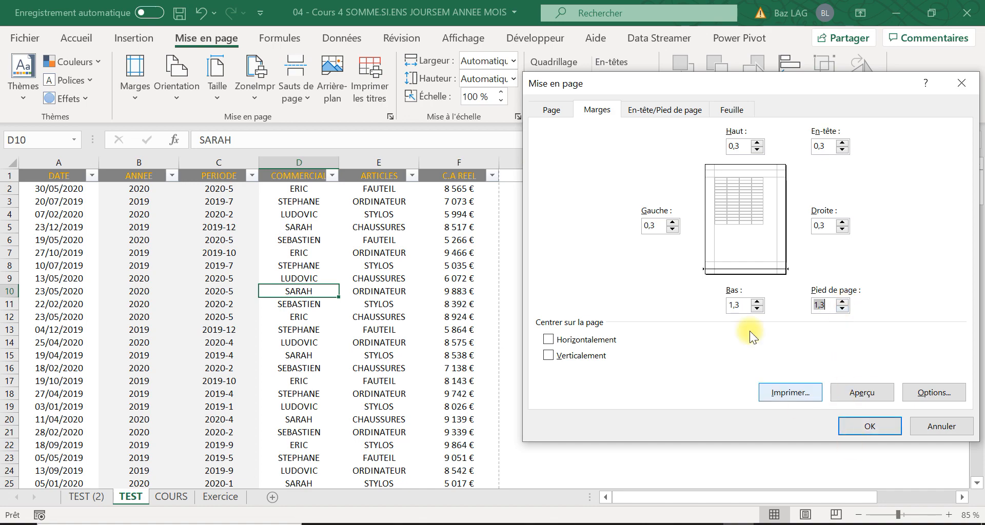
{"action": "left_click", "coordinate": [860, 393]}
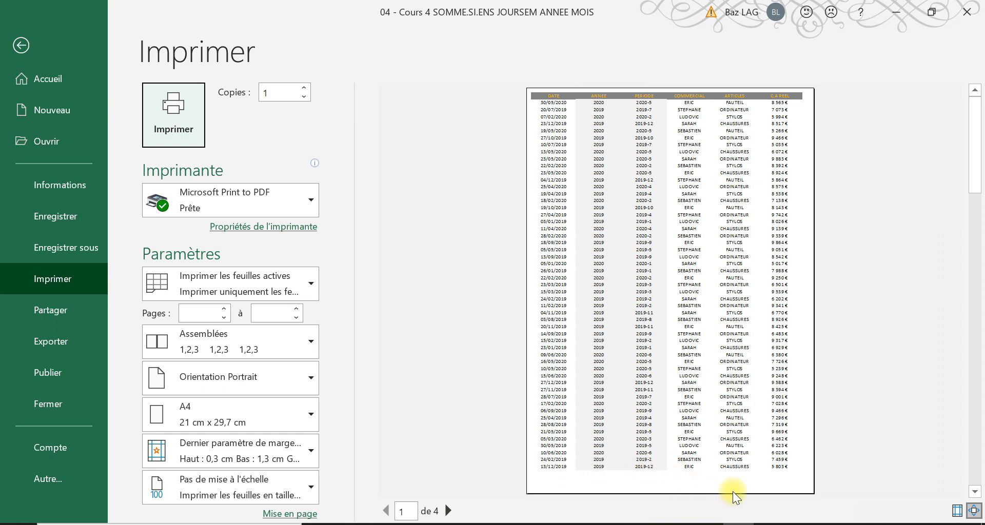
{"action": "left_click", "coordinate": [21, 45]}
{"action": "left_click", "coordinate": [318, 250]}
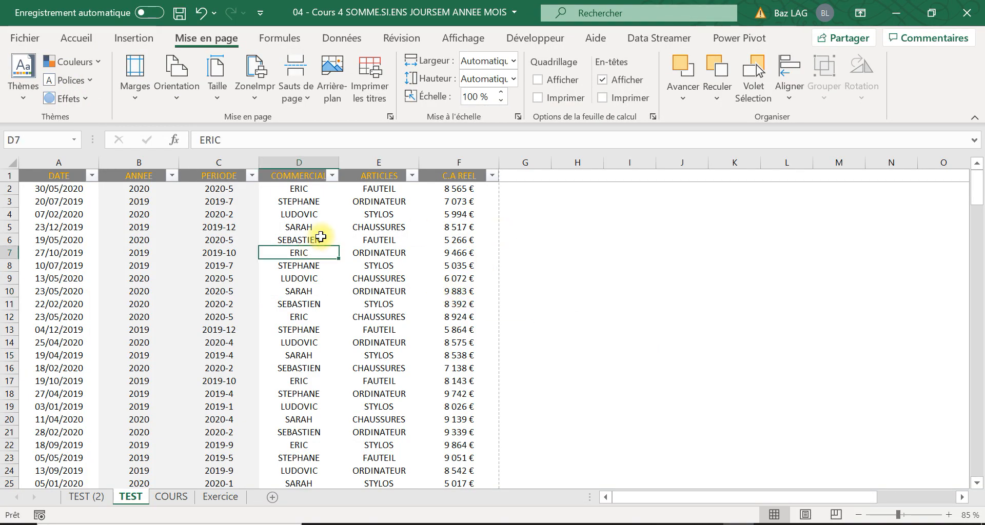
- Add the predefined page footer "Page 1 de ?" to the sheet and check it in the print preview
{"action": "left_click", "coordinate": [377, 98]}
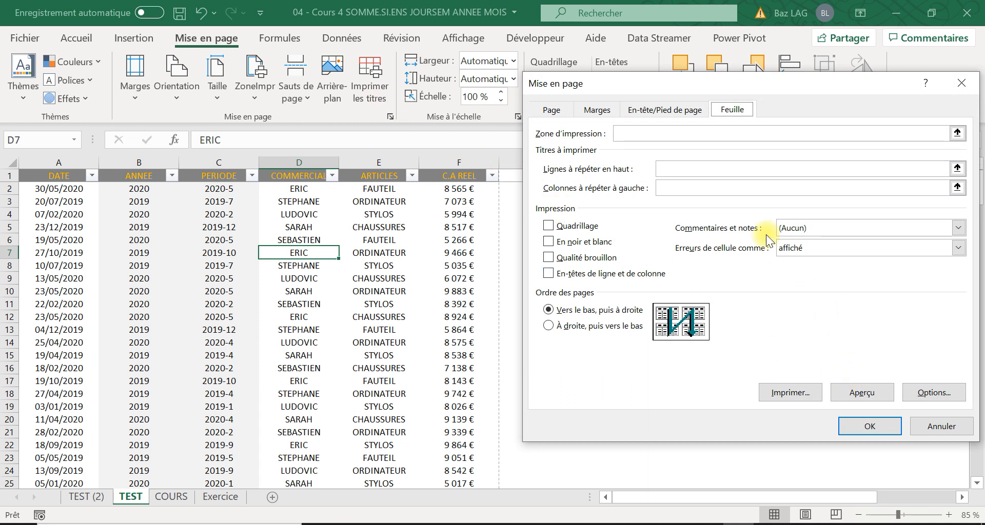
{"action": "left_click", "coordinate": [654, 116]}
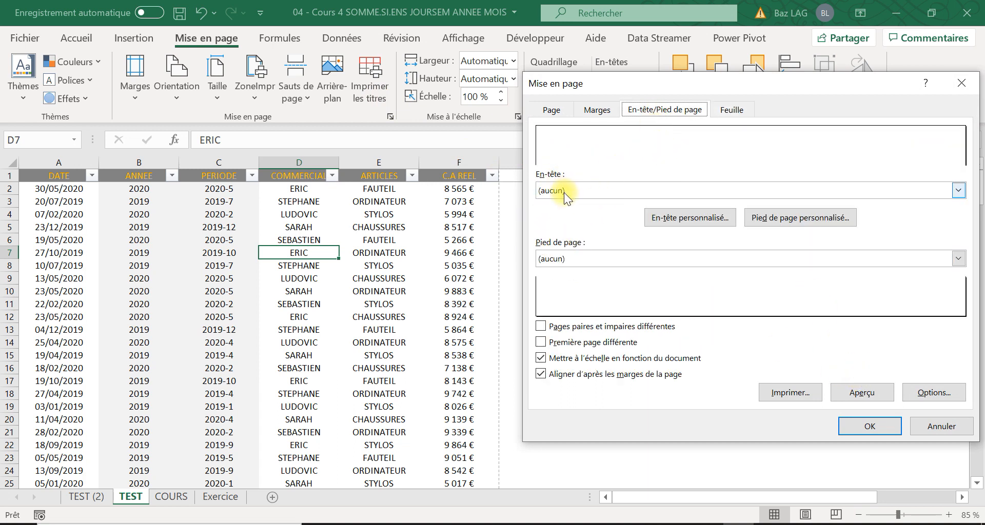
{"action": "left_click", "coordinate": [577, 256]}
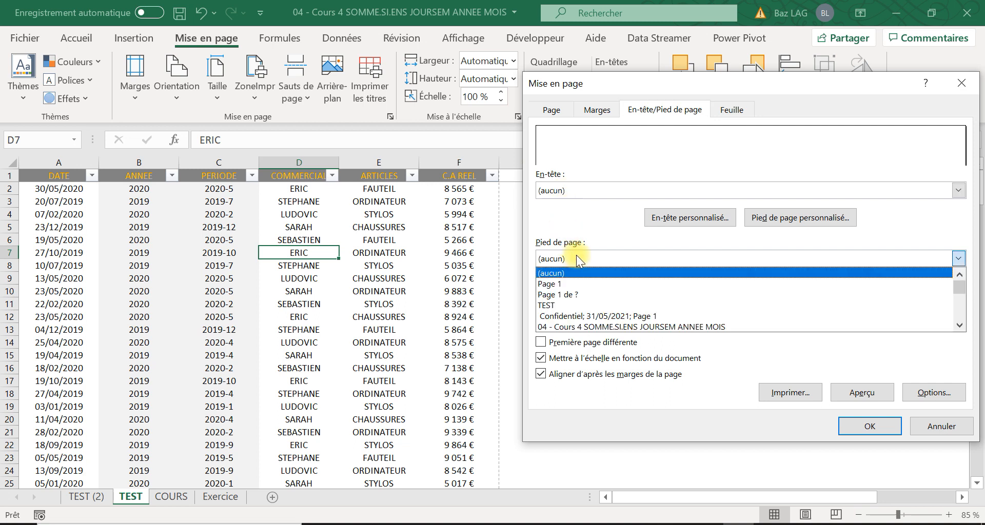
{"action": "left_click", "coordinate": [576, 297]}
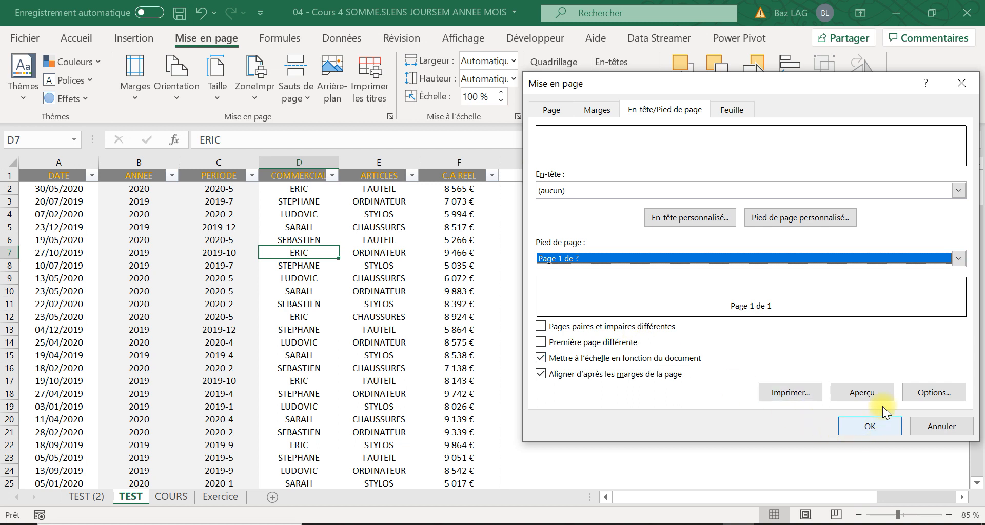
{"action": "left_click", "coordinate": [874, 396]}
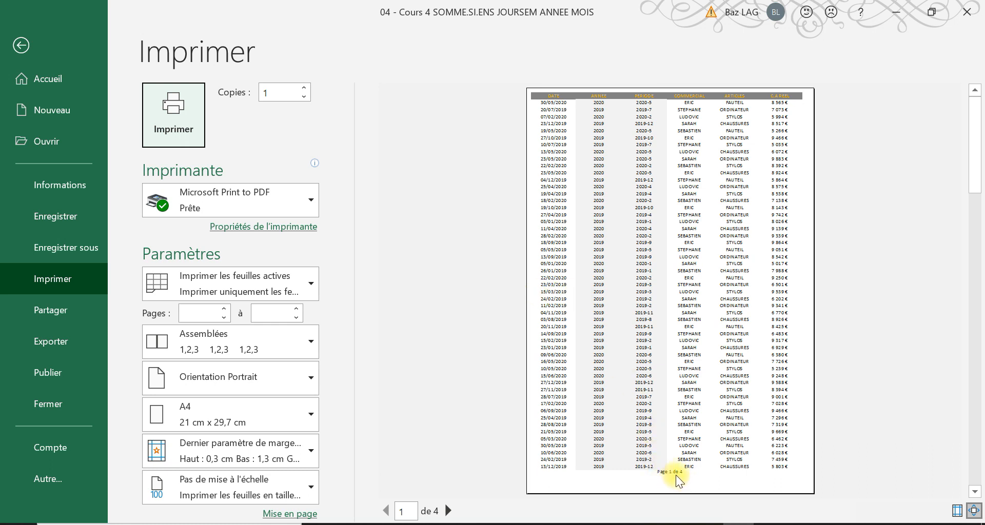
{"action": "left_click", "coordinate": [22, 44]}
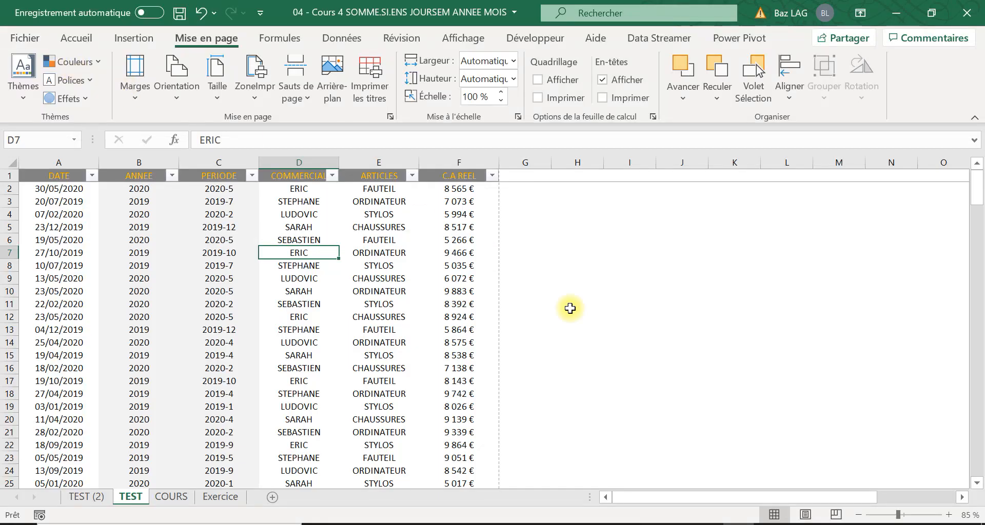
{"action": "scroll", "coordinate": [472, 316], "scroll_direction": "down", "scroll_amount": 2}
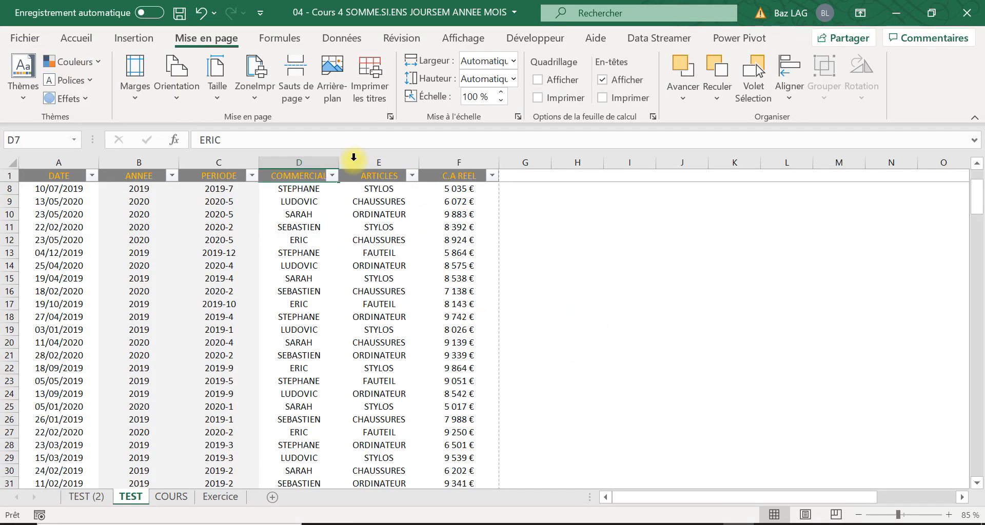
{"action": "scroll", "coordinate": [380, 251], "scroll_direction": "down", "scroll_amount": 2}
{"action": "scroll", "coordinate": [380, 246], "scroll_direction": "up", "scroll_amount": 3}
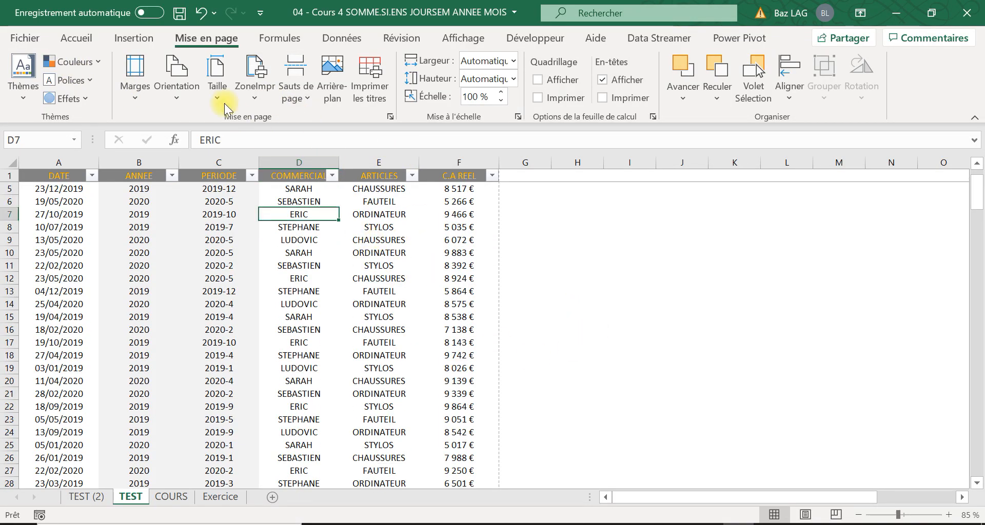
{"action": "left_click", "coordinate": [371, 100]}
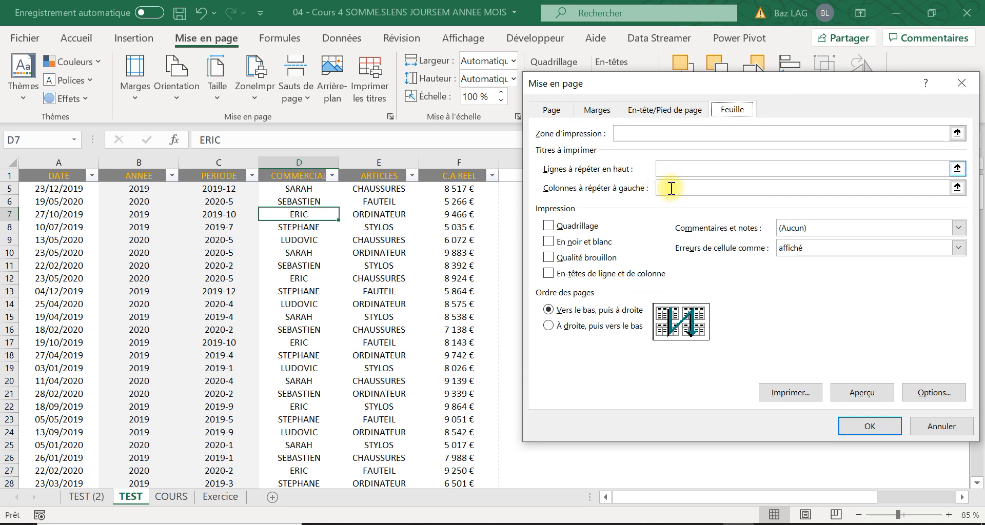
{"action": "left_click", "coordinate": [656, 109]}
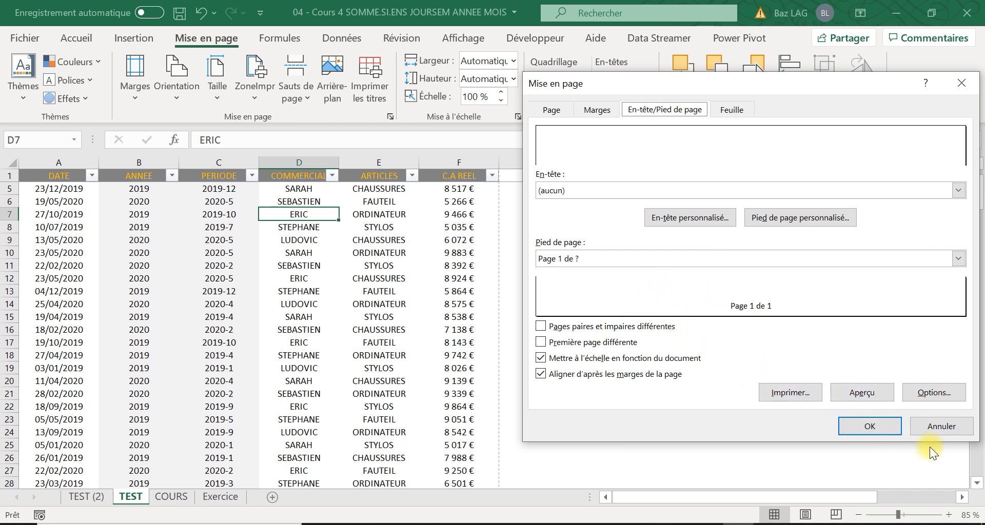
{"action": "left_click", "coordinate": [925, 425]}
- Reduce the footer margin to 0.8 cm in the custom margins and check the footer position in the print preview
{"action": "left_click", "coordinate": [135, 82]}
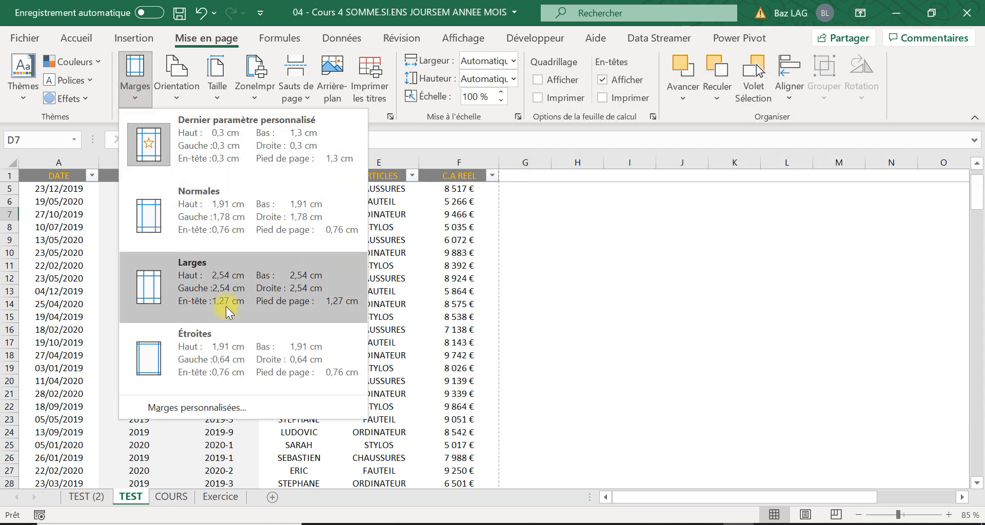
{"action": "left_click", "coordinate": [210, 408]}
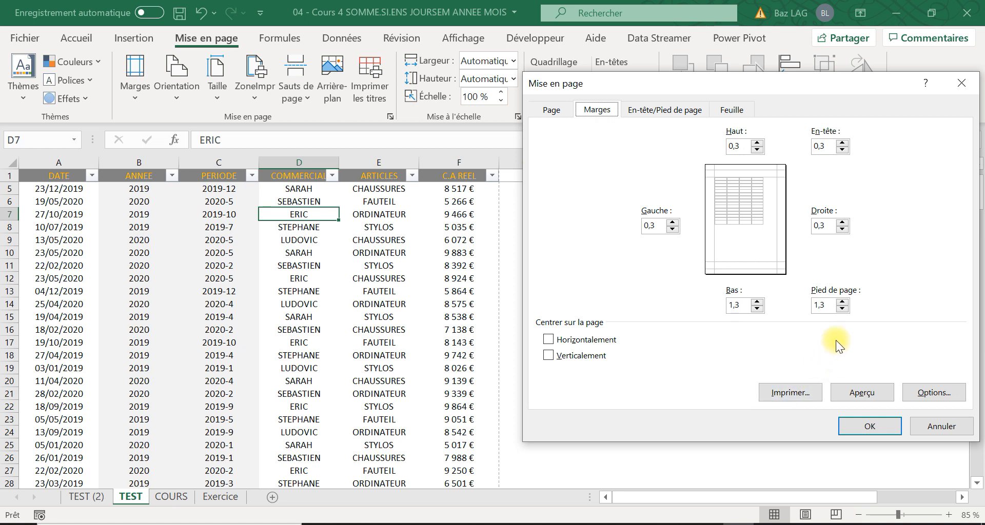
{"action": "left_click", "coordinate": [842, 309]}
{"action": "left_click", "coordinate": [842, 309]}
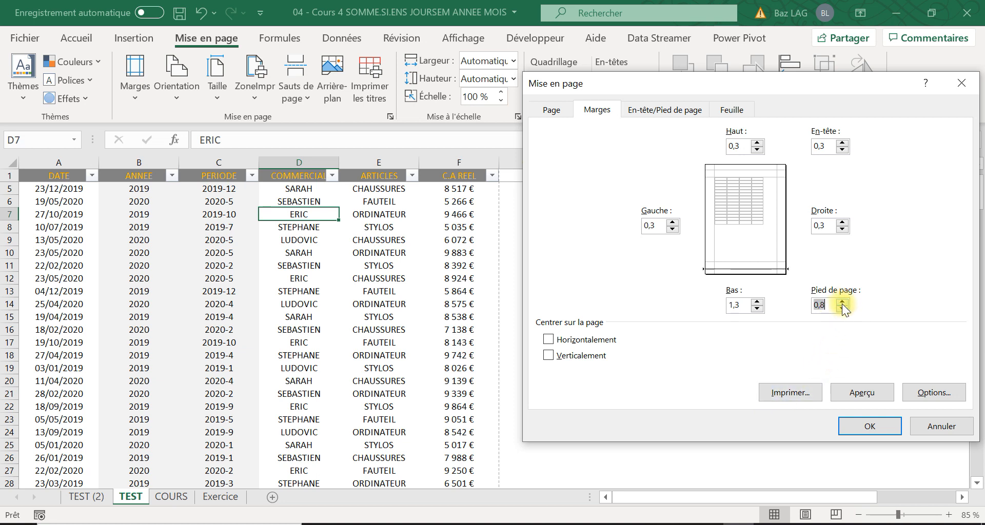
{"action": "left_click", "coordinate": [861, 392]}
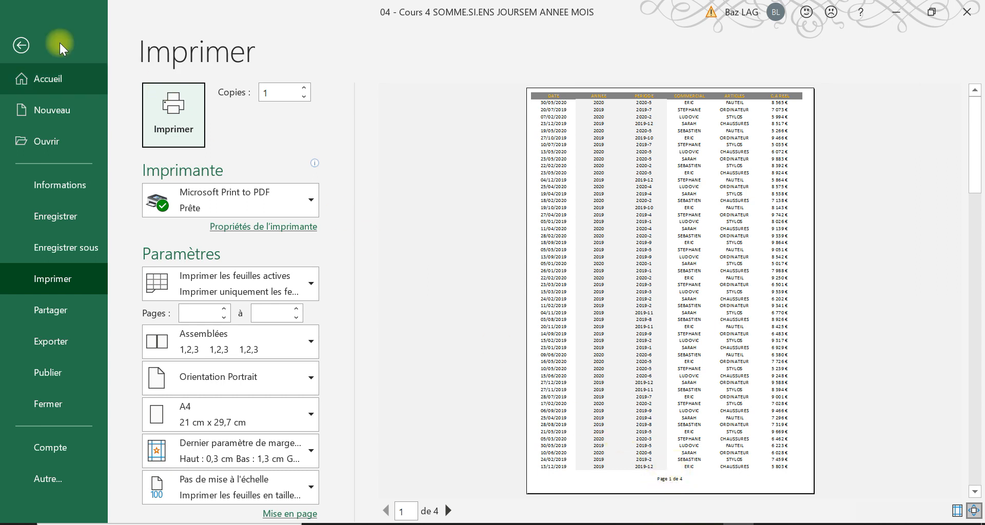
{"action": "left_click", "coordinate": [22, 45]}
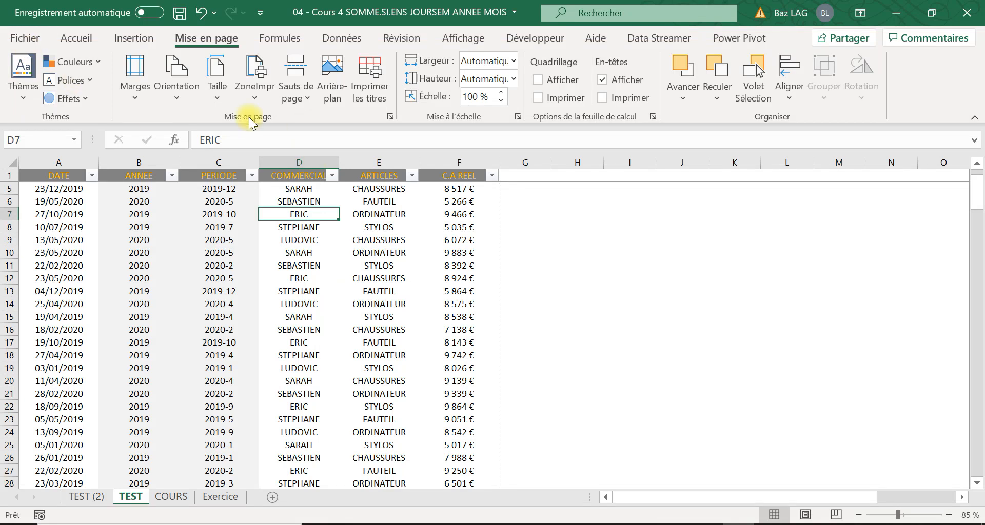
- Lower the footer margin by one increment in the custom margins and check the footer position in the print preview
{"action": "left_click", "coordinate": [135, 77]}
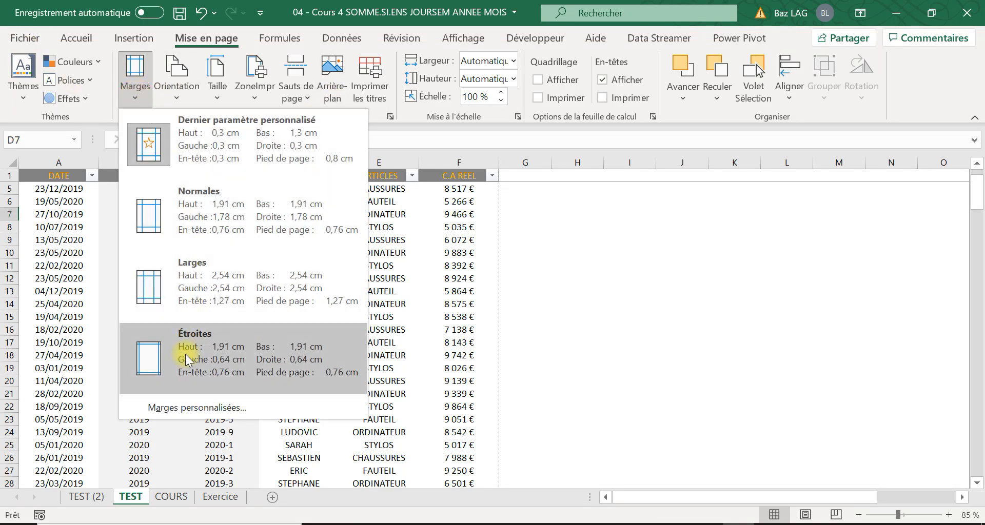
{"action": "left_click", "coordinate": [195, 407]}
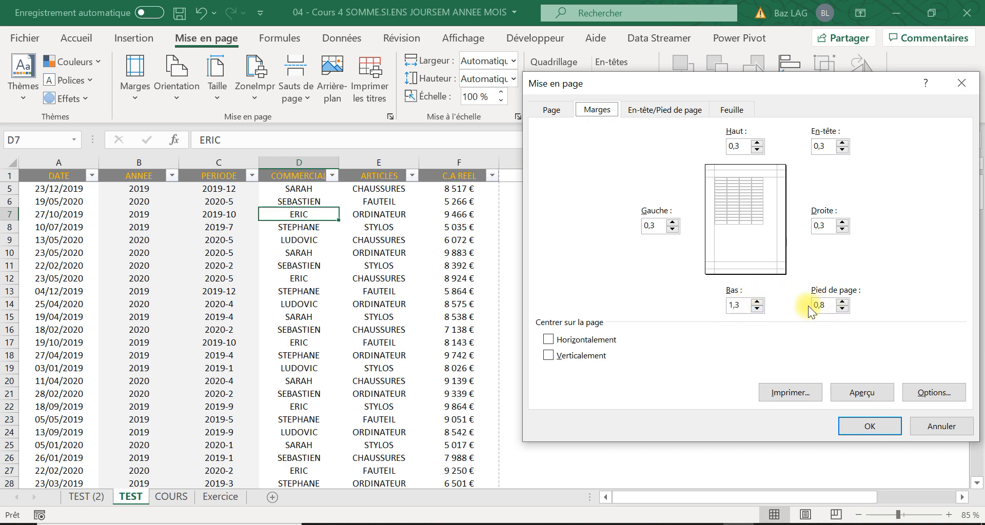
{"action": "left_click", "coordinate": [842, 309]}
{"action": "left_click", "coordinate": [875, 393]}
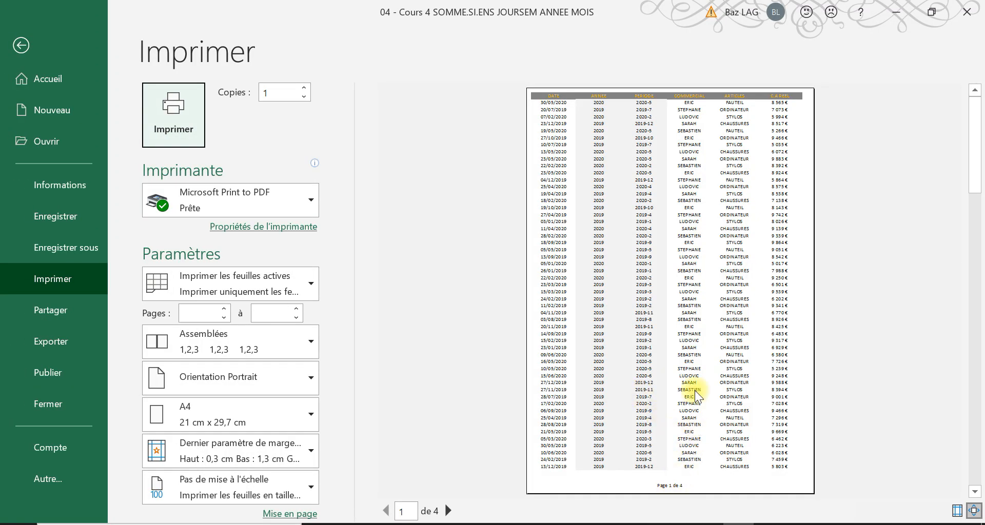
{"action": "left_click", "coordinate": [21, 45]}
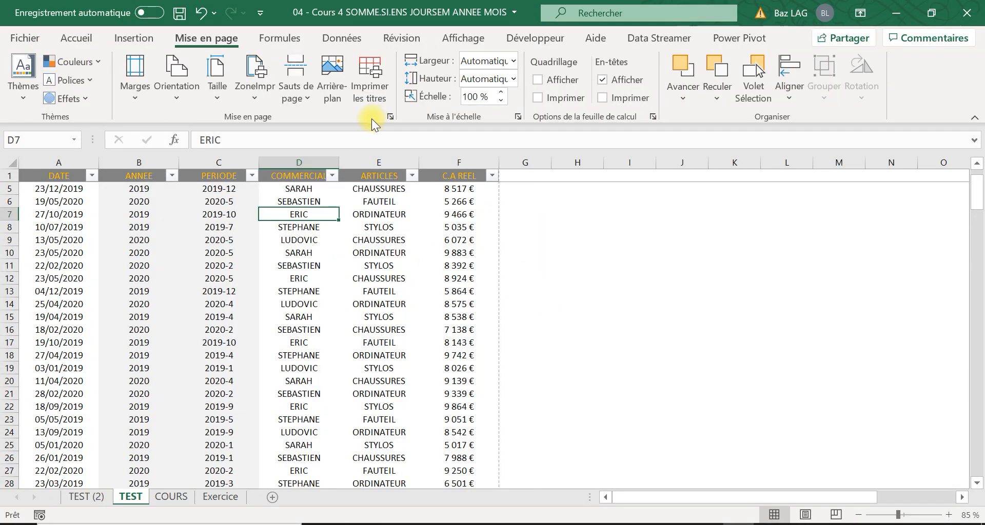
- Page through the TEST sheet's print preview to page 4 to see whether the column headings repeat on each page
{"action": "key", "text": "ctrl+p"}
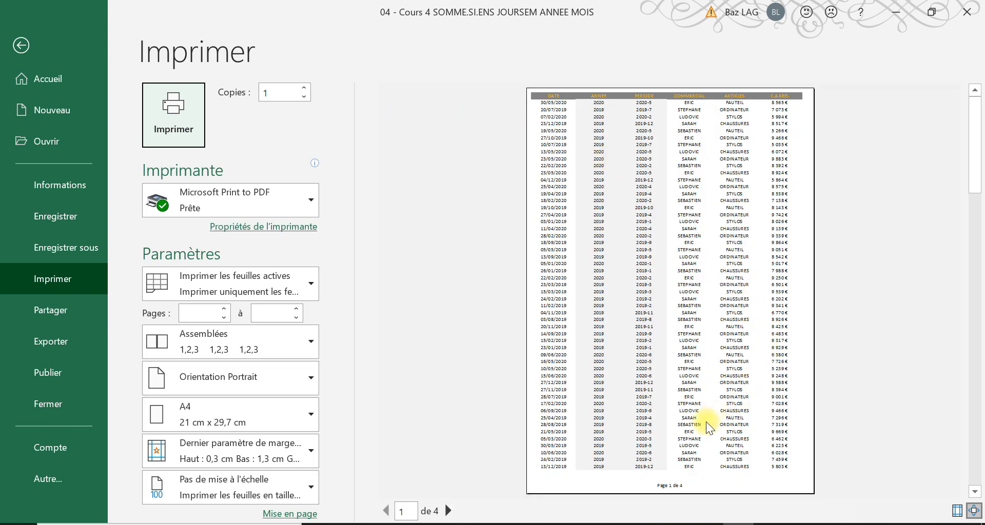
{"action": "scroll", "coordinate": [706, 425], "scroll_direction": "down", "scroll_amount": 1}
{"action": "scroll", "coordinate": [644, 255], "scroll_direction": "down", "scroll_amount": 2}
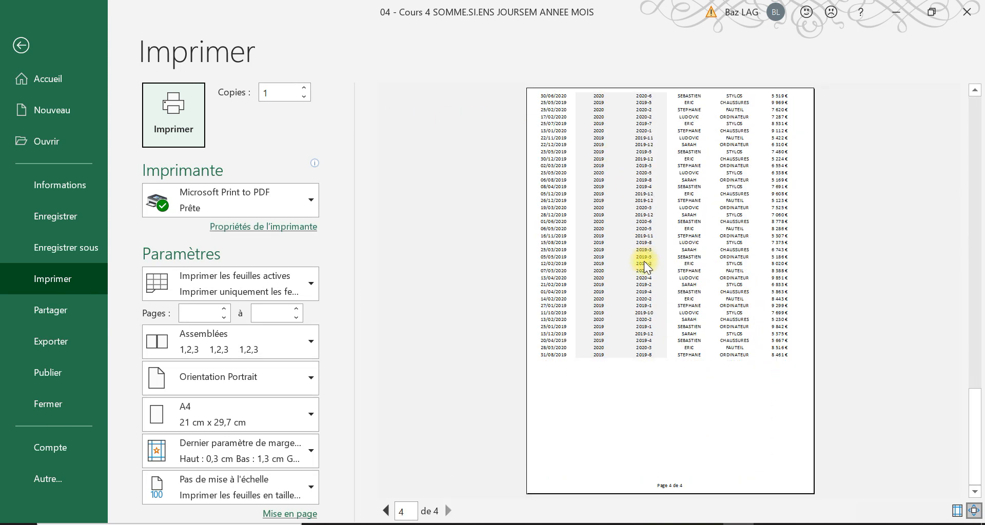
{"action": "left_click", "coordinate": [23, 46]}
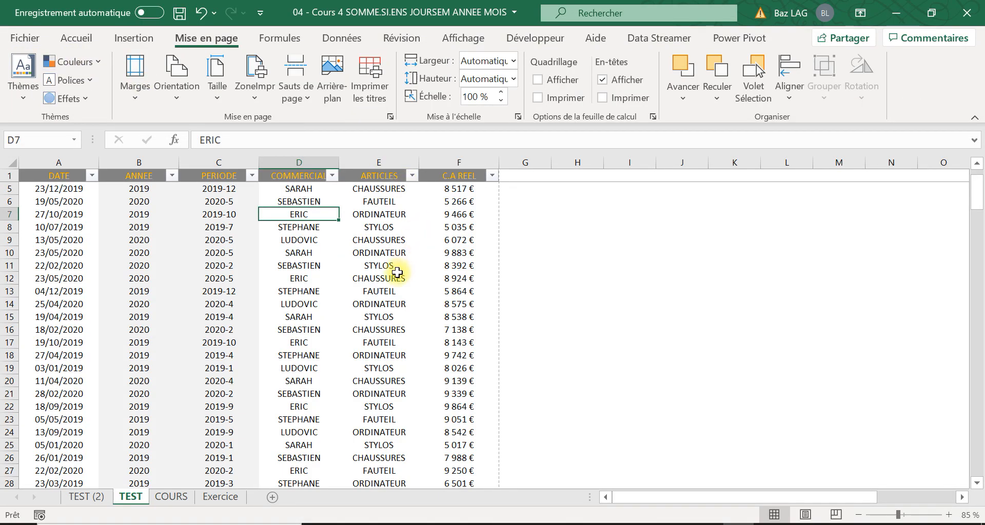
- Set row 1 ($1:$1) as the title row repeated at the top of every page and check it through page 4 of the preview
{"action": "left_click", "coordinate": [369, 77]}
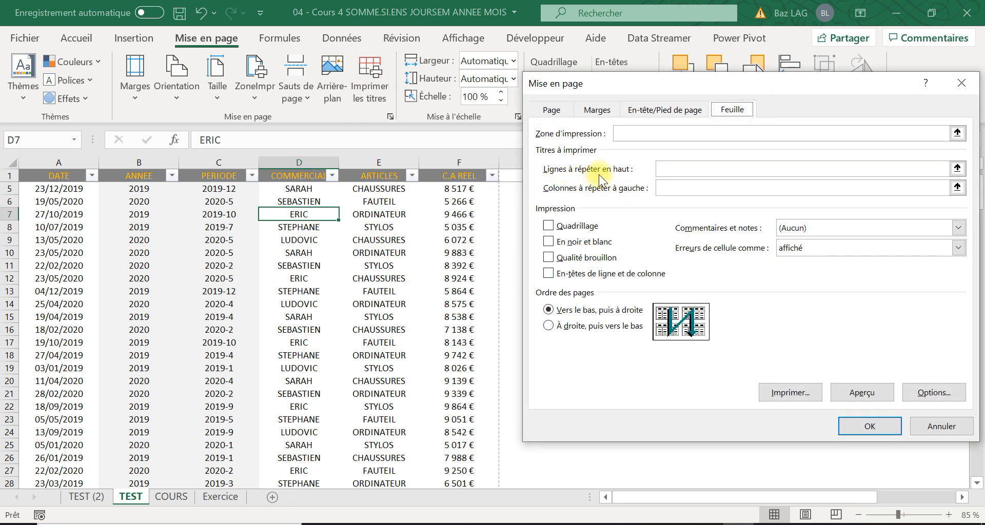
{"action": "left_click", "coordinate": [660, 168]}
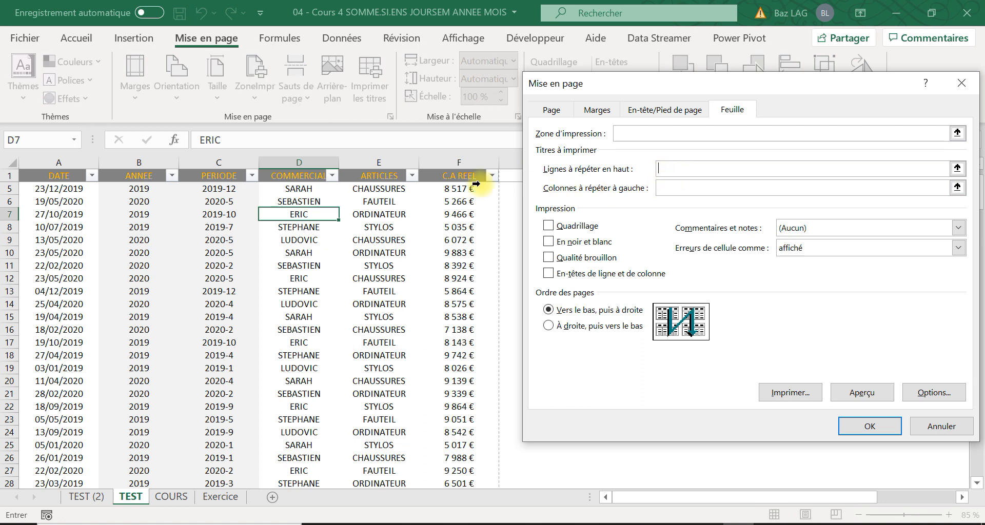
{"action": "left_click", "coordinate": [52, 175]}
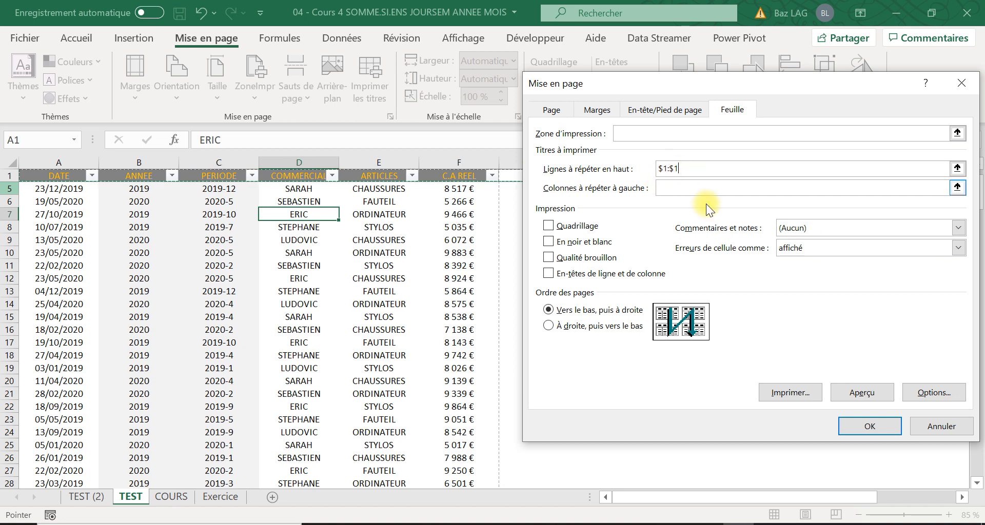
{"action": "left_click", "coordinate": [872, 389]}
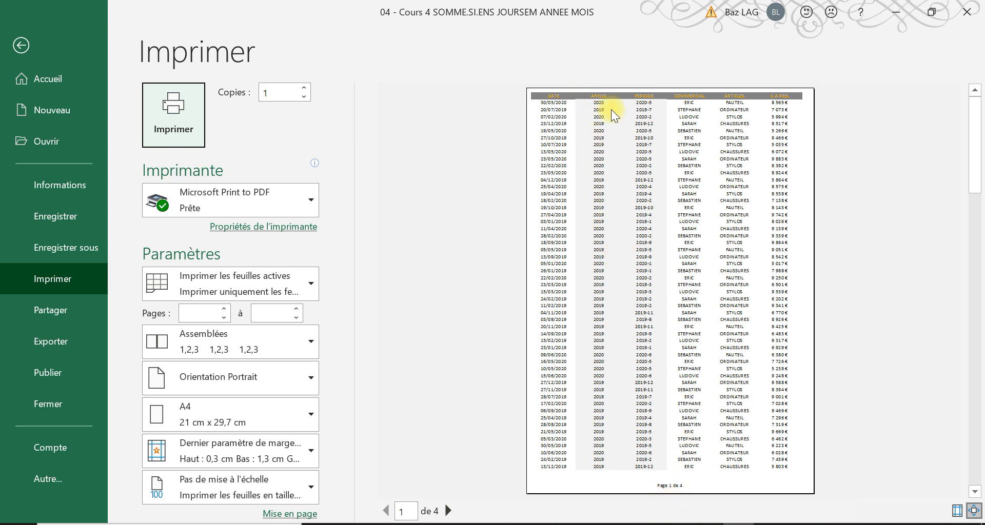
{"action": "scroll", "coordinate": [663, 457], "scroll_direction": "down", "scroll_amount": 1}
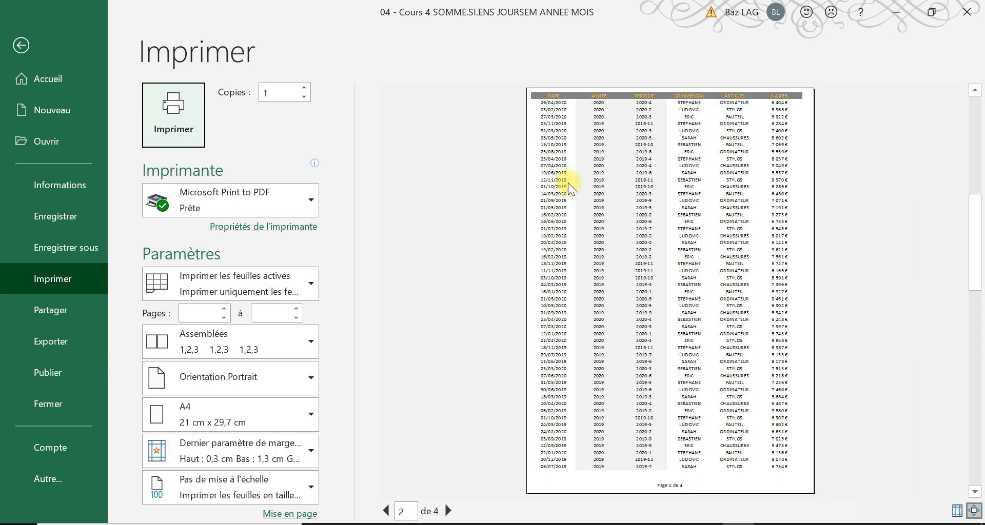
{"action": "scroll", "coordinate": [636, 475], "scroll_direction": "down", "scroll_amount": 2}
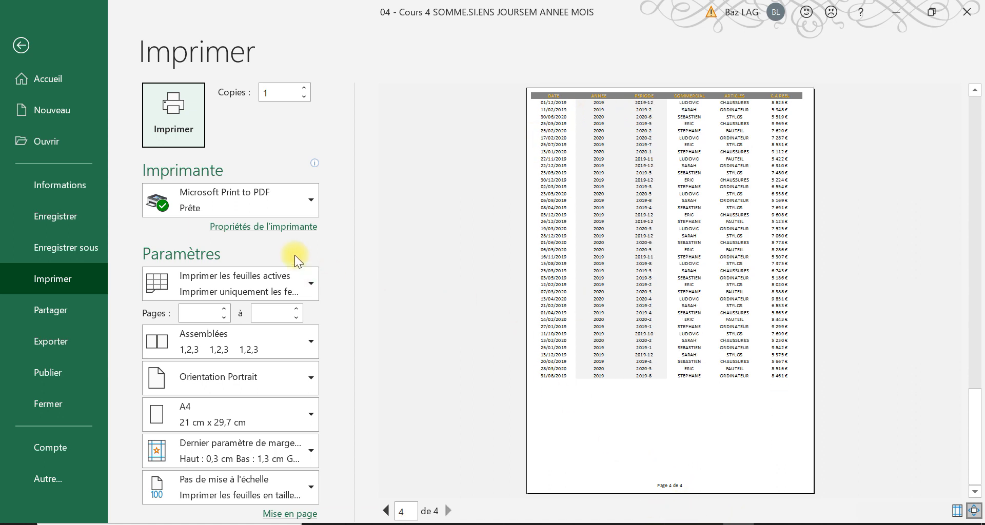
- Choose PDFCreator as the printer and print the active sheet
{"action": "left_click", "coordinate": [290, 210]}
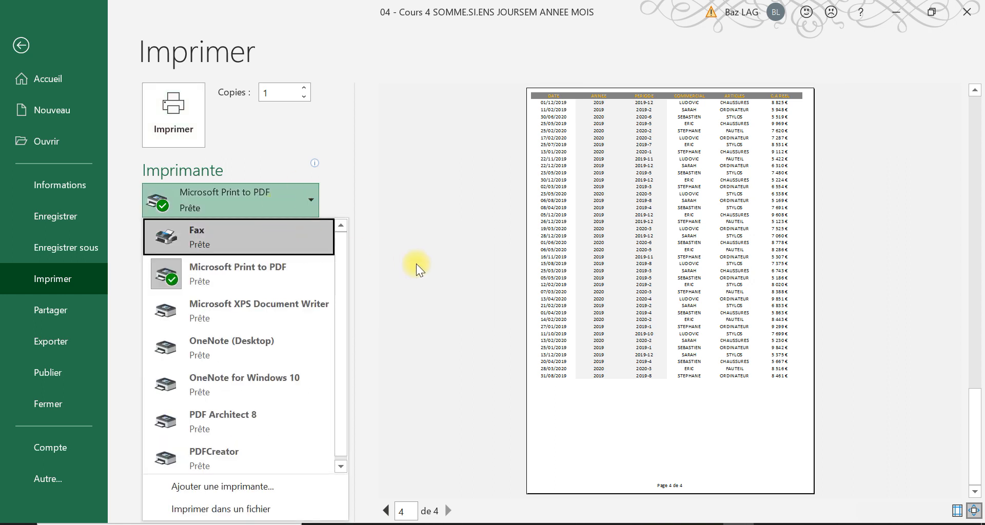
{"action": "left_click", "coordinate": [416, 264]}
{"action": "left_click", "coordinate": [297, 205]}
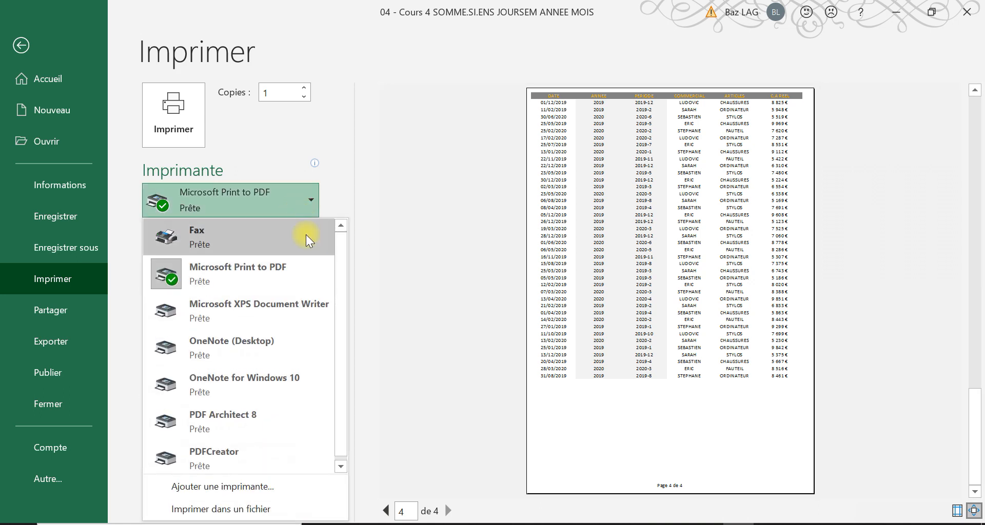
{"action": "left_click", "coordinate": [226, 457]}
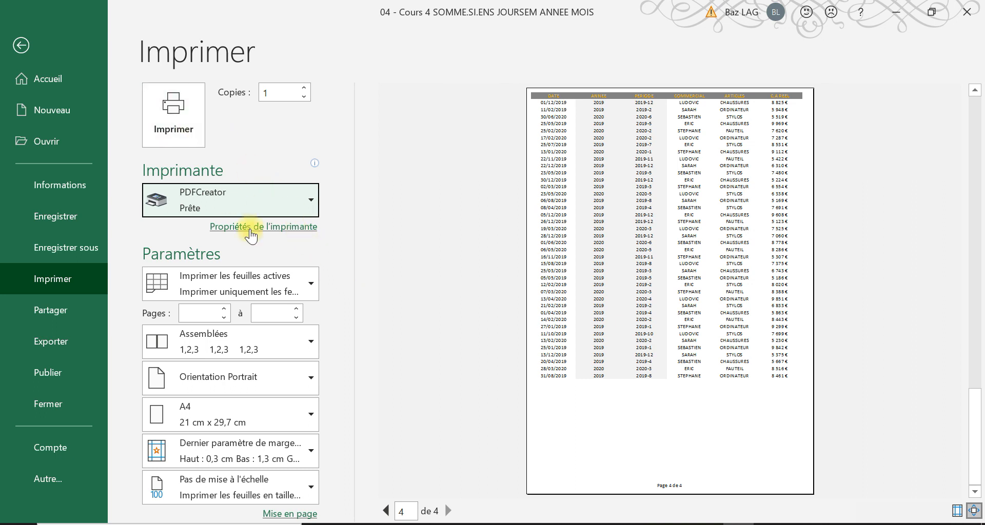
{"action": "mouse_move", "coordinate": [259, 208]}
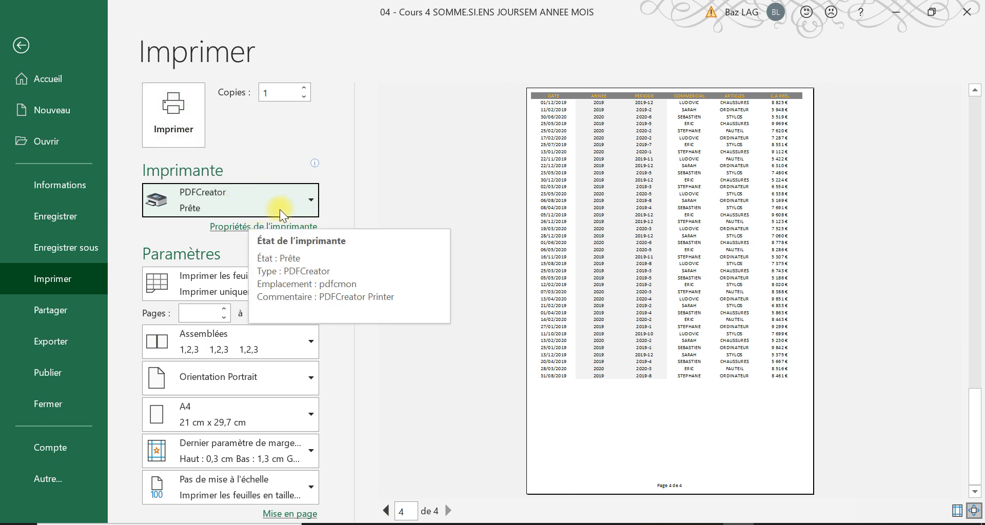
{"action": "left_click", "coordinate": [192, 113]}
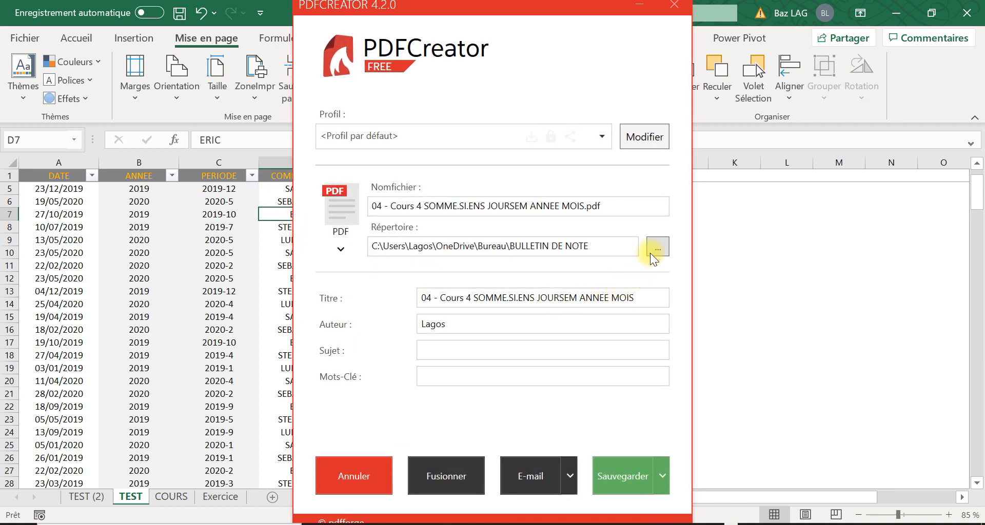
- Save the PDF as DATA in the TRAVAUX folder on the Bureau
{"action": "left_click", "coordinate": [657, 248]}
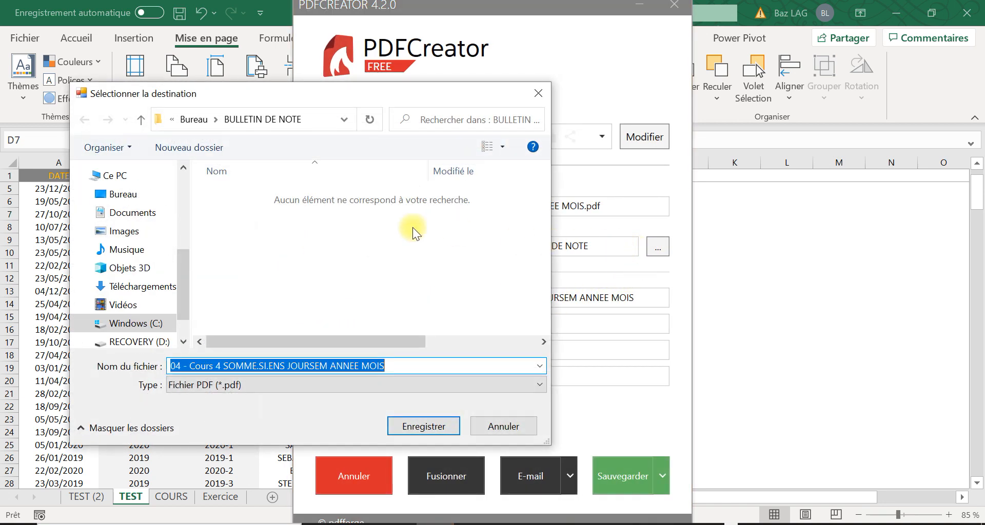
{"action": "left_click", "coordinate": [165, 197]}
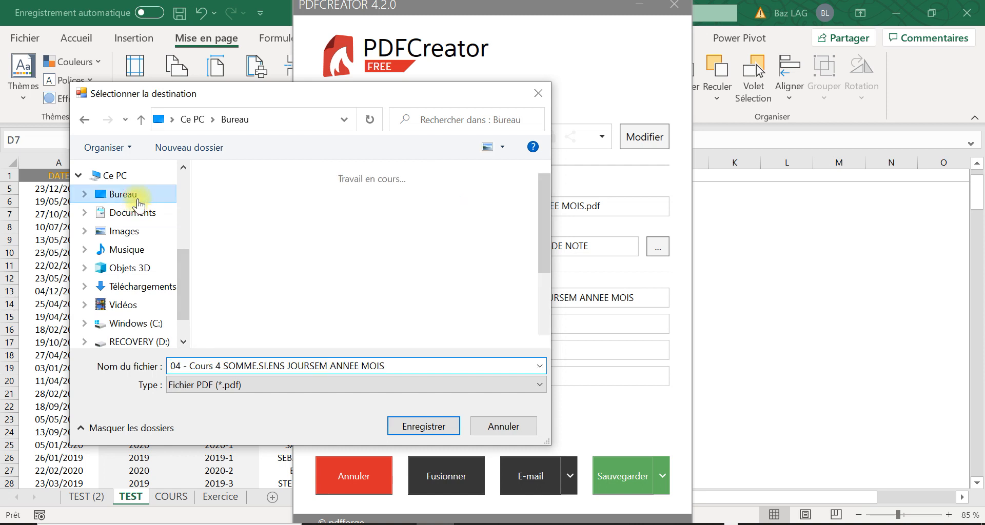
{"action": "left_click_drag", "start_coordinate": [543, 221], "coordinate": [538, 298]}
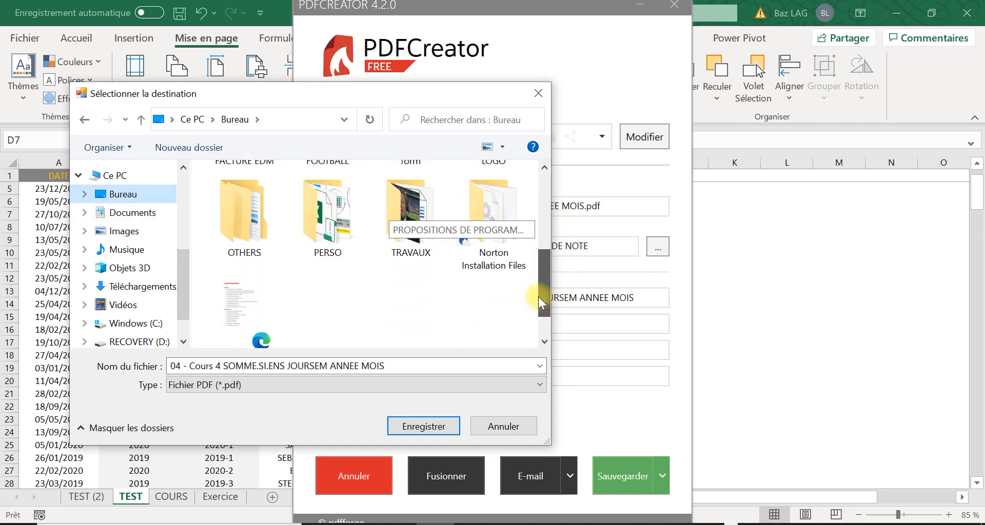
{"action": "double_click", "coordinate": [405, 226]}
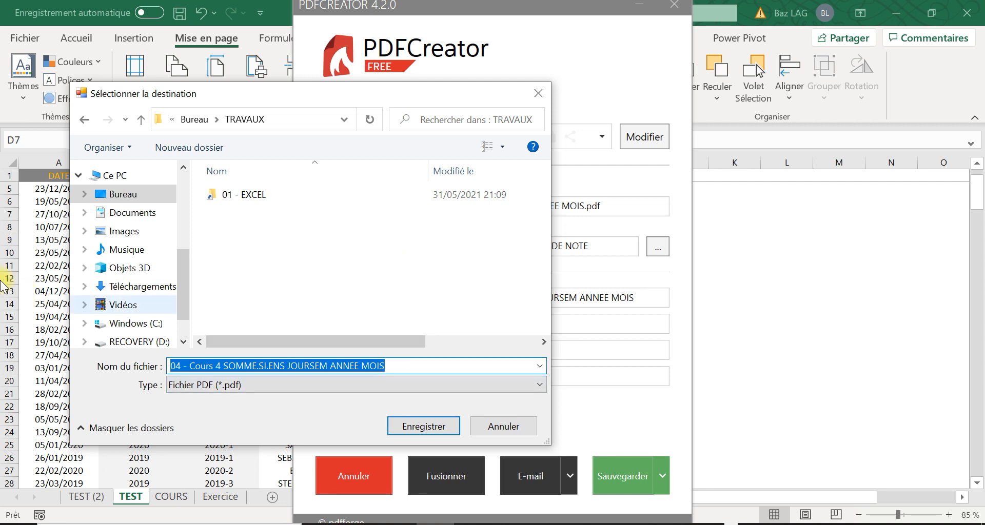
{"action": "type", "text": "DATA"}
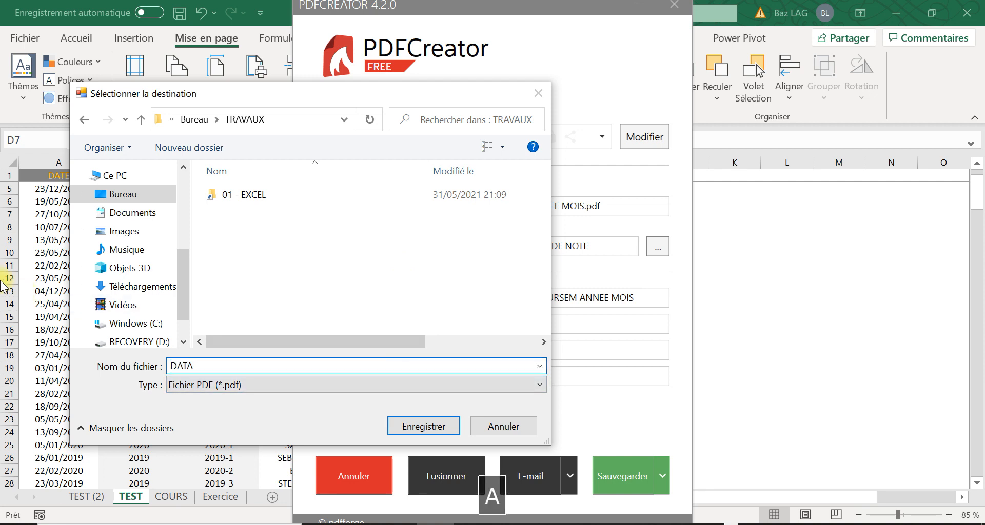
{"action": "left_click", "coordinate": [408, 430]}
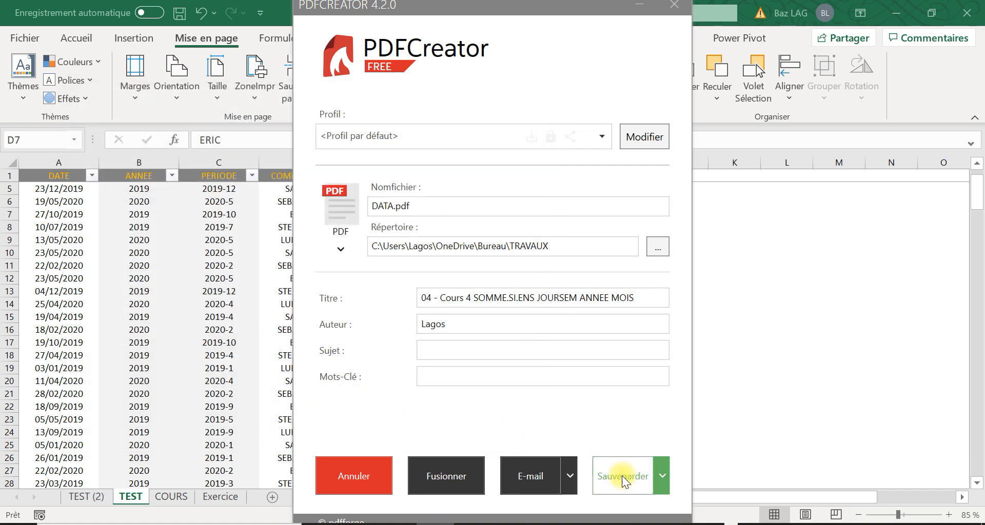
{"action": "left_click", "coordinate": [622, 478]}
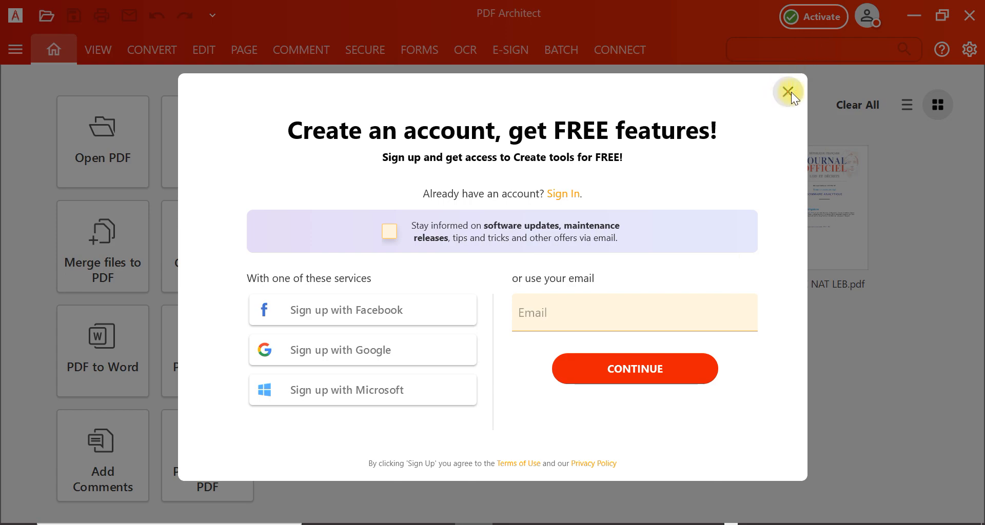
- Dismiss the account sign-up offer and close the PDF Architect and PDFCreator windows
{"action": "left_click", "coordinate": [788, 93]}
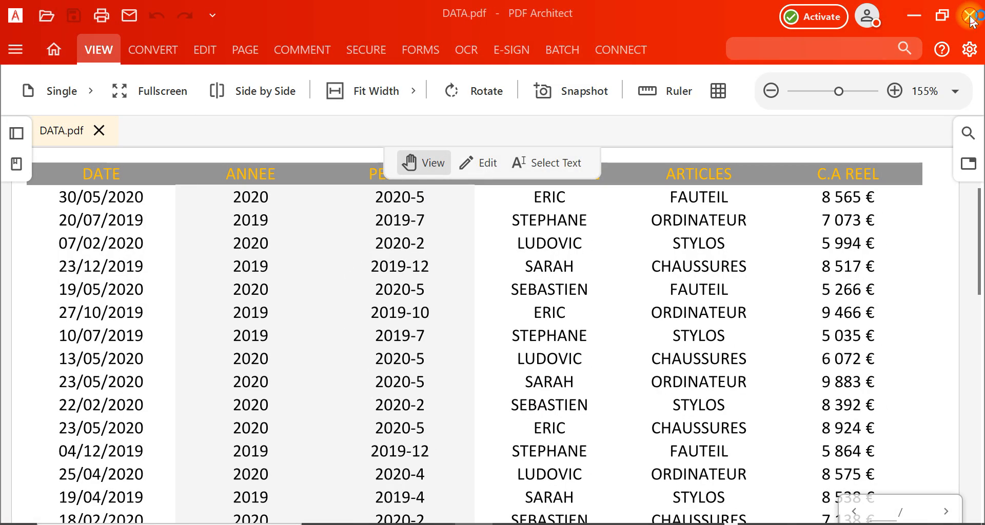
{"action": "left_click", "coordinate": [970, 16]}
{"action": "left_click", "coordinate": [673, 7]}
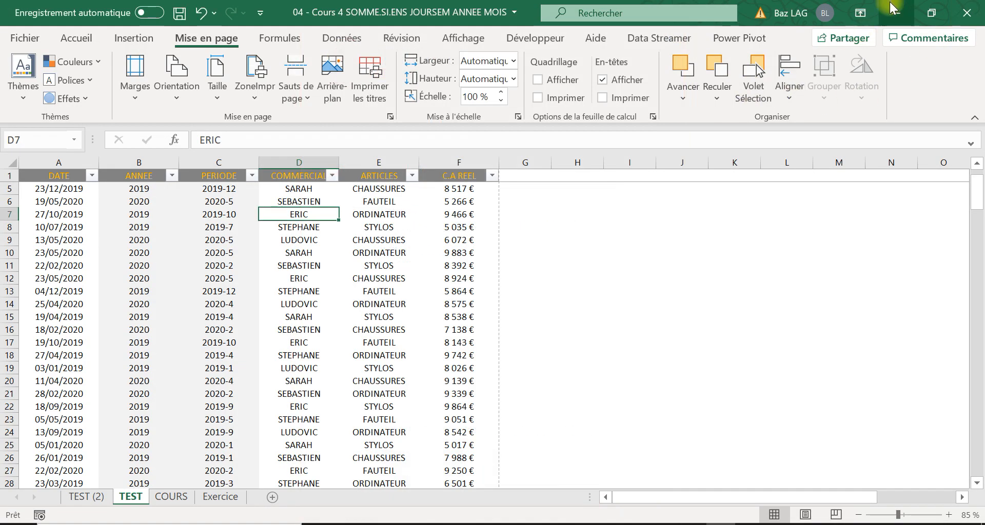
- Minimize the workbook, open DATA.pdf from the TRAVAUX folder and look through its pages for the repeated headings and page footers
{"action": "left_click", "coordinate": [896, 13]}
{"action": "left_click", "coordinate": [499, 231]}
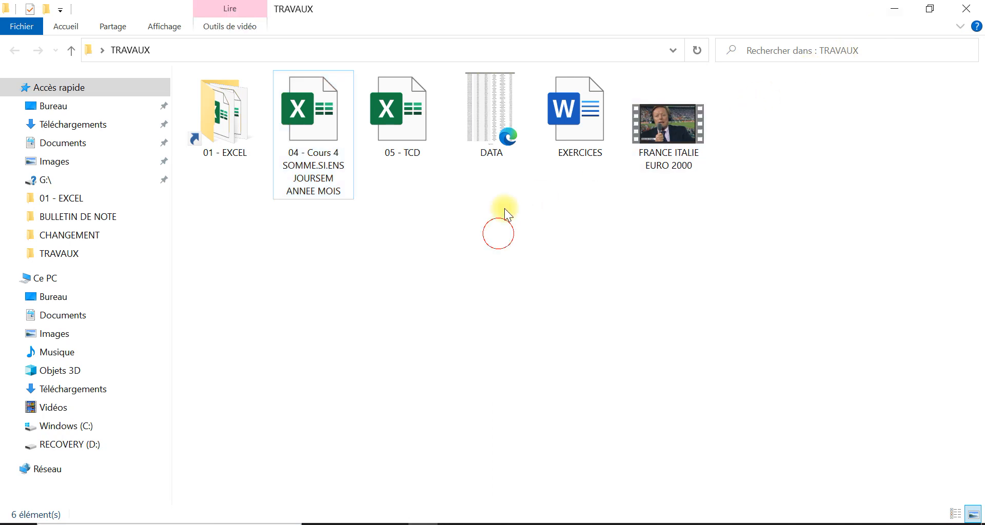
{"action": "left_click", "coordinate": [501, 109]}
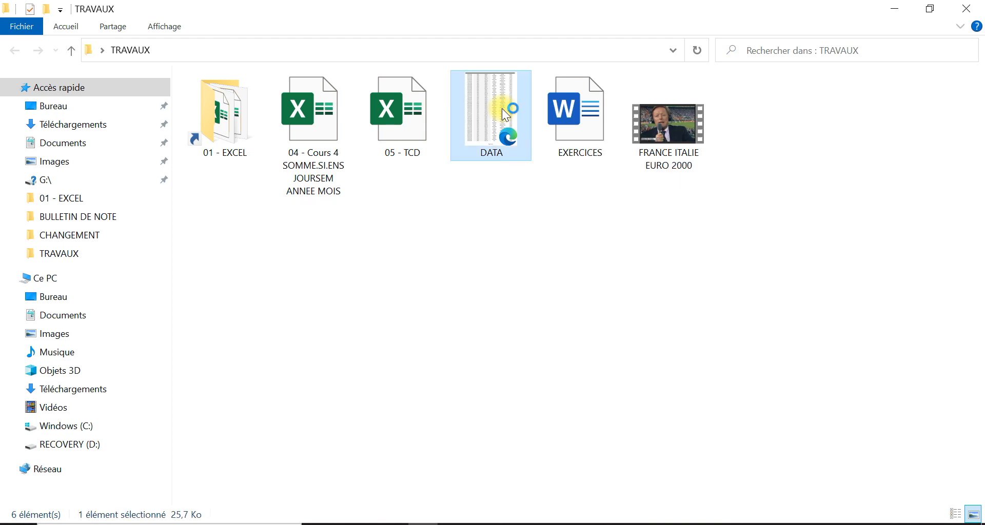
{"action": "double_click", "coordinate": [501, 108]}
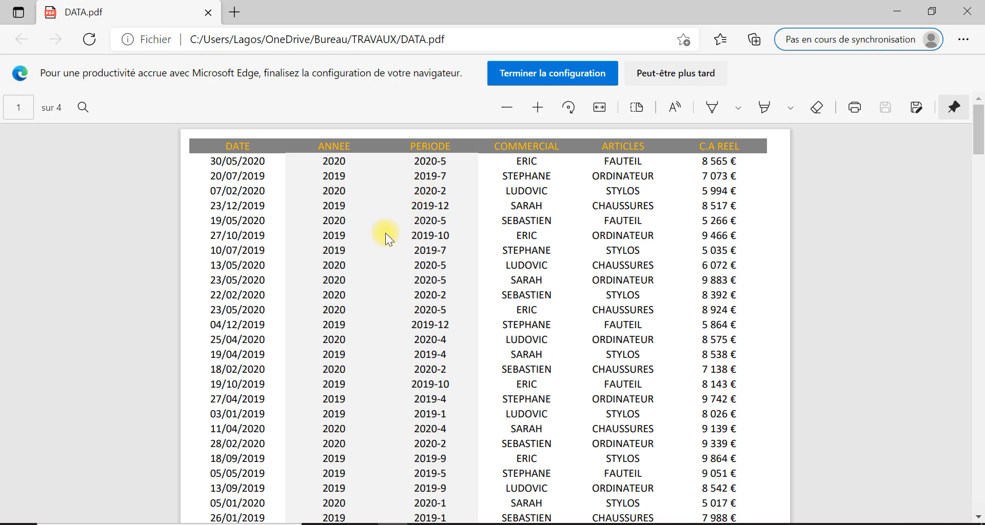
{"action": "scroll", "coordinate": [385, 234], "scroll_direction": "down", "scroll_amount": 1}
{"action": "scroll", "coordinate": [386, 235], "scroll_direction": "up", "scroll_amount": 1}
{"action": "scroll", "coordinate": [386, 235], "scroll_direction": "down", "scroll_amount": 5}
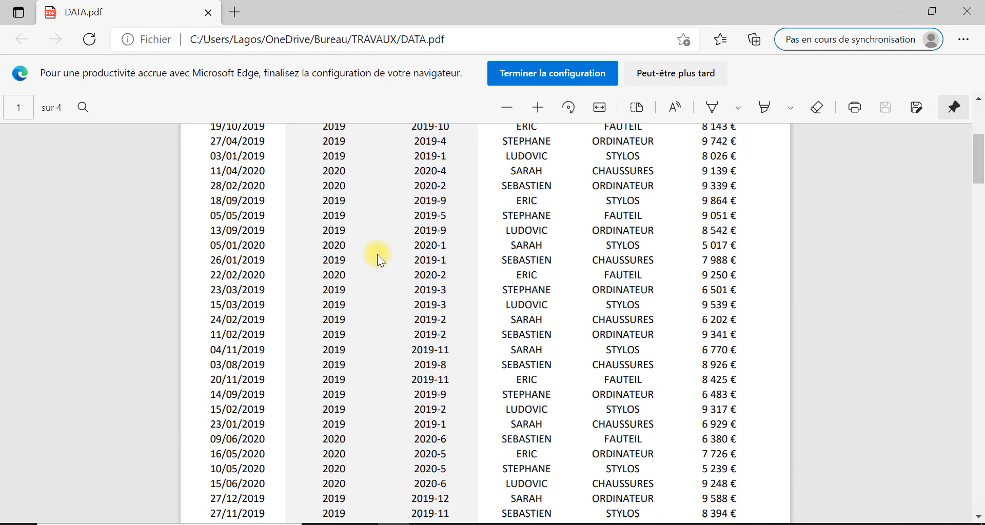
{"action": "scroll", "coordinate": [378, 256], "scroll_direction": "down", "scroll_amount": 9}
{"action": "scroll", "coordinate": [436, 236], "scroll_direction": "up", "scroll_amount": 6}
{"action": "scroll", "coordinate": [410, 278], "scroll_direction": "up", "scroll_amount": 9}
{"action": "scroll", "coordinate": [440, 270], "scroll_direction": "down", "scroll_amount": 16}
{"action": "scroll", "coordinate": [462, 239], "scroll_direction": "down", "scroll_amount": 20}
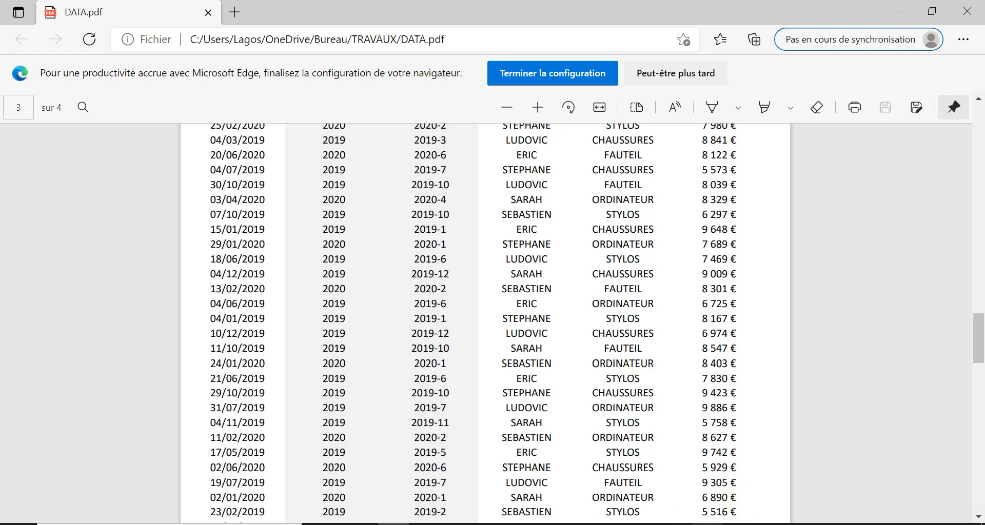
- Switch back to the Excel workbook and display the TEST (2) sheet in page break preview
{"action": "left_click", "coordinate": [723, 524]}
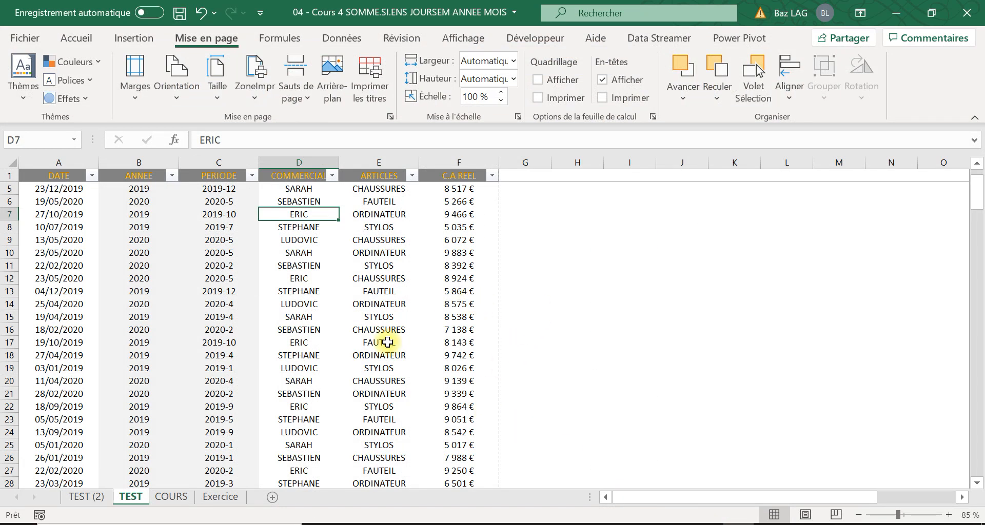
{"action": "left_click", "coordinate": [95, 501]}
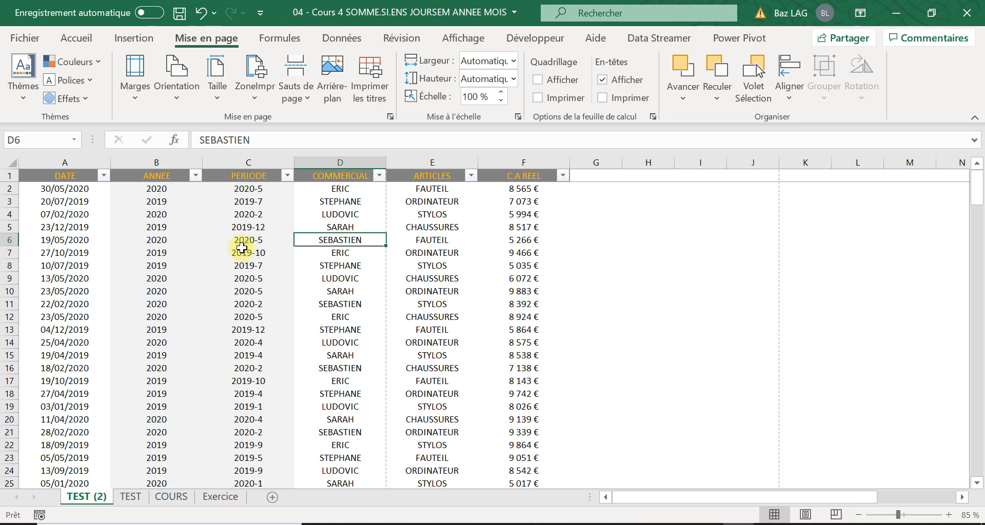
{"action": "left_click", "coordinate": [834, 514]}
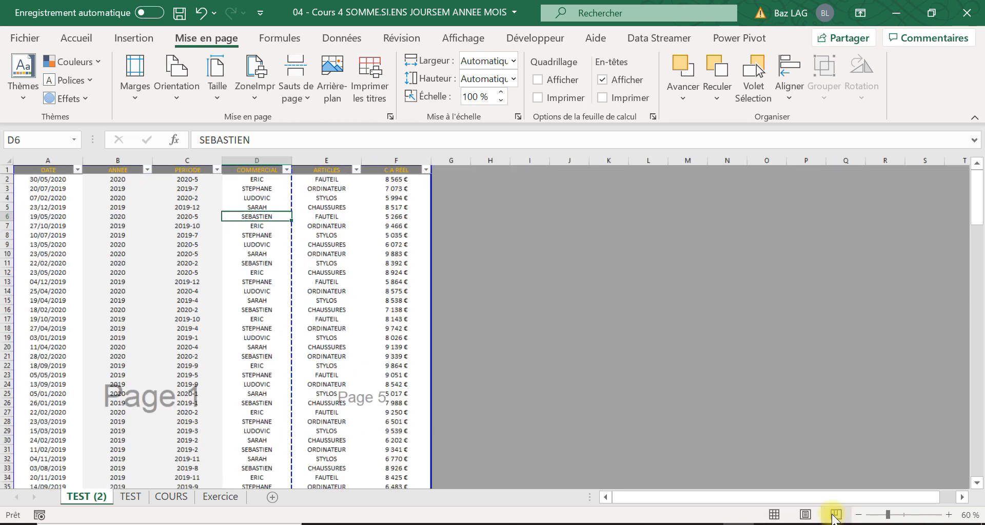
- Move the vertical page break on TEST (2) from after column D to the outer edge of column F
{"action": "scroll", "coordinate": [143, 380], "scroll_direction": "down", "scroll_amount": 4}
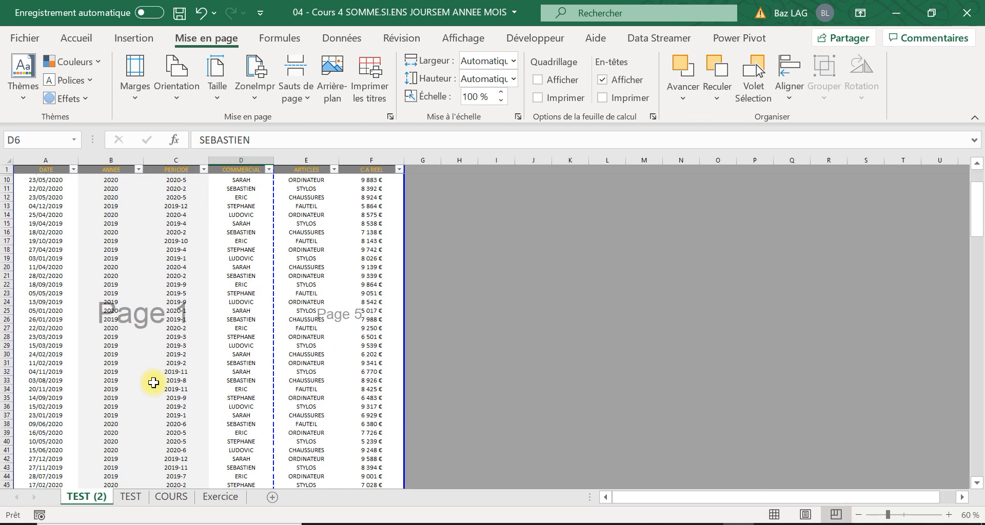
{"action": "scroll", "coordinate": [267, 402], "scroll_direction": "down", "scroll_amount": 12}
{"action": "scroll", "coordinate": [263, 412], "scroll_direction": "up", "scroll_amount": 11}
{"action": "scroll", "coordinate": [265, 410], "scroll_direction": "up", "scroll_amount": 5}
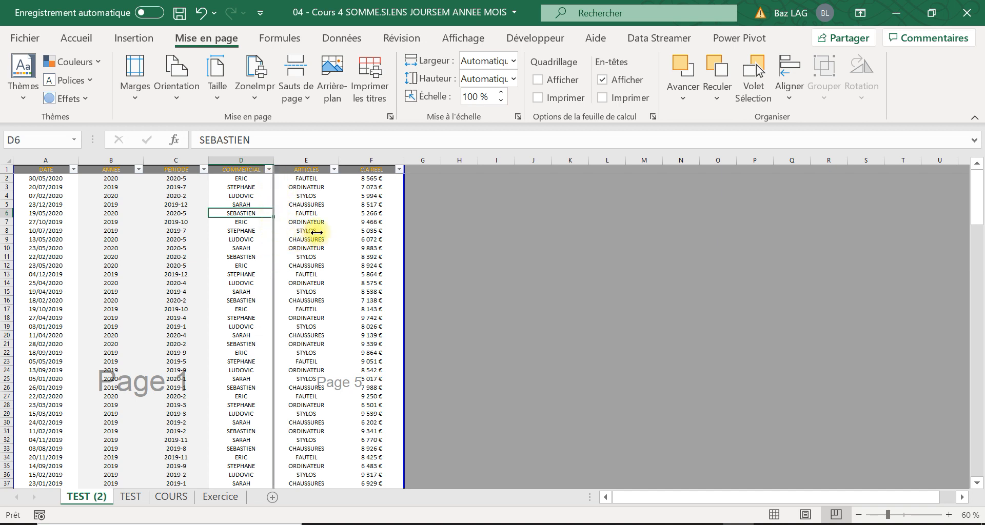
{"action": "left_click_drag", "start_coordinate": [403, 255], "coordinate": [405, 256]}
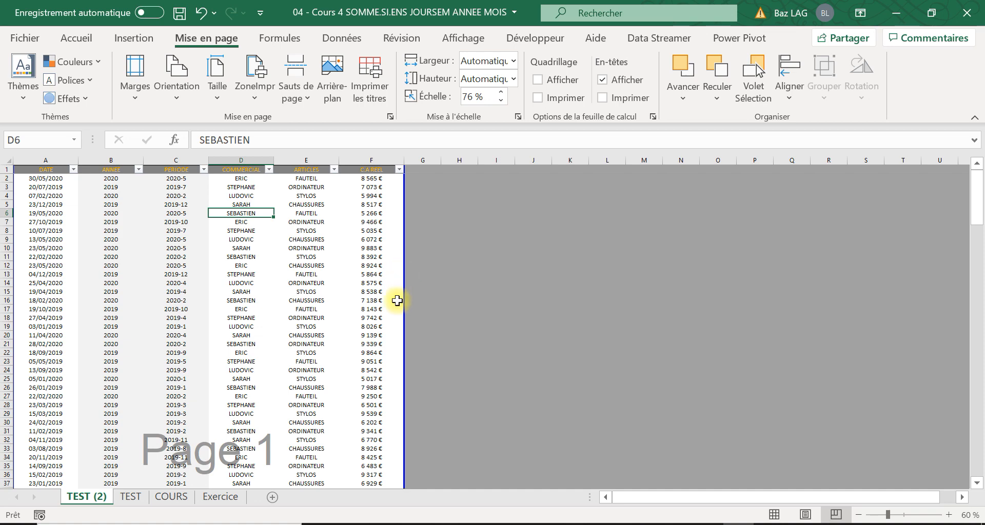
{"action": "scroll", "coordinate": [382, 329], "scroll_direction": "down", "scroll_amount": 8}
{"action": "scroll", "coordinate": [368, 358], "scroll_direction": "down", "scroll_amount": 10}
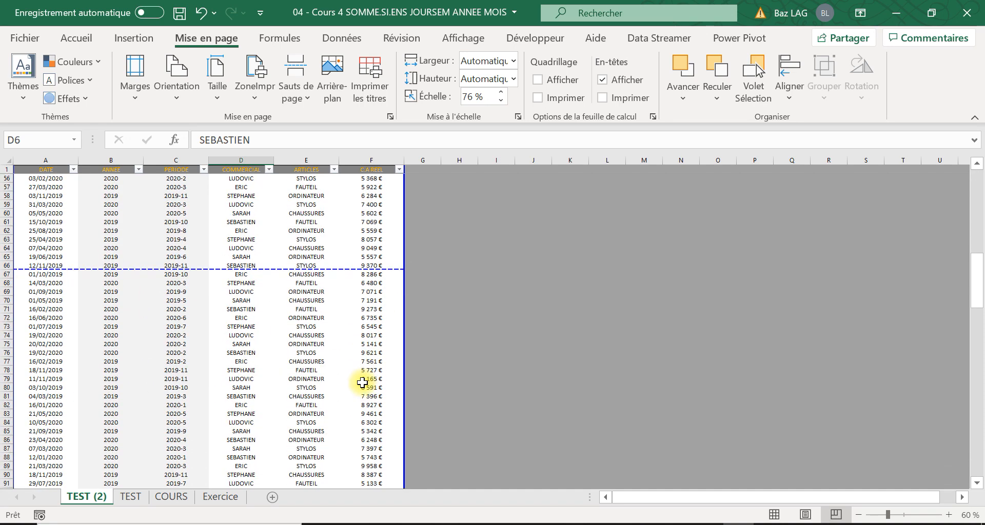
{"action": "scroll", "coordinate": [362, 383], "scroll_direction": "down", "scroll_amount": 1}
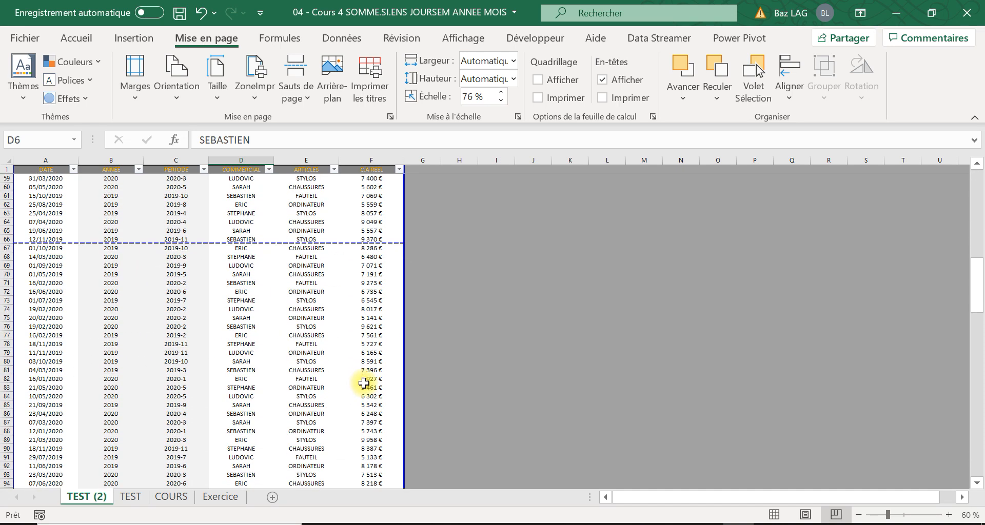
- Look through the print preview of TEST (2) to check the columns and headings on its pages, and return to the sheet
{"action": "key", "text": "ctrl+p"}
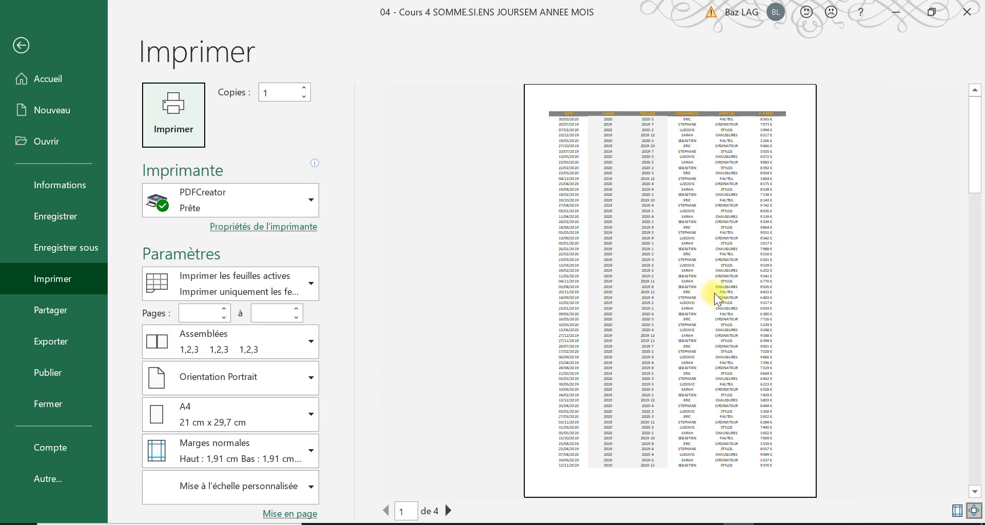
{"action": "scroll", "coordinate": [707, 304], "scroll_direction": "down", "scroll_amount": 3}
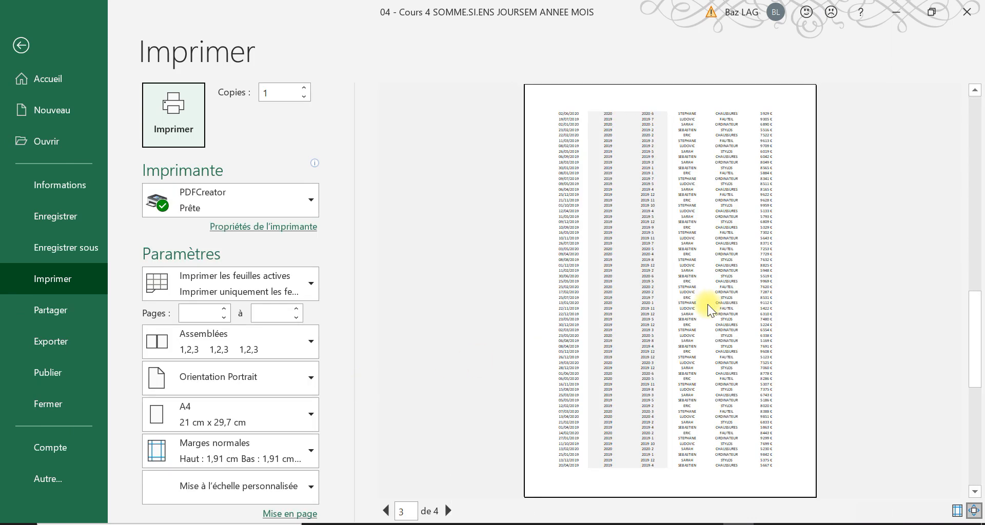
{"action": "scroll", "coordinate": [706, 303], "scroll_direction": "up", "scroll_amount": 3}
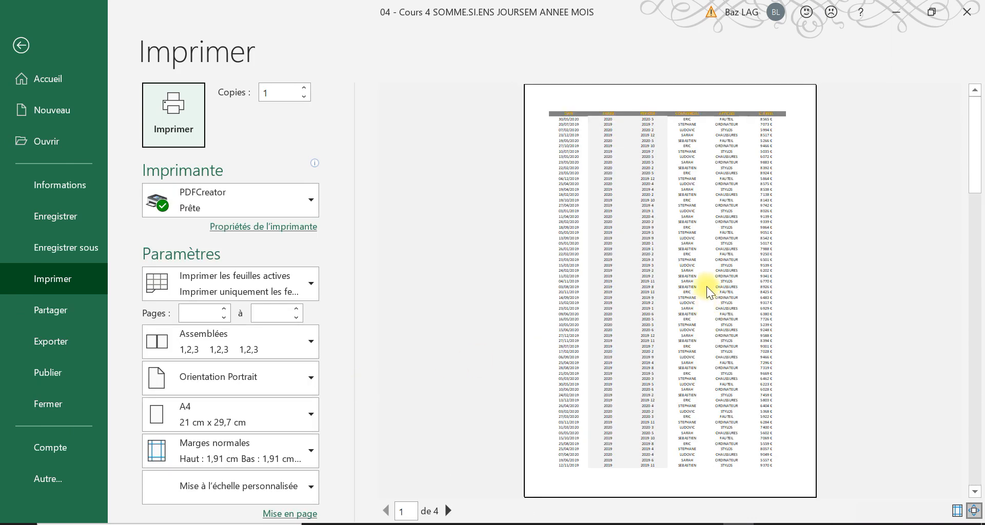
{"action": "left_click", "coordinate": [22, 46]}
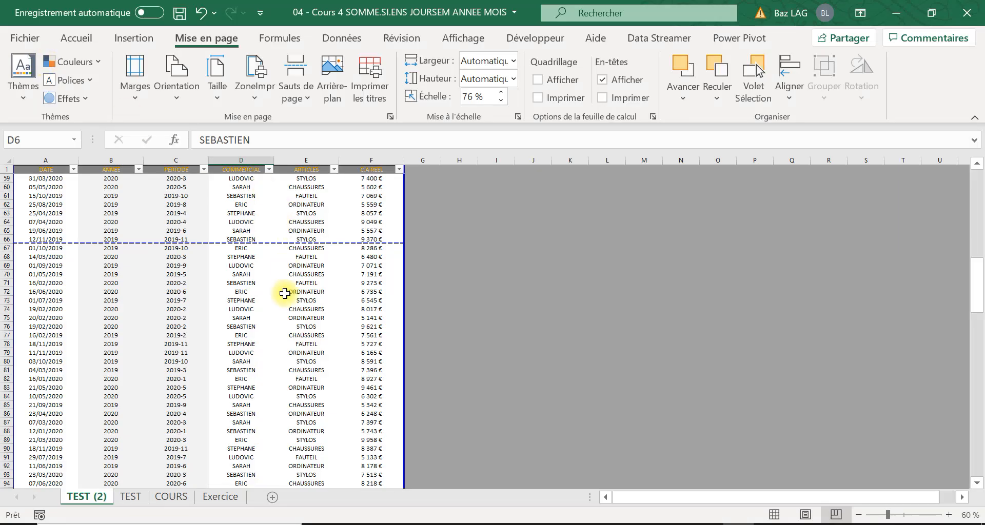
- Set row 1 of TEST (2) to repeat at the top of printed pages and choose "Page 1 de ?" as the footer
{"action": "left_click", "coordinate": [363, 90]}
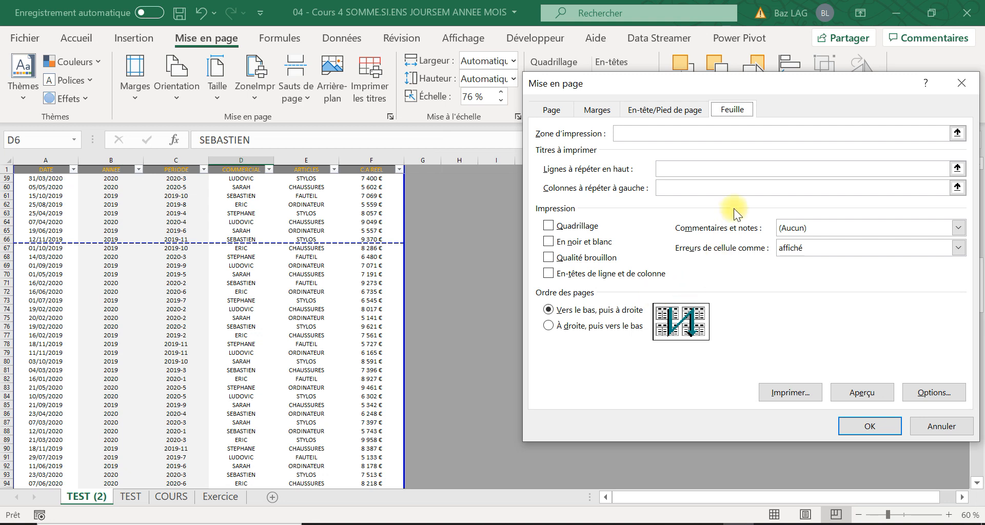
{"action": "left_click", "coordinate": [713, 172]}
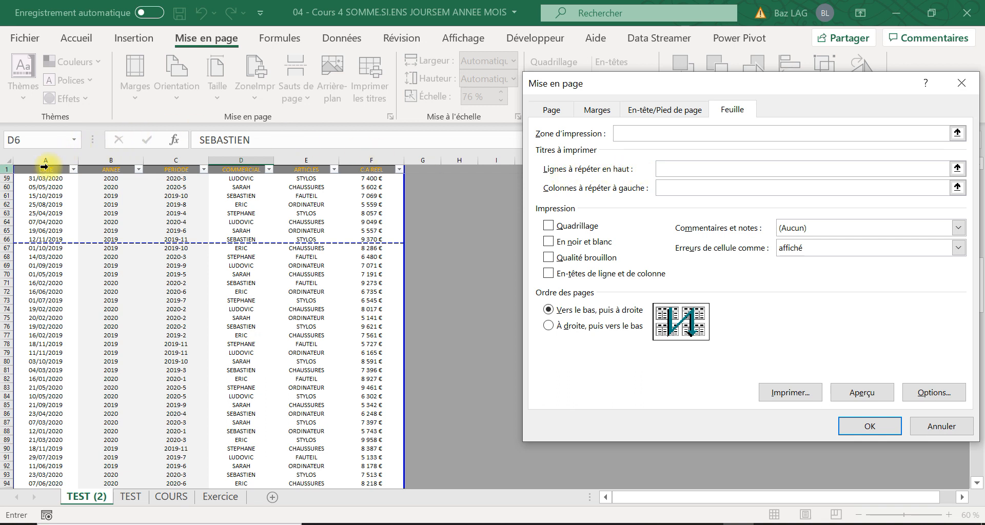
{"action": "left_click", "coordinate": [31, 168]}
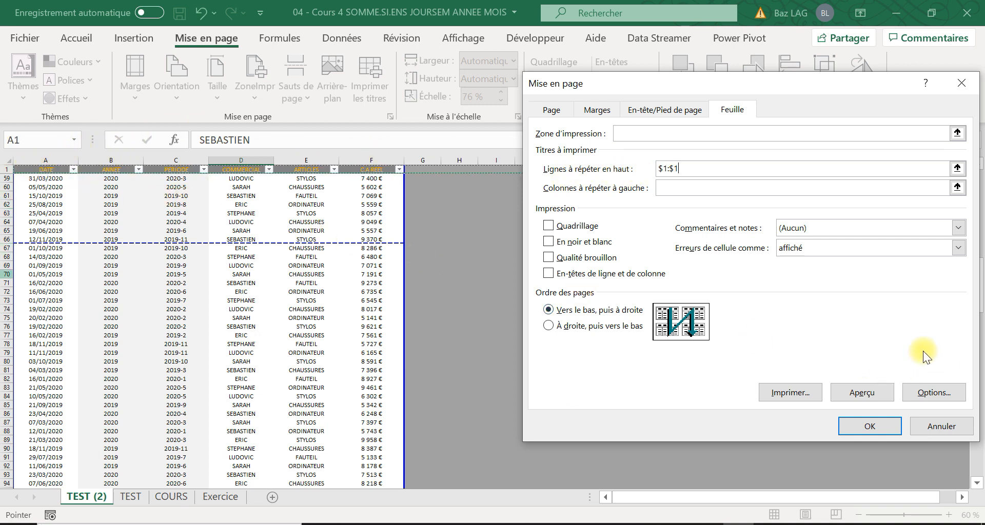
{"action": "left_click", "coordinate": [661, 112]}
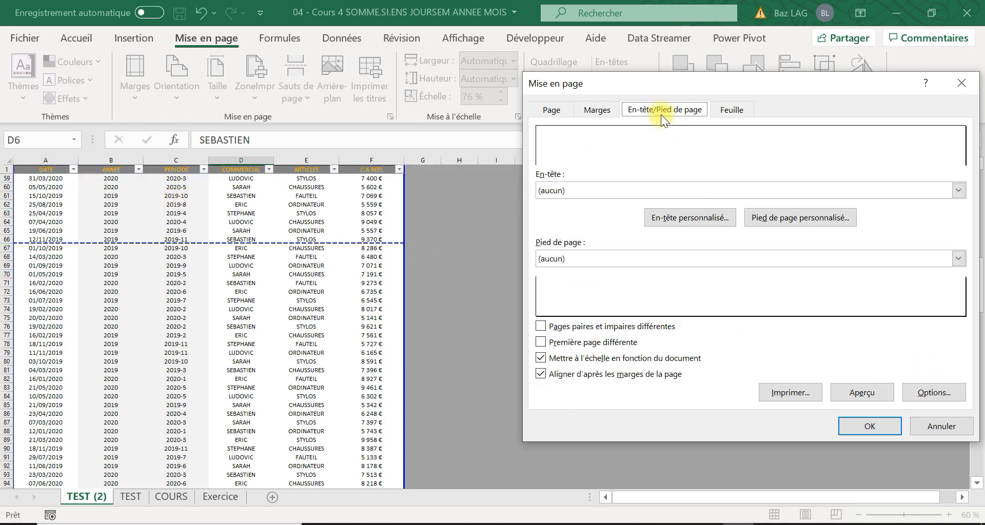
{"action": "left_click", "coordinate": [743, 257]}
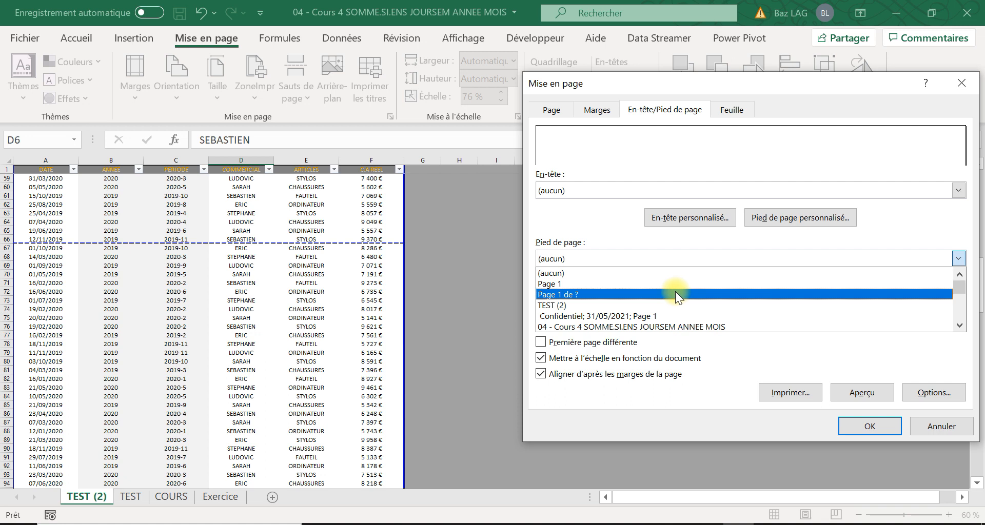
{"action": "left_click", "coordinate": [676, 294]}
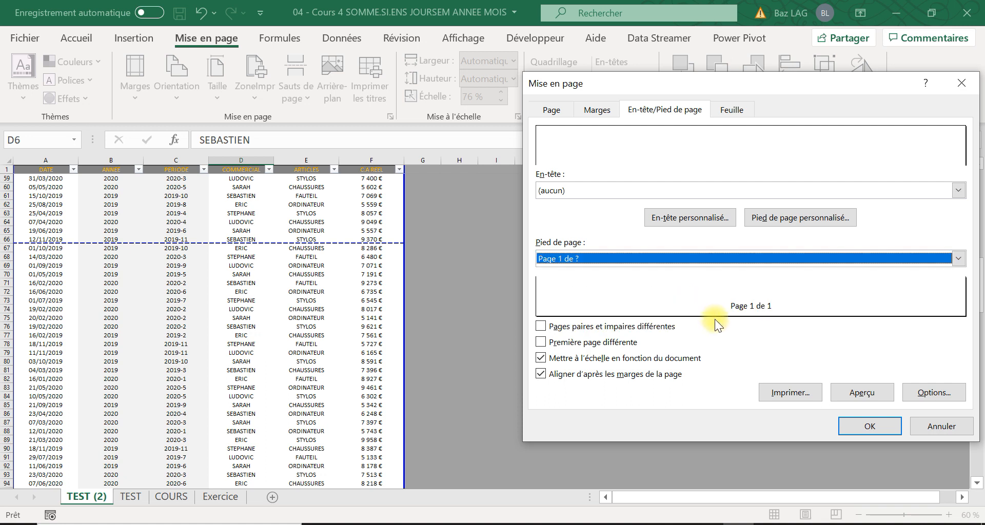
{"action": "left_click", "coordinate": [867, 427]}
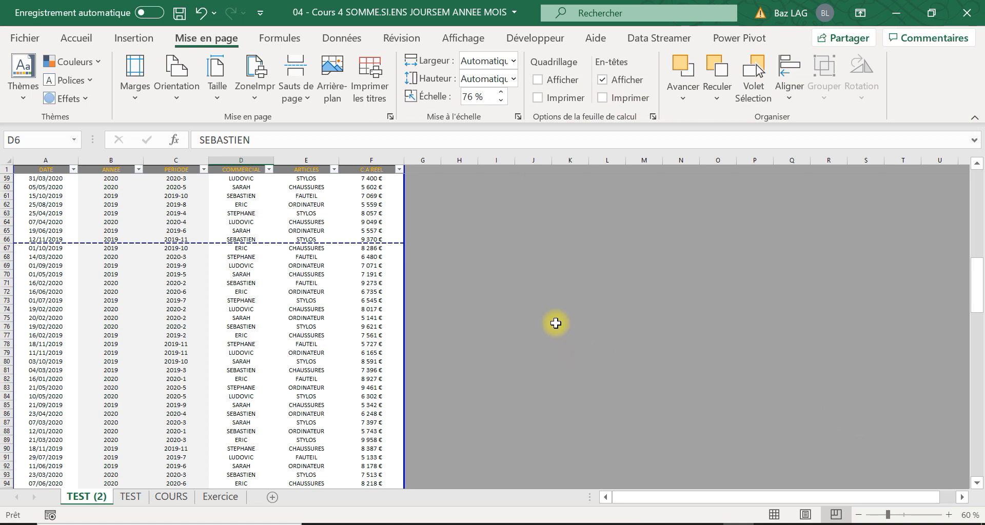
- Examine the repeated headings and page-number footers on pages 1 and 2 of the enlarged TEST (2) print preview
{"action": "key", "text": "ctrl+p"}
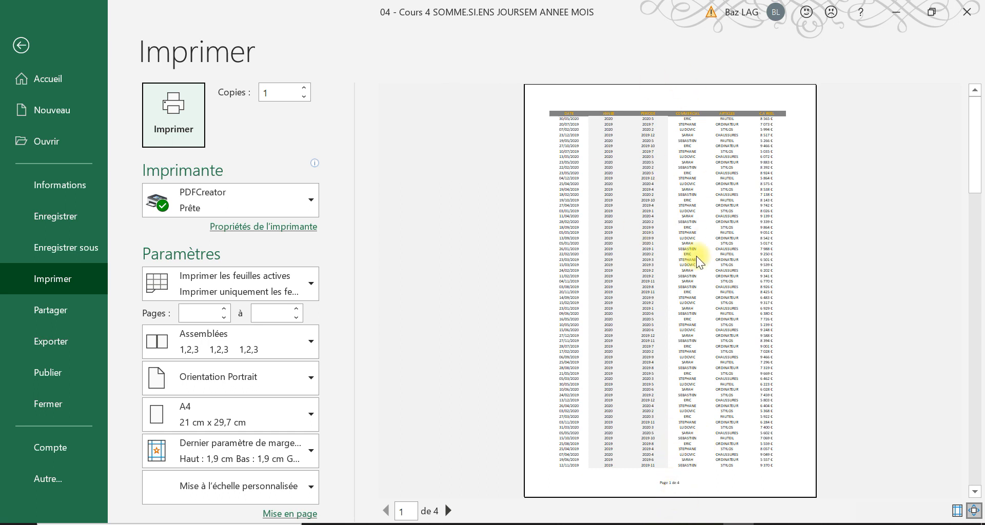
{"action": "left_click", "coordinate": [694, 483]}
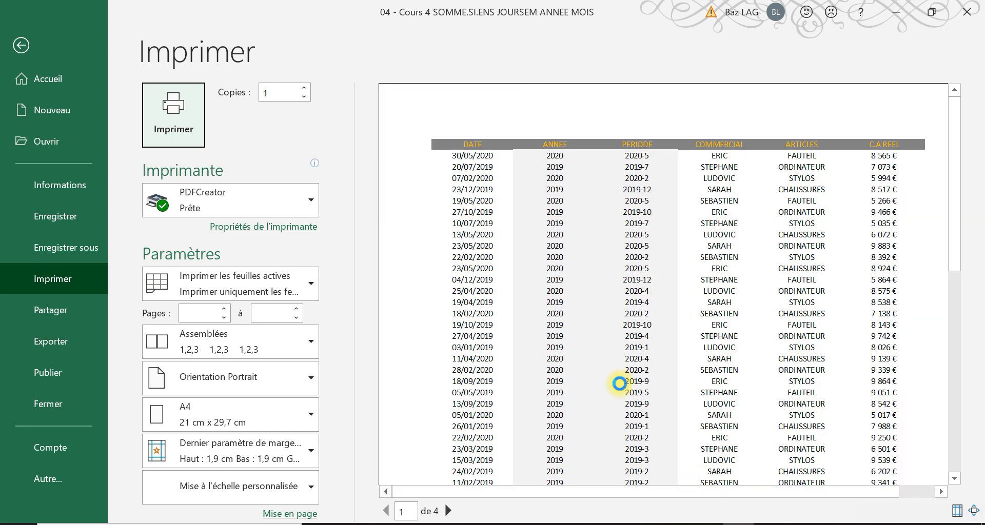
{"action": "scroll", "coordinate": [633, 392], "scroll_direction": "down", "scroll_amount": 5}
{"action": "scroll", "coordinate": [642, 405], "scroll_direction": "down", "scroll_amount": 5}
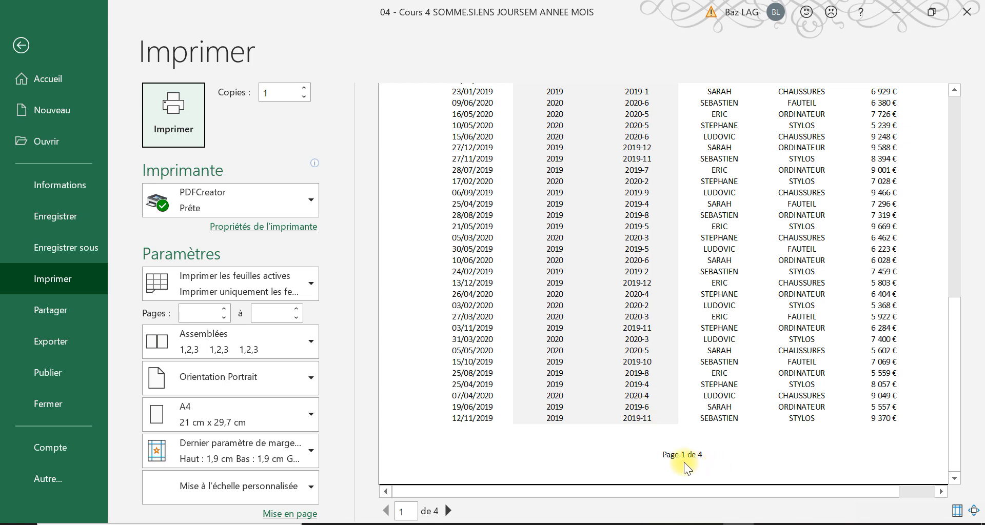
{"action": "left_click", "coordinate": [450, 511]}
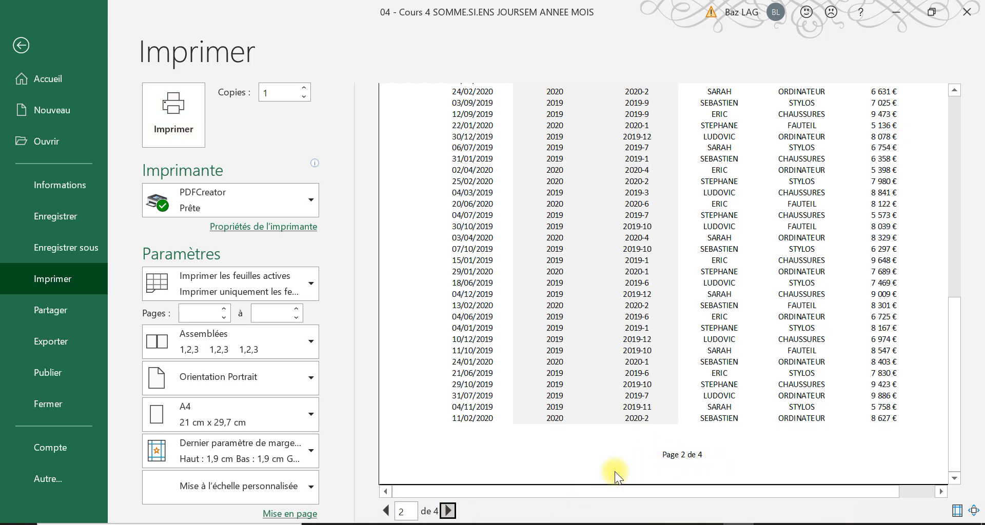
{"action": "scroll", "coordinate": [604, 413], "scroll_direction": "up", "scroll_amount": 3}
{"action": "scroll", "coordinate": [605, 411], "scroll_direction": "up", "scroll_amount": 5}
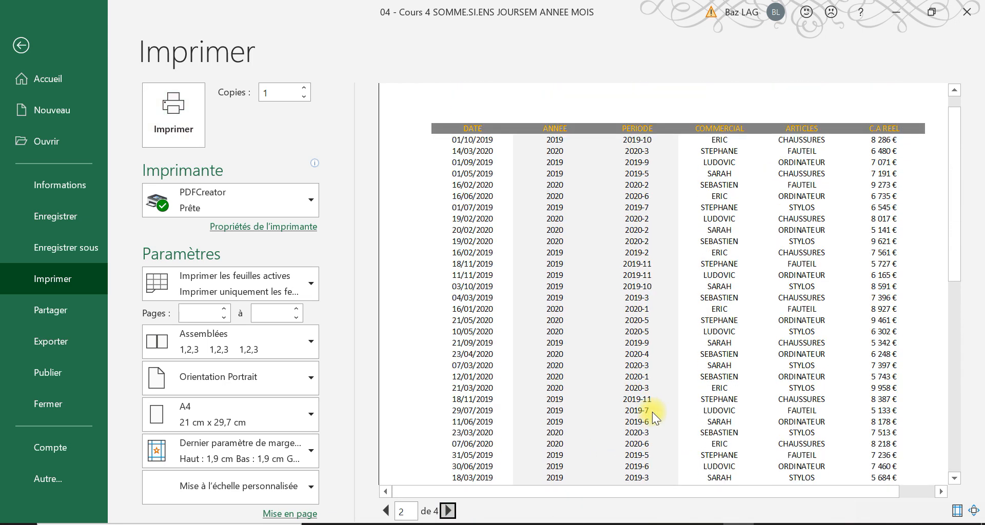
{"action": "scroll", "coordinate": [624, 269], "scroll_direction": "down", "scroll_amount": 8}
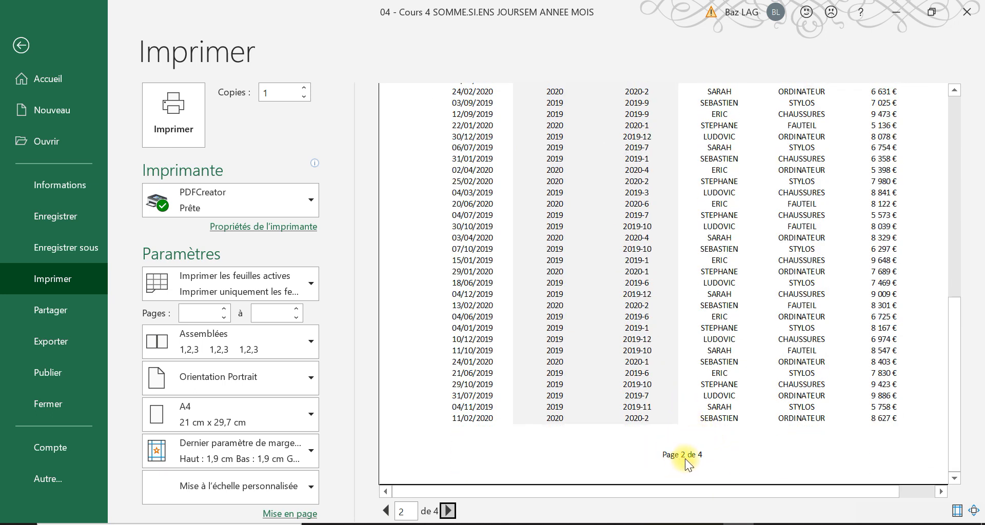
{"action": "left_click", "coordinate": [22, 45]}
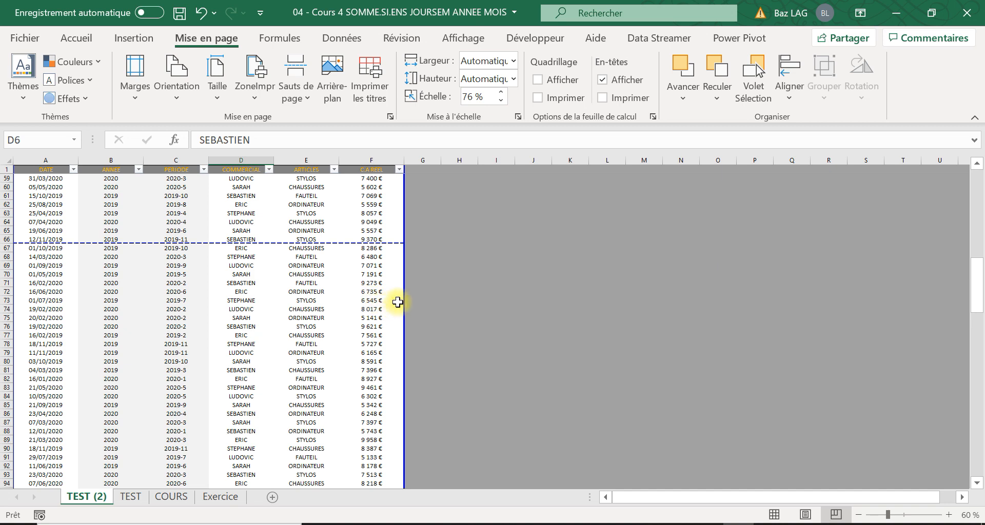
- Define the range A1:G10 on the COURS sheet as the print area
{"action": "left_click", "coordinate": [129, 497]}
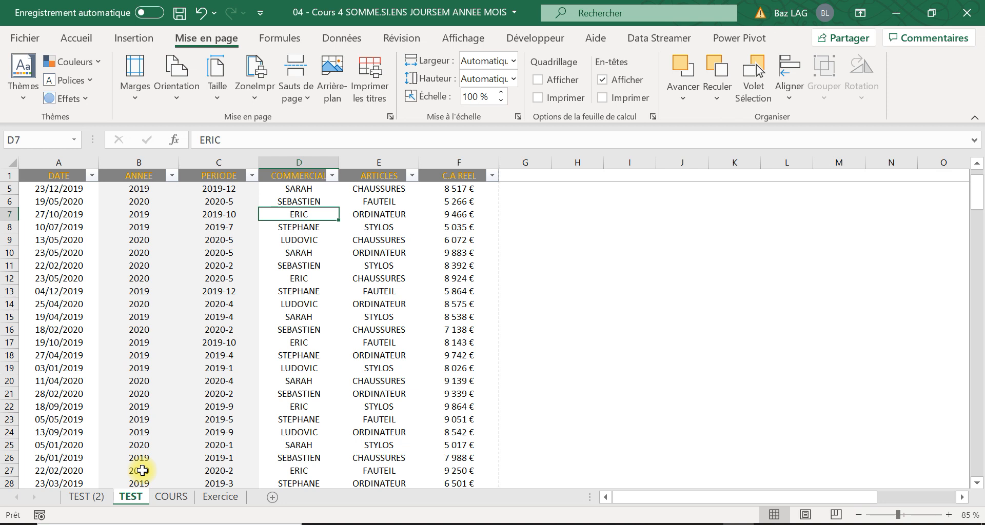
{"action": "left_click", "coordinate": [87, 496]}
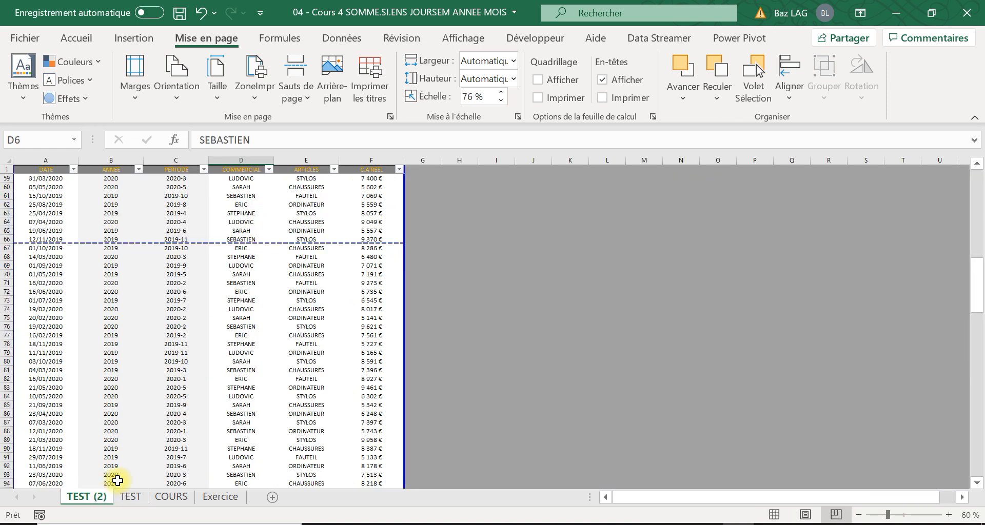
{"action": "left_click", "coordinate": [171, 497]}
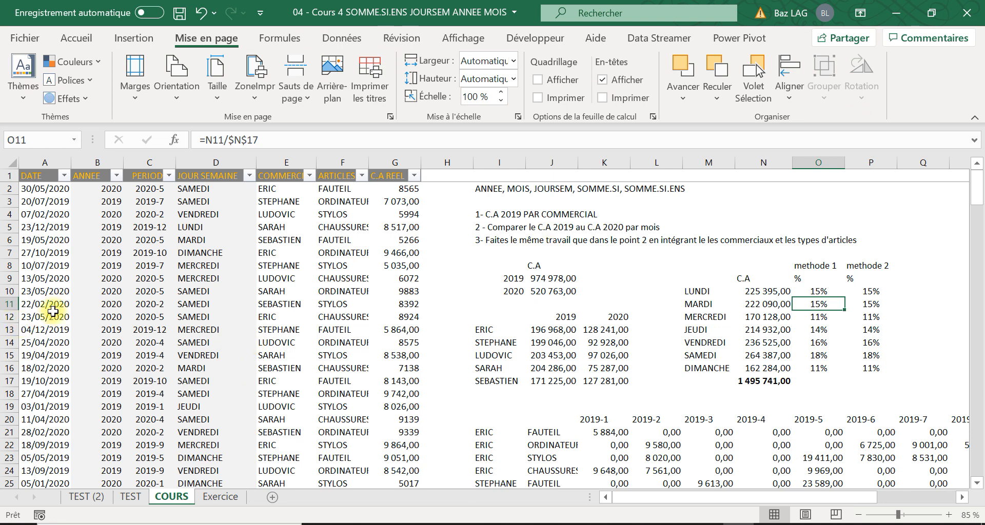
{"action": "left_click_drag", "start_coordinate": [37, 175], "coordinate": [376, 292]}
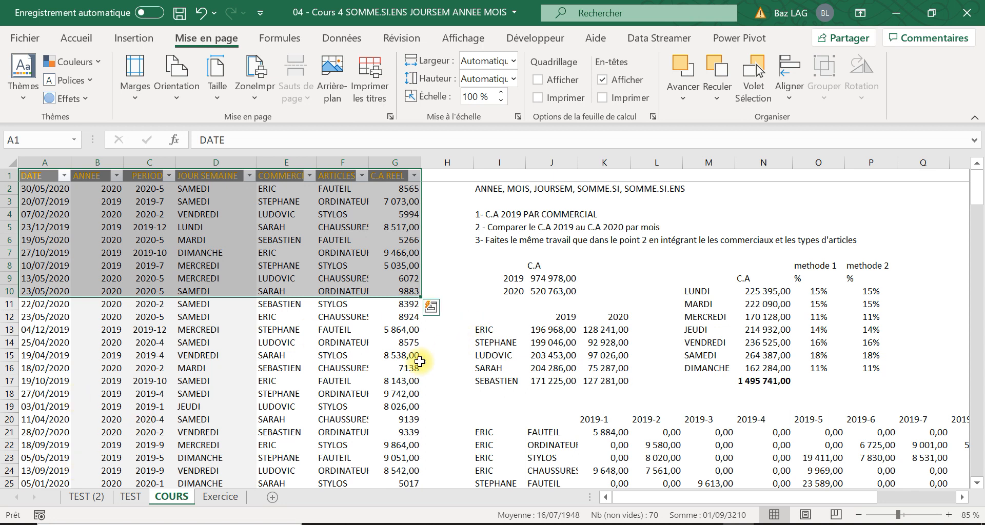
{"action": "left_click", "coordinate": [341, 368]}
{"action": "left_click_drag", "start_coordinate": [39, 176], "coordinate": [399, 291]}
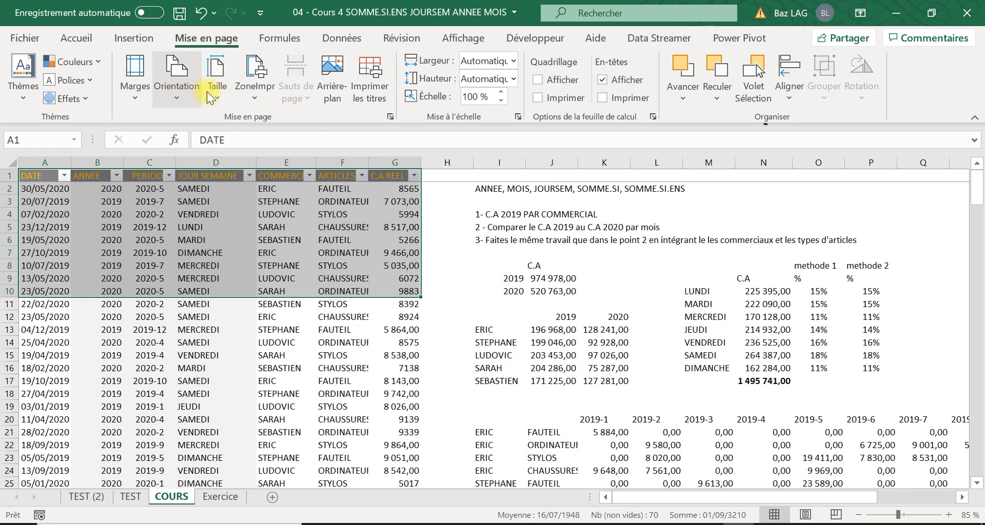
{"action": "left_click", "coordinate": [262, 97]}
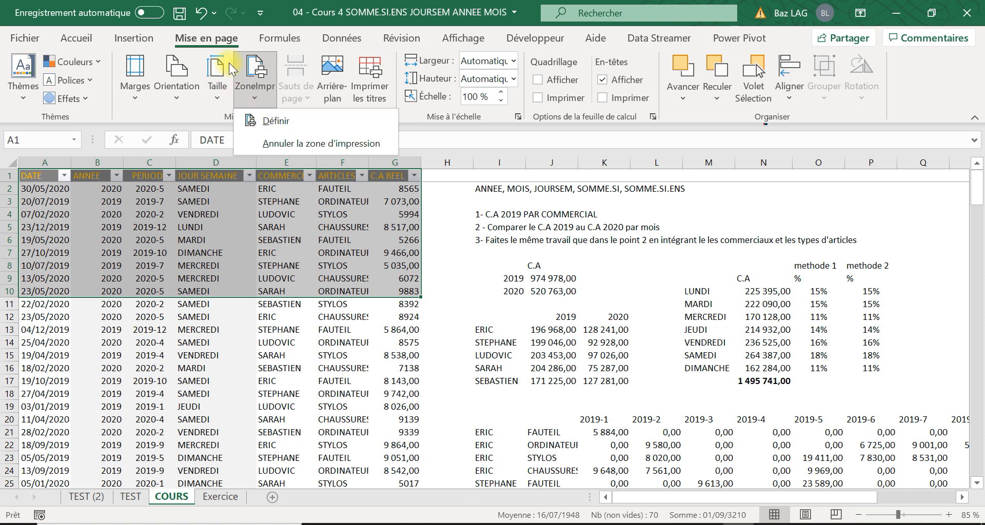
{"action": "left_click", "coordinate": [277, 124]}
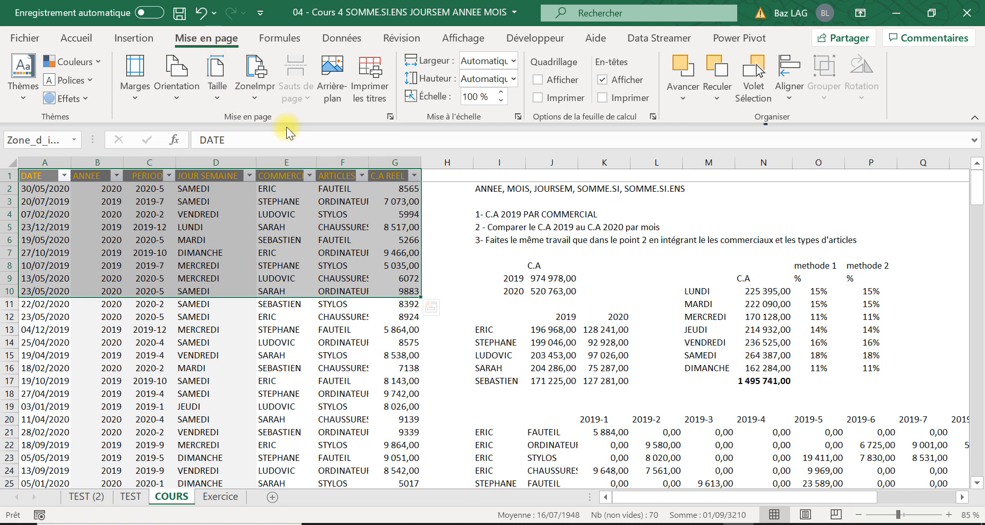
- Check the COURS print area in the print preview and return to the sheet
{"action": "left_click", "coordinate": [244, 339]}
{"action": "key", "text": "ctrl+p"}
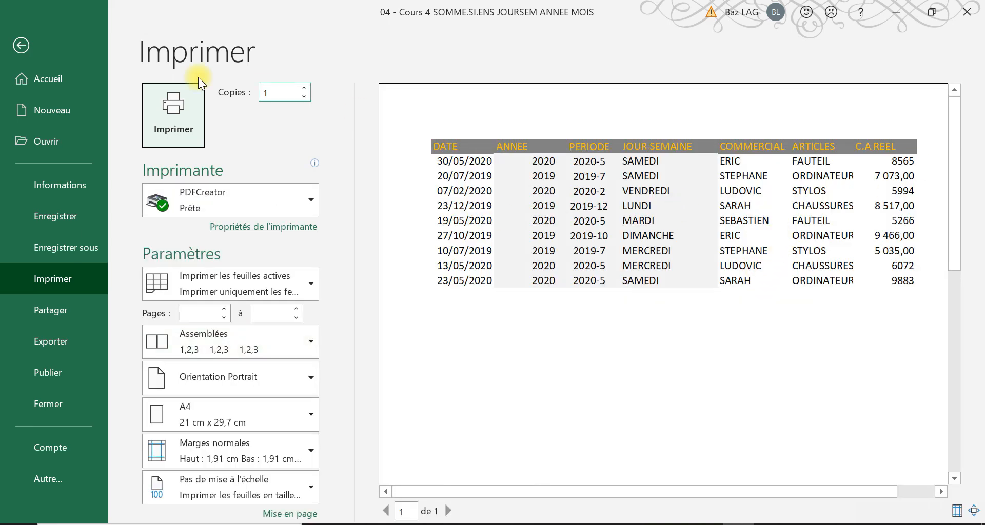
{"action": "left_click", "coordinate": [21, 45]}
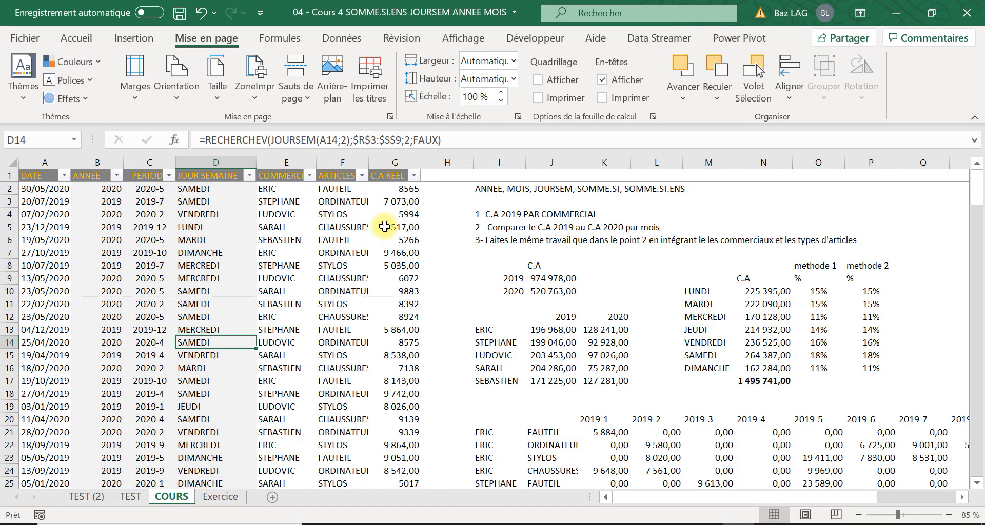
- Undo the print area on COURS and the page break move on TEST (2)
{"action": "key", "text": "ctrl+z"}
{"action": "key", "text": "ctrl+z"}
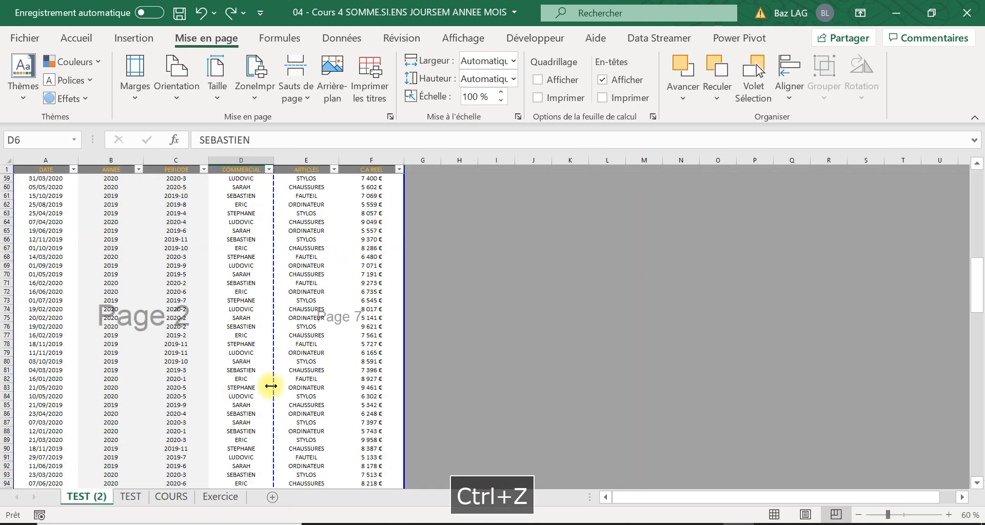
- Examine pages 1 to 3 of the COURS sheet in the print preview and return to the sheet
{"action": "left_click", "coordinate": [169, 496]}
{"action": "left_click", "coordinate": [186, 291]}
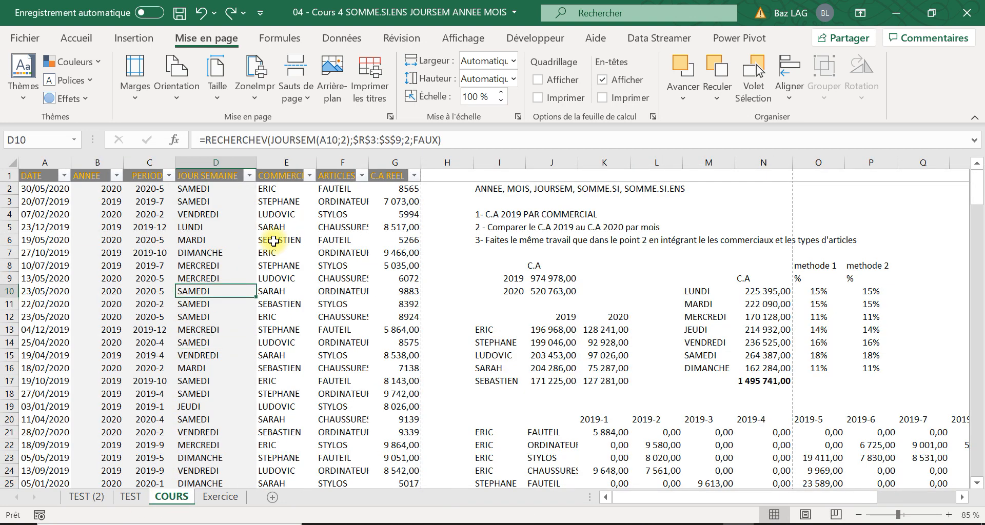
{"action": "key", "text": "ctrl+p"}
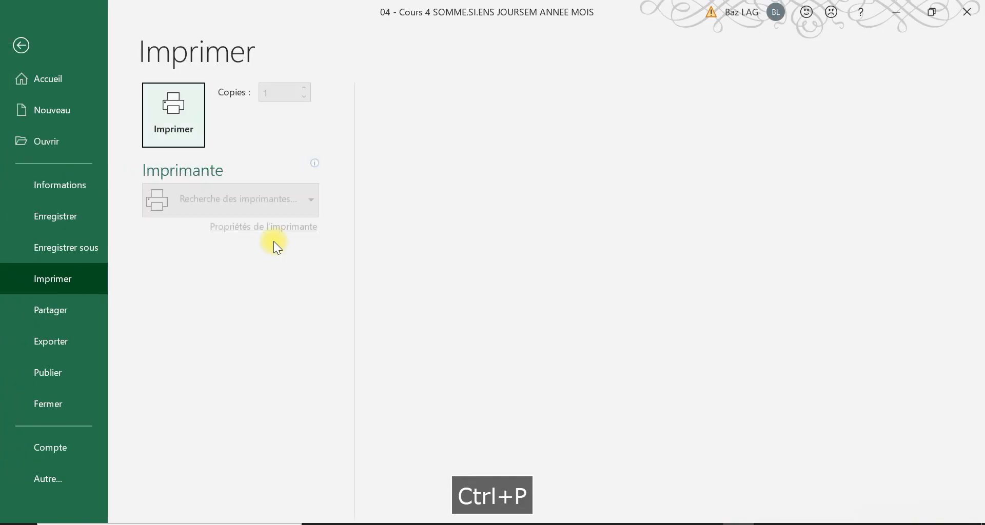
{"action": "scroll", "coordinate": [610, 323], "scroll_direction": "down", "scroll_amount": 10}
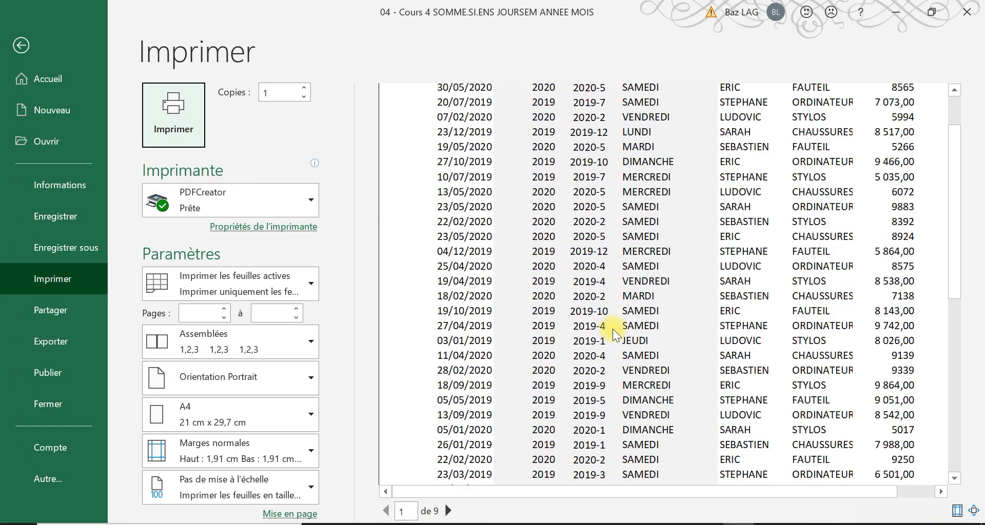
{"action": "scroll", "coordinate": [615, 340], "scroll_direction": "down", "scroll_amount": 3}
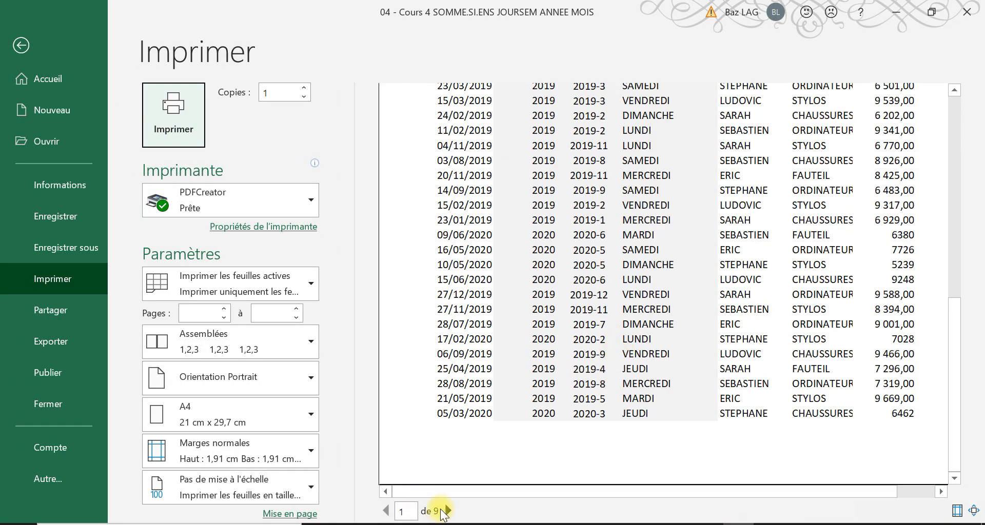
{"action": "left_click", "coordinate": [449, 510]}
{"action": "left_click", "coordinate": [449, 511]}
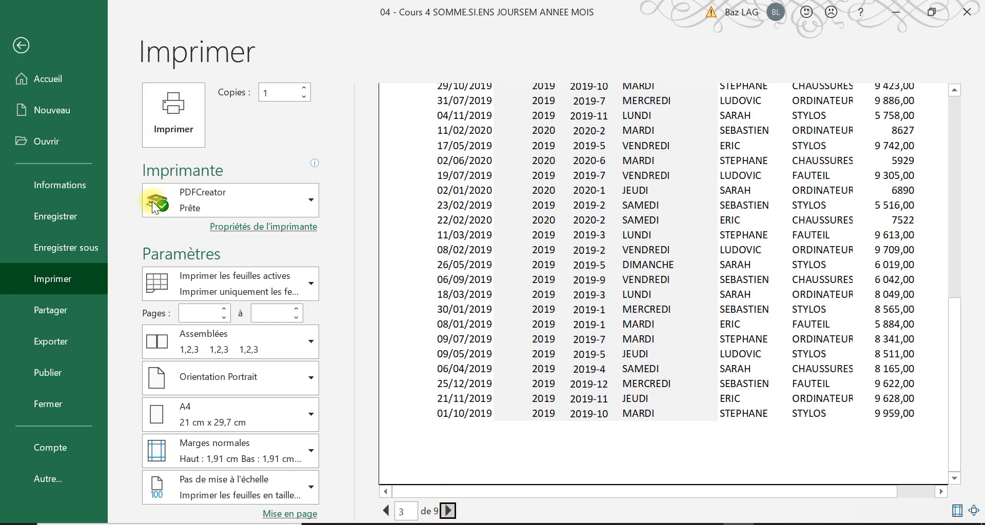
{"action": "left_click", "coordinate": [22, 45]}
{"action": "left_click", "coordinate": [303, 253]}
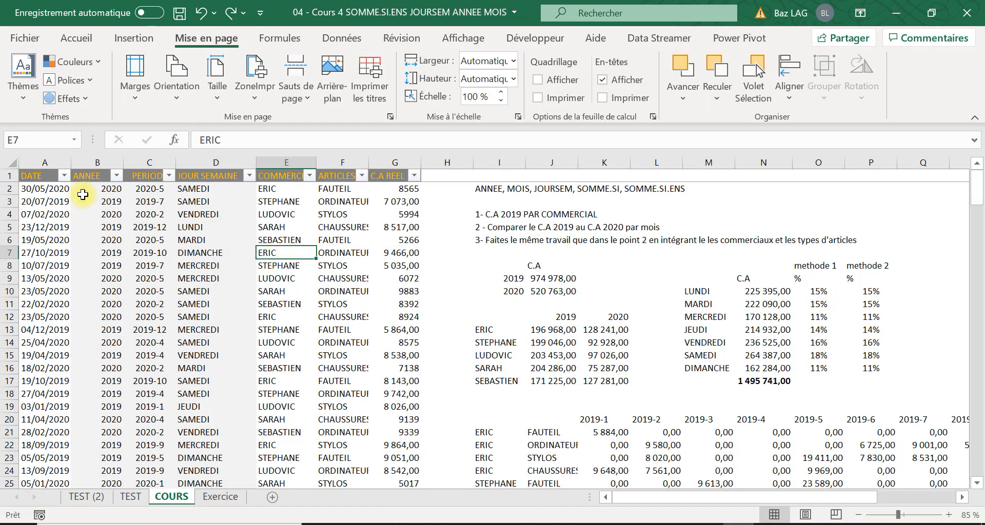
- Define the range A1:G10 on COURS as the print area again
{"action": "left_click", "coordinate": [37, 172]}
{"action": "left_click_drag", "start_coordinate": [36, 171], "coordinate": [388, 289]}
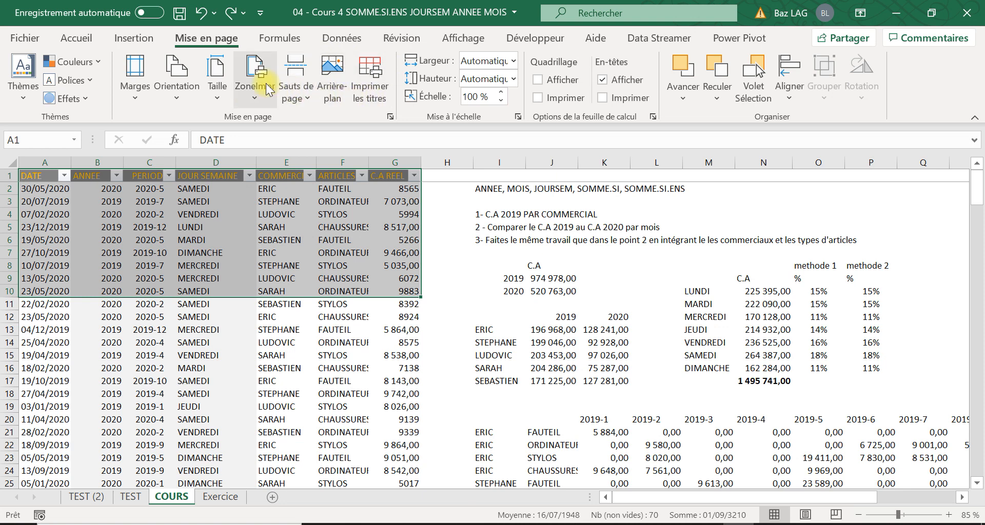
{"action": "left_click", "coordinate": [253, 100]}
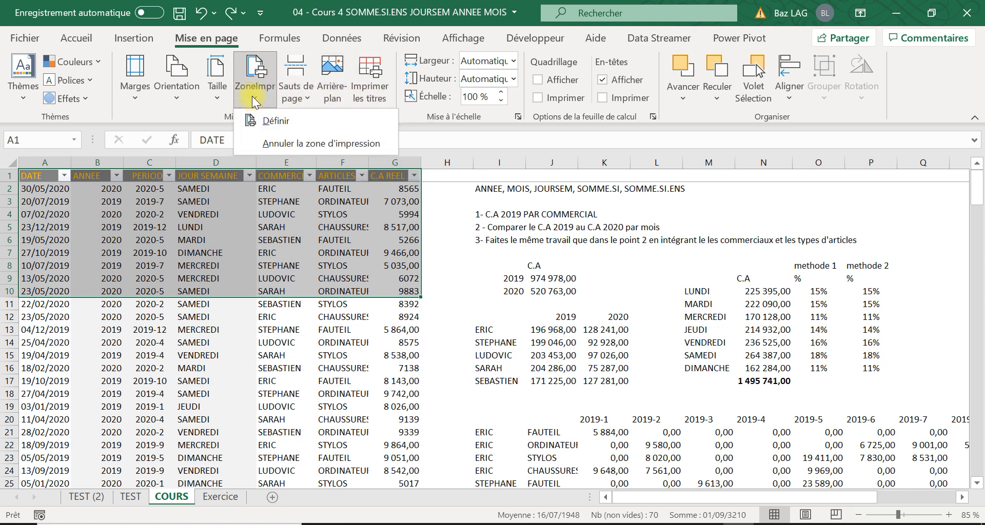
{"action": "left_click", "coordinate": [274, 123]}
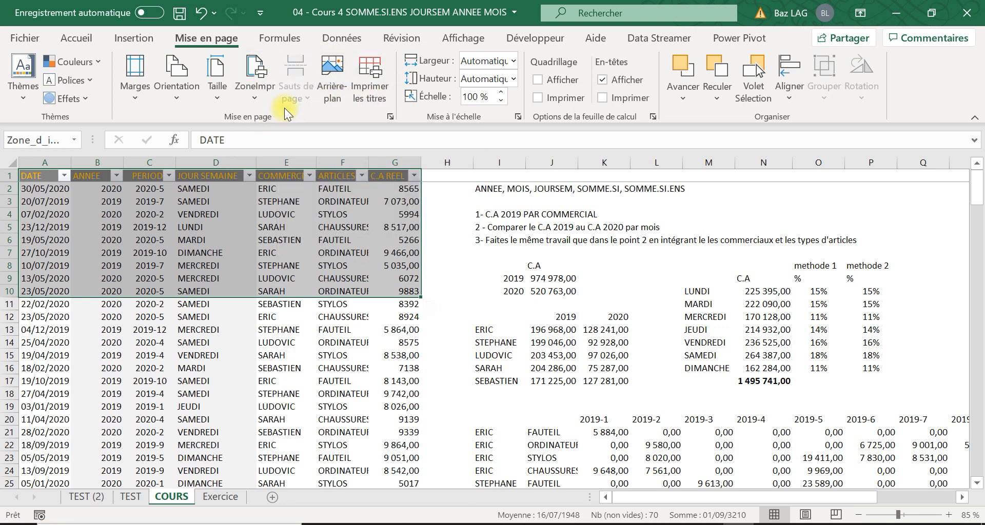
- Check the print preview of the A1:G10 print area on COURS and return to the sheet
{"action": "key", "text": "ctrl+p"}
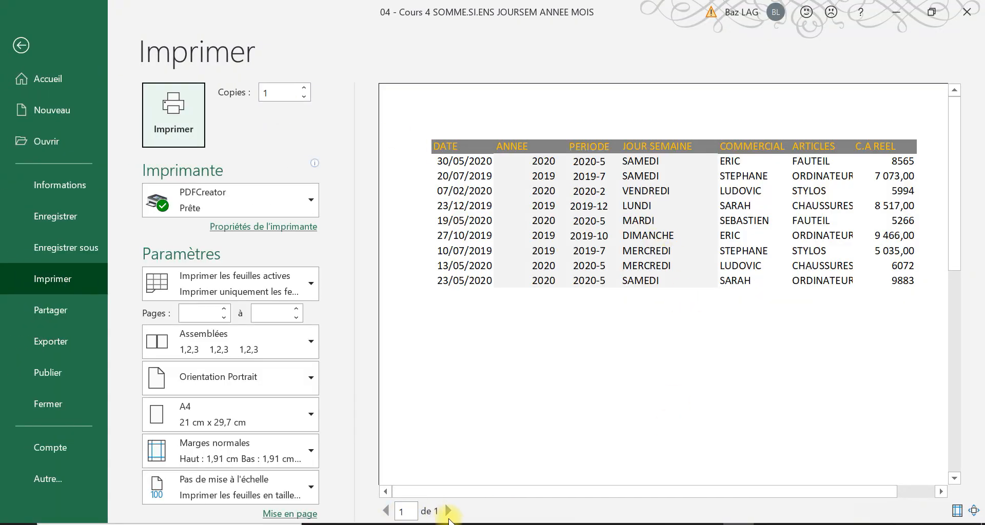
{"action": "left_click", "coordinate": [21, 46]}
{"action": "left_click", "coordinate": [295, 330]}
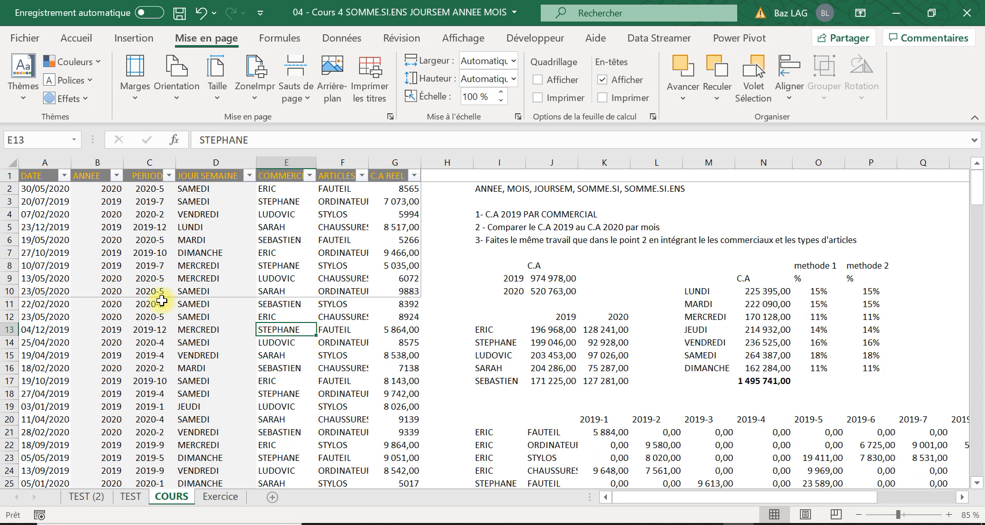
- Select A1:G20 on COURS and capture that range as an image with Outil Capture d'écran
{"action": "left_click", "coordinate": [28, 170]}
{"action": "left_click_drag", "start_coordinate": [29, 170], "coordinate": [384, 421]}
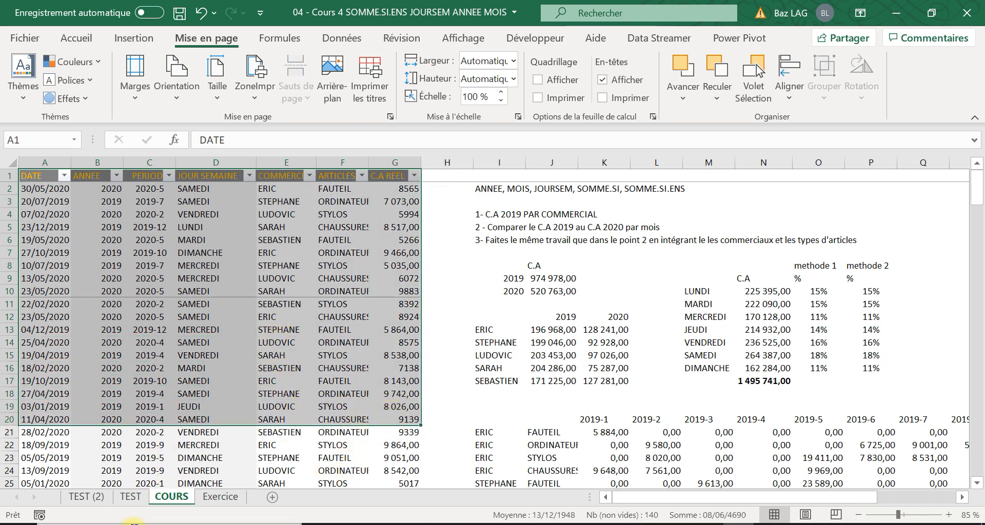
{"action": "left_click", "coordinate": [132, 524]}
{"action": "type", "text": "CAP"}
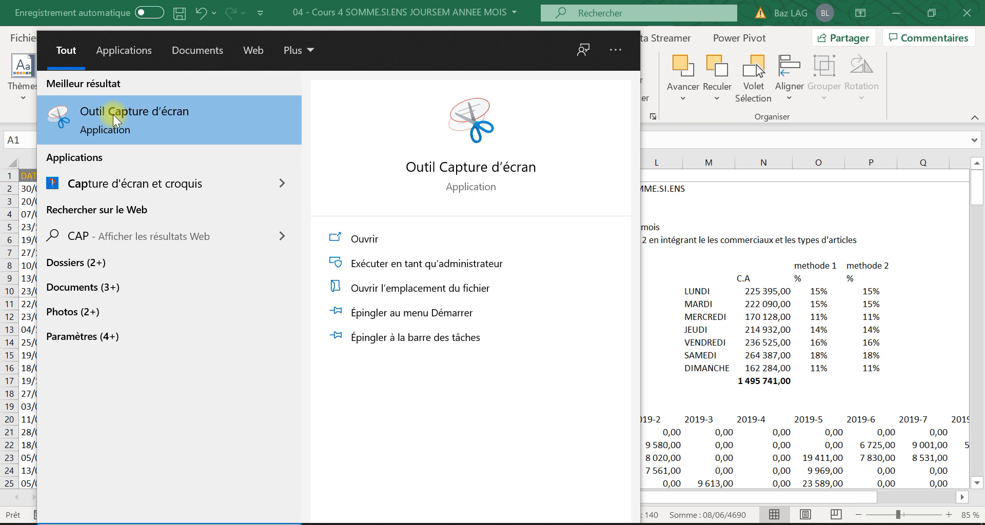
{"action": "left_click", "coordinate": [113, 115]}
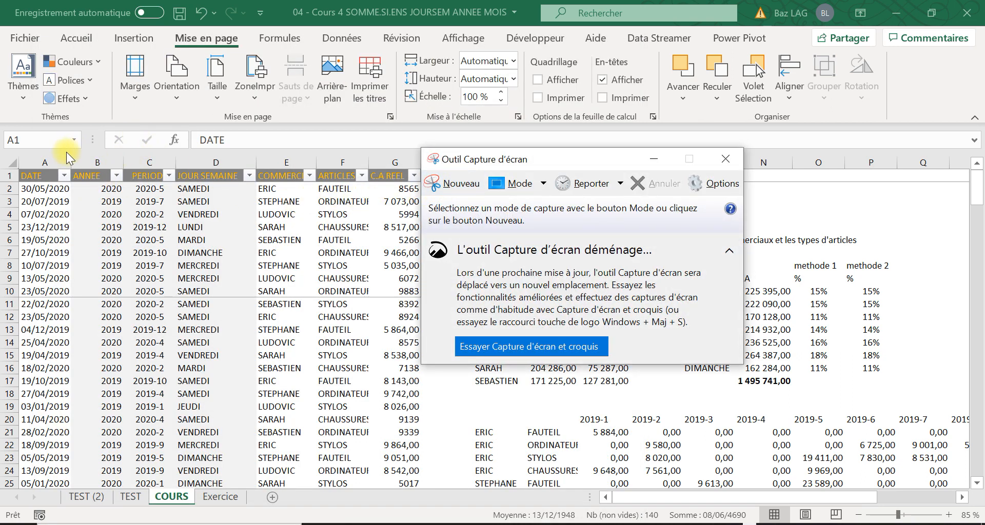
{"action": "left_click", "coordinate": [427, 185]}
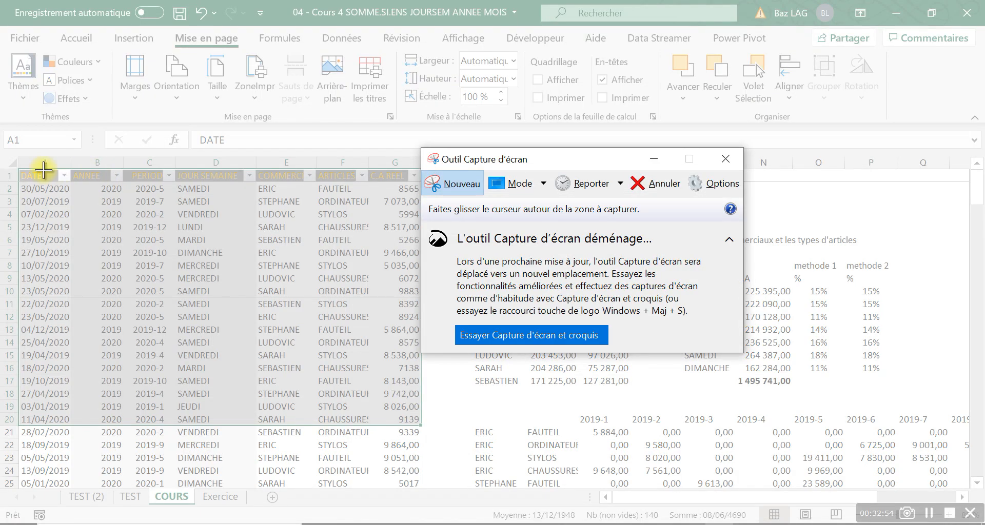
{"action": "left_click_drag", "start_coordinate": [18, 168], "coordinate": [421, 425]}
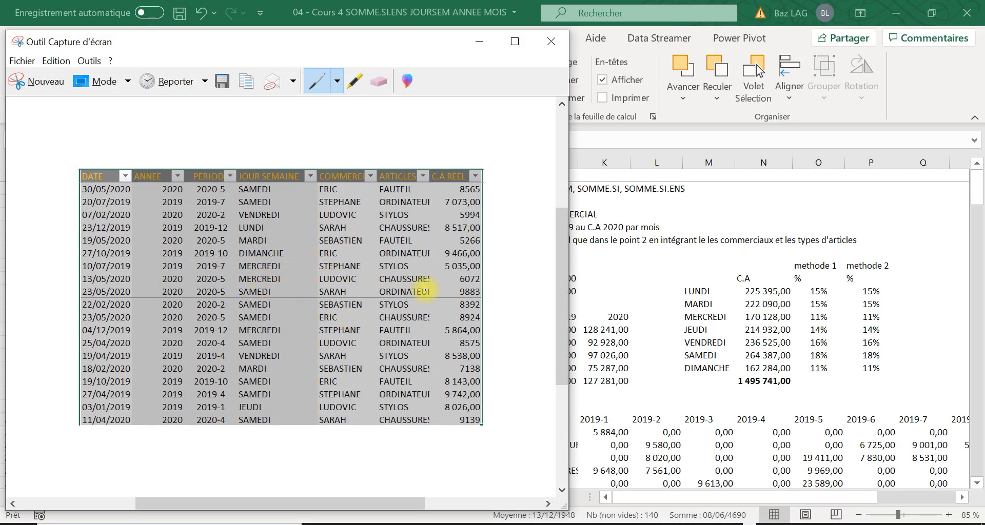
{"action": "left_click", "coordinate": [676, 291]}
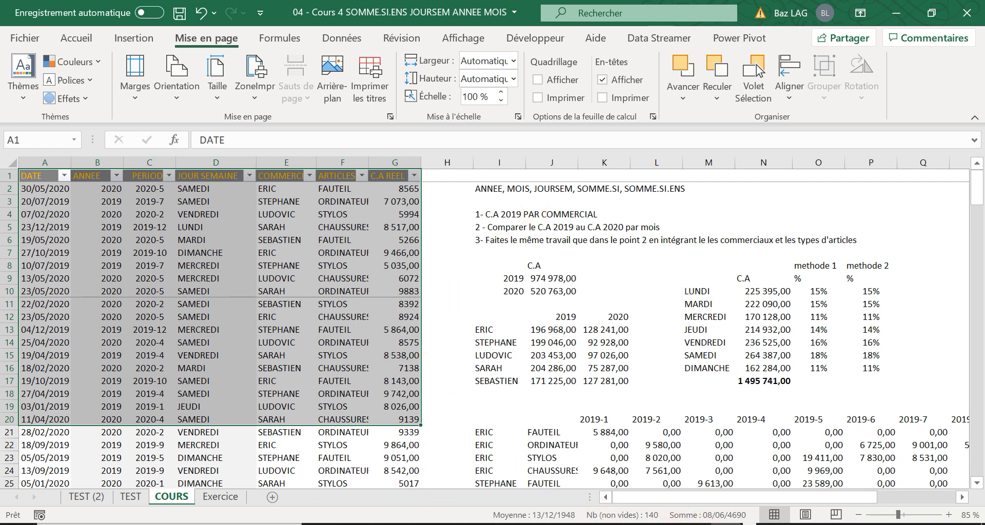
- Take a new capture of COURS columns A to G, rows 1 to 21, with Outil Capture d'écran and copy it
{"action": "left_click", "coordinate": [170, 524]}
{"action": "type", "text": "CAP"}
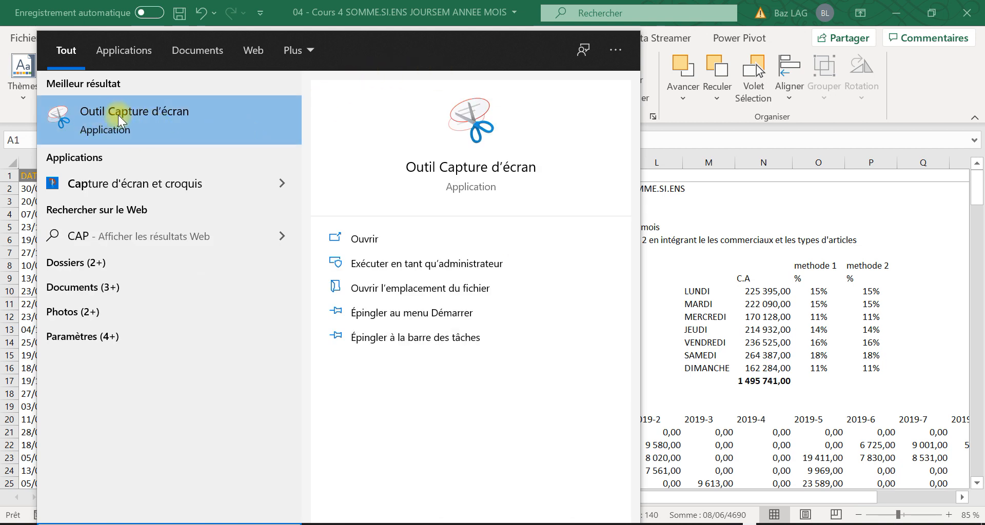
{"action": "left_click", "coordinate": [137, 126]}
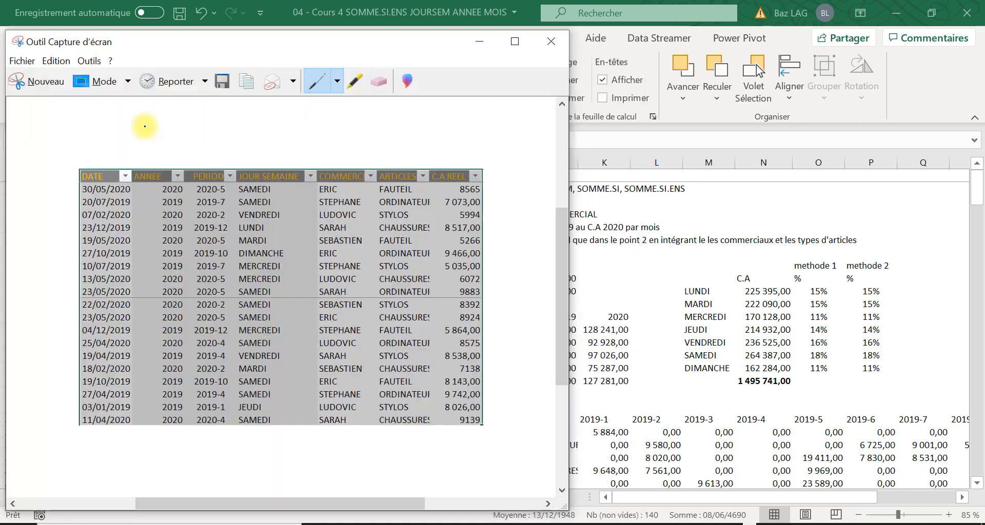
{"action": "left_click", "coordinate": [50, 85]}
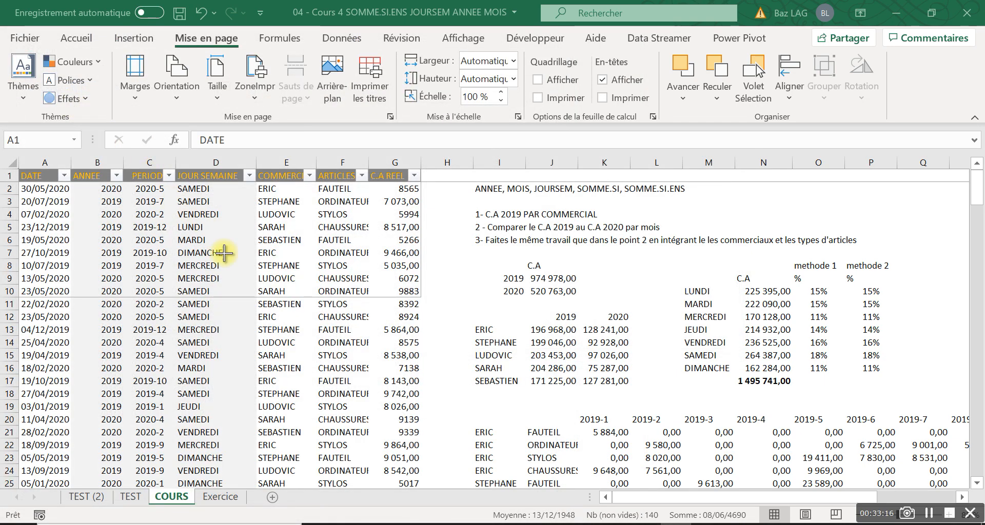
{"action": "left_click_drag", "start_coordinate": [19, 168], "coordinate": [424, 438]}
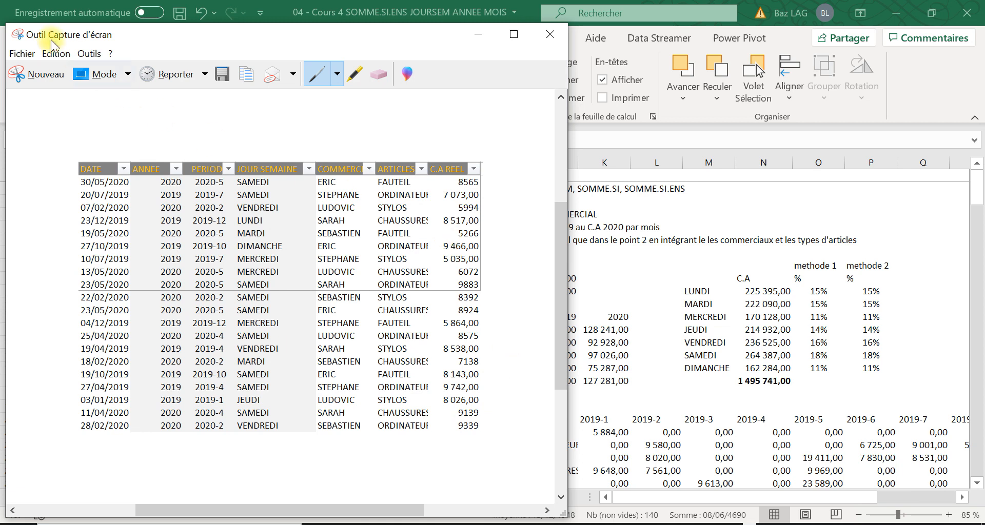
{"action": "left_click", "coordinate": [58, 54]}
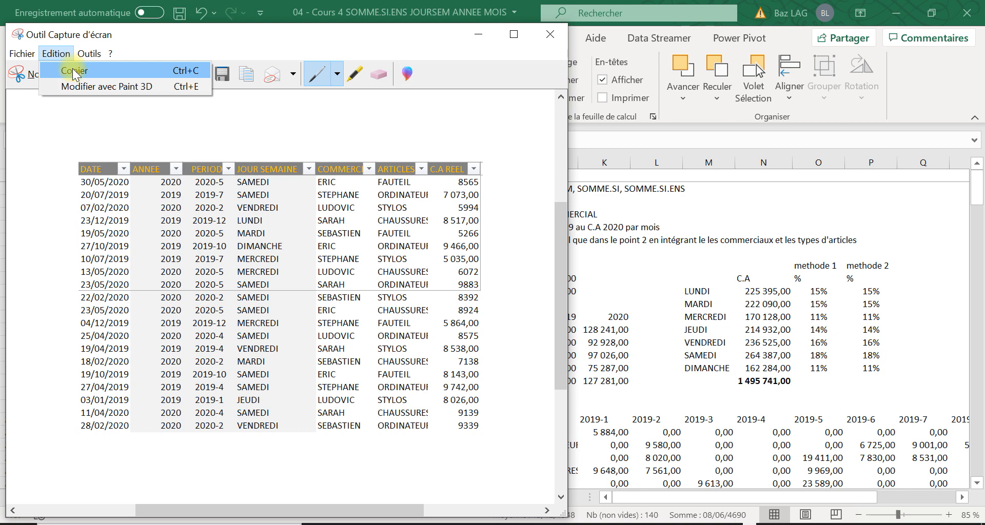
{"action": "left_click", "coordinate": [73, 72]}
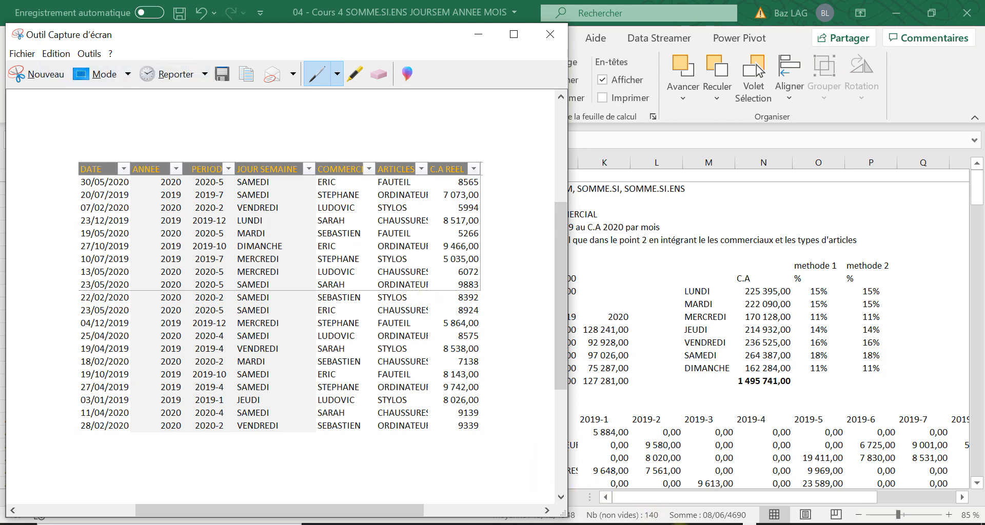
- Place the cursor after POWERPOINT in the EXERCICES Word document and copy the capture again from Outil Capture d'écran
{"action": "key", "text": "alt+Tab"}
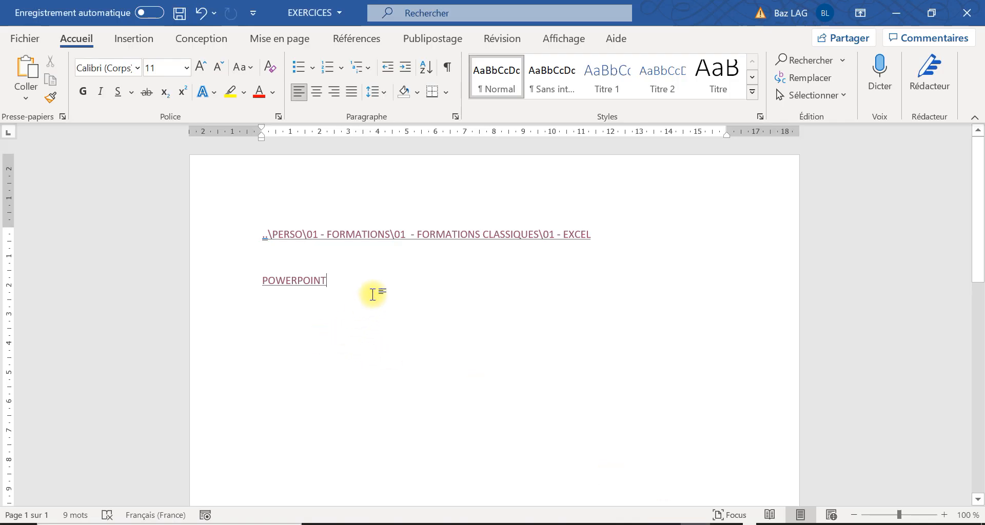
{"action": "left_click", "coordinate": [372, 294]}
{"action": "key", "text": "Return"}
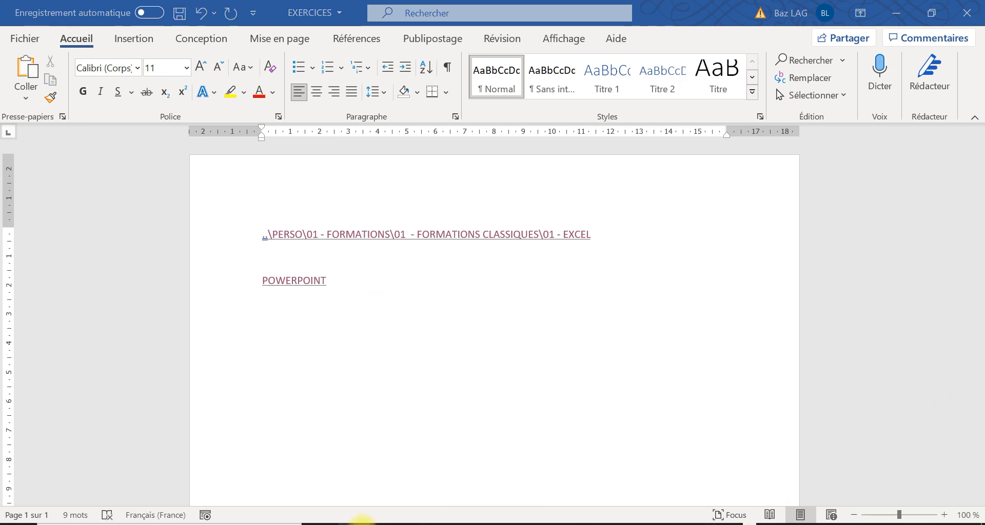
{"action": "left_click", "coordinate": [369, 521]}
{"action": "left_click", "coordinate": [60, 51]}
{"action": "left_click", "coordinate": [72, 68]}
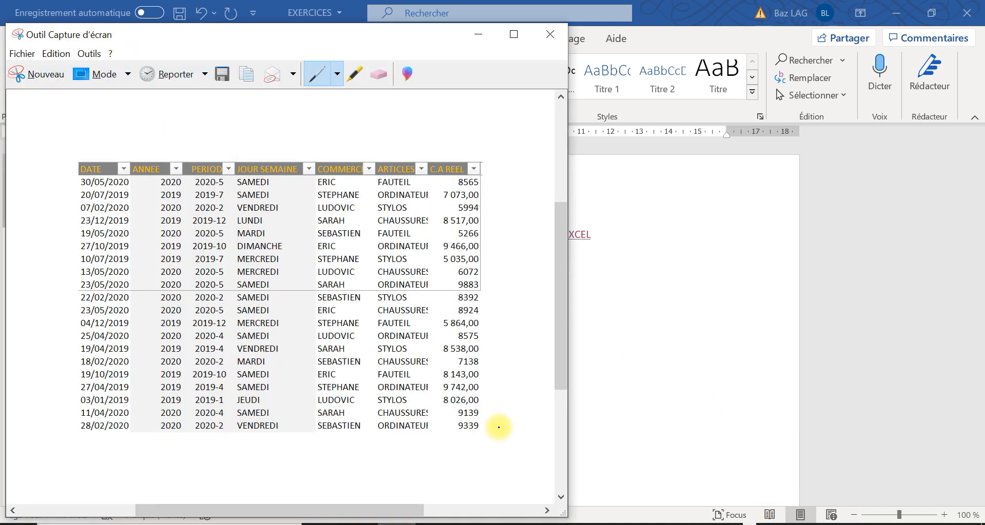
- Paste the captured table below the POWERPOINT line in the EXERCICES Word document and select the picture
{"action": "left_click", "coordinate": [749, 523]}
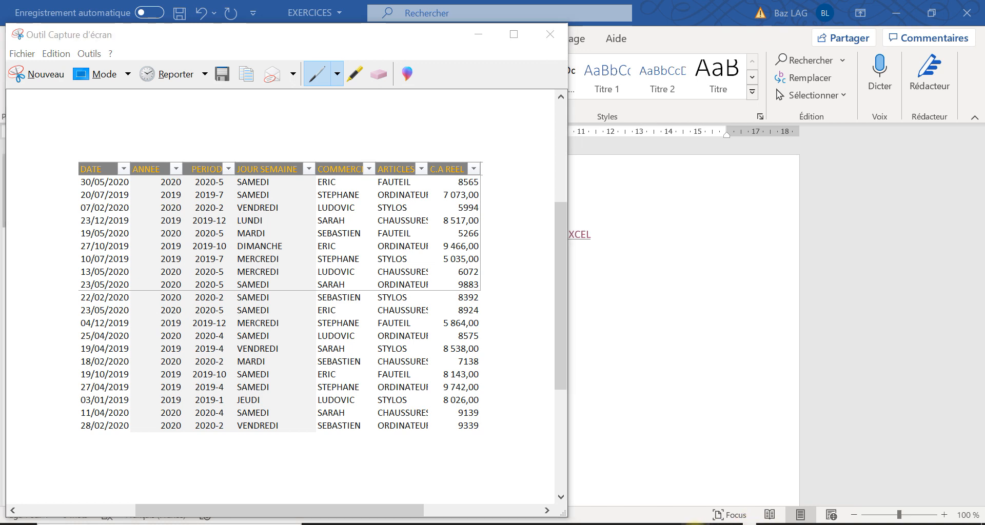
{"action": "left_click", "coordinate": [693, 523]}
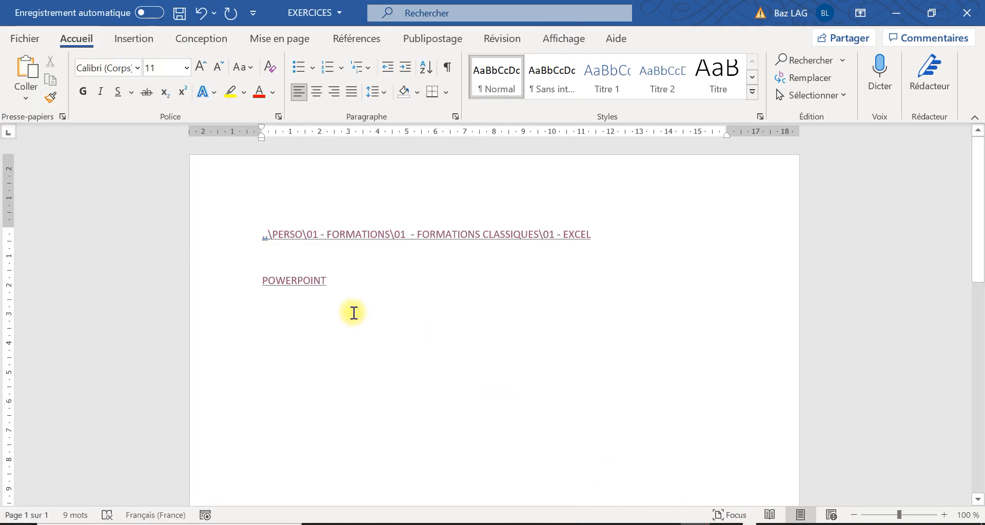
{"action": "left_click", "coordinate": [353, 313]}
{"action": "key", "text": "ctrl+v"}
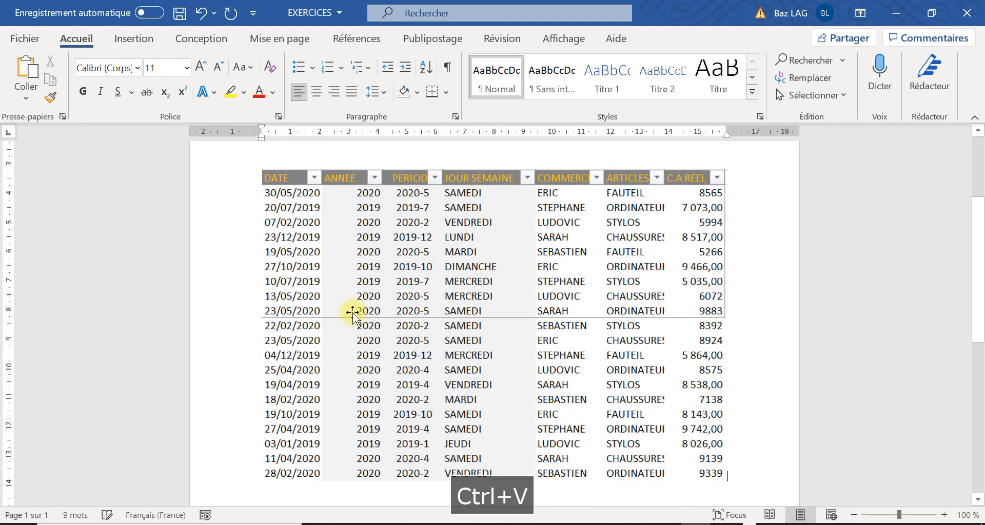
{"action": "left_click", "coordinate": [418, 249]}
{"action": "scroll", "coordinate": [418, 268], "scroll_direction": "up", "scroll_amount": 4}
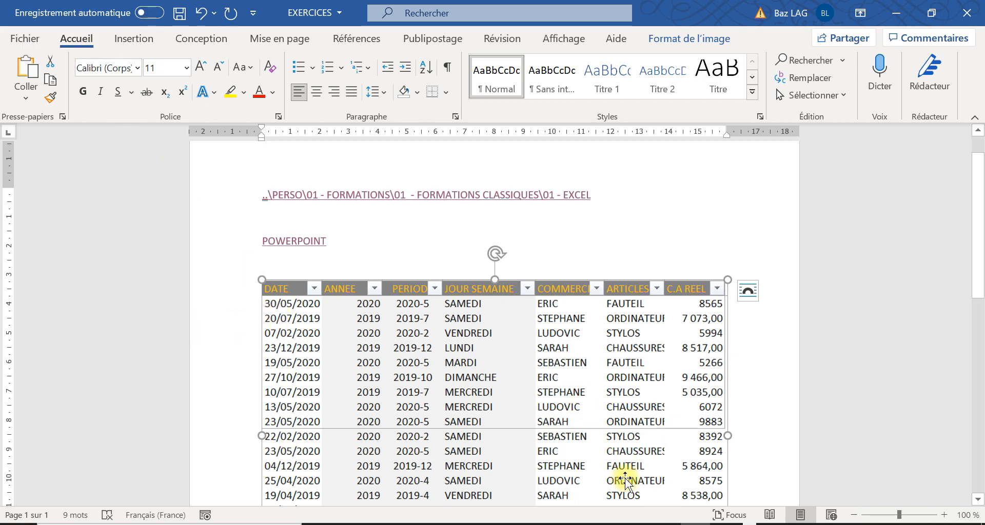
- Switch to Chrome and open google.fr in a new tab
{"action": "left_click", "coordinate": [623, 505]}
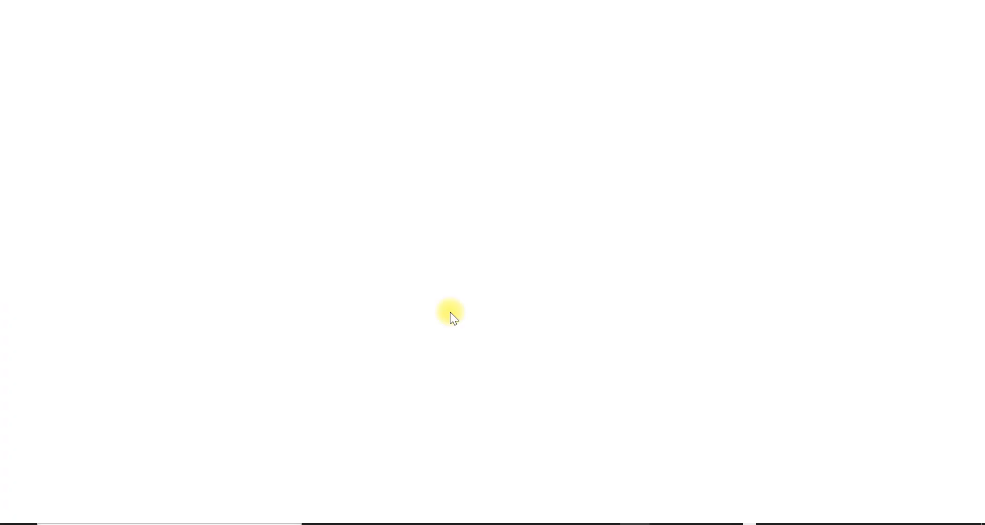
{"action": "left_click", "coordinate": [316, 7]}
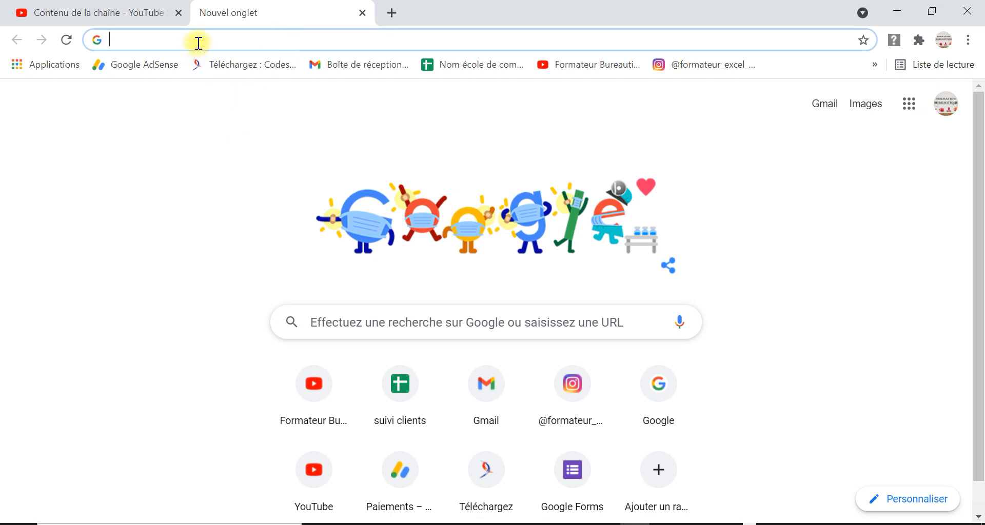
{"action": "type", "text": "GO"}
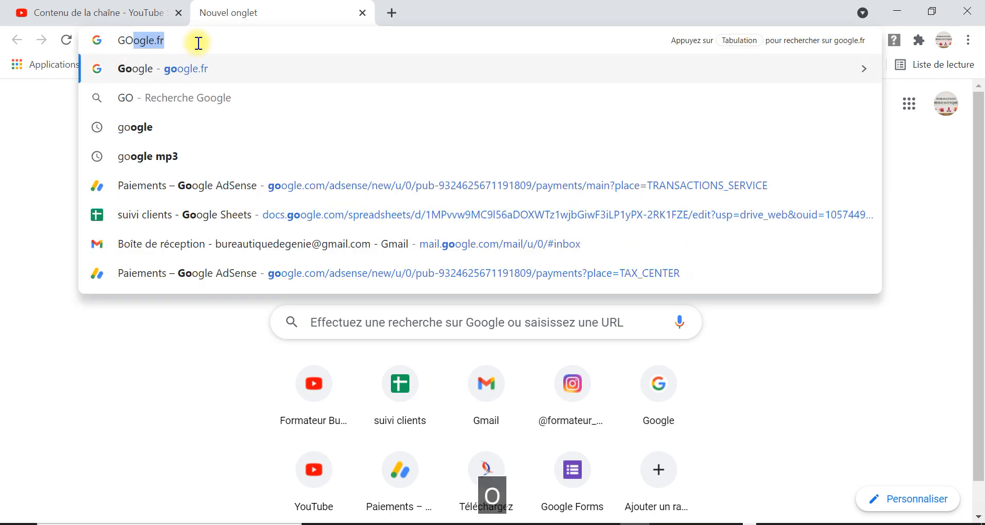
{"action": "left_click", "coordinate": [204, 68]}
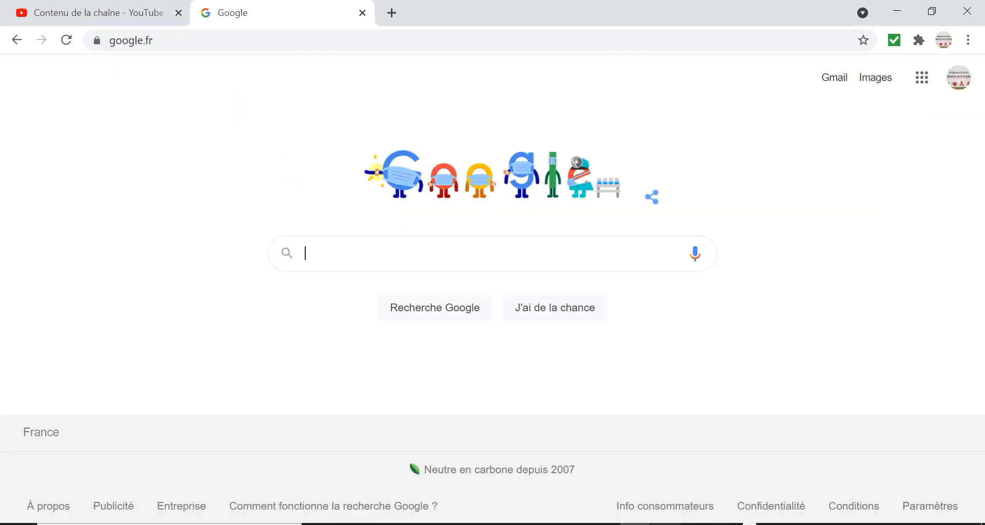
{"action": "mouse_move", "coordinate": [695, 523]}
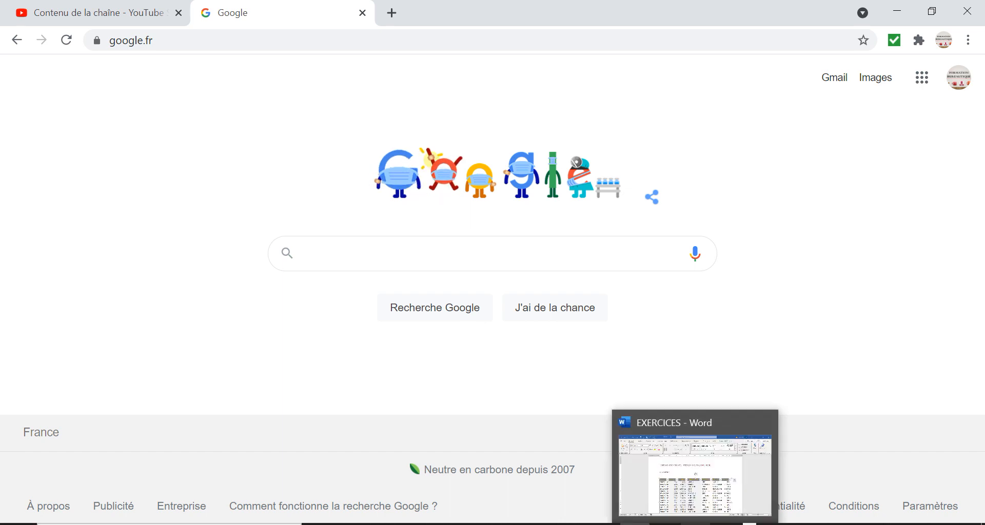
{"action": "left_click", "coordinate": [675, 484]}
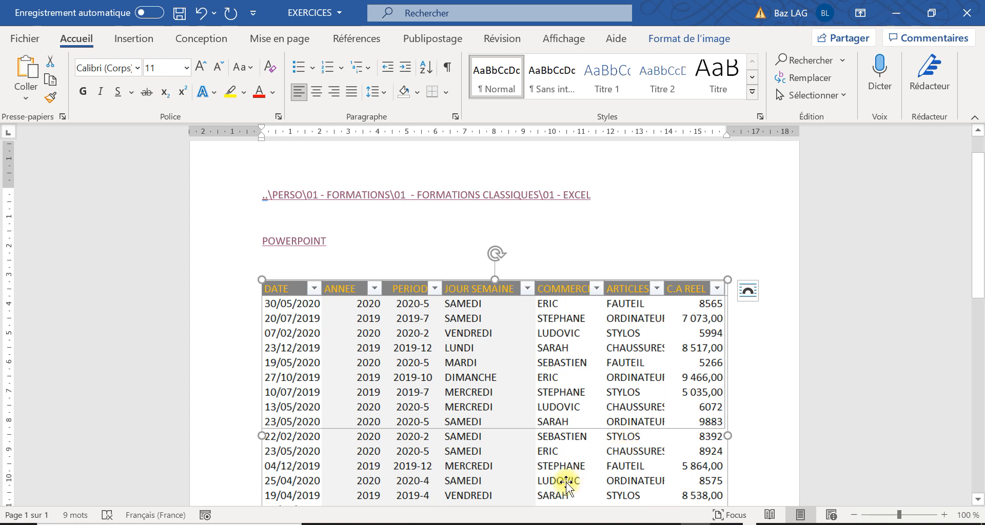
{"action": "mouse_move", "coordinate": [422, 524]}
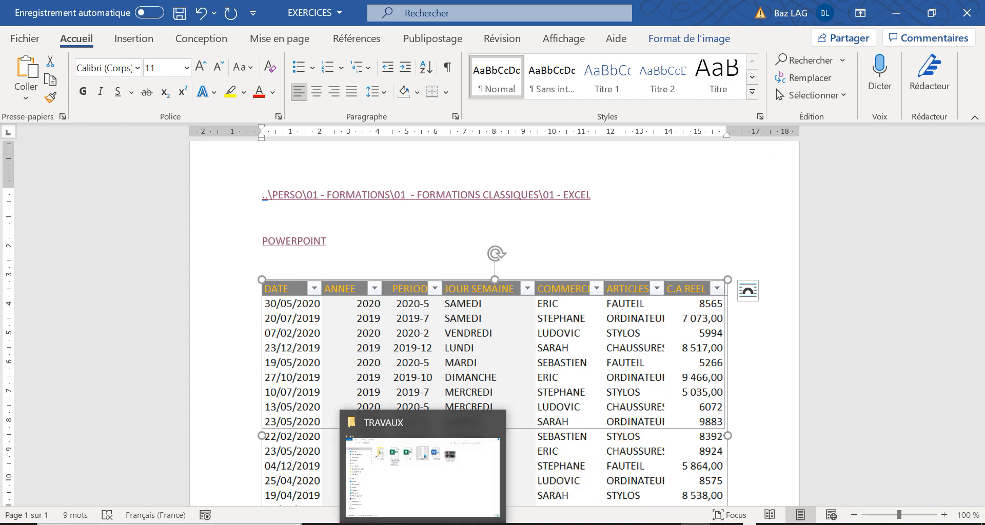
{"action": "left_click", "coordinate": [169, 524]}
- Show the desktop and open the BULLETIN NOTE workbook from the BULLETIN DE NOTE folder
{"action": "left_click", "coordinate": [903, 8]}
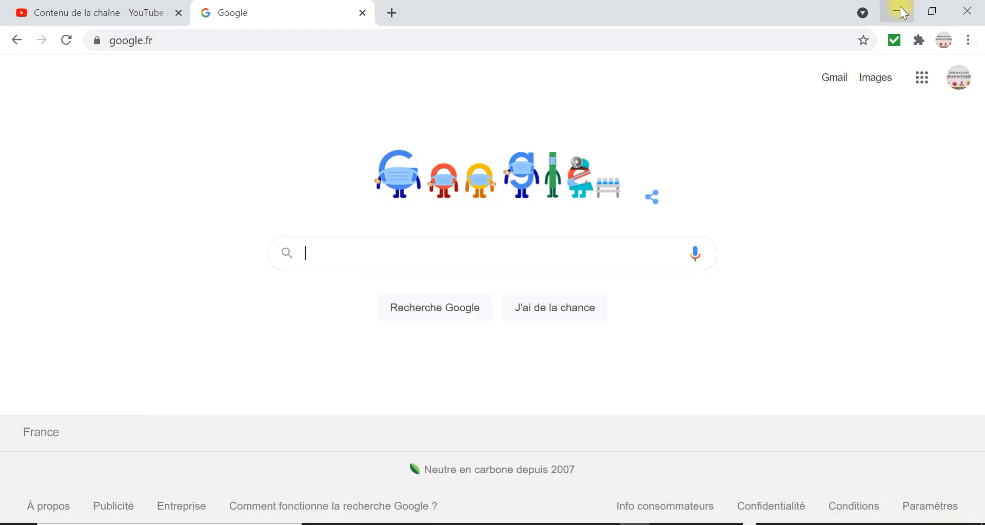
{"action": "left_click", "coordinate": [901, 8]}
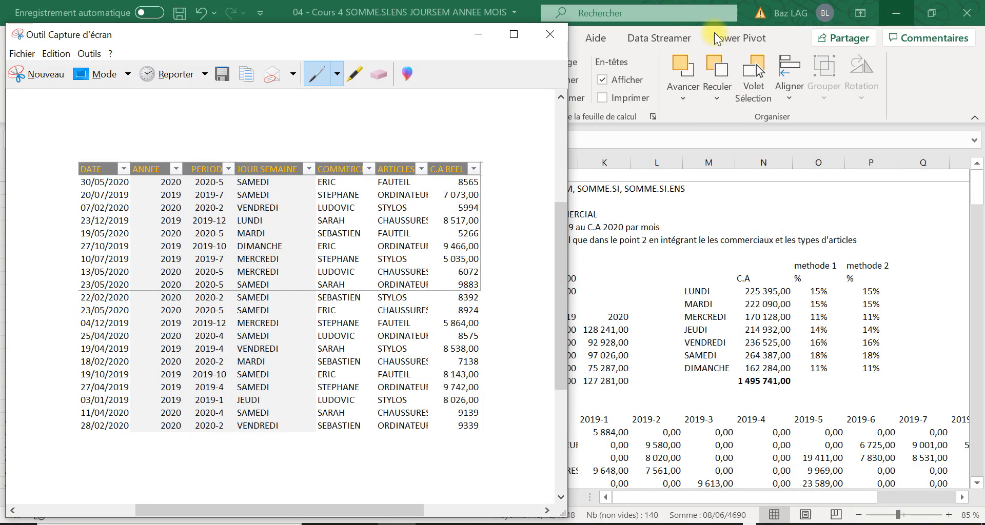
{"action": "key", "text": "super+d"}
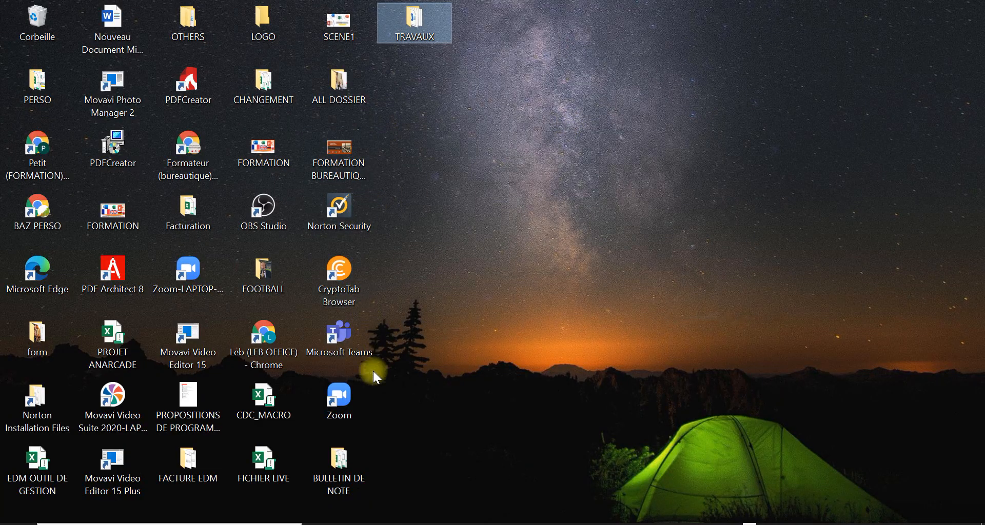
{"action": "left_click", "coordinate": [353, 455]}
{"action": "double_click", "coordinate": [352, 452]}
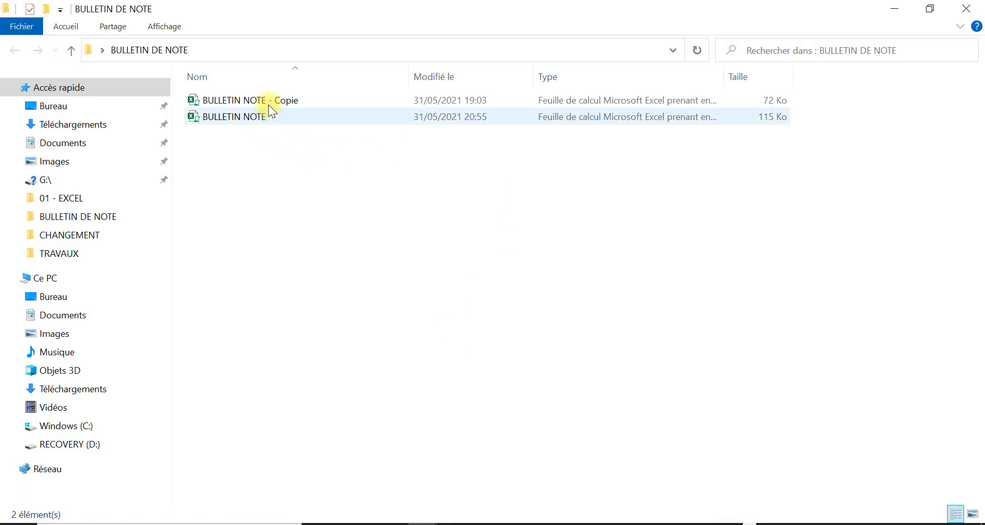
{"action": "double_click", "coordinate": [270, 115]}
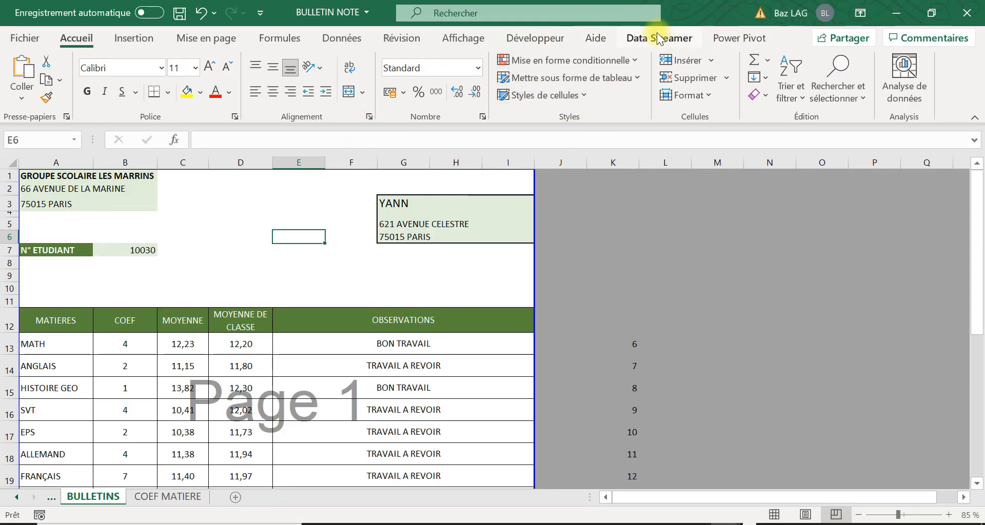
- Open the Visual Basic editor and step through Macro1 line by line to export the first student's report card as a PDF
{"action": "left_click", "coordinate": [556, 38]}
{"action": "left_click", "coordinate": [22, 77]}
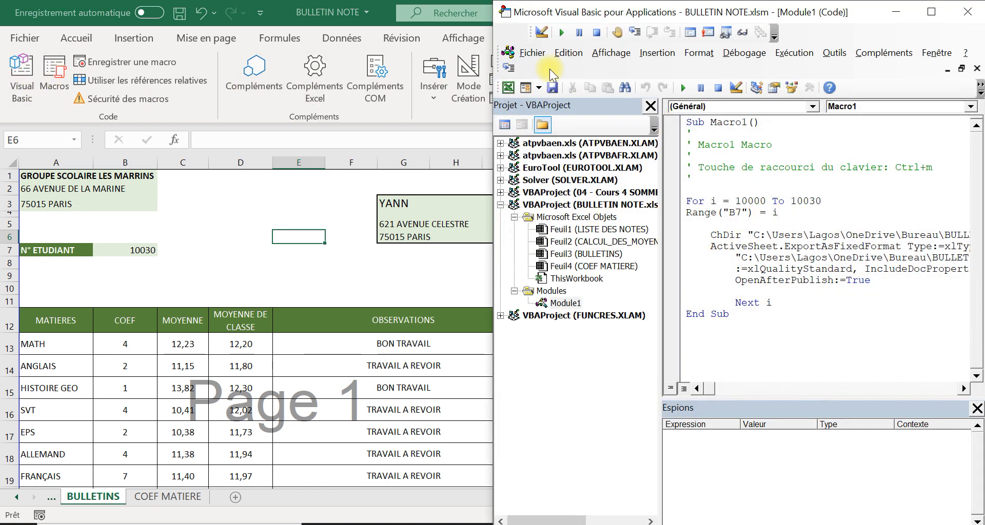
{"action": "left_click", "coordinate": [507, 67]}
{"action": "left_click", "coordinate": [507, 69]}
{"action": "left_click", "coordinate": [508, 68]}
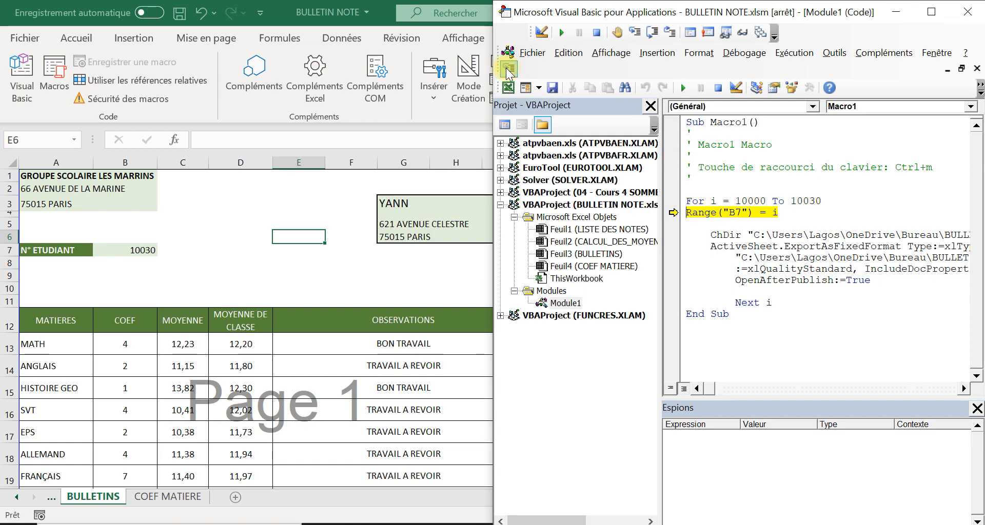
{"action": "left_click", "coordinate": [507, 68]}
{"action": "left_click", "coordinate": [507, 68]}
{"action": "left_click", "coordinate": [507, 68]}
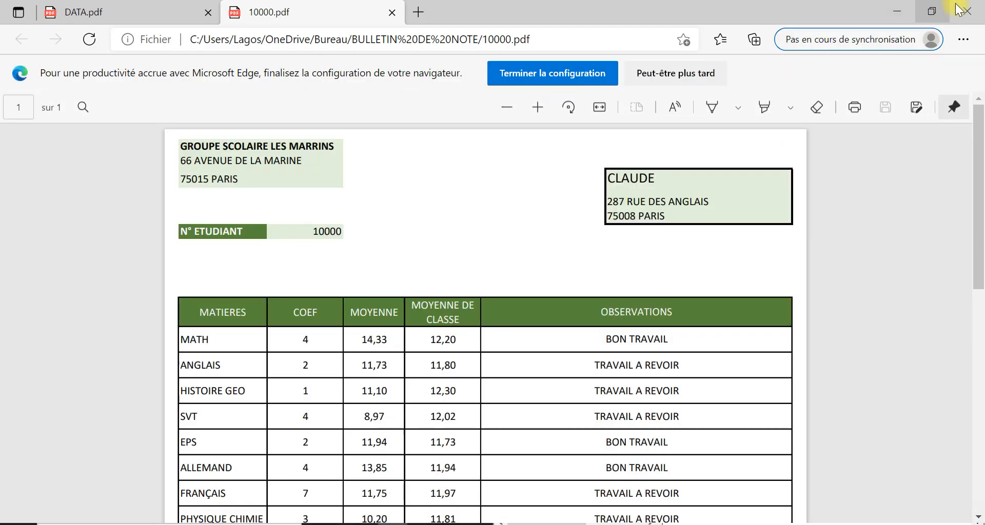
- Close the exported PDF, stop the macro debugger and close the BULLETIN NOTE workbook without saving
{"action": "left_click", "coordinate": [962, 11]}
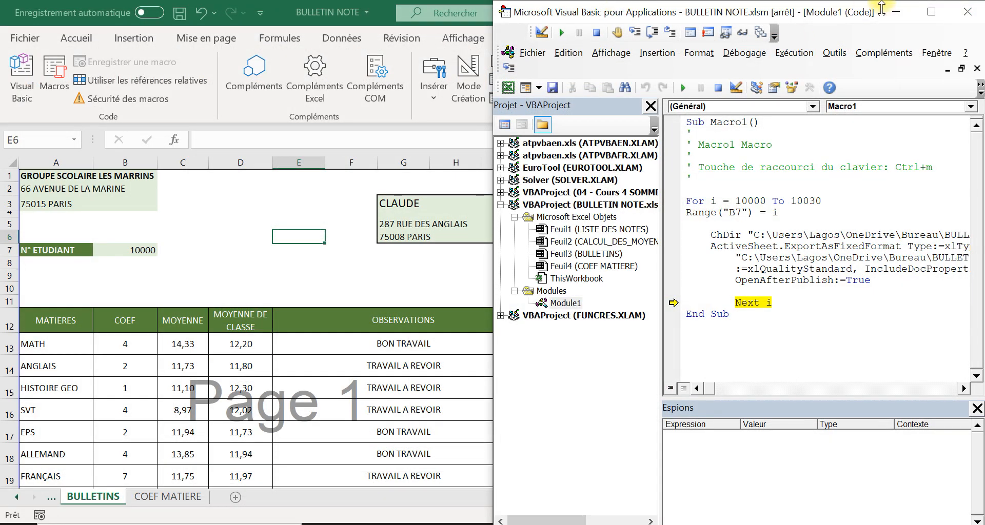
{"action": "left_click", "coordinate": [967, 11]}
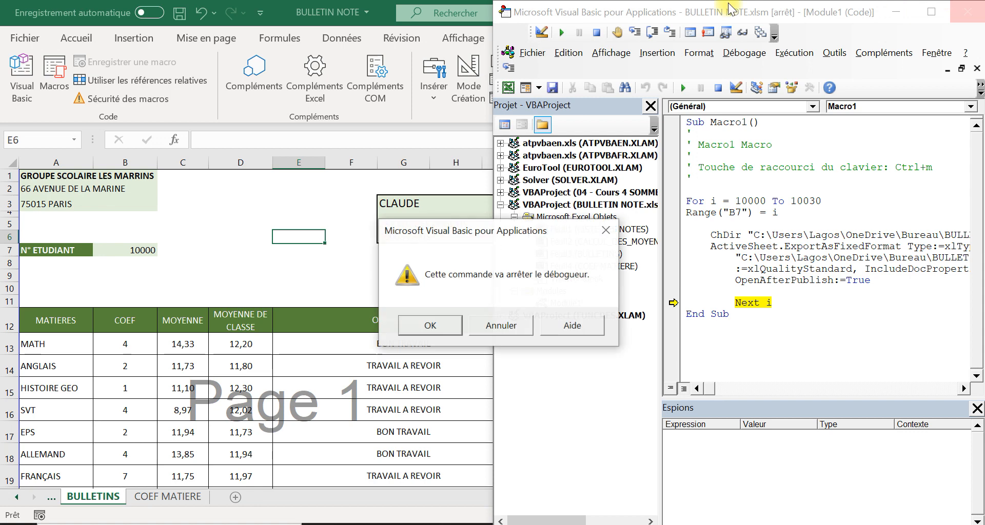
{"action": "left_click", "coordinate": [446, 326]}
{"action": "left_click", "coordinate": [966, 13]}
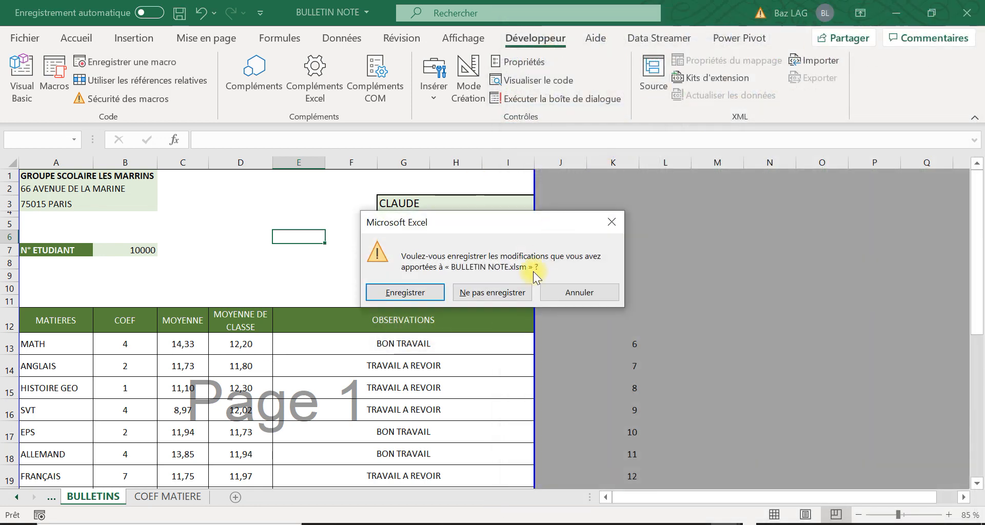
{"action": "left_click", "coordinate": [502, 291]}
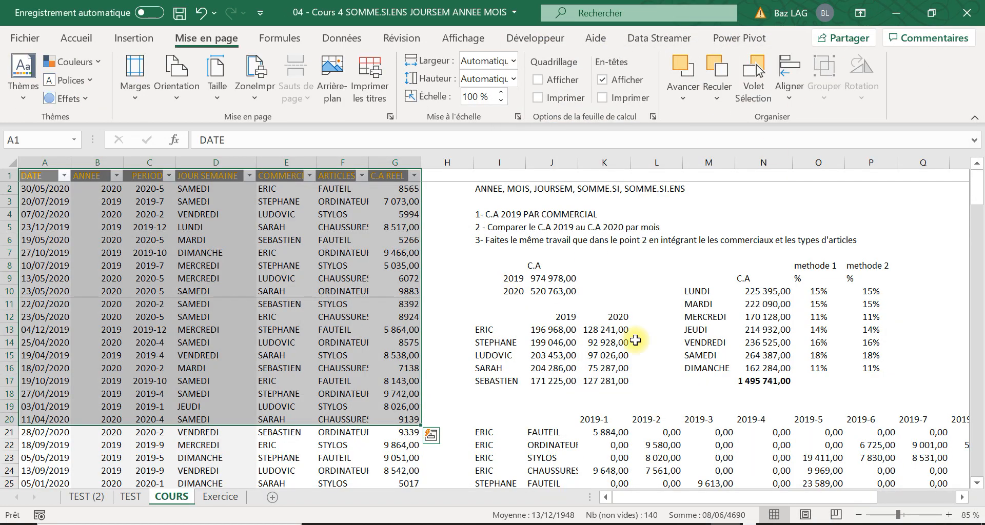
- Move the 10000 PDF file from the BULLETIN DE NOTE folder into the TRAVAUX folder on the desktop
{"action": "left_click", "coordinate": [425, 522]}
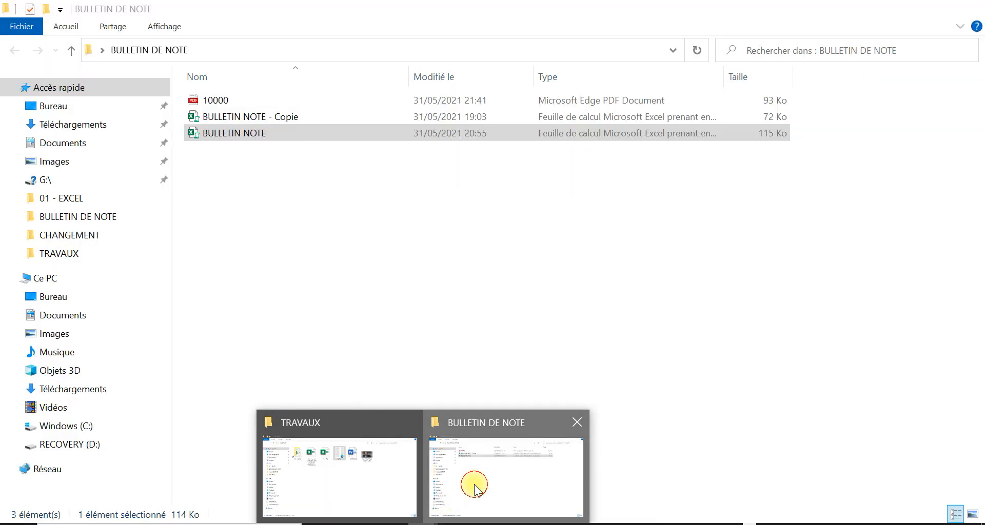
{"action": "left_click", "coordinate": [468, 488]}
{"action": "right_click", "coordinate": [217, 96]}
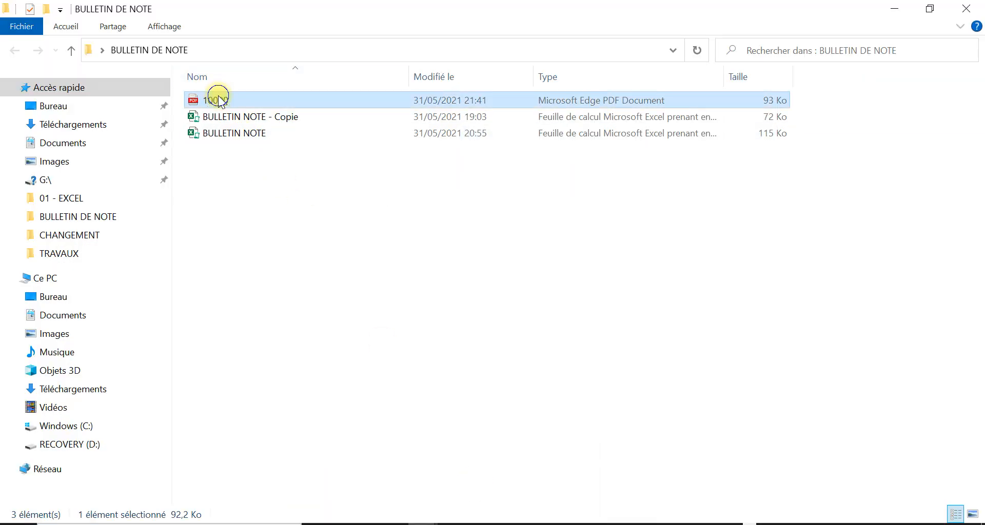
{"action": "left_click", "coordinate": [269, 388]}
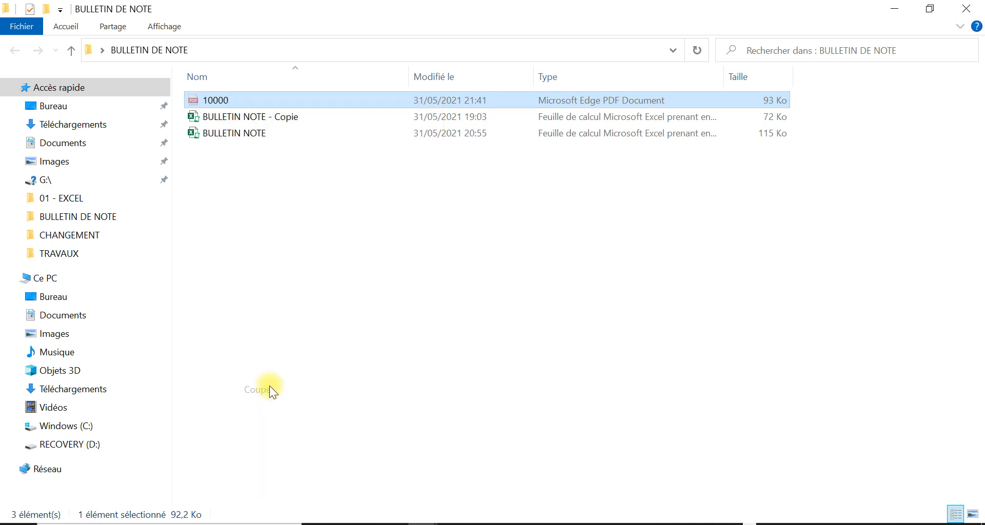
{"action": "left_click", "coordinate": [898, 9]}
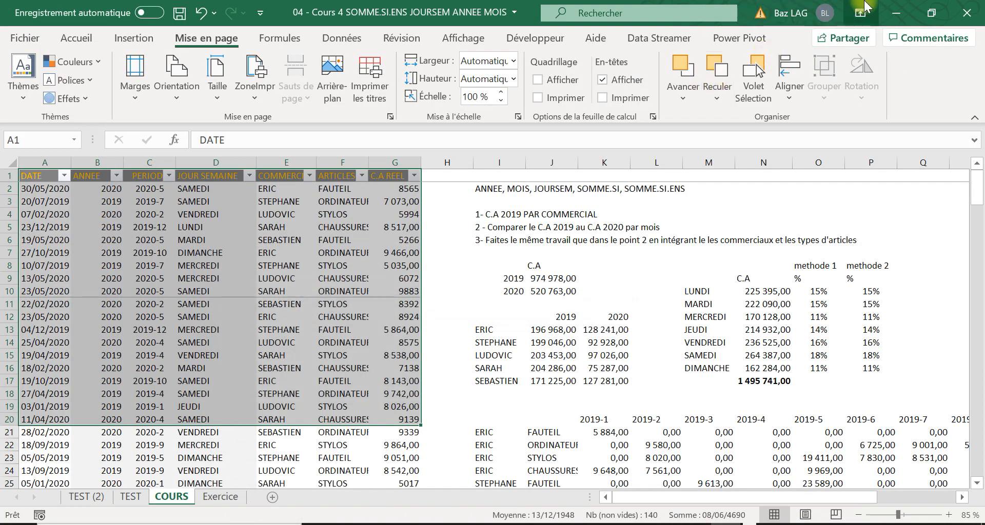
{"action": "left_click", "coordinate": [897, 7]}
{"action": "double_click", "coordinate": [440, 22]}
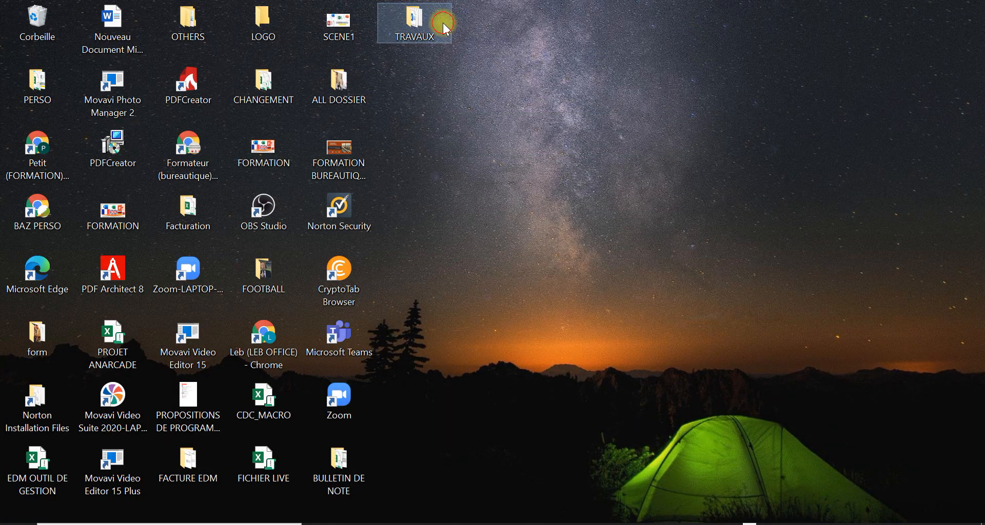
{"action": "left_click", "coordinate": [737, 40]}
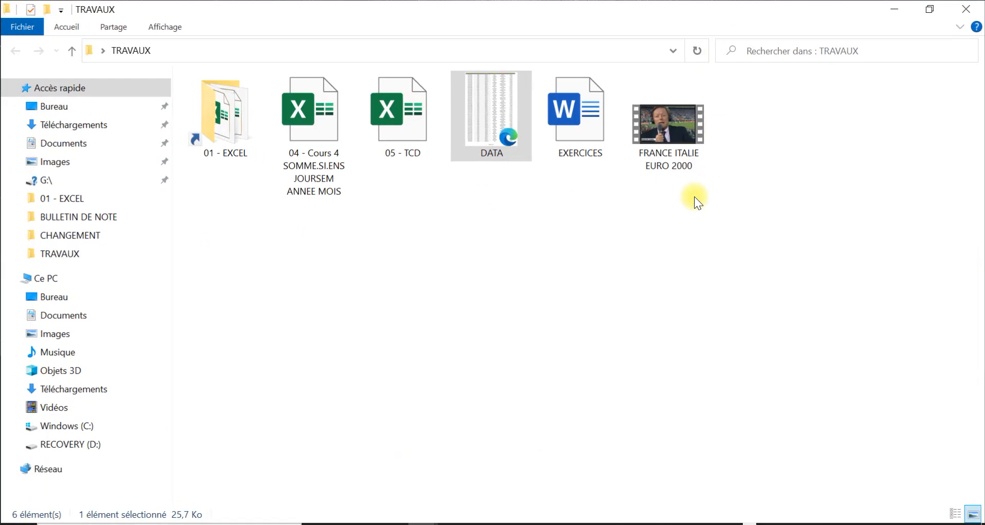
{"action": "right_click", "coordinate": [494, 222]}
{"action": "left_click", "coordinate": [546, 330]}
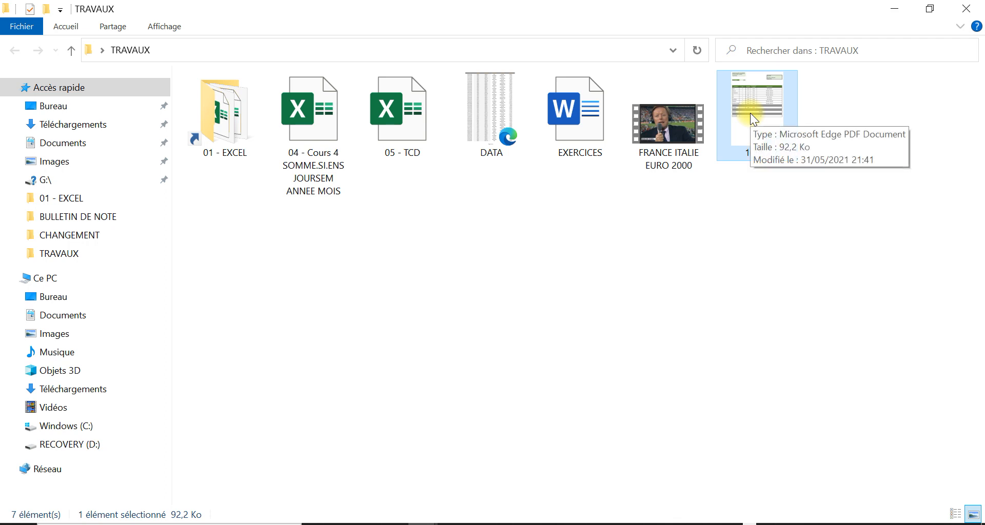
- Try the very large icons, medium icons and list views for the files in the TRAVAUX folder
{"action": "right_click", "coordinate": [622, 228]}
{"action": "mouse_move", "coordinate": [649, 237]}
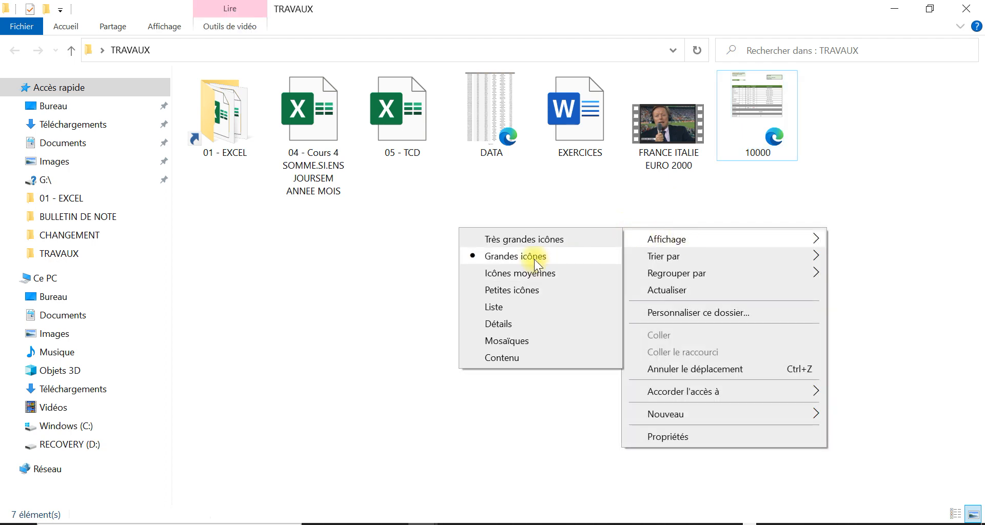
{"action": "left_click", "coordinate": [533, 239]}
{"action": "right_click", "coordinate": [571, 280]}
{"action": "mouse_move", "coordinate": [605, 288]}
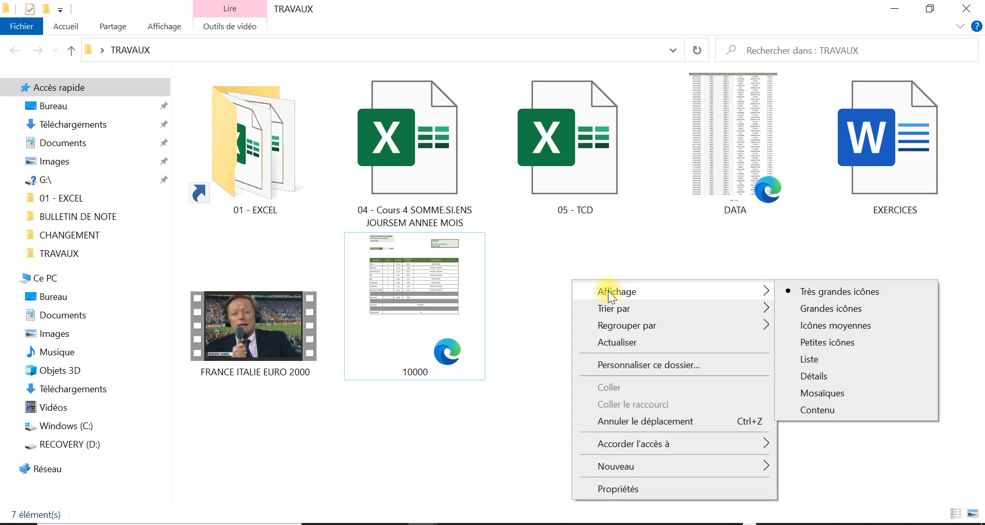
{"action": "left_click", "coordinate": [803, 326]}
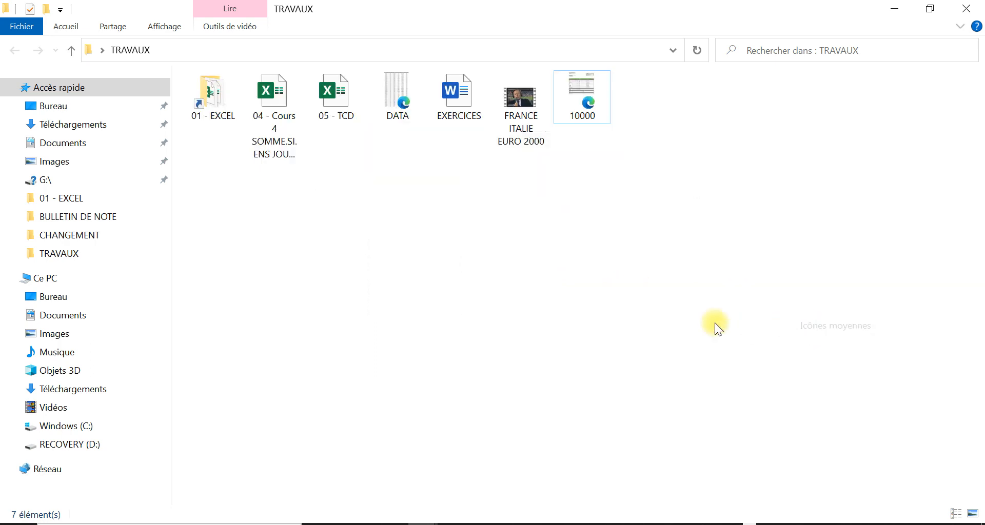
{"action": "right_click", "coordinate": [616, 269]}
{"action": "mouse_move", "coordinate": [679, 282]}
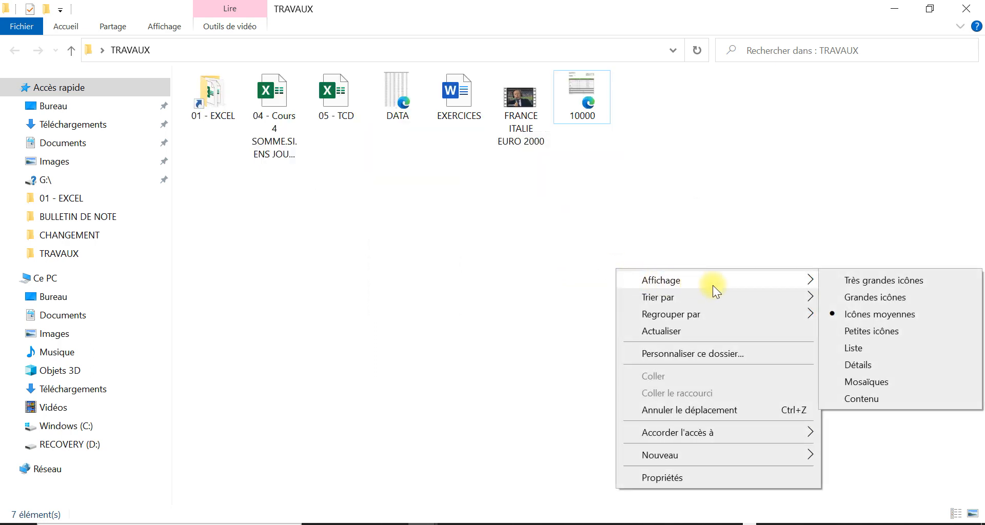
{"action": "left_click", "coordinate": [845, 346]}
- Display the TRAVAUX folder in details view and select the 10000 PDF file
{"action": "right_click", "coordinate": [481, 255]}
{"action": "mouse_move", "coordinate": [639, 272]}
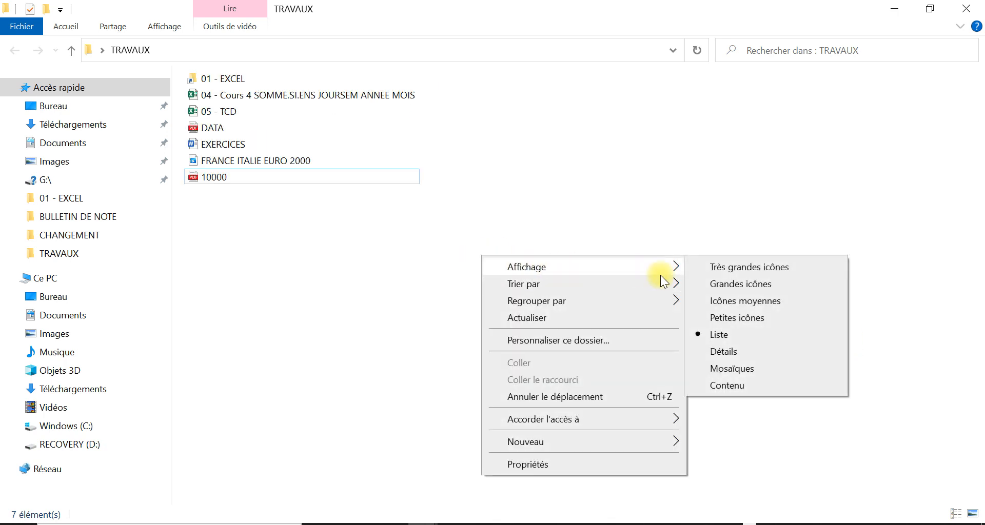
{"action": "left_click", "coordinate": [725, 349]}
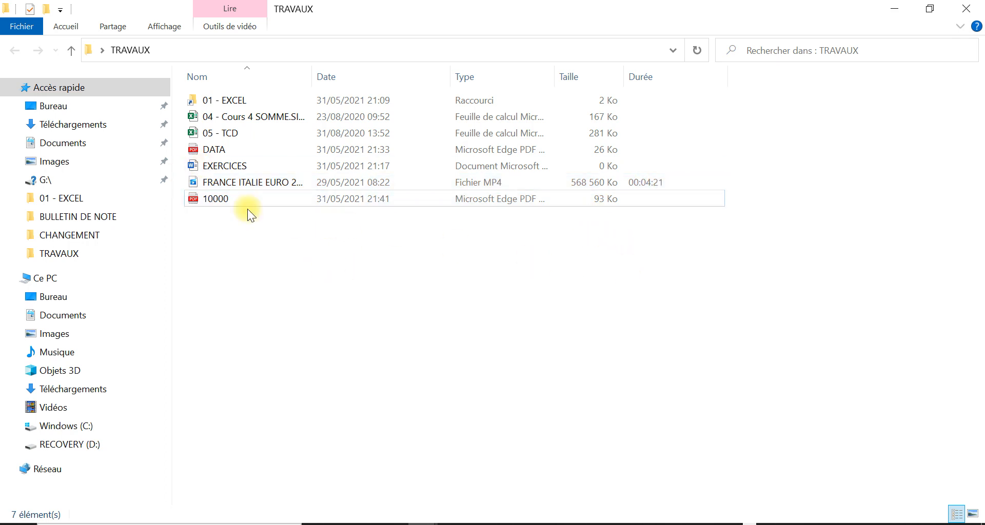
{"action": "left_click", "coordinate": [216, 202]}
{"action": "left_click", "coordinate": [217, 202]}
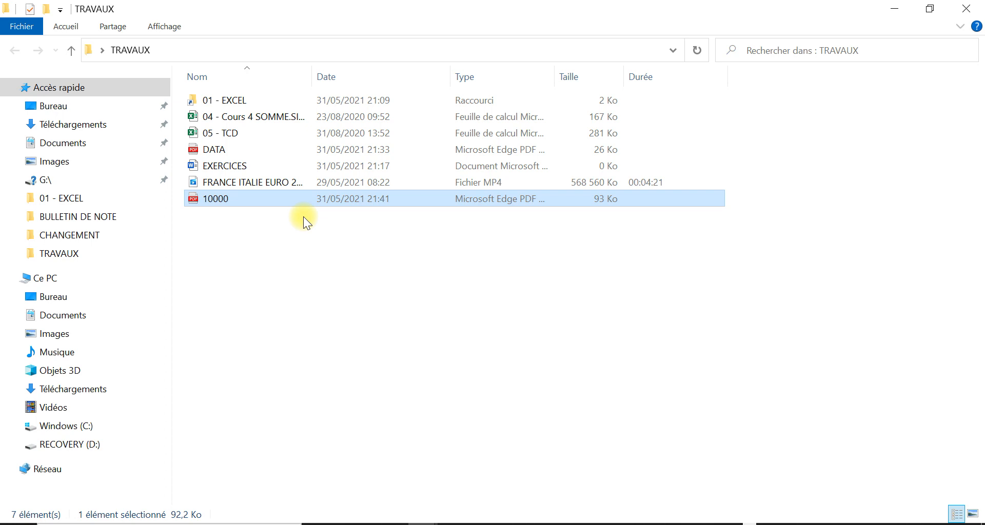
- Switch to Chrome, search Google for "convertir pdf en word" and open the Adobe Acrobat DC result
{"action": "mouse_move", "coordinate": [636, 522]}
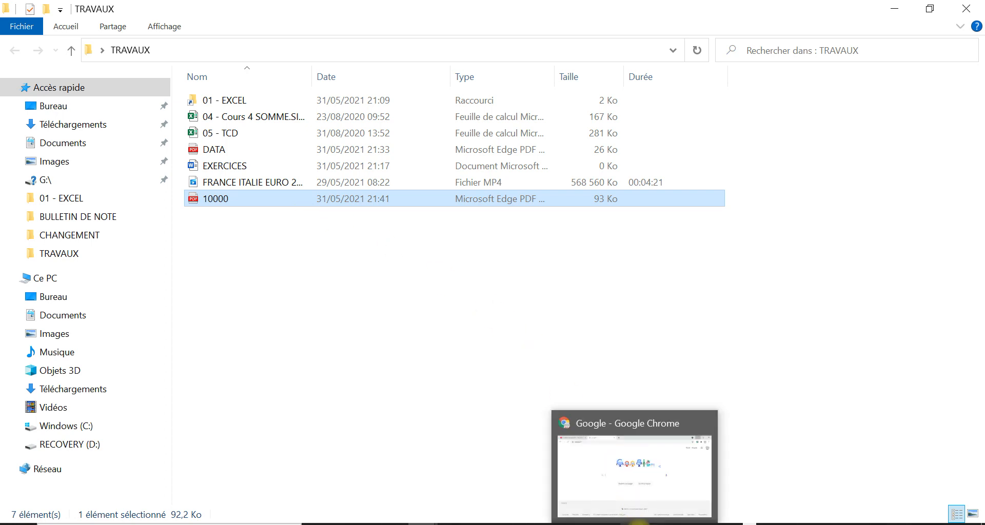
{"action": "left_click", "coordinate": [623, 484]}
{"action": "left_click", "coordinate": [350, 255]}
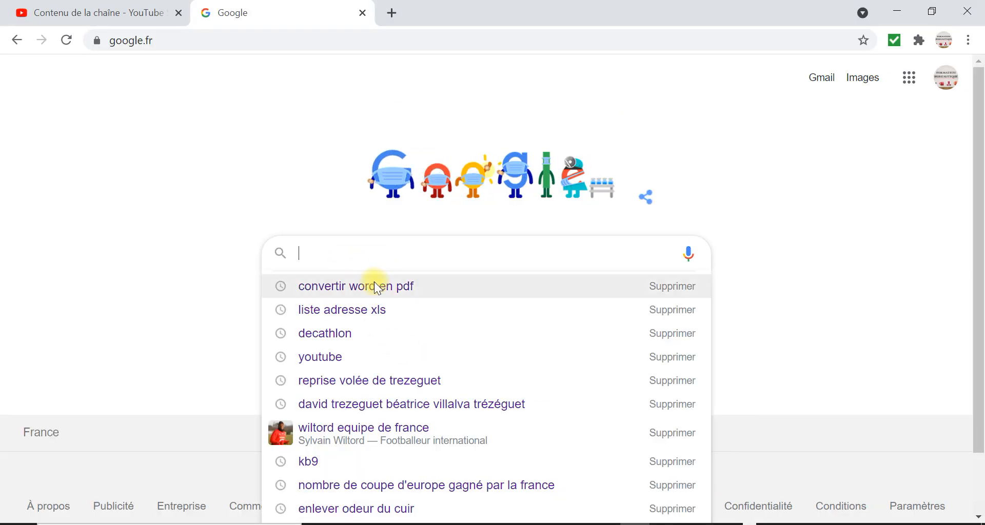
{"action": "type", "text": "CONVERTIT"}
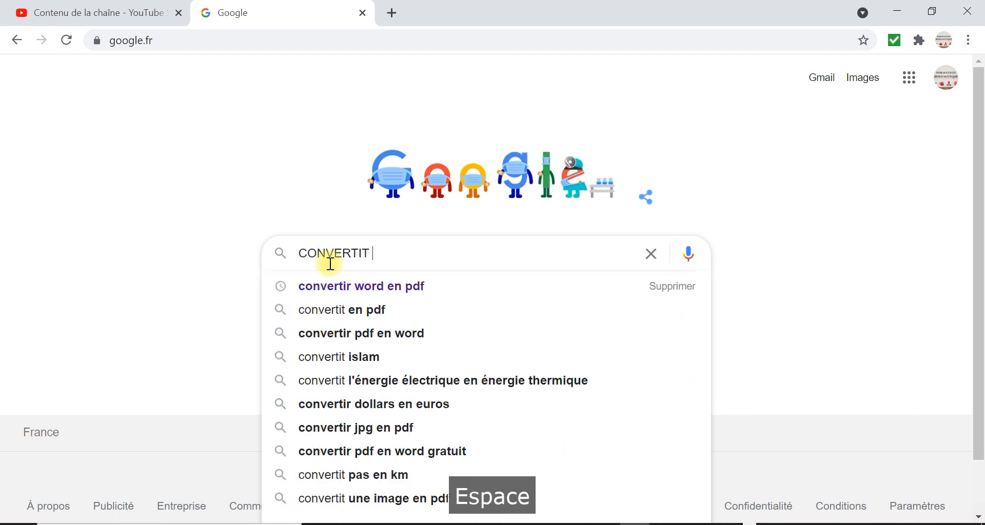
{"action": "key", "text": "BackSpace"}
{"action": "key", "text": "BackSpace"}
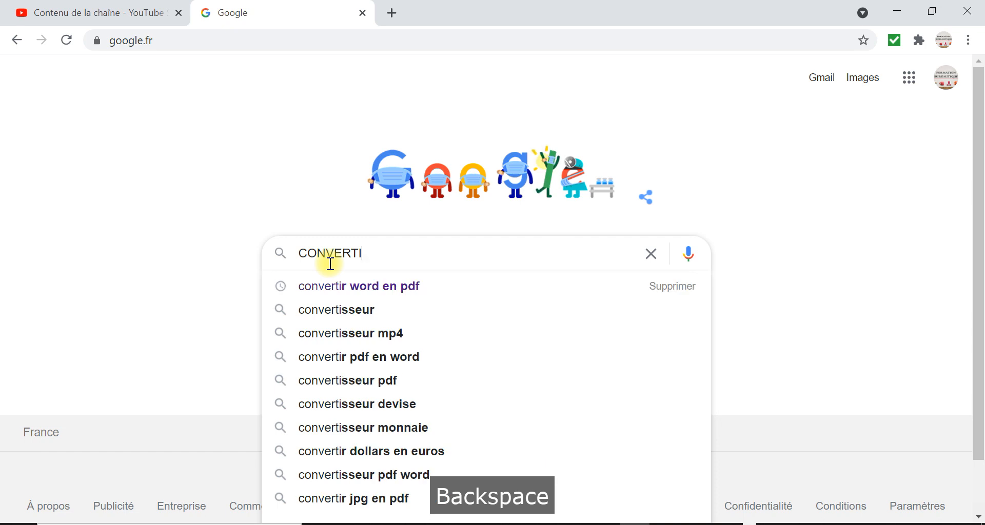
{"action": "type", "text": "R PDF"}
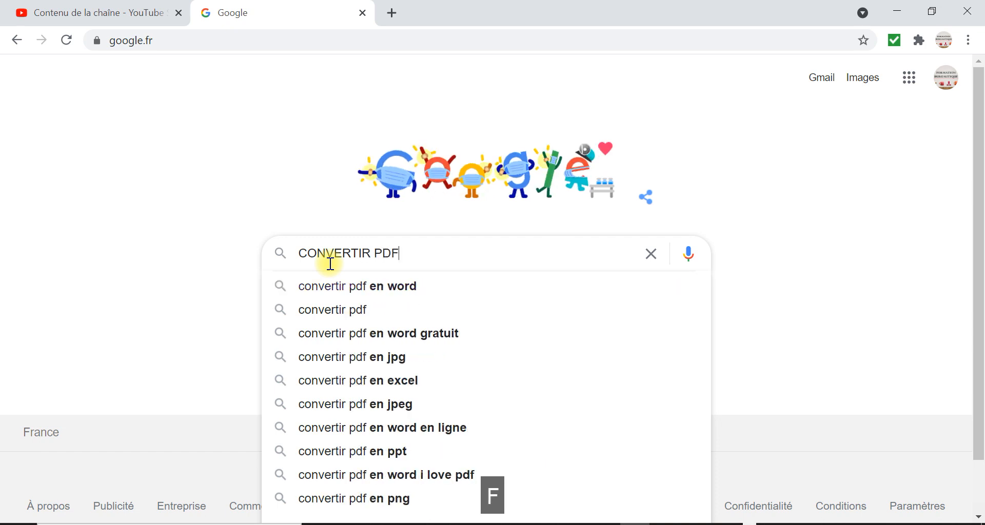
{"action": "left_click", "coordinate": [355, 286]}
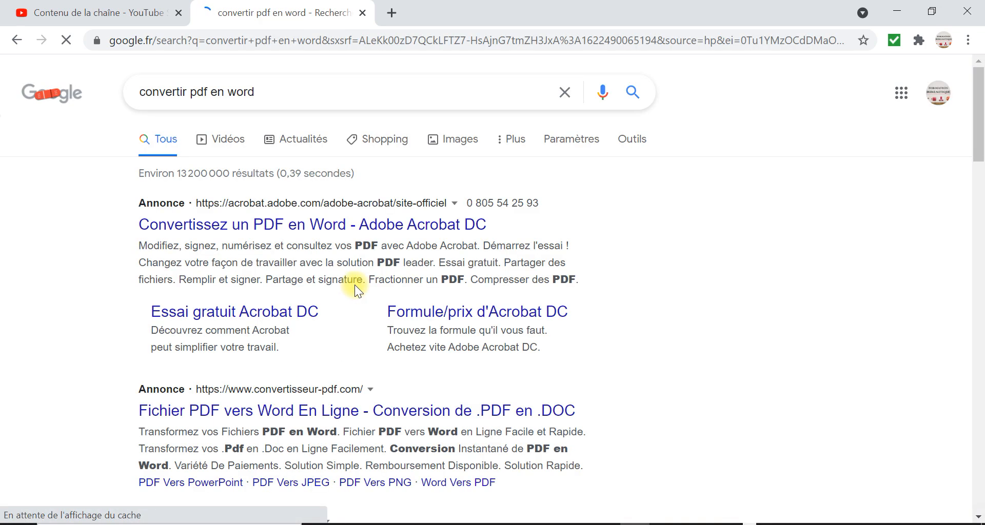
{"action": "left_click", "coordinate": [304, 227]}
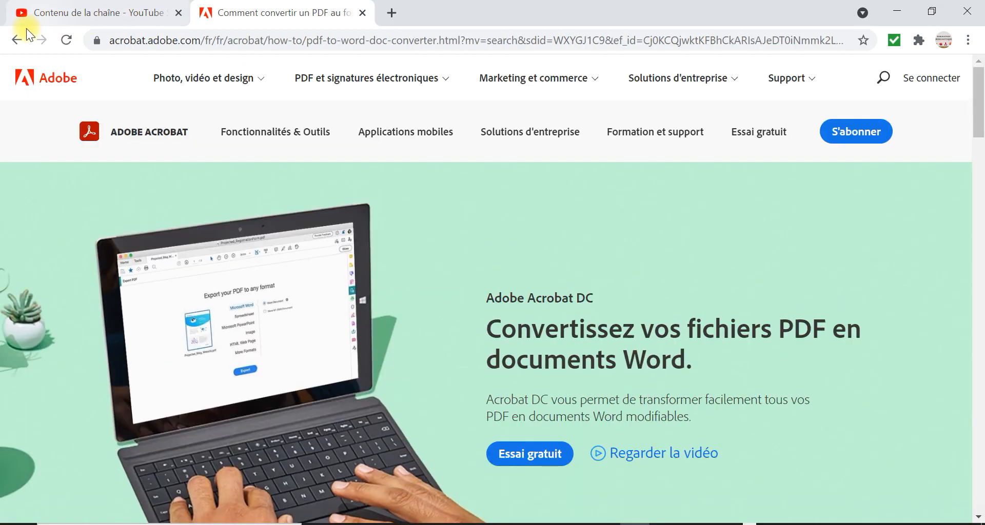
- Return to the Google results and open the convertisseur-pdf.com online PDF to Word converter
{"action": "left_click", "coordinate": [17, 40]}
{"action": "scroll", "coordinate": [313, 337], "scroll_direction": "down", "scroll_amount": 3}
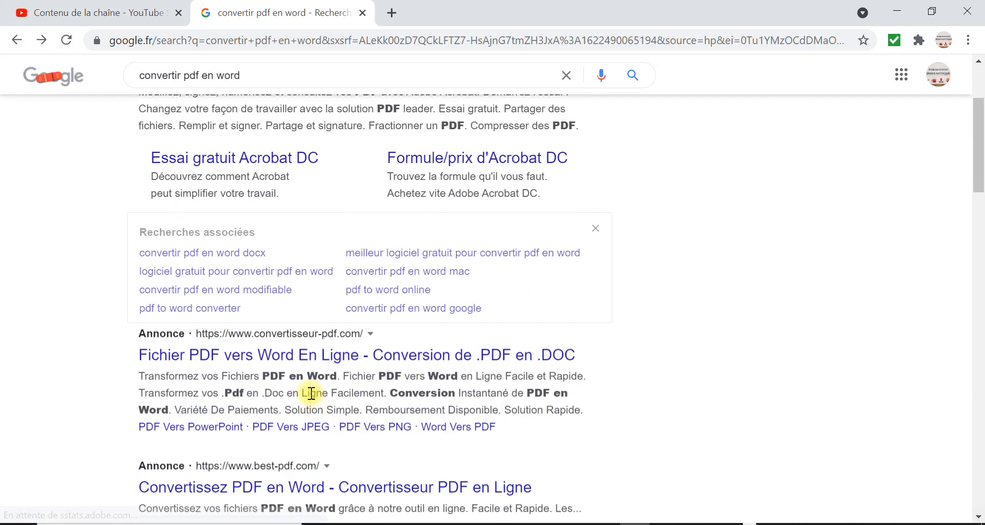
{"action": "left_click", "coordinate": [272, 370]}
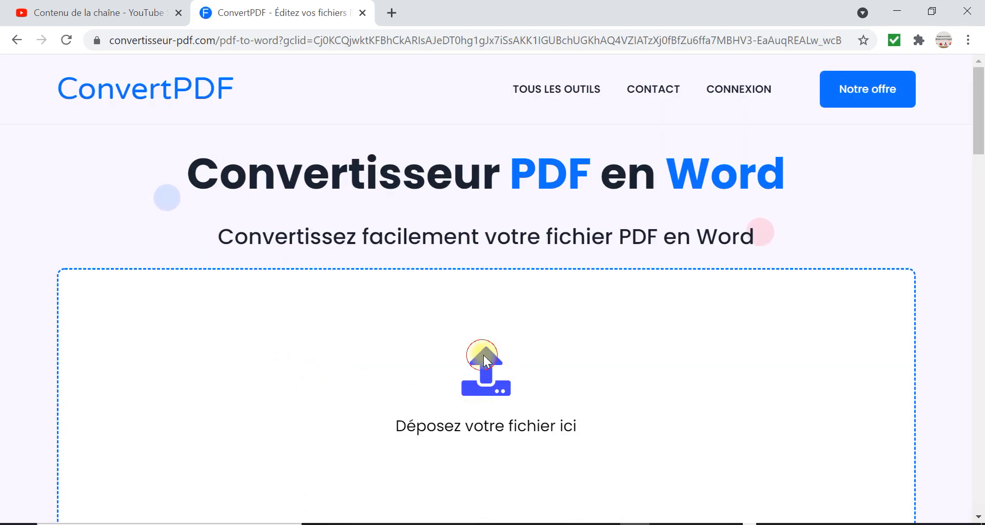
- Upload the 10000 PDF from the desktop TRAVAUX folder to the converter and try to download it in Word format
{"action": "left_click", "coordinate": [483, 355]}
{"action": "scroll", "coordinate": [123, 190], "scroll_direction": "down", "scroll_amount": 3}
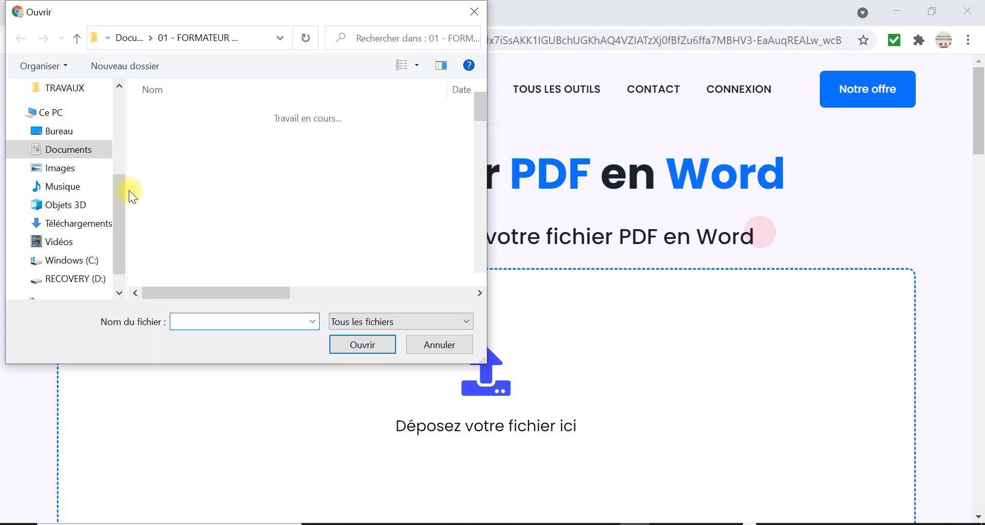
{"action": "left_click", "coordinate": [61, 132]}
{"action": "scroll", "coordinate": [241, 246], "scroll_direction": "down", "scroll_amount": 2}
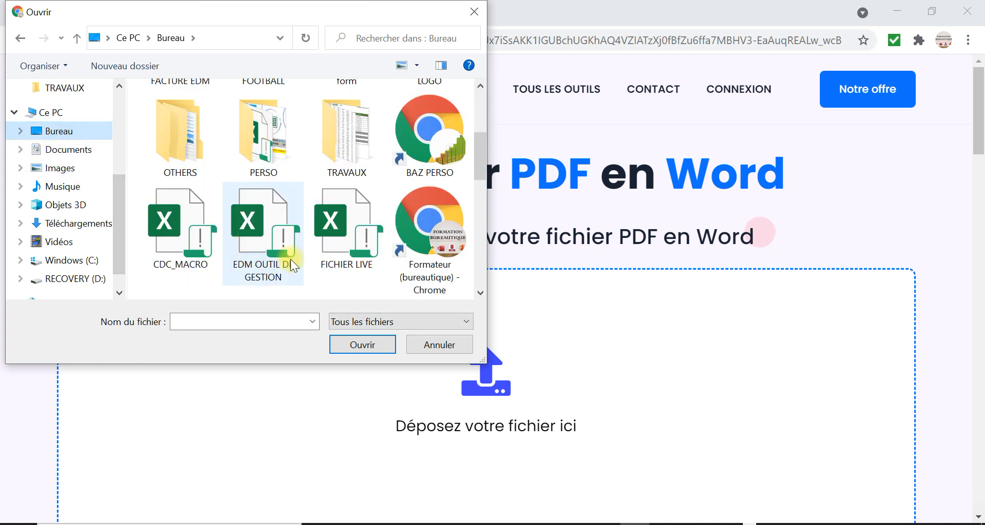
{"action": "scroll", "coordinate": [322, 269], "scroll_direction": "down", "scroll_amount": 3}
{"action": "scroll", "coordinate": [308, 205], "scroll_direction": "up", "scroll_amount": 3}
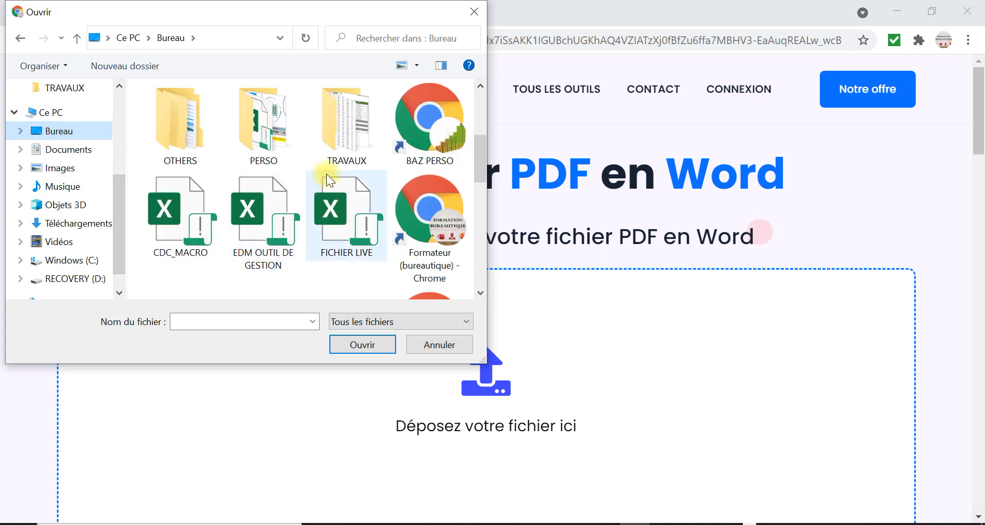
{"action": "double_click", "coordinate": [346, 118]}
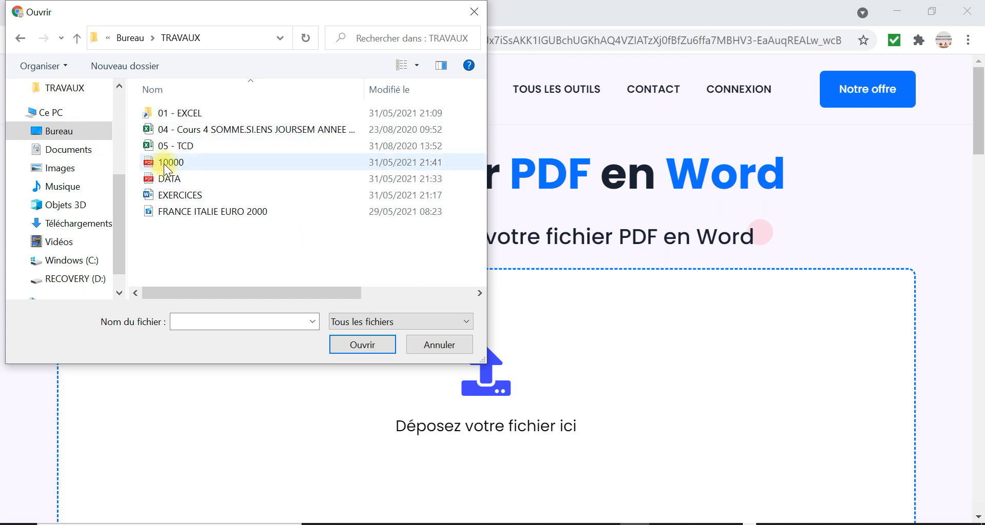
{"action": "double_click", "coordinate": [164, 163]}
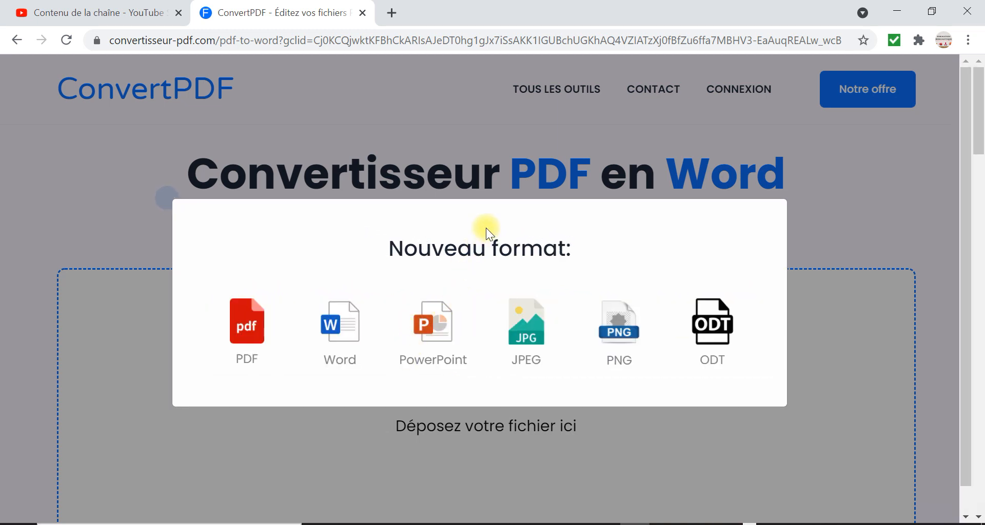
{"action": "left_click", "coordinate": [349, 323]}
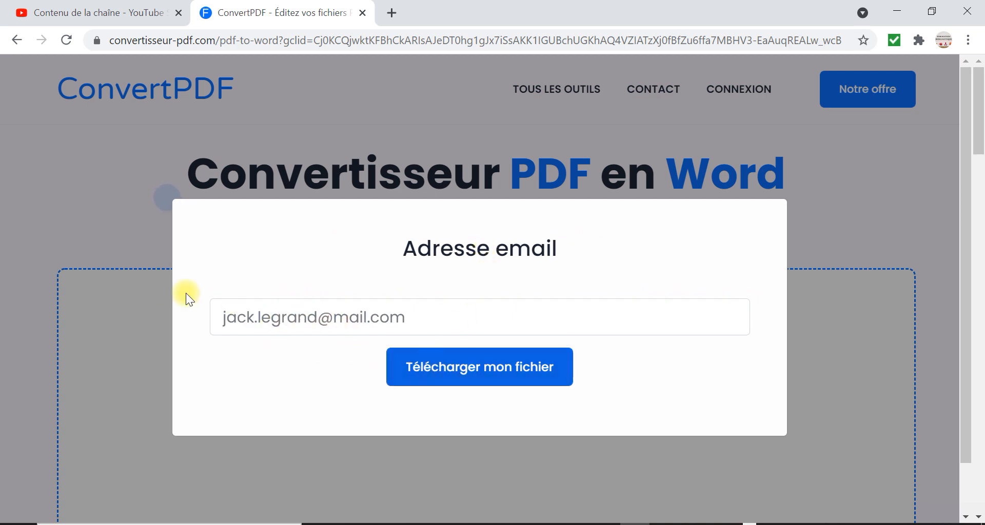
{"action": "left_click", "coordinate": [451, 380]}
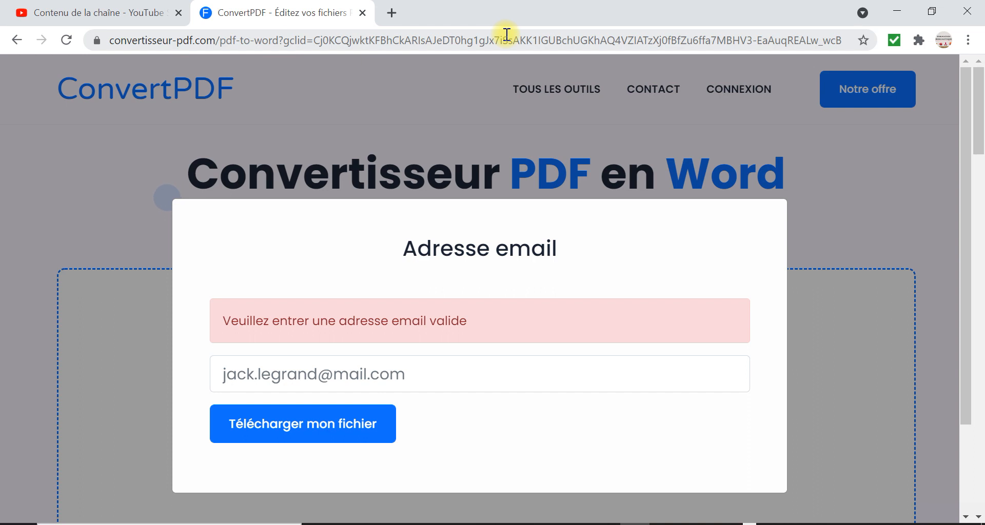
- In a new browser tab, search Google for "google image" and open the Google Images site
{"action": "left_click", "coordinate": [391, 21]}
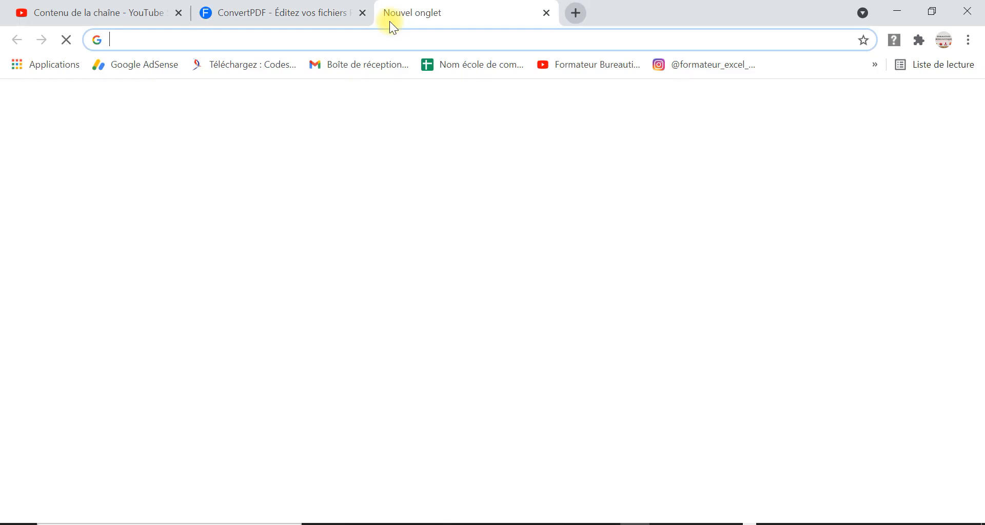
{"action": "type", "text": "G"}
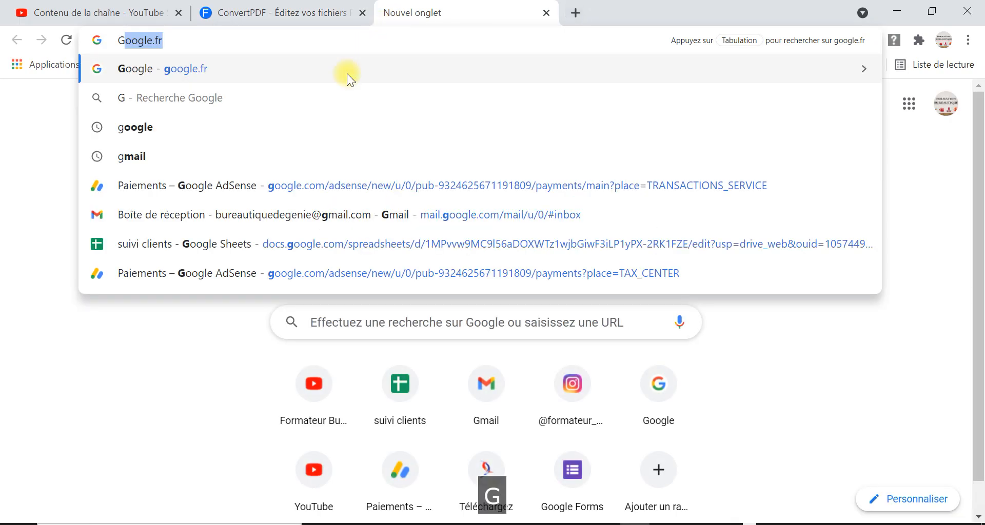
{"action": "left_click", "coordinate": [297, 73]}
{"action": "type", "text": "HG"}
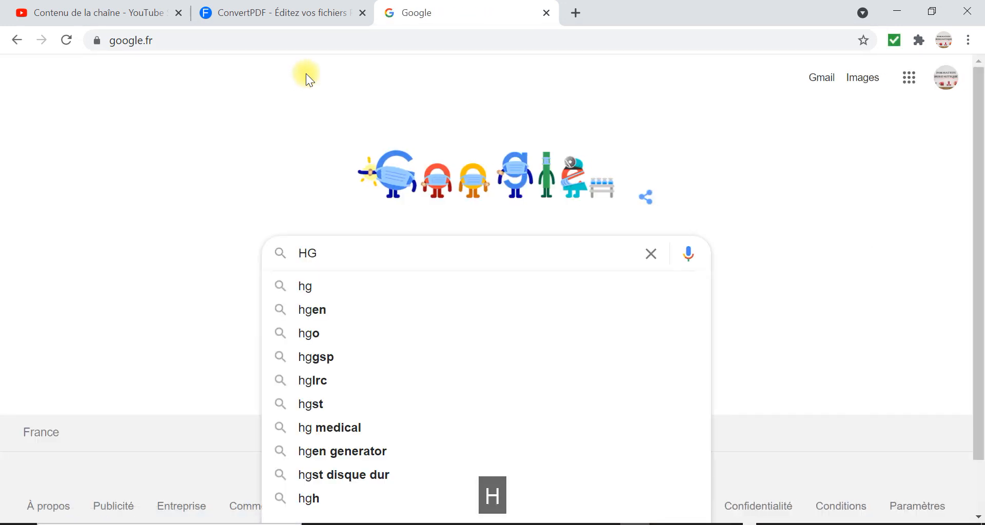
{"action": "key", "text": "BackSpace"}
{"action": "key", "text": "BackSpace"}
{"action": "type", "text": "GOO"}
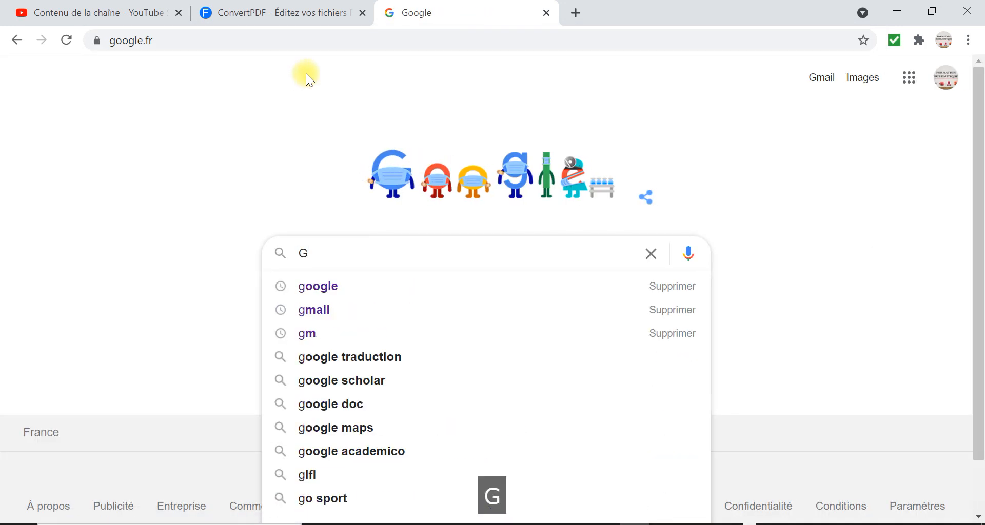
{"action": "type", "text": "GLE"}
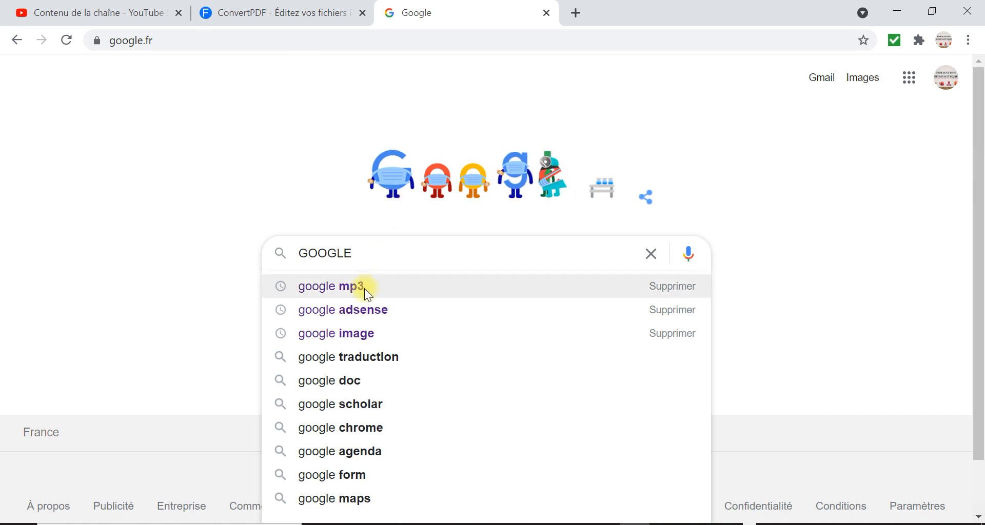
{"action": "left_click", "coordinate": [356, 333]}
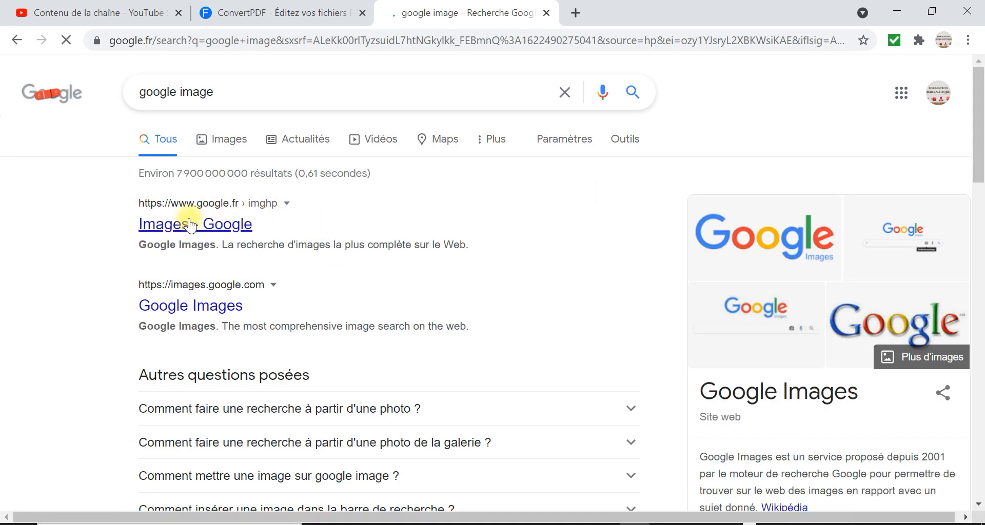
{"action": "left_click", "coordinate": [155, 224]}
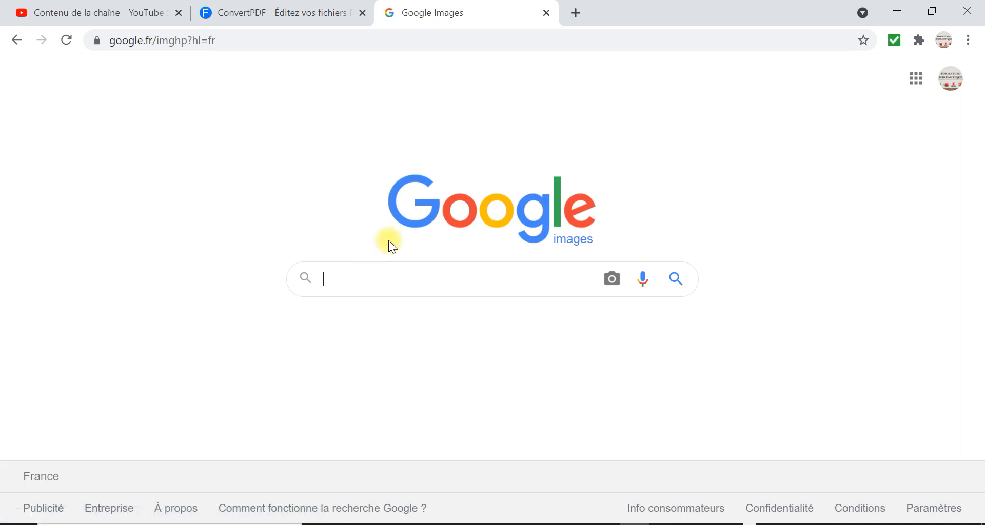
- Search Google Images for "ligue des champions"
{"action": "type", "text": "LIF"}
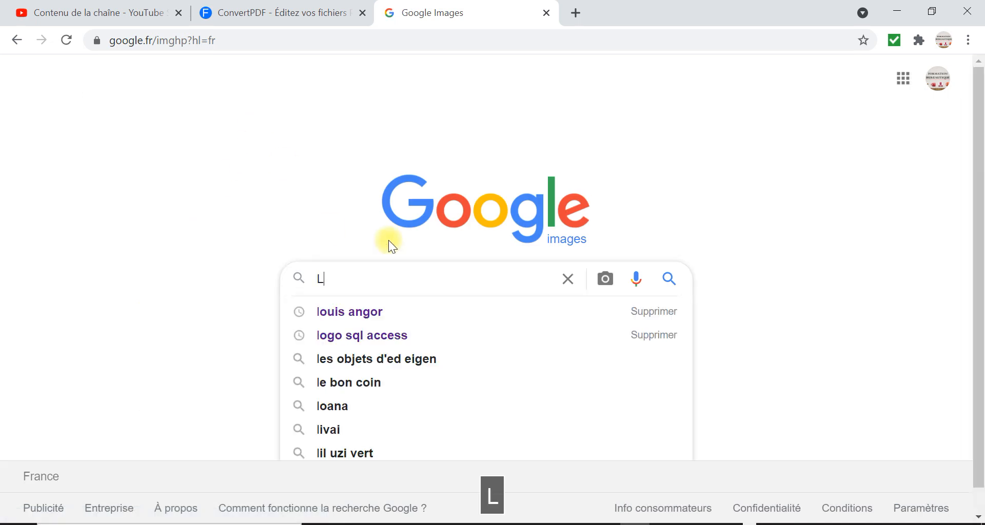
{"action": "key", "text": "BackSpace"}
{"action": "type", "text": "GUE DES"}
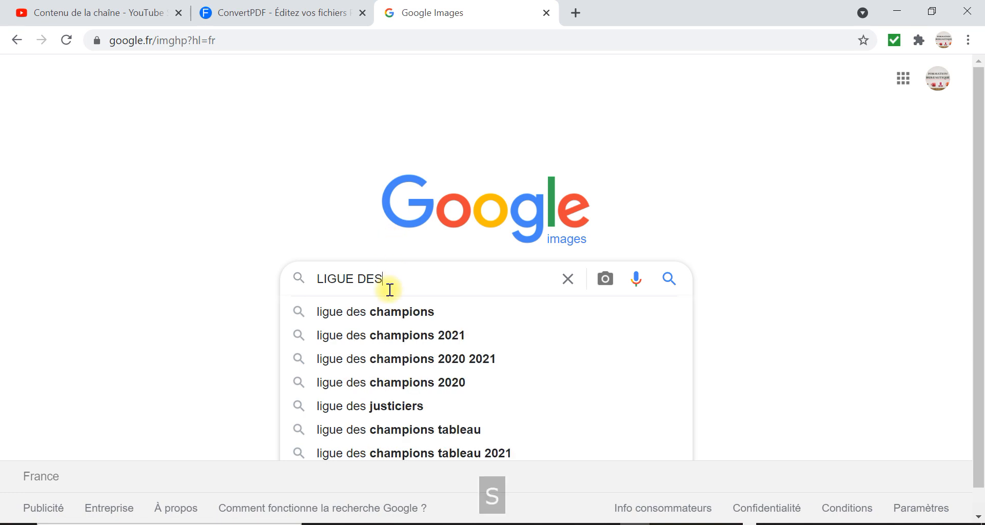
{"action": "left_click", "coordinate": [388, 312]}
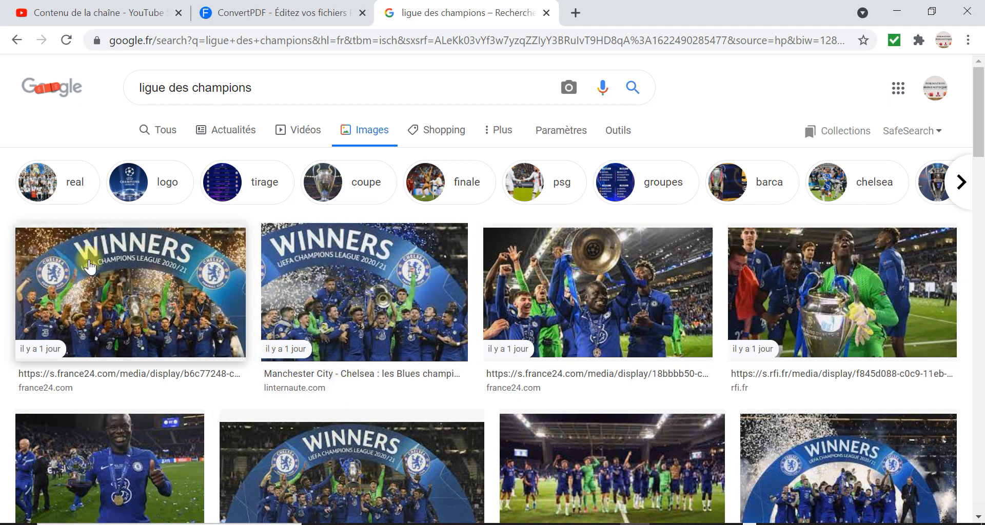
- Preview the first image result and start saving it into the TRAVAUX folder on the desktop
{"action": "left_click", "coordinate": [115, 265]}
{"action": "right_click", "coordinate": [768, 183]}
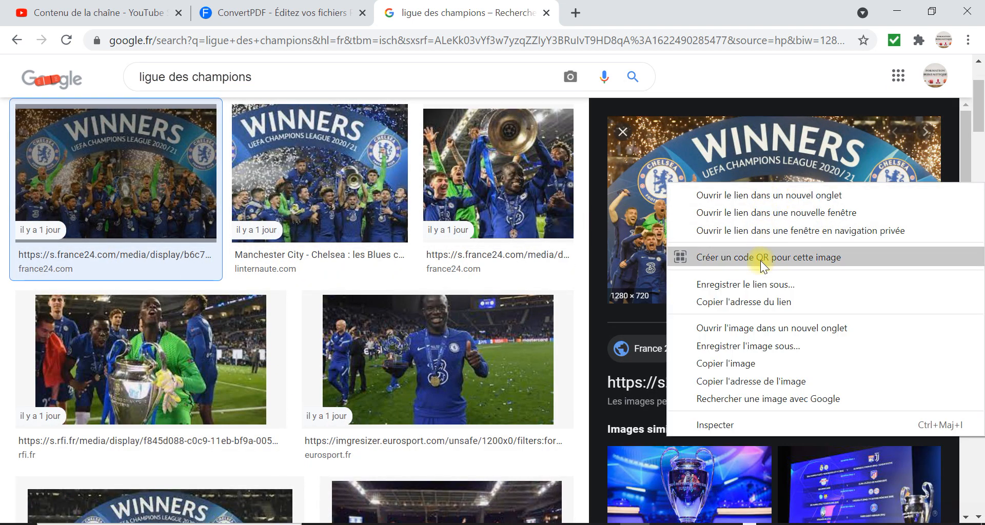
{"action": "left_click", "coordinate": [743, 346]}
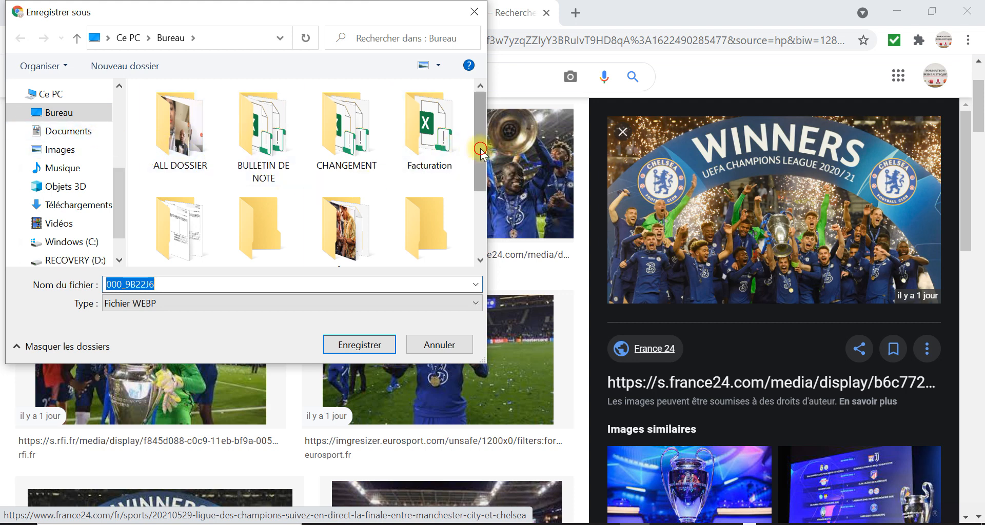
{"action": "scroll", "coordinate": [482, 200], "scroll_direction": "down", "scroll_amount": 3}
{"action": "scroll", "coordinate": [476, 171], "scroll_direction": "up", "scroll_amount": 3}
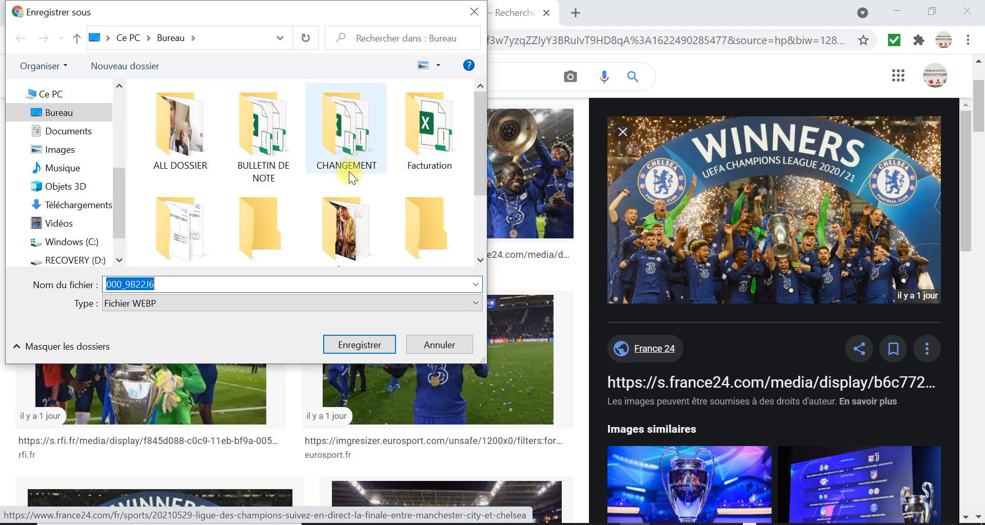
{"action": "scroll", "coordinate": [351, 159], "scroll_direction": "down", "scroll_amount": 3}
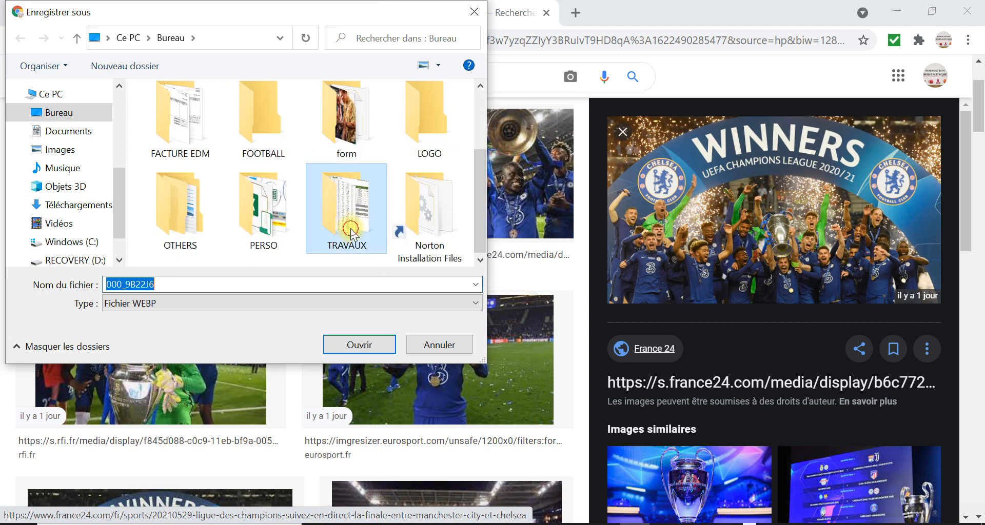
{"action": "double_click", "coordinate": [367, 234]}
- Enter LIGUE DES CHAMPIONS as the image's file name, check the file type and cancel the save
{"action": "double_click", "coordinate": [176, 285]}
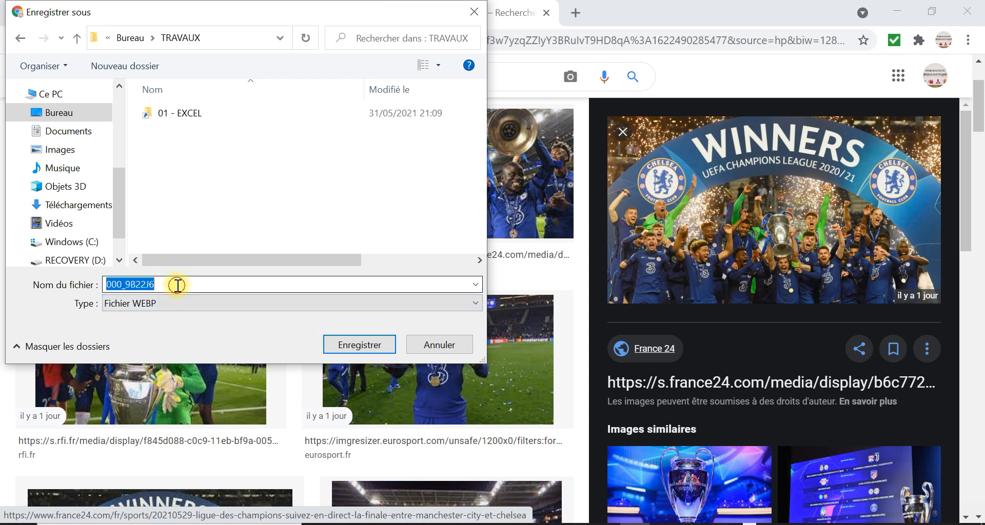
{"action": "type", "text": "LI"}
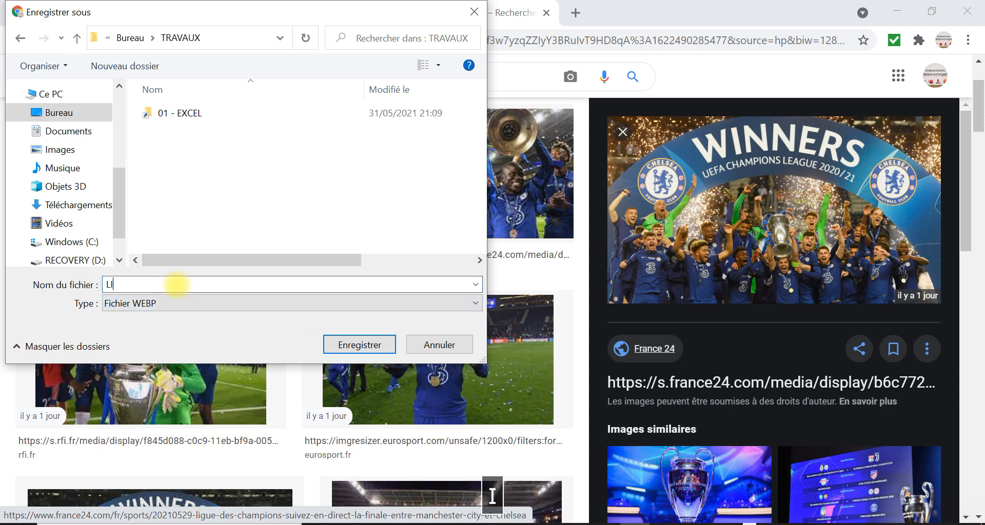
{"action": "type", "text": "GUE DES"}
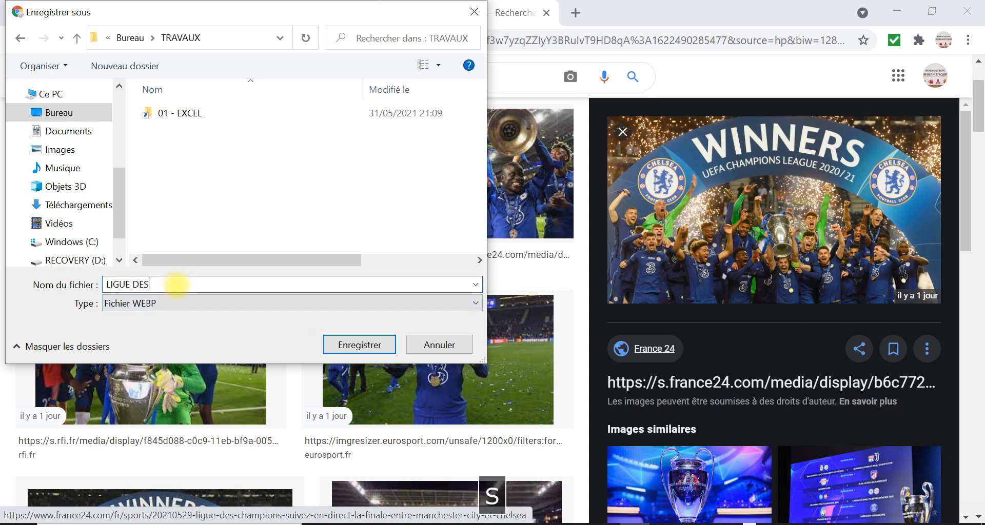
{"action": "type", "text": " CHAMPIO?S"}
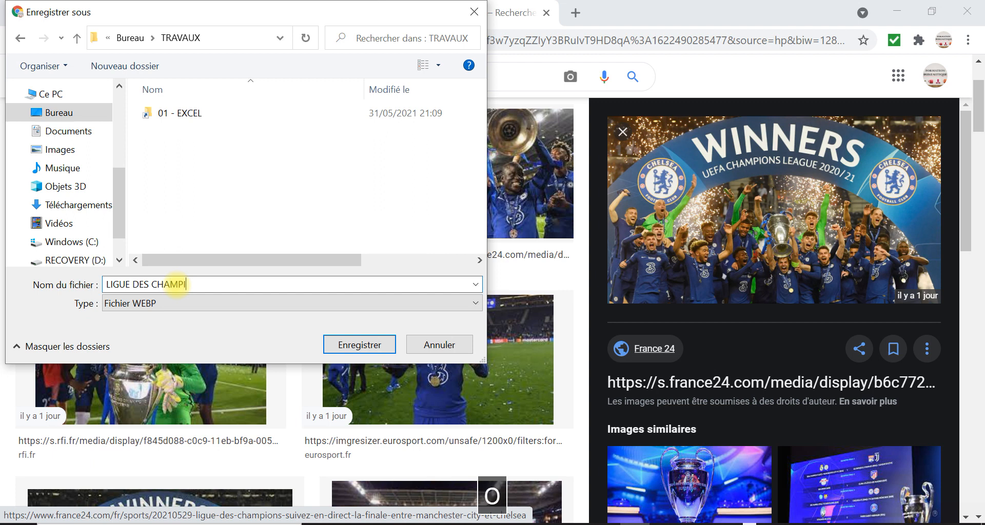
{"action": "key", "text": "BackSpace"}
{"action": "key", "text": "BackSpace"}
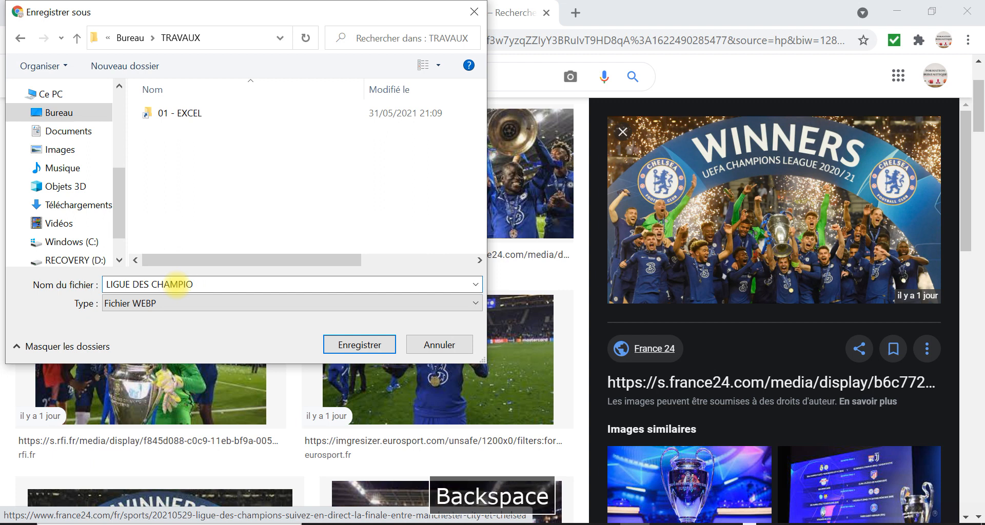
{"action": "type", "text": "NS"}
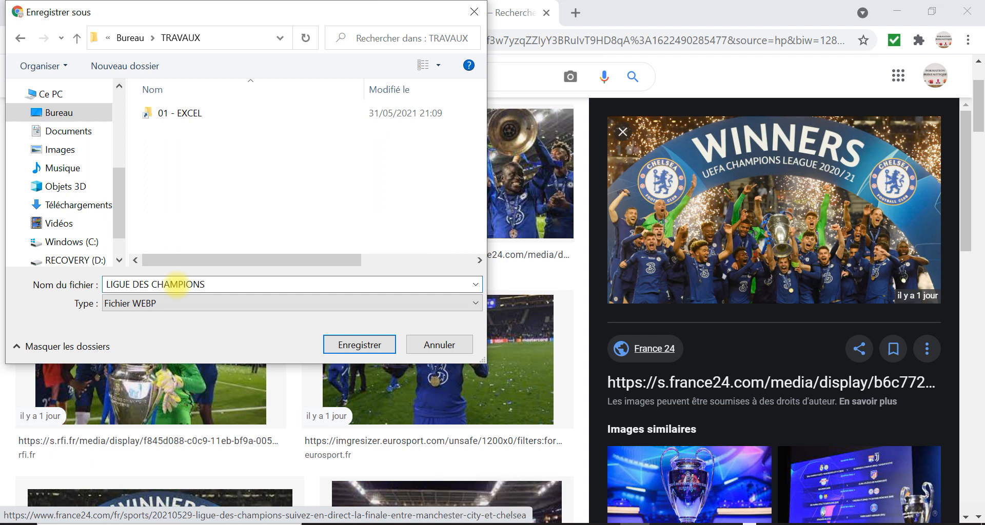
{"action": "left_click", "coordinate": [137, 307]}
{"action": "left_click", "coordinate": [446, 345]}
{"action": "left_click", "coordinate": [439, 343]}
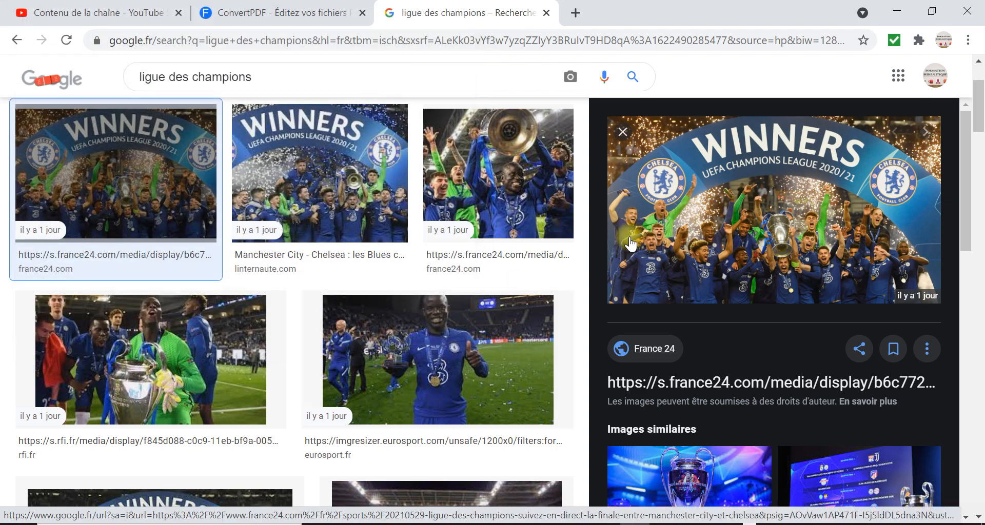
- Check the file types offered for saving the first image, and close the save dialog without saving
{"action": "right_click", "coordinate": [709, 183]}
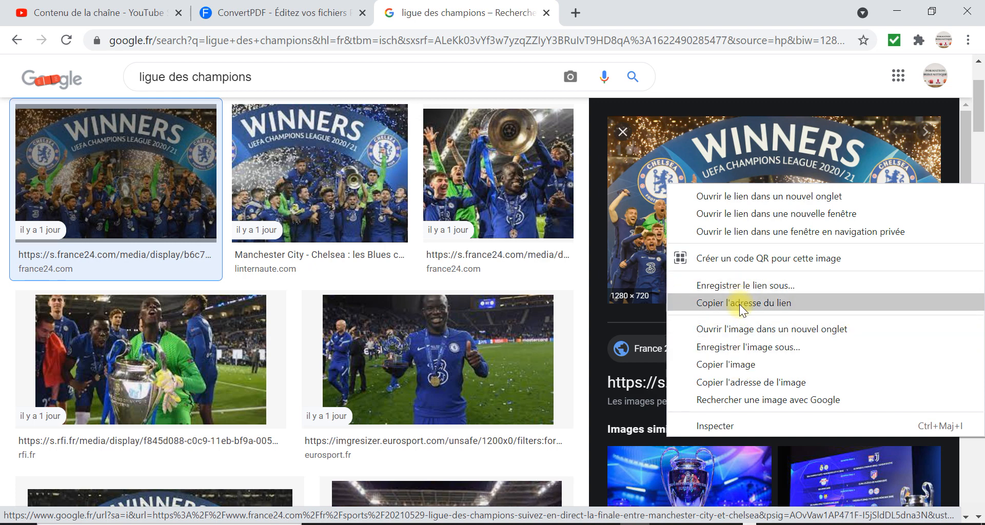
{"action": "left_click", "coordinate": [742, 349]}
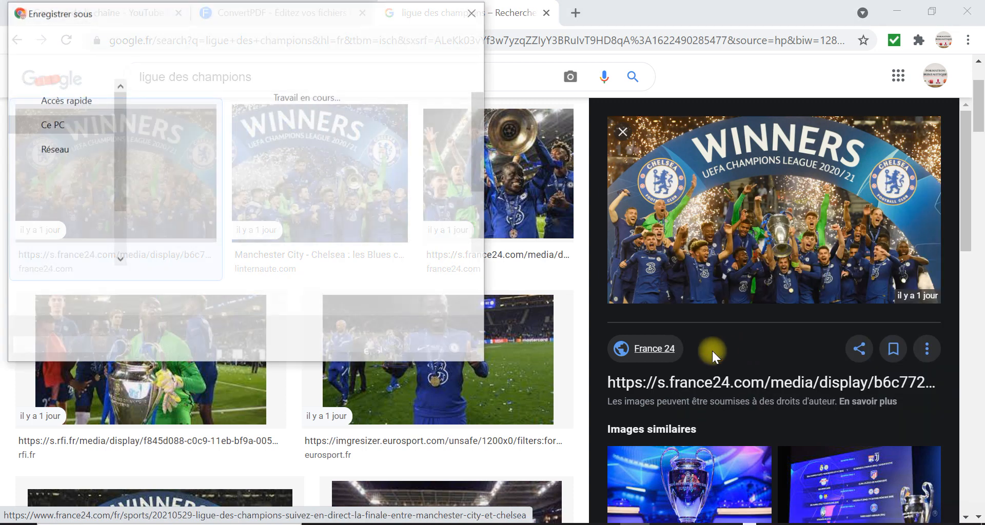
{"action": "left_click", "coordinate": [166, 304]}
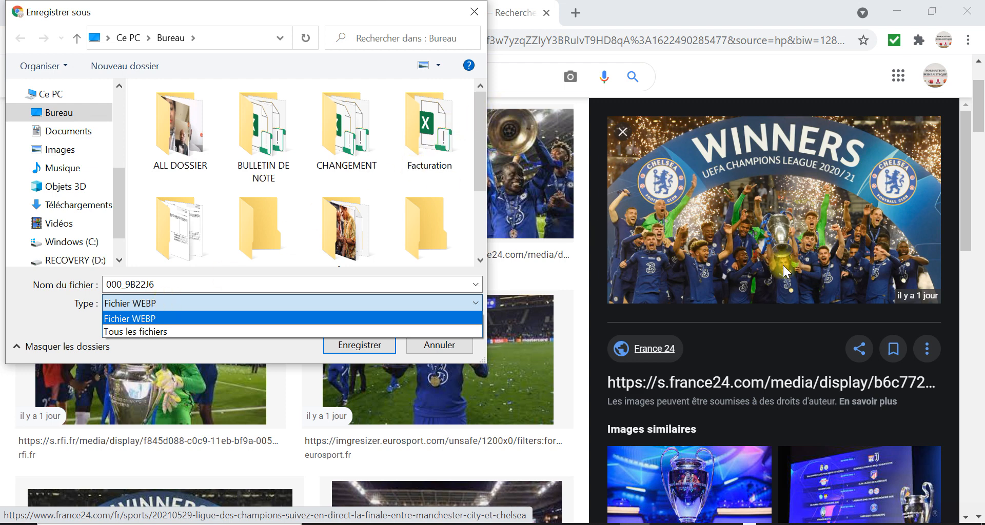
{"action": "left_click", "coordinate": [477, 14]}
{"action": "left_click", "coordinate": [477, 14]}
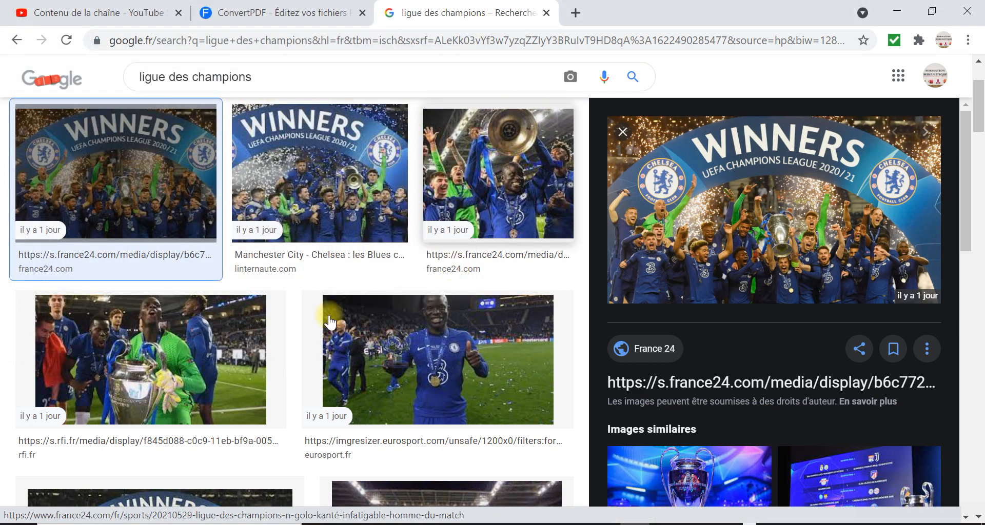
{"action": "left_click", "coordinate": [337, 182]}
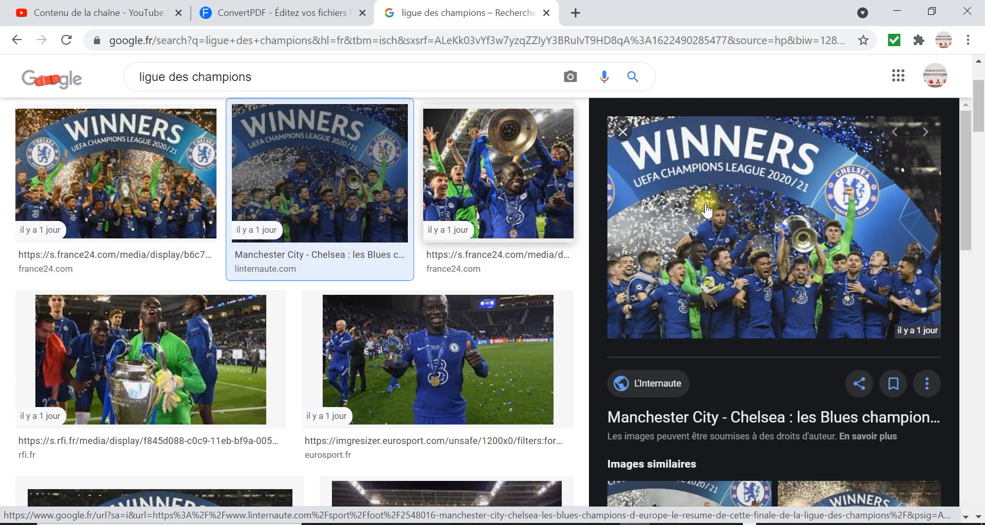
{"action": "right_click", "coordinate": [751, 213]}
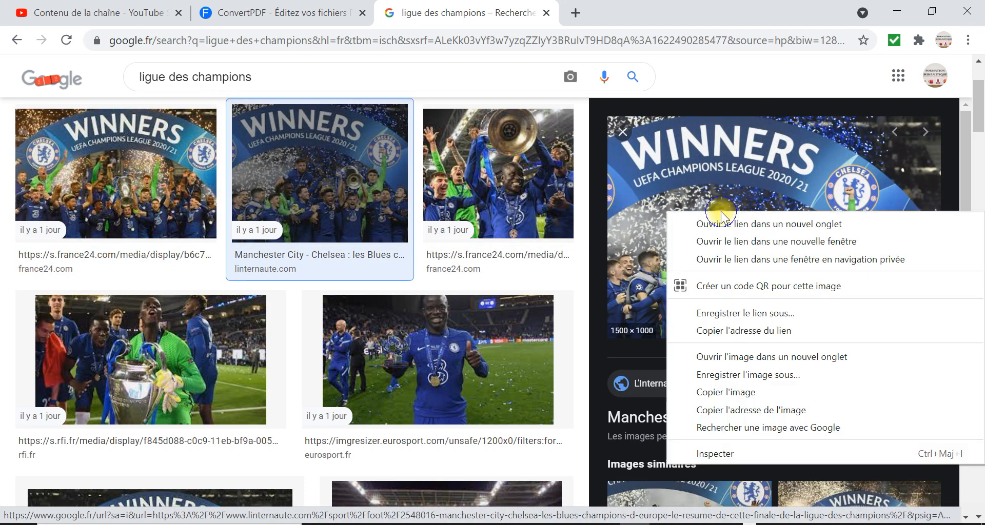
{"action": "left_click", "coordinate": [776, 375]}
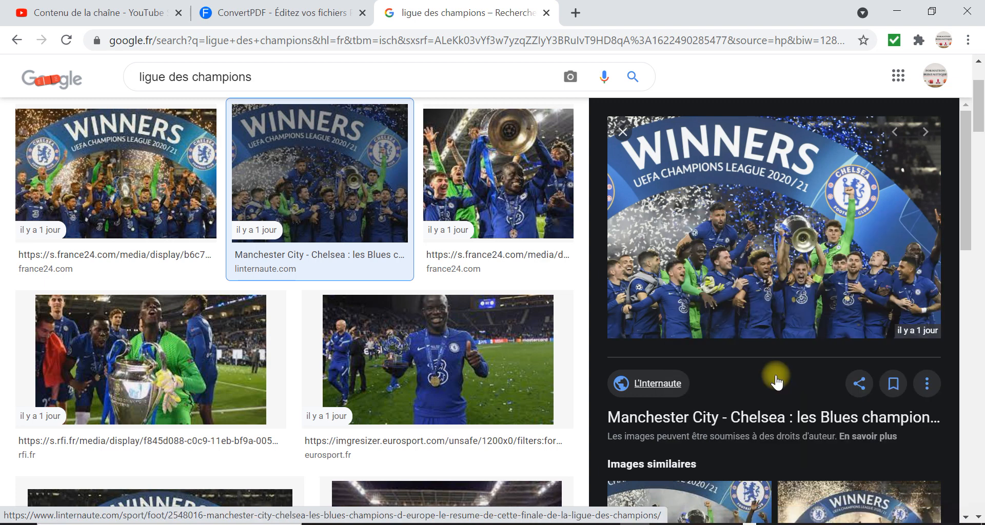
{"action": "right_click", "coordinate": [702, 231]}
{"action": "left_click", "coordinate": [738, 386]}
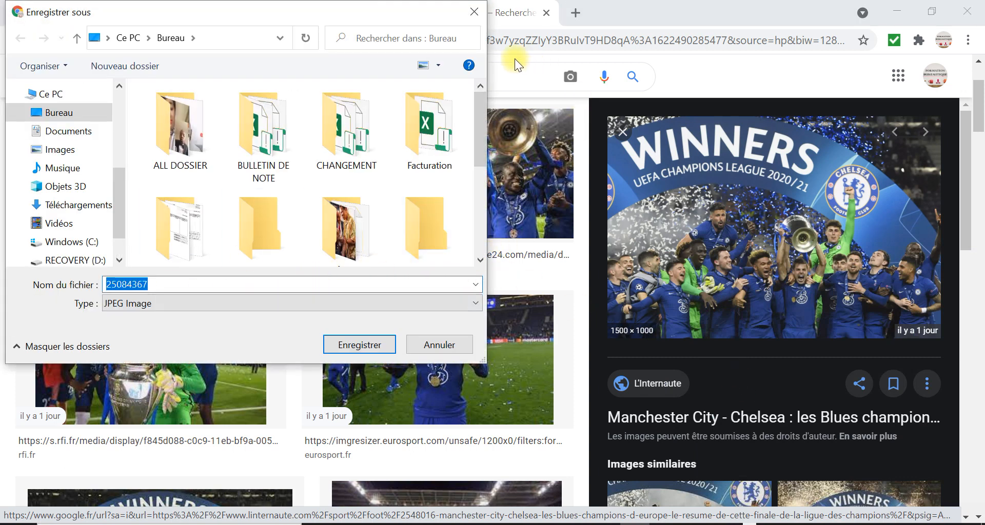
{"action": "left_click", "coordinate": [474, 11]}
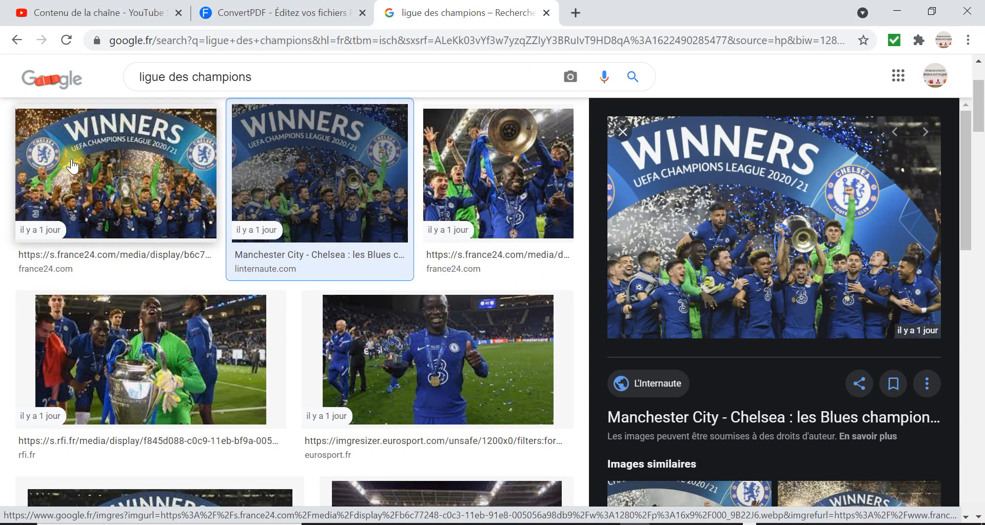
- Start saving the second image result, from linternaute.com, and choose the TRAVAUX folder on the desktop as its destination
{"action": "left_click", "coordinate": [320, 186]}
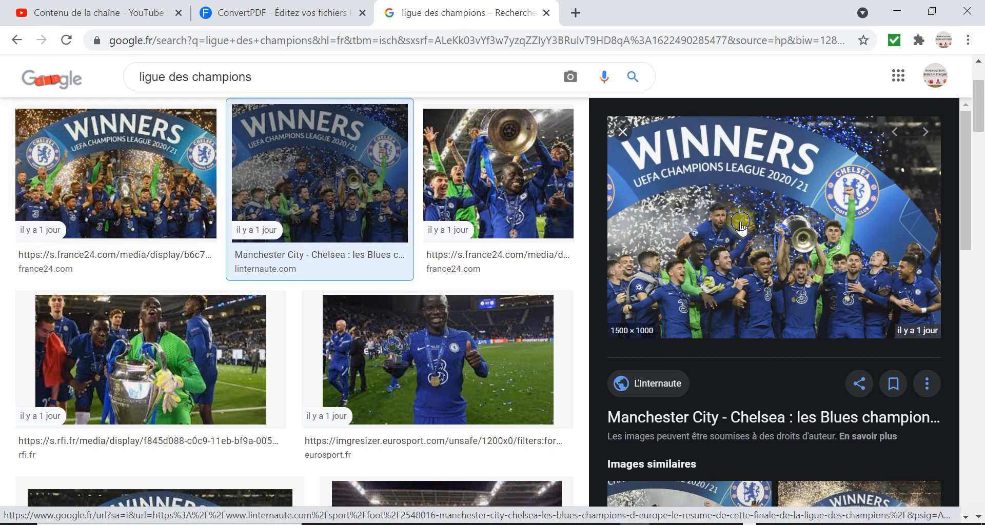
{"action": "right_click", "coordinate": [723, 223]}
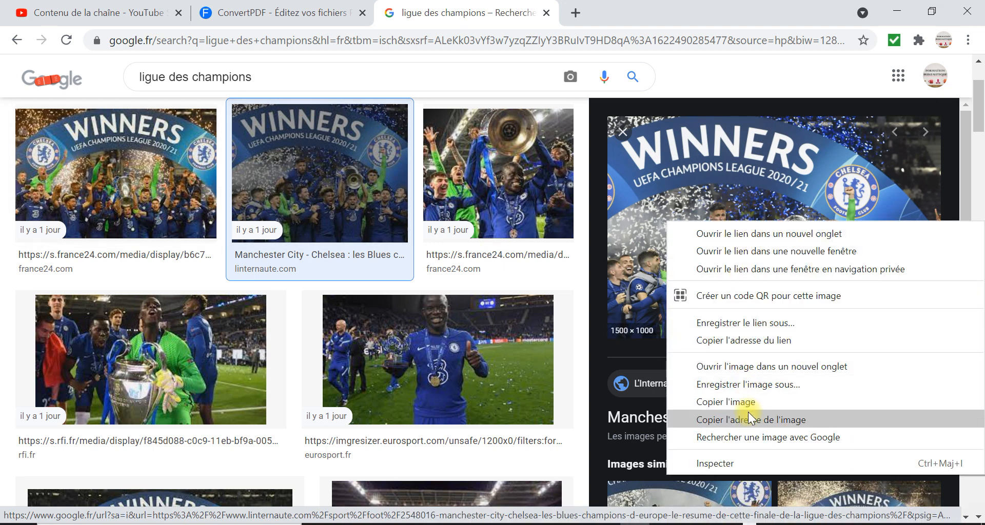
{"action": "left_click", "coordinate": [752, 385]}
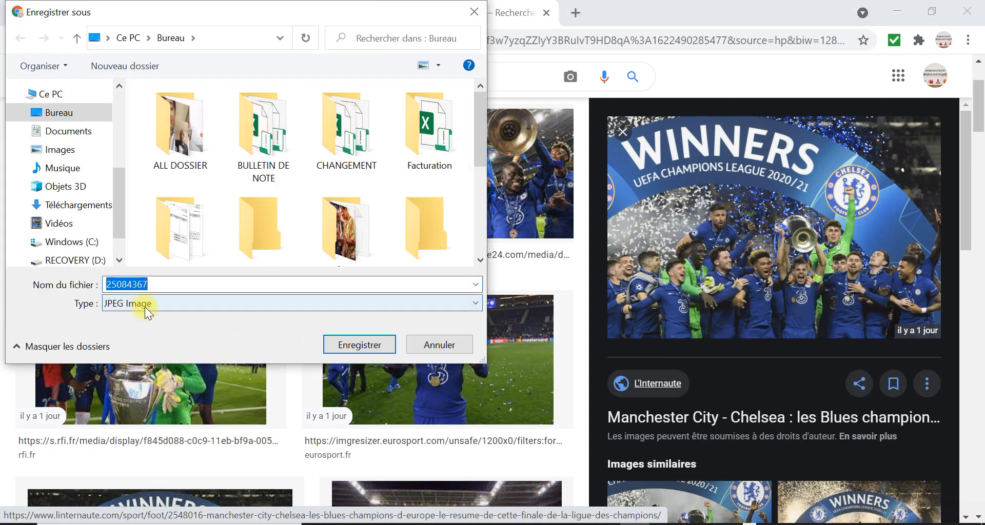
{"action": "left_click", "coordinate": [144, 307]}
{"action": "left_click", "coordinate": [170, 282]}
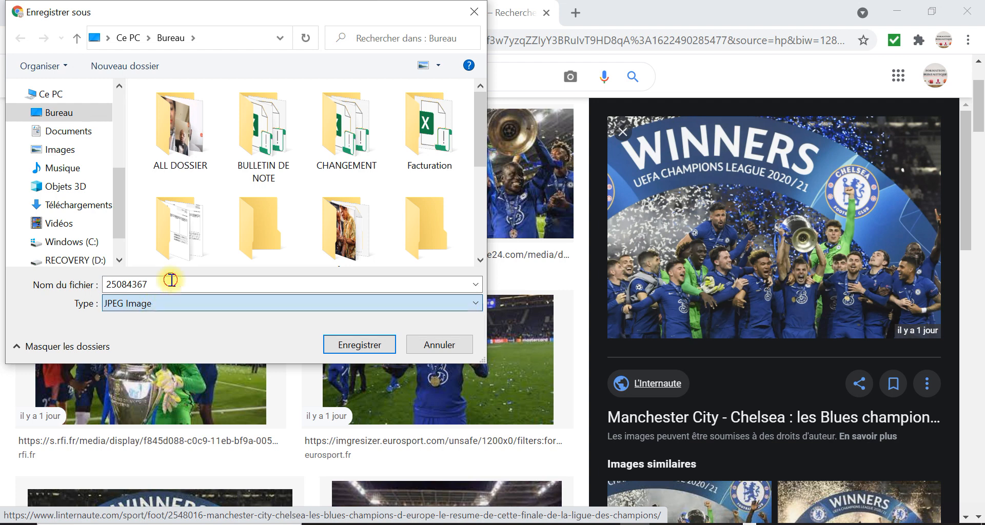
{"action": "left_click_drag", "start_coordinate": [480, 133], "coordinate": [489, 179]}
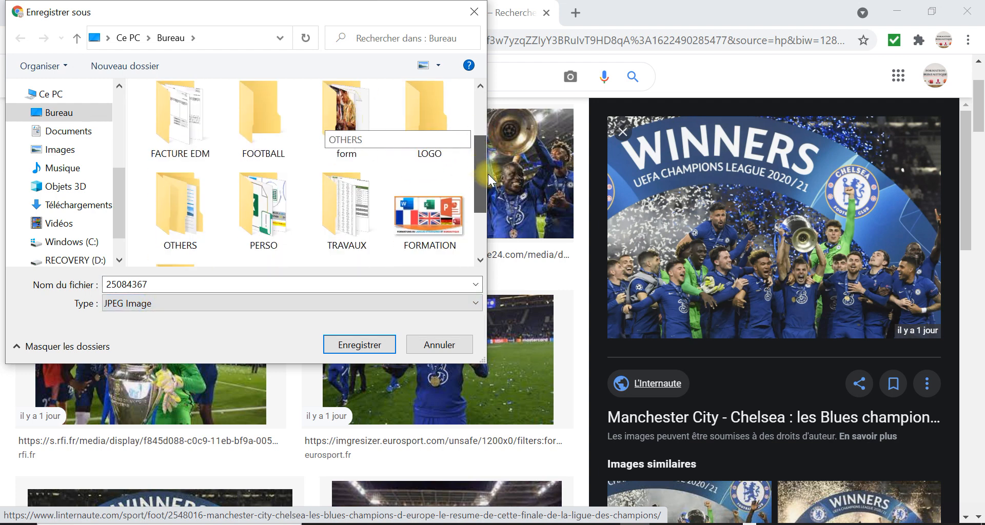
{"action": "scroll", "coordinate": [490, 180], "scroll_direction": "down", "scroll_amount": 1}
{"action": "double_click", "coordinate": [349, 161]}
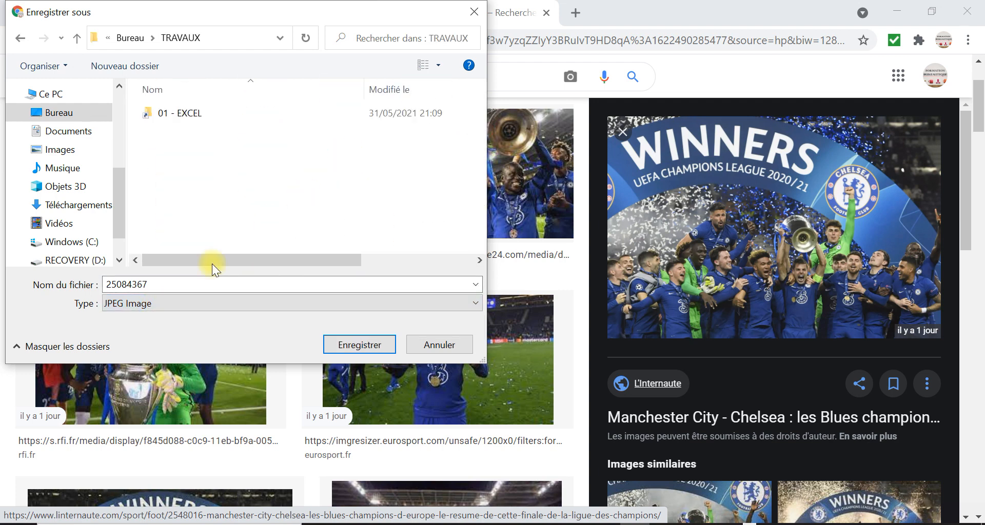
- Name the image file LIGUES DES CHAMPIONS and save it as a JPEG image in TRAVAUX
{"action": "double_click", "coordinate": [183, 281]}
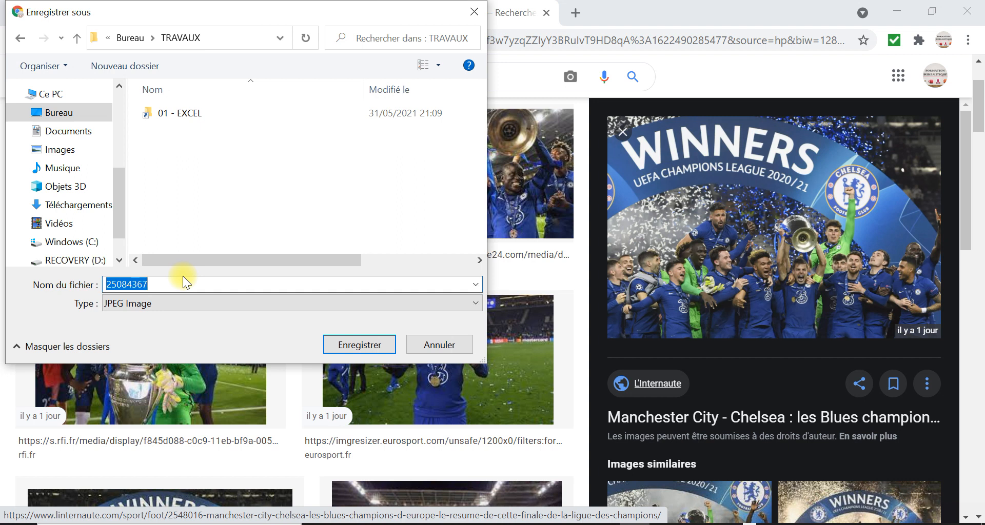
{"action": "type", "text": "LI"}
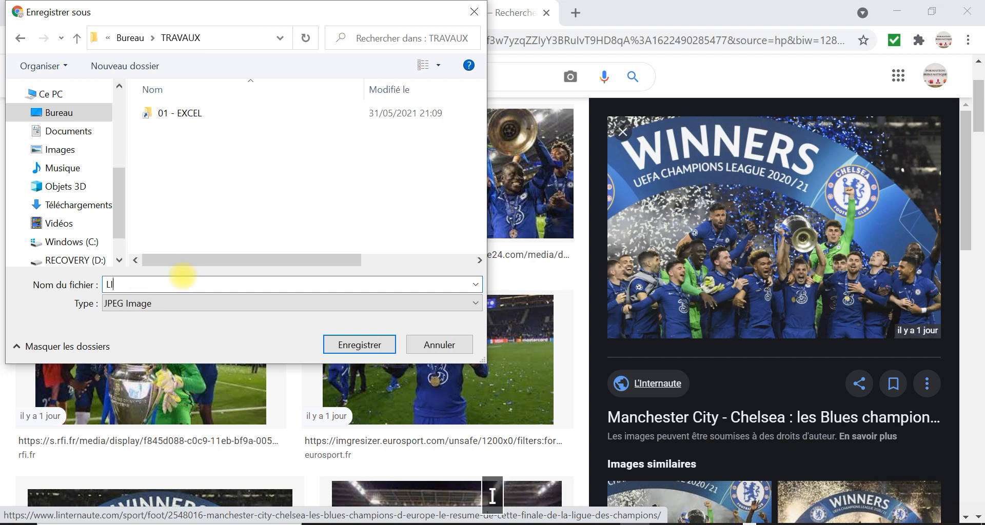
{"action": "type", "text": "GUES DES "}
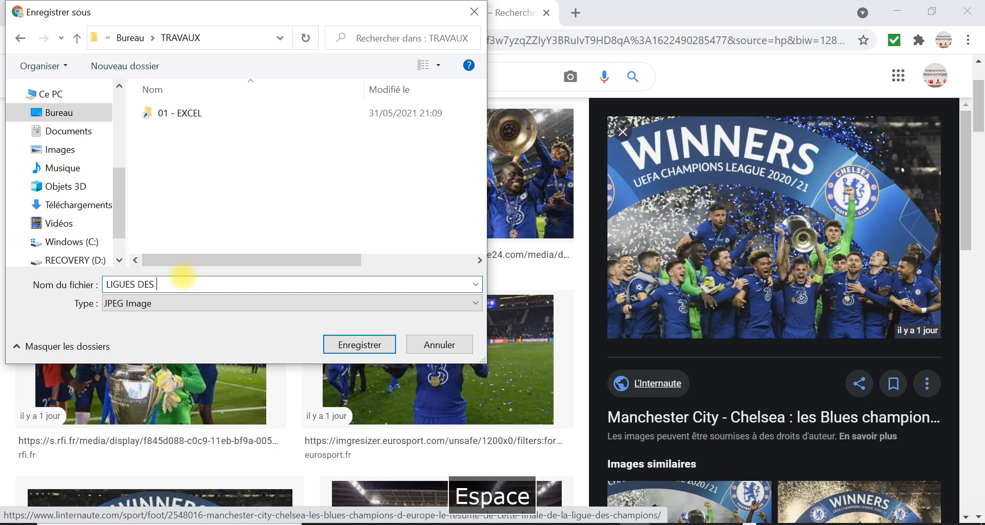
{"action": "type", "text": "CHAMPI"}
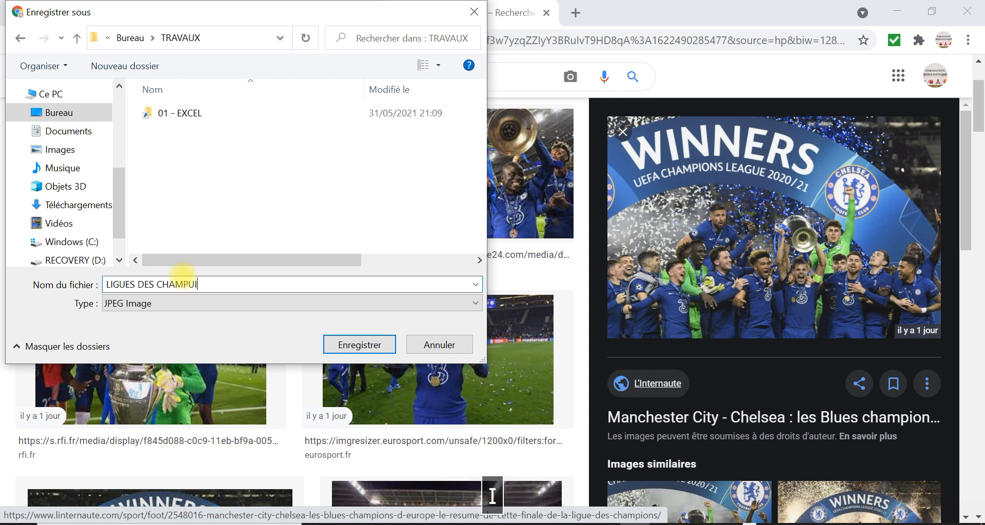
{"action": "key", "text": "BackSpace"}
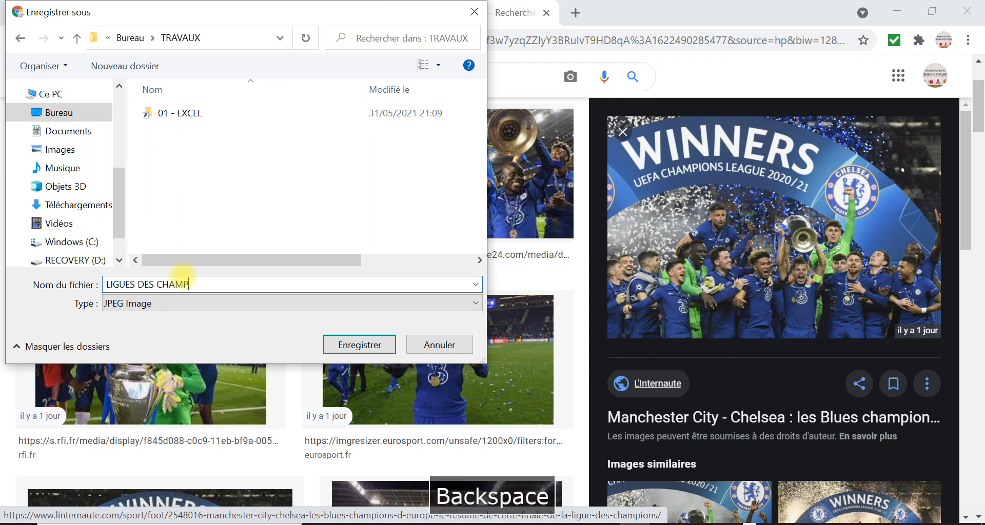
{"action": "type", "text": "IONS"}
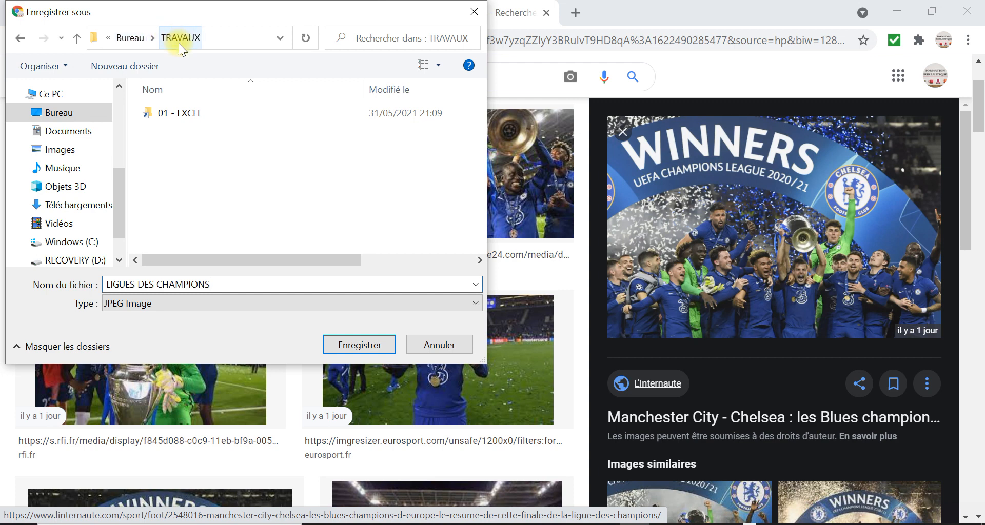
{"action": "left_click", "coordinate": [360, 345]}
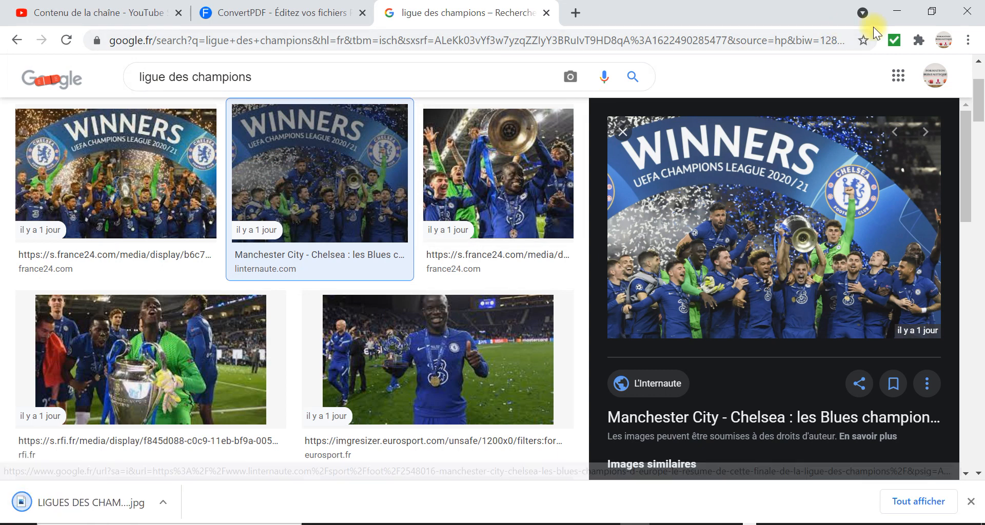
- Leave the browser open in the background, open the TRAVAUX folder from the desktop, and widen the Nom column to fit the full file names
{"action": "left_click", "coordinate": [966, 7]}
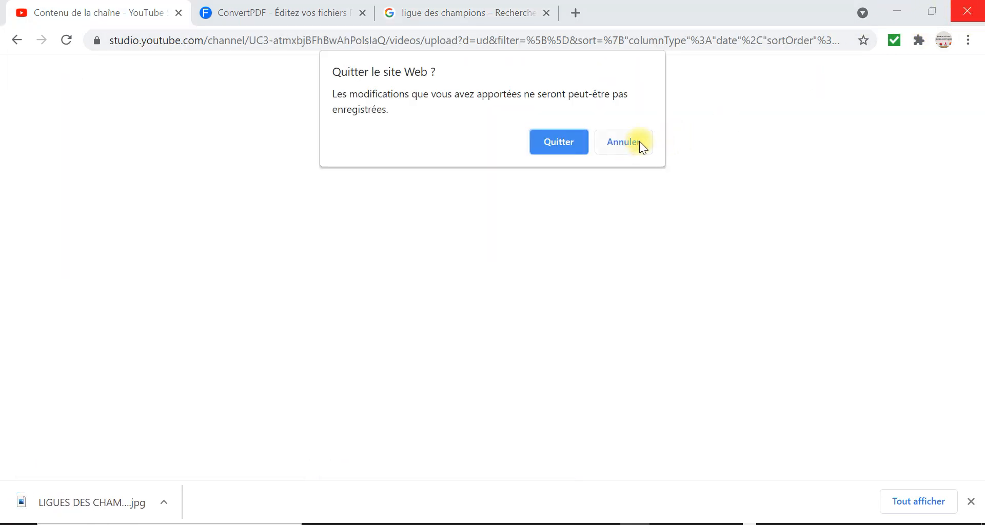
{"action": "left_click", "coordinate": [639, 141]}
{"action": "left_click", "coordinate": [897, 11]}
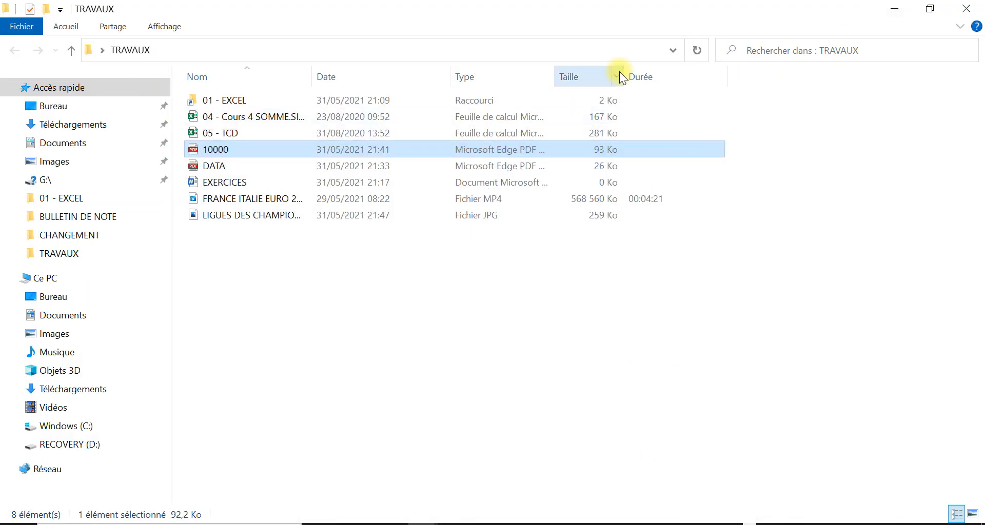
{"action": "left_click", "coordinate": [894, 9]}
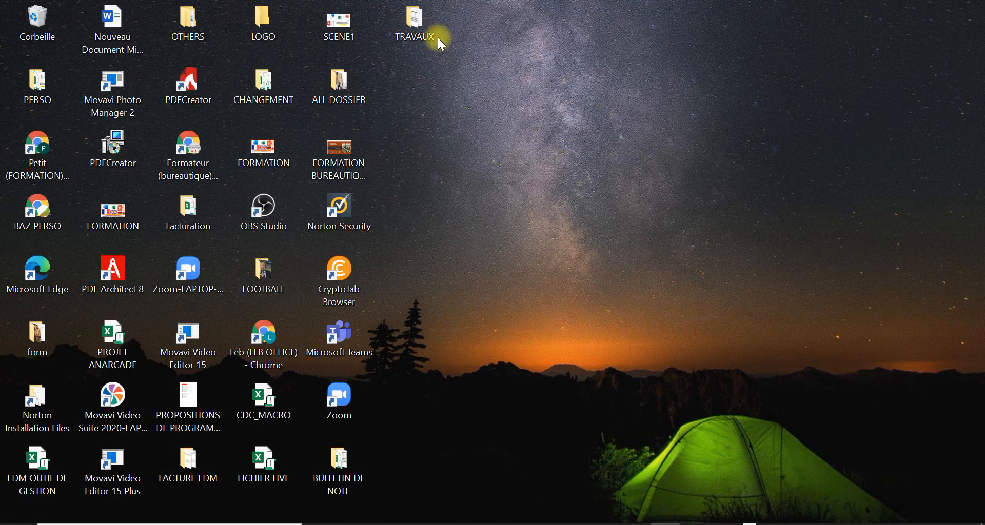
{"action": "double_click", "coordinate": [427, 20]}
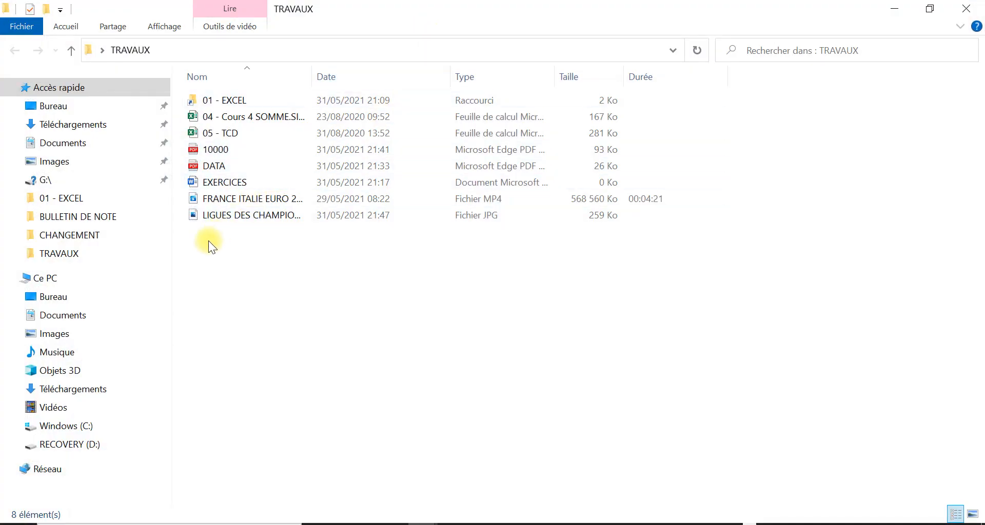
{"action": "left_click_drag", "start_coordinate": [317, 82], "coordinate": [507, 82]}
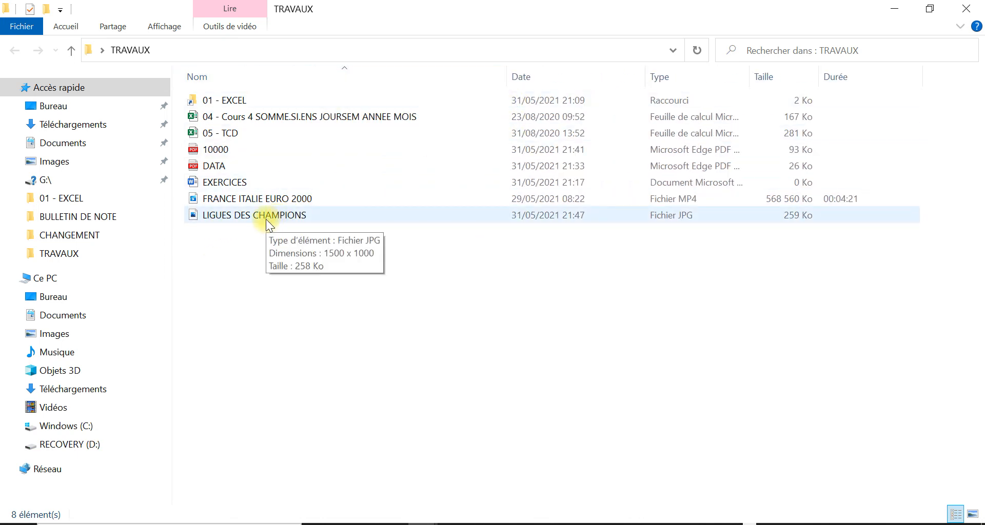
- Show the TRAVAUX files as very large icons and look through the other display options without choosing one
{"action": "right_click", "coordinate": [364, 292]}
{"action": "mouse_move", "coordinate": [379, 296]}
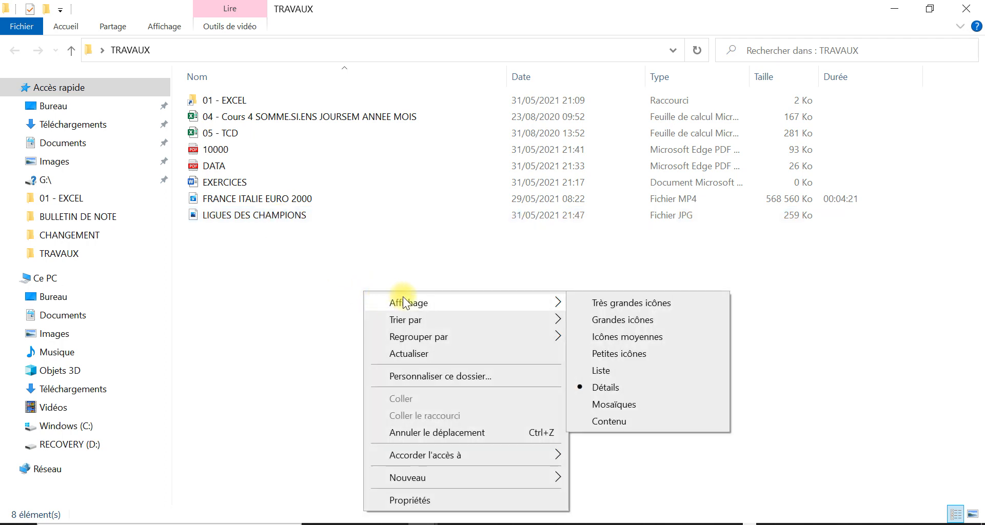
{"action": "left_click", "coordinate": [609, 307]}
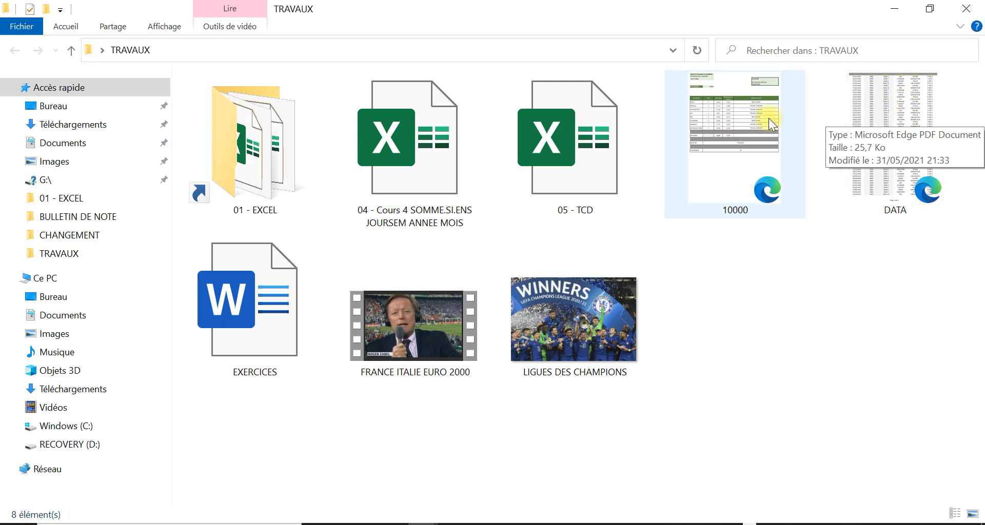
{"action": "right_click", "coordinate": [754, 339]}
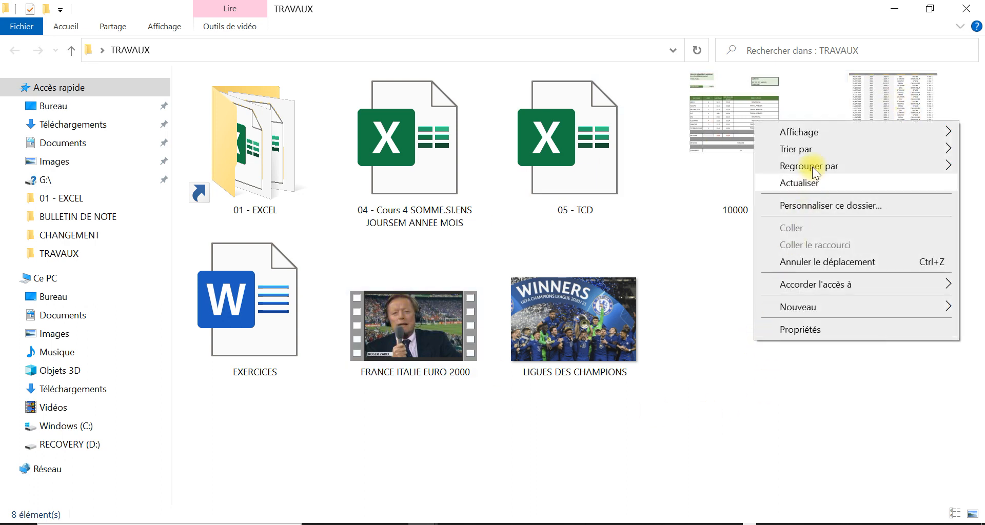
{"action": "mouse_move", "coordinate": [805, 131]}
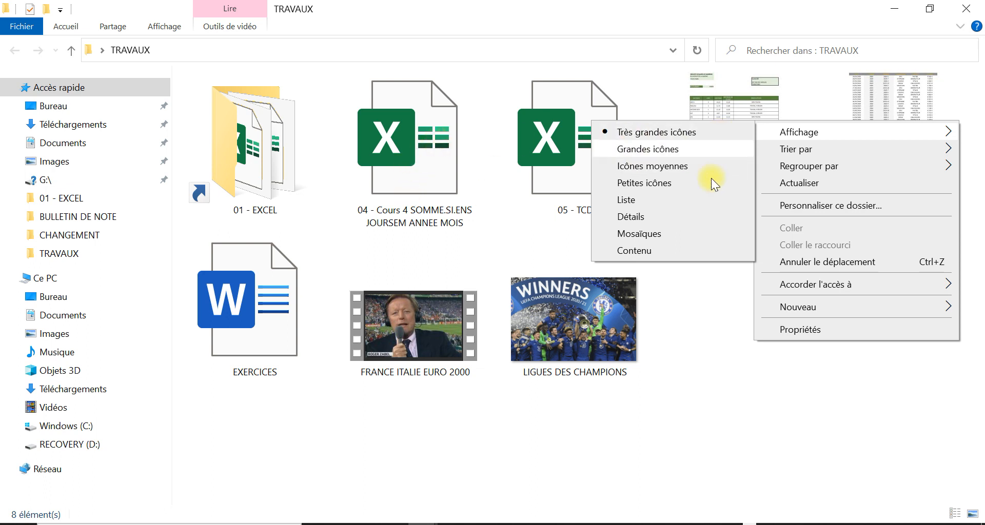
{"action": "left_click", "coordinate": [707, 423]}
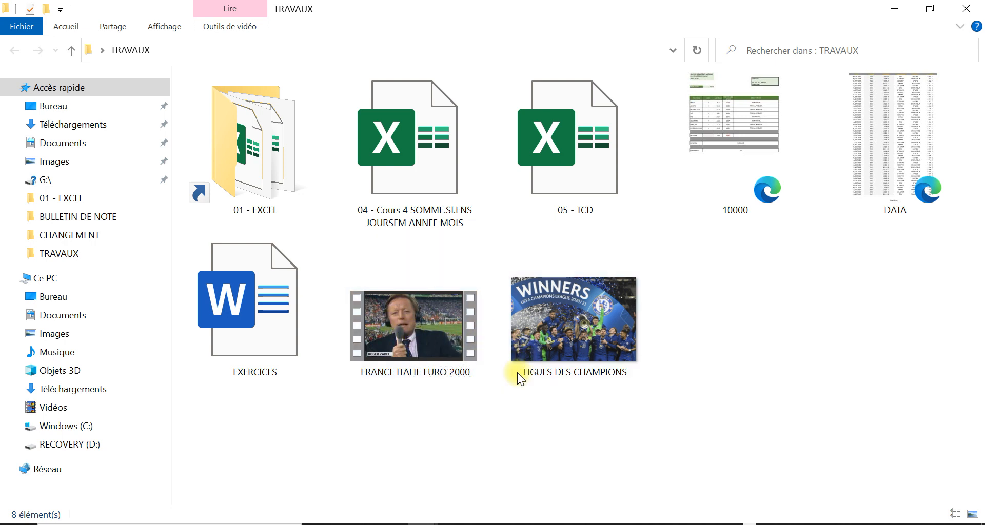
- Switch the TRAVAUX folder back to the Détails view and widen the Type column to show the full file types
{"action": "right_click", "coordinate": [812, 284]}
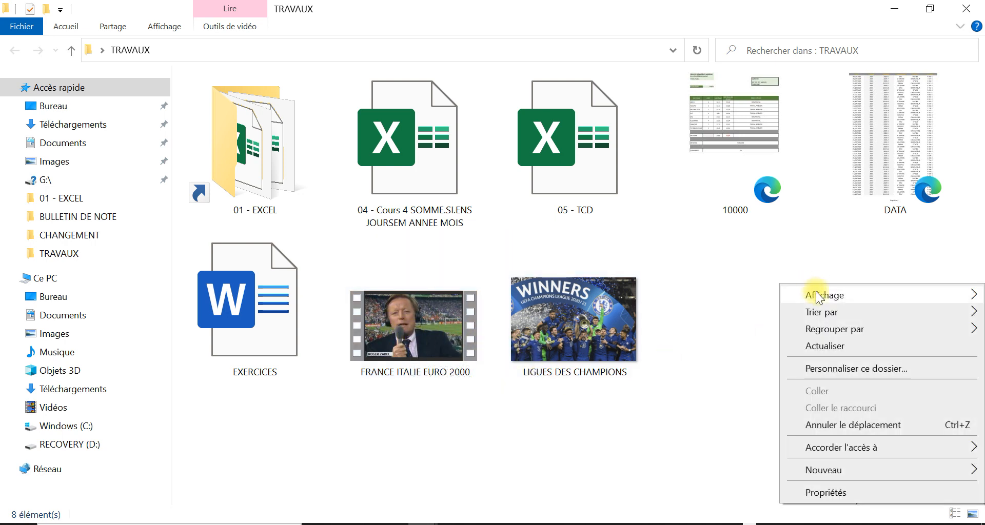
{"action": "mouse_move", "coordinate": [814, 295]}
{"action": "left_click", "coordinate": [654, 381]}
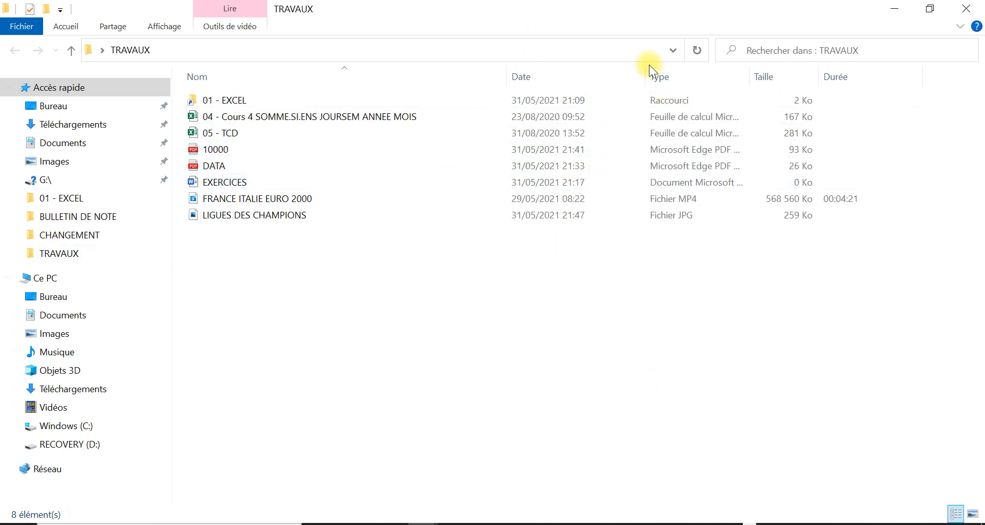
{"action": "left_click_drag", "start_coordinate": [750, 74], "coordinate": [787, 69]}
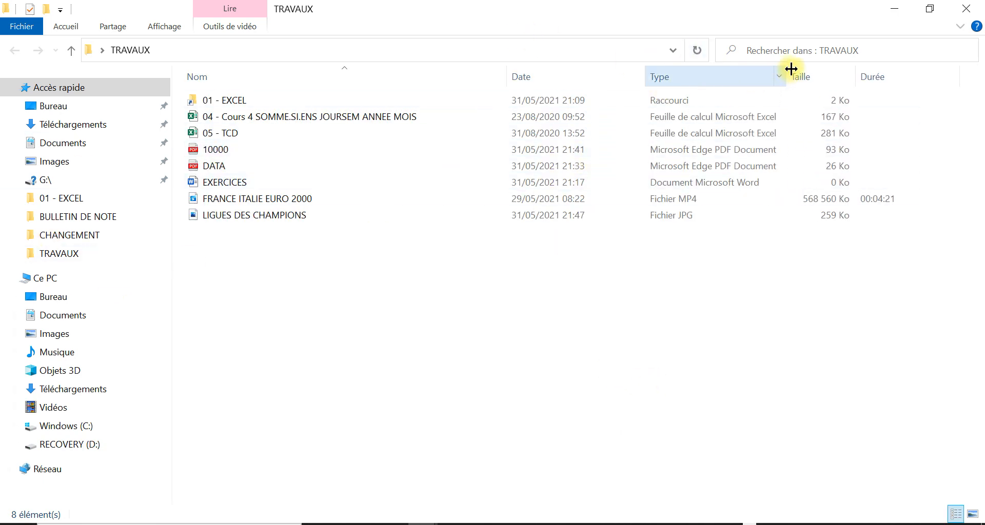
- Sort the TRAVAUX files by type and by size, alternating the size order and finishing with the largest file first
{"action": "left_click", "coordinate": [683, 72]}
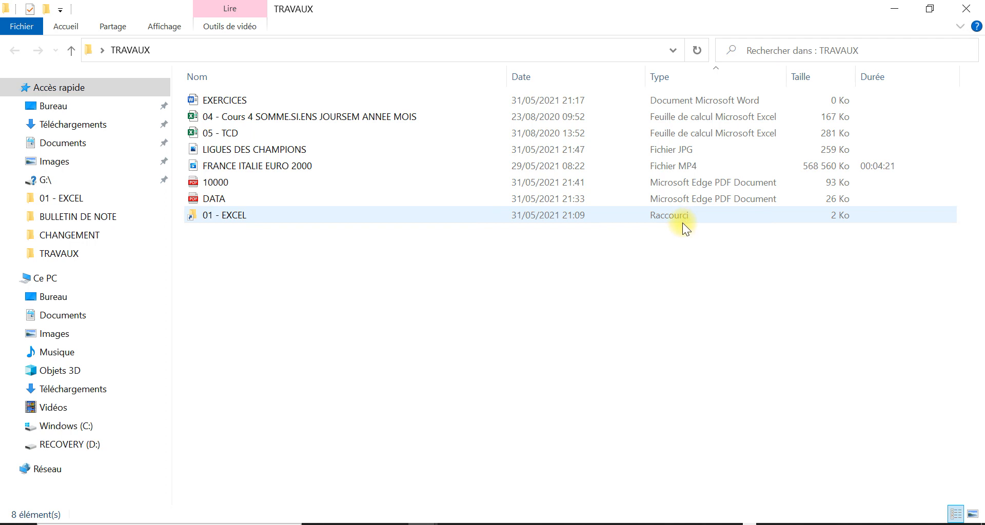
{"action": "left_click", "coordinate": [817, 78]}
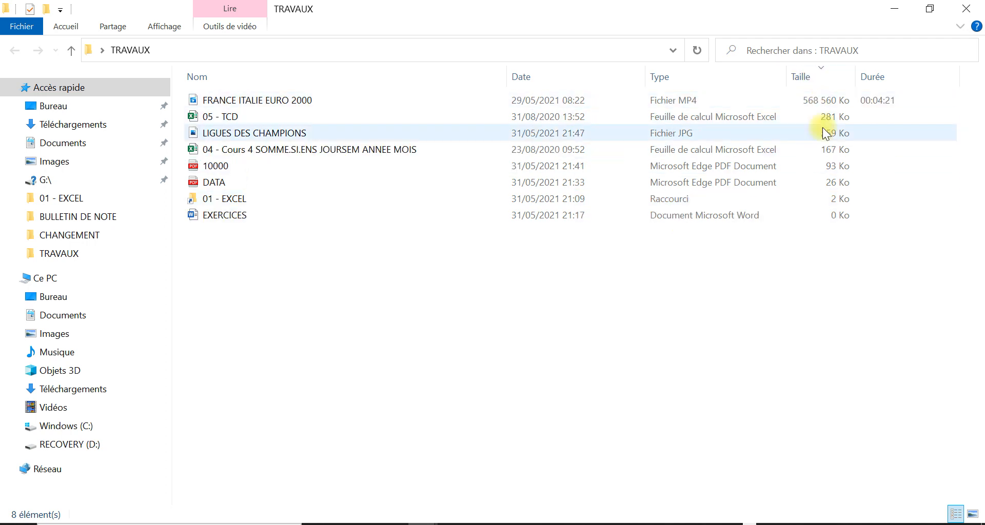
{"action": "left_click", "coordinate": [814, 77]}
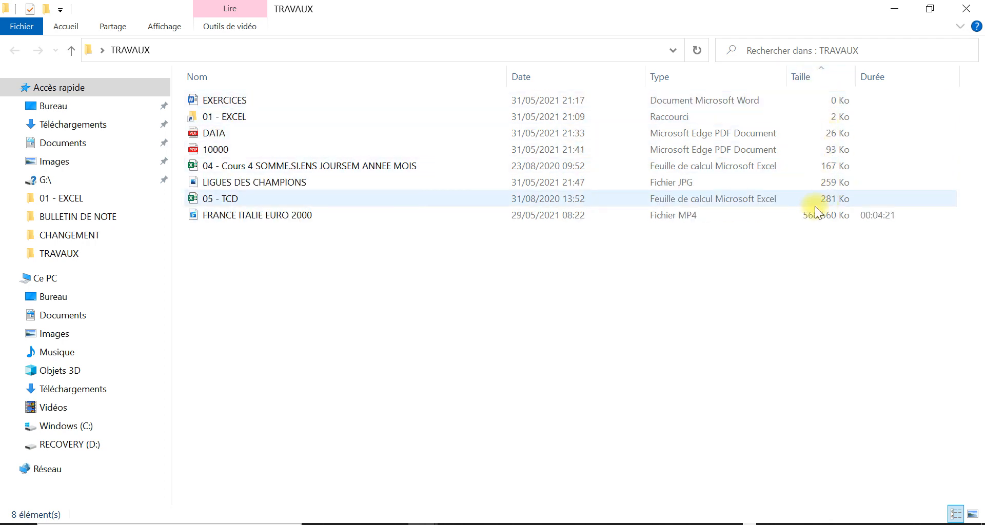
{"action": "left_click", "coordinate": [820, 73]}
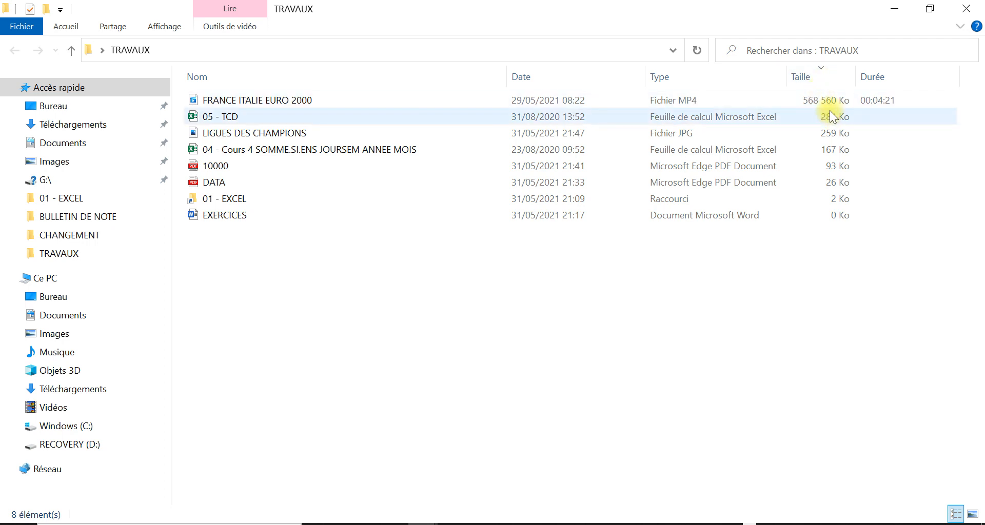
{"action": "left_click", "coordinate": [813, 78]}
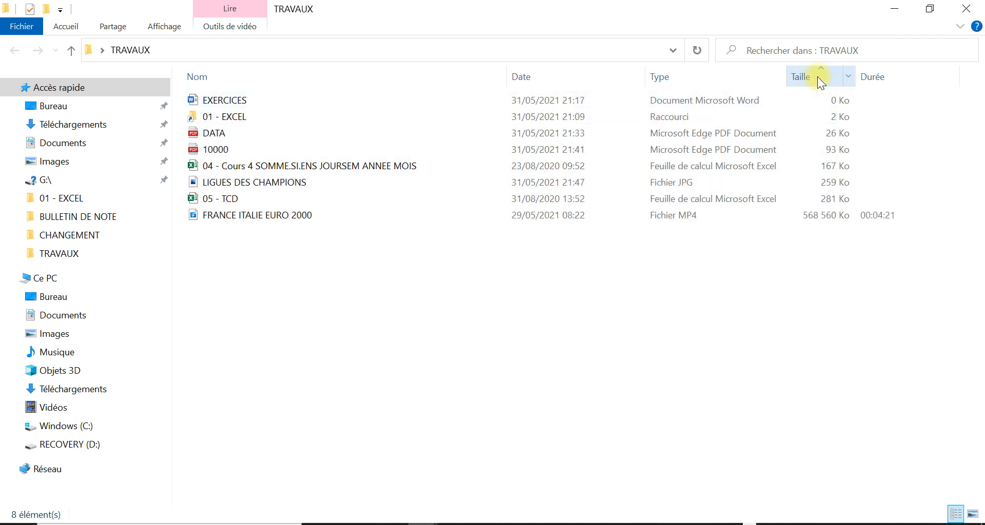
{"action": "left_click", "coordinate": [817, 77]}
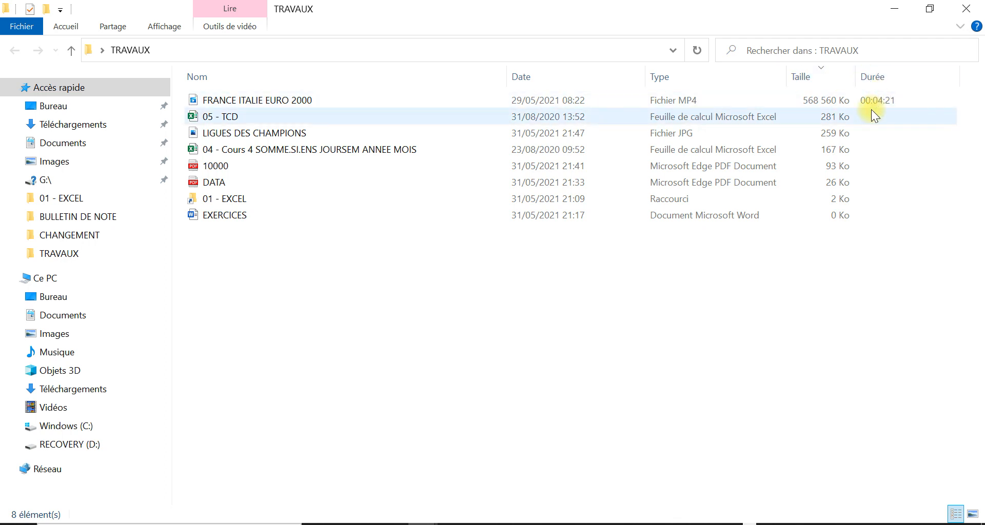